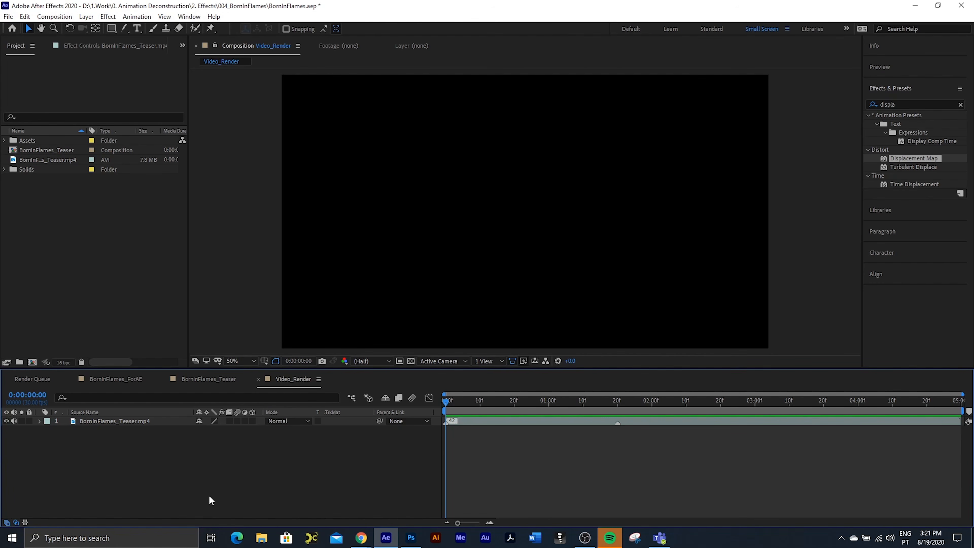
Step: Preview the Video_Render composition and mute the audio of the BornInFlames_Teaser.mp4 layer
{"action": "key", "text": "space"}
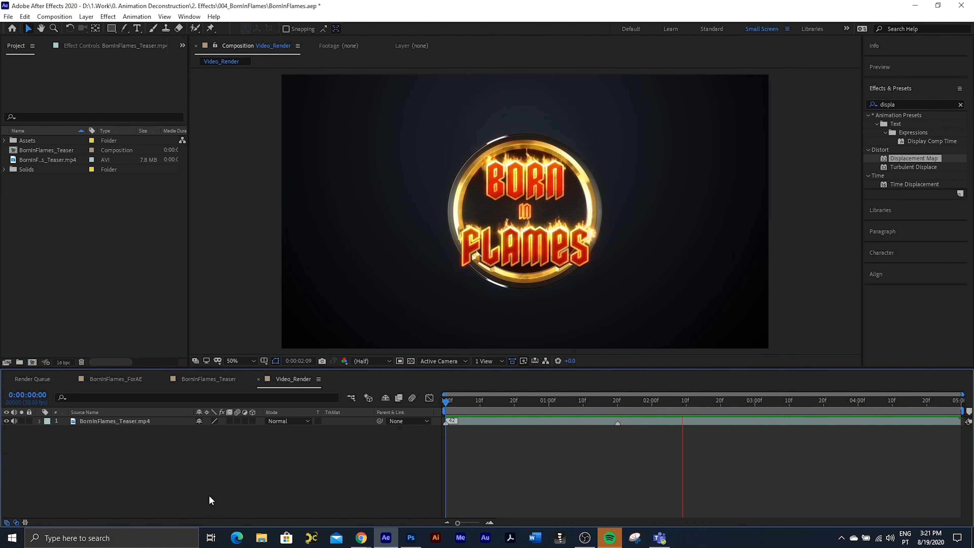
{"action": "left_click", "coordinate": [14, 421]}
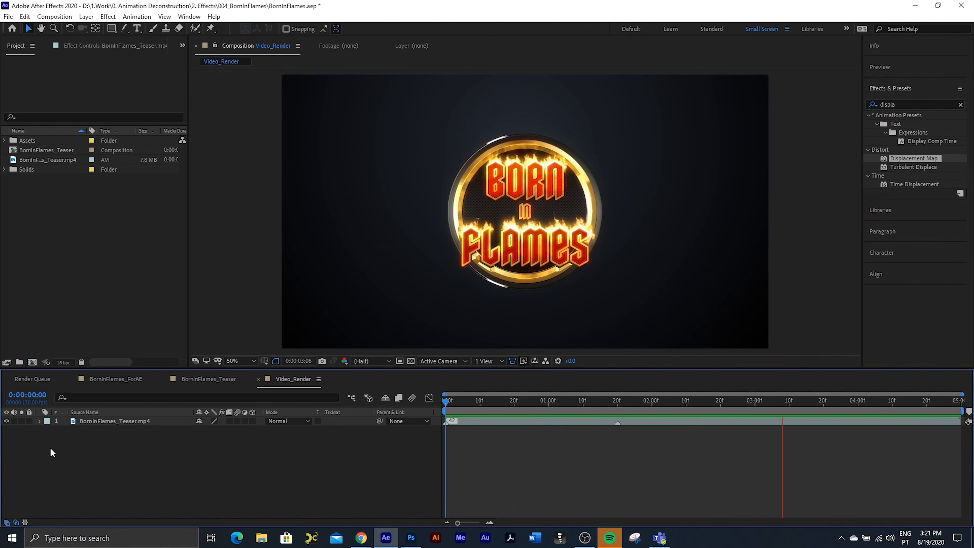
Step: Switch to Photoshop and hide the BornInFlames, GoldRing, Inner_CircleBG and Backing?Border layers one by one to inspect the logo's parts
{"action": "left_click", "coordinate": [410, 542]}
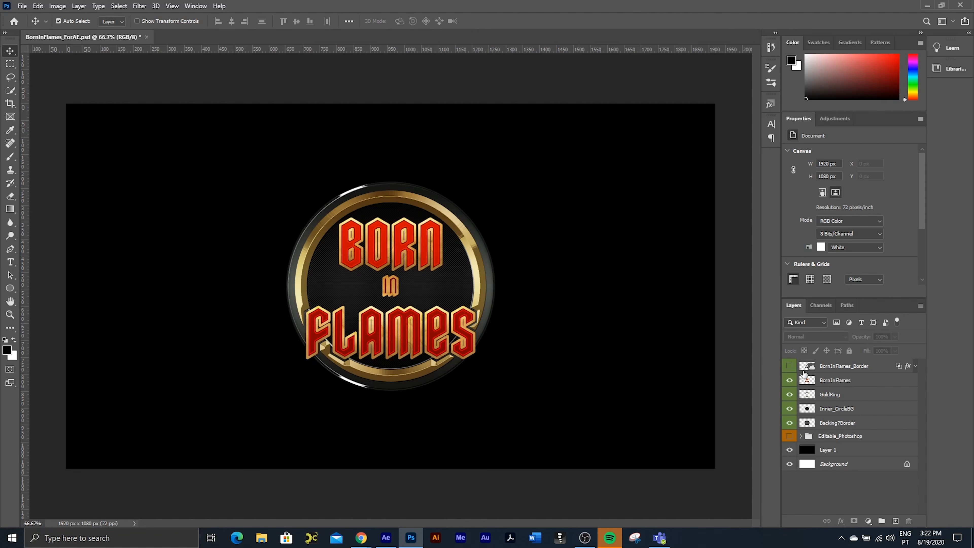
{"action": "left_click", "coordinate": [789, 379]}
{"action": "left_click", "coordinate": [789, 394]}
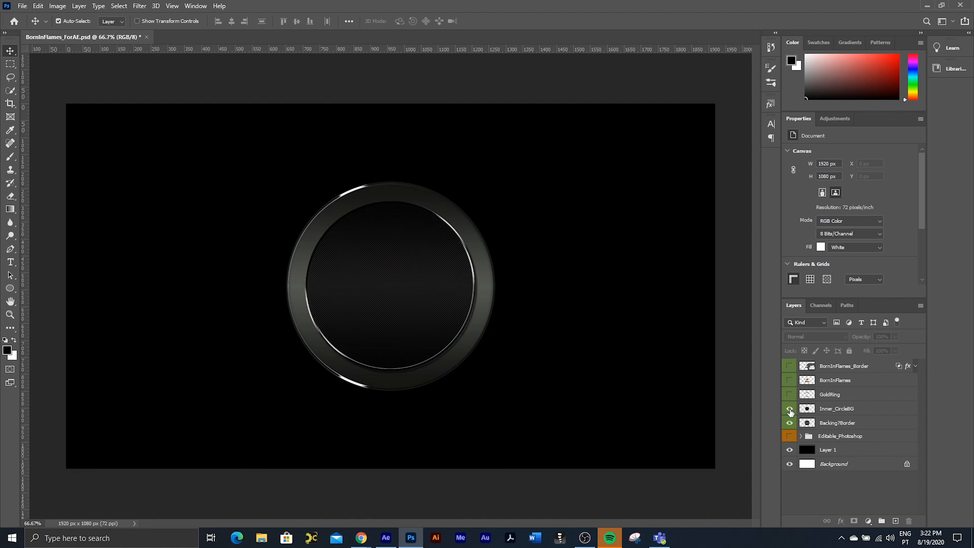
{"action": "left_click", "coordinate": [789, 408]}
{"action": "left_click", "coordinate": [789, 422]}
Step: Show the four logo layers again from Backing?Border up to BornInFlames, and check the BornInFlames_Border layer by briefly showing it
{"action": "left_click", "coordinate": [789, 423]}
{"action": "left_click", "coordinate": [789, 408]}
{"action": "left_click", "coordinate": [790, 422]}
{"action": "left_click", "coordinate": [790, 422]}
{"action": "left_click", "coordinate": [790, 394]}
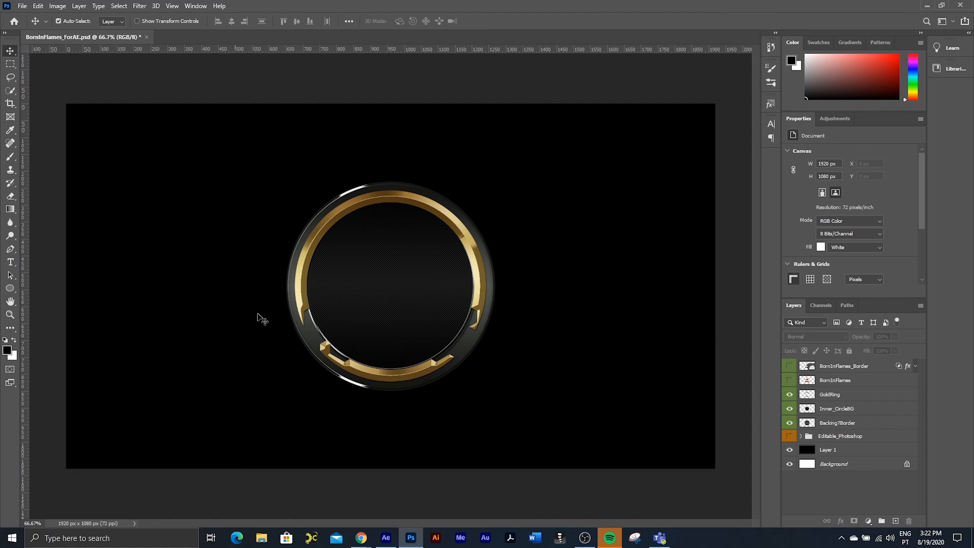
{"action": "left_click", "coordinate": [790, 380]}
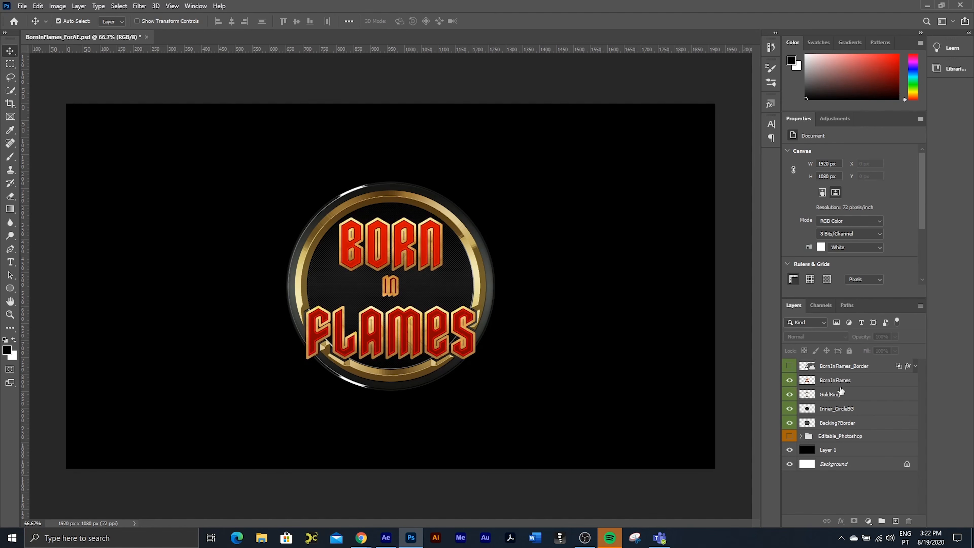
{"action": "left_click", "coordinate": [789, 366]}
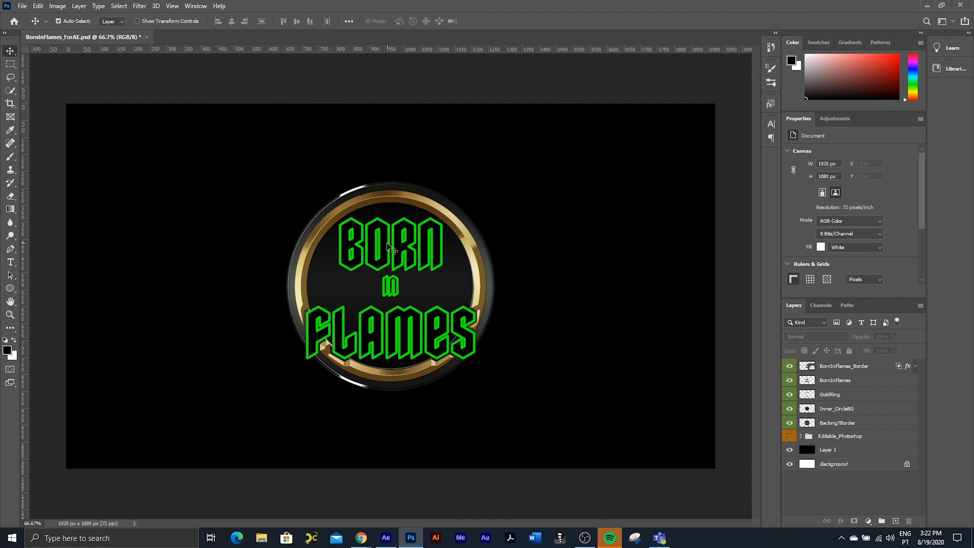
{"action": "left_click", "coordinate": [789, 366]}
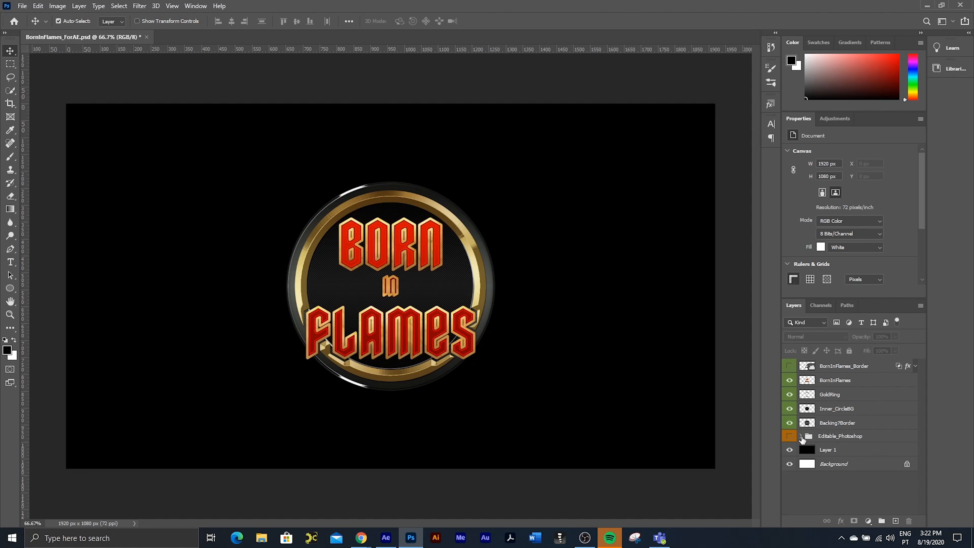
Step: Expand and show the Editable_Photoshop group, hiding the layers from BornInFlames to Backing?Border to examine the group's contents
{"action": "left_click", "coordinate": [801, 436]}
{"action": "left_click", "coordinate": [789, 436]}
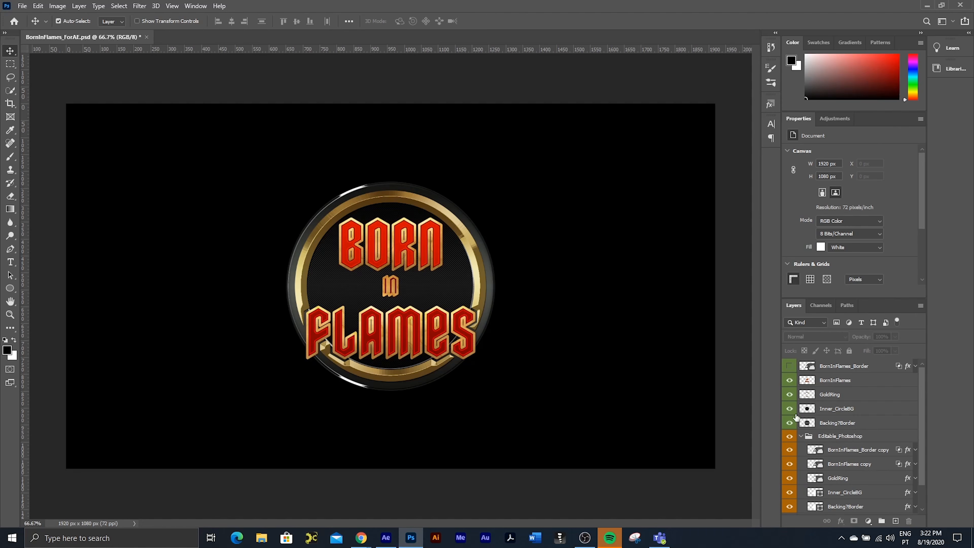
{"action": "left_click_drag", "start_coordinate": [789, 380], "coordinate": [789, 422]}
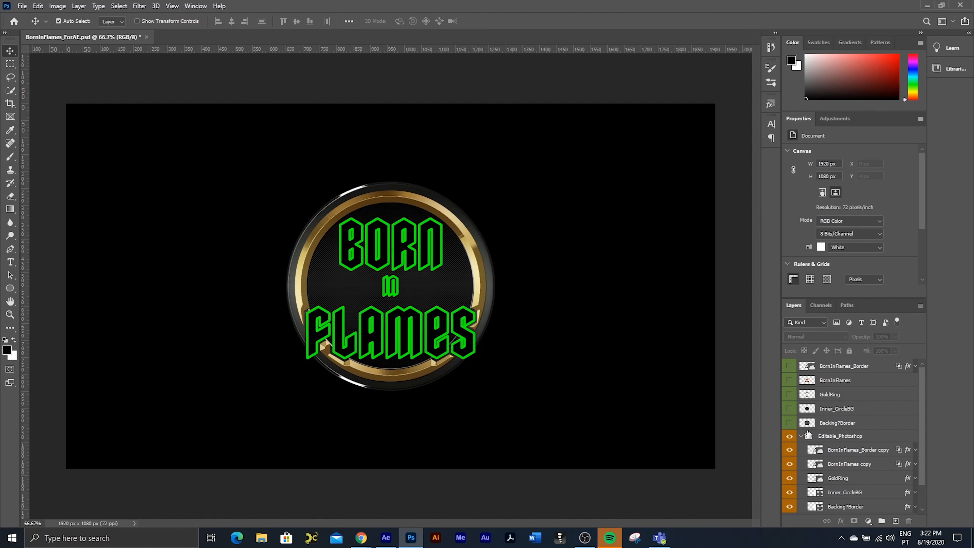
{"action": "scroll", "coordinate": [824, 451], "scroll_direction": "down", "scroll_amount": 2}
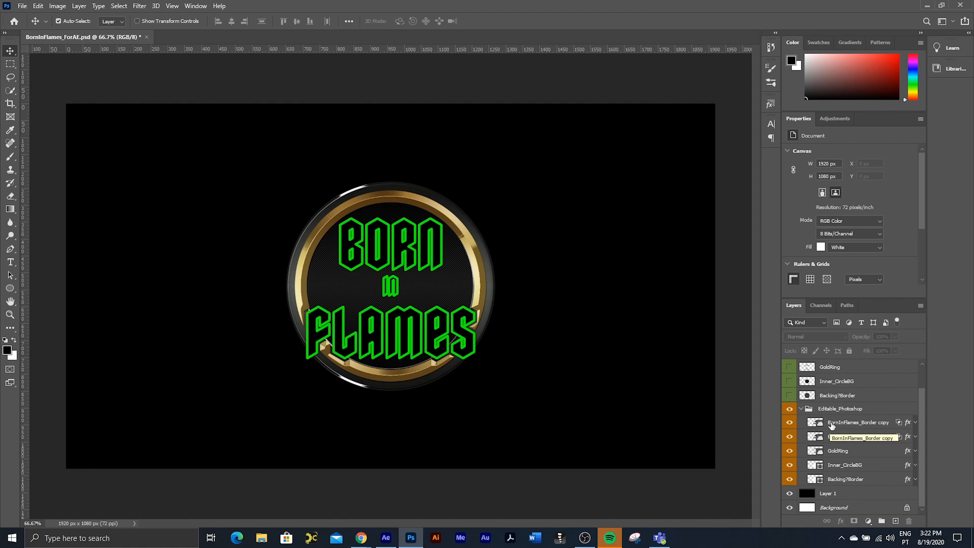
Step: Switch to After Effects and import BornInFlames_ForAE.psd as a Composition with Editable Layer Styles
{"action": "left_click", "coordinate": [395, 541]}
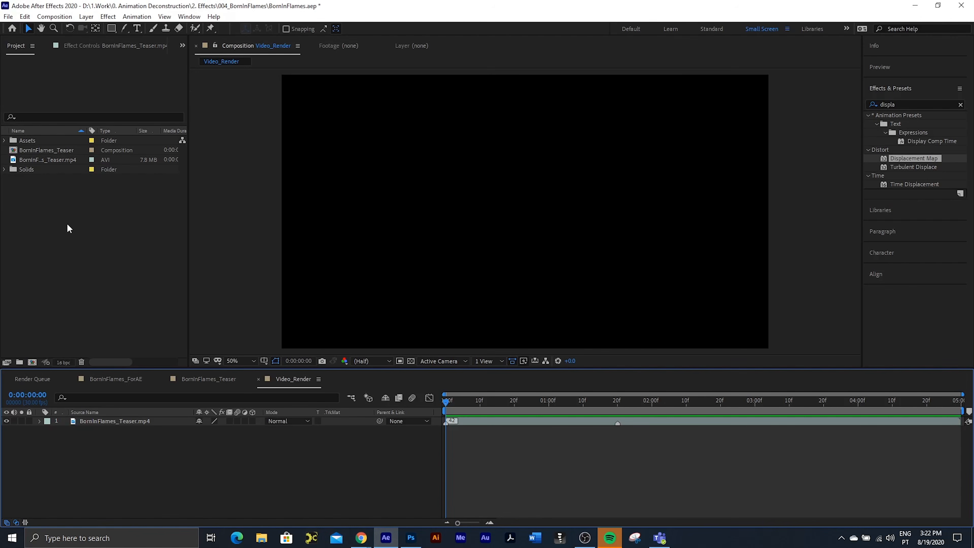
{"action": "double_click", "coordinate": [44, 199]}
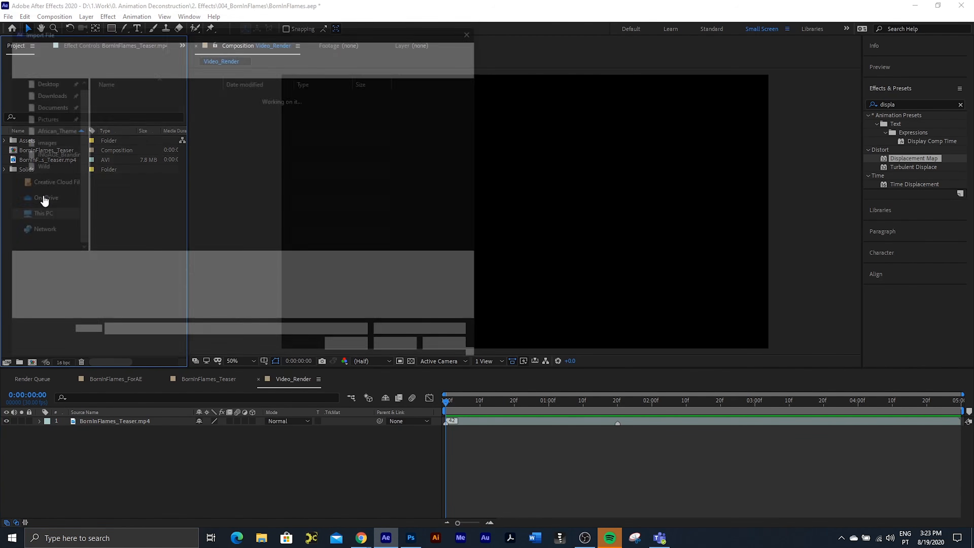
{"action": "left_click", "coordinate": [144, 158]}
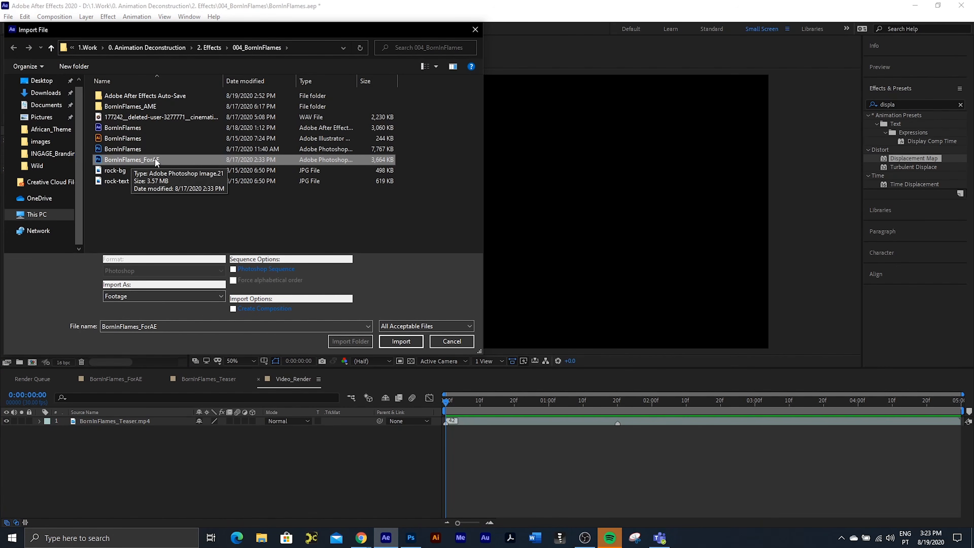
{"action": "double_click", "coordinate": [154, 159]}
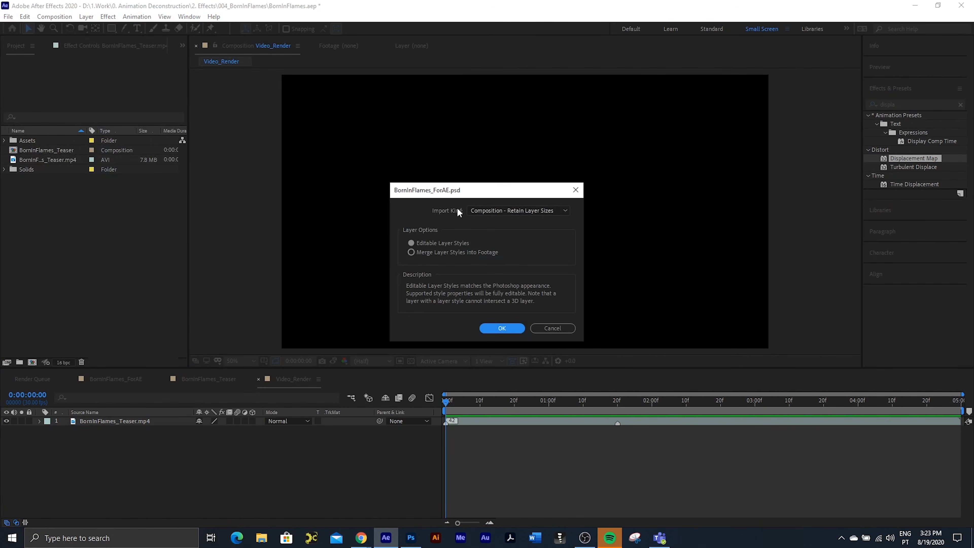
{"action": "left_click", "coordinate": [524, 210]}
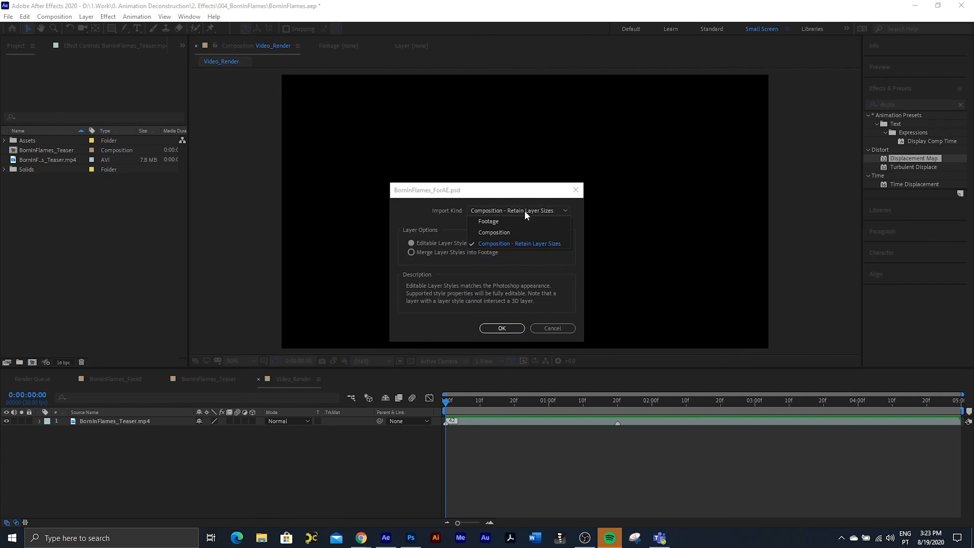
{"action": "left_click", "coordinate": [518, 232]}
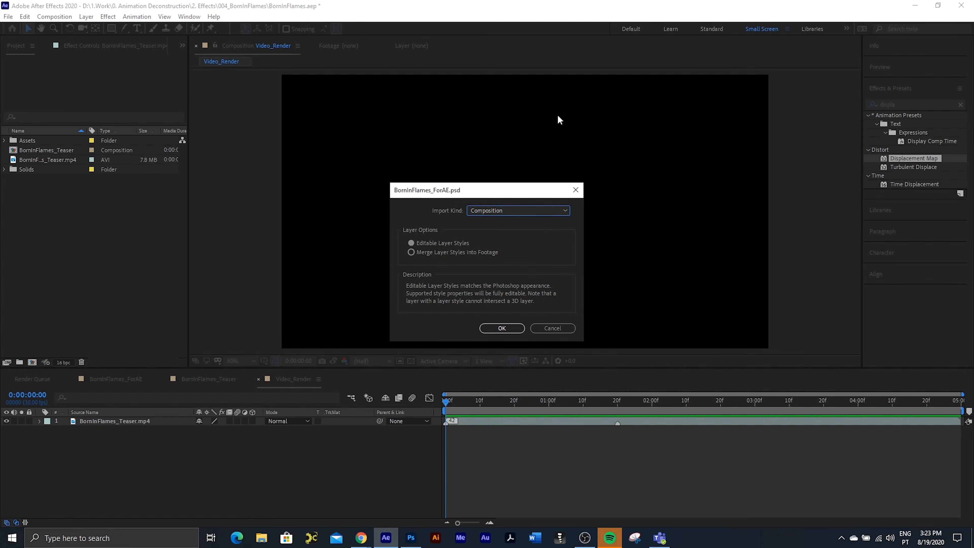
{"action": "left_click", "coordinate": [519, 210]}
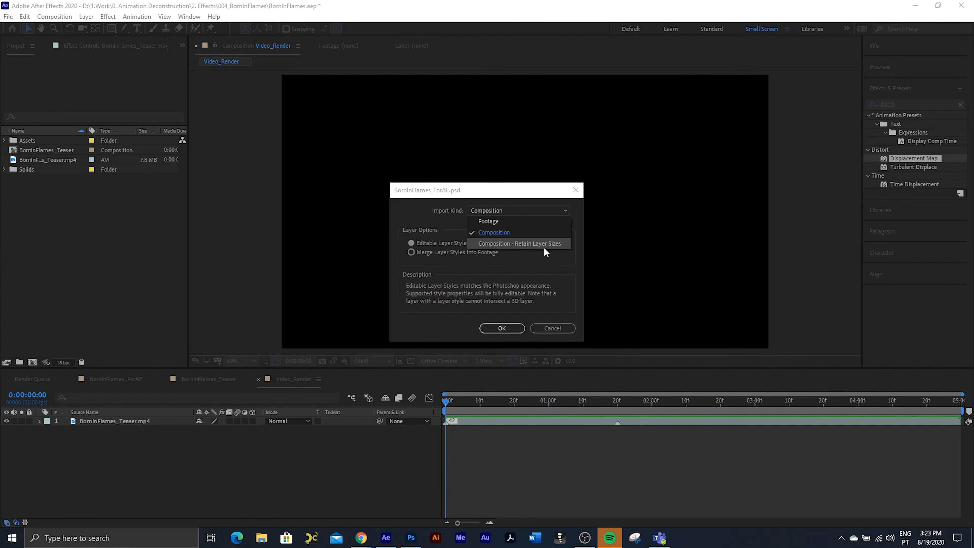
{"action": "left_click", "coordinate": [511, 188]}
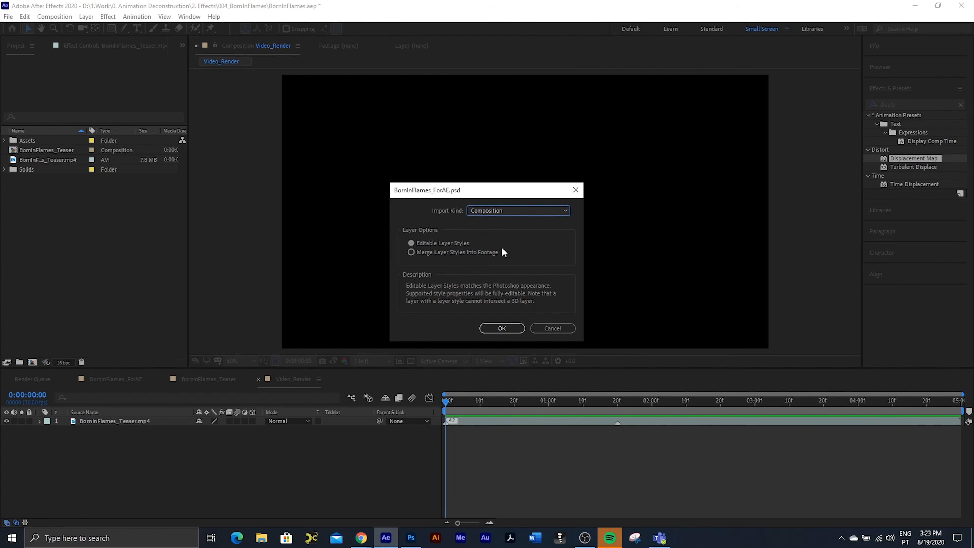
{"action": "left_click", "coordinate": [514, 328]}
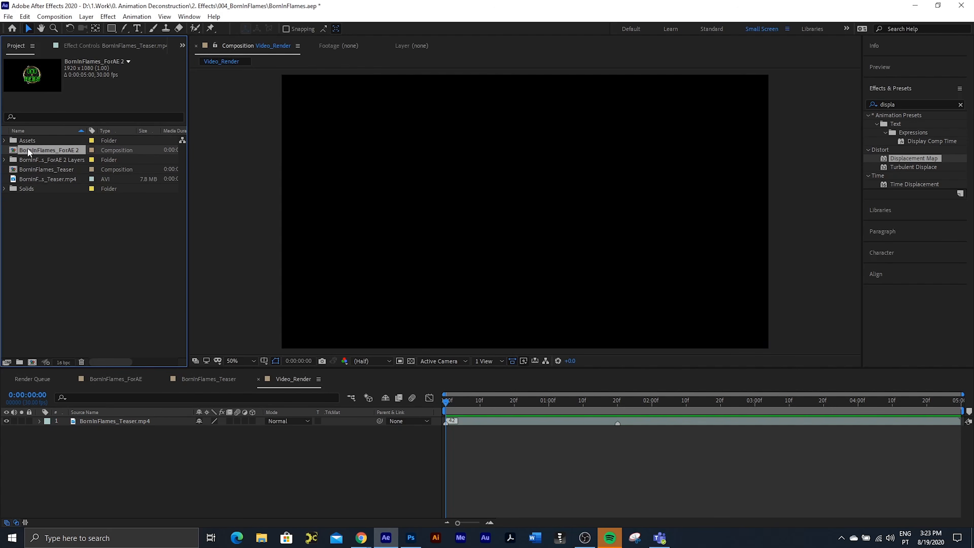
Step: Open the BornInFlames_ForAE 2 composition, hide the BornInFlames_Border layer and delete the Editable_Photoshop layer
{"action": "double_click", "coordinate": [28, 149]}
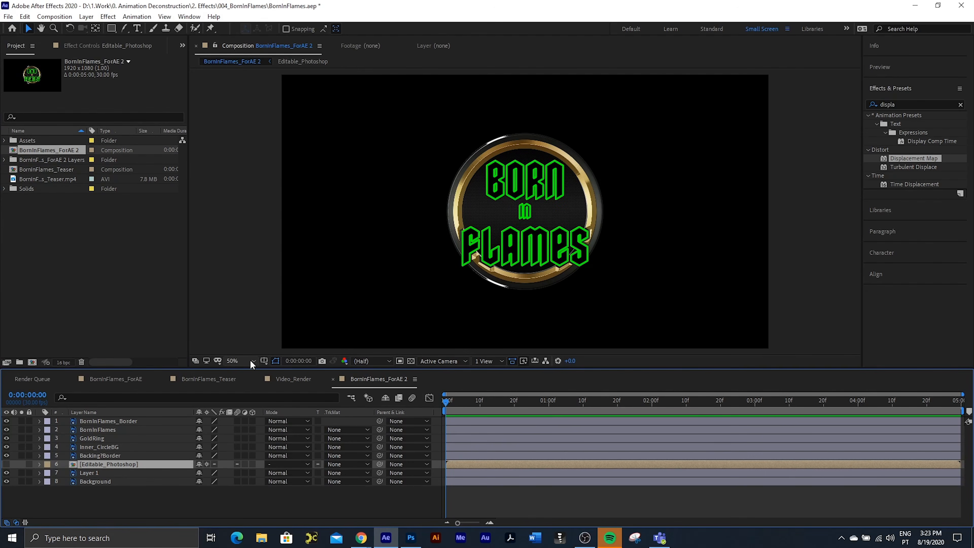
{"action": "left_click", "coordinate": [6, 420]}
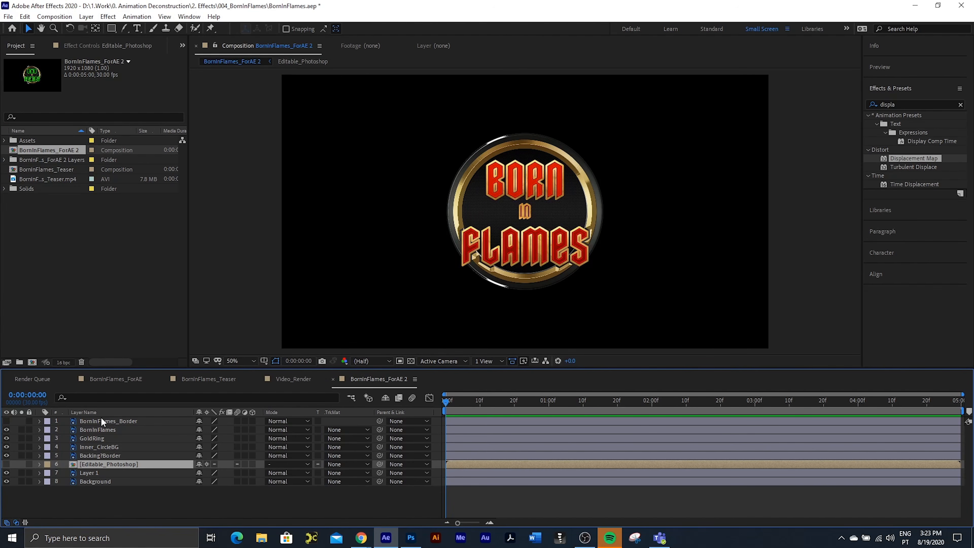
{"action": "left_click", "coordinate": [6, 421]}
{"action": "left_click", "coordinate": [6, 421]}
{"action": "key", "text": "Delete"}
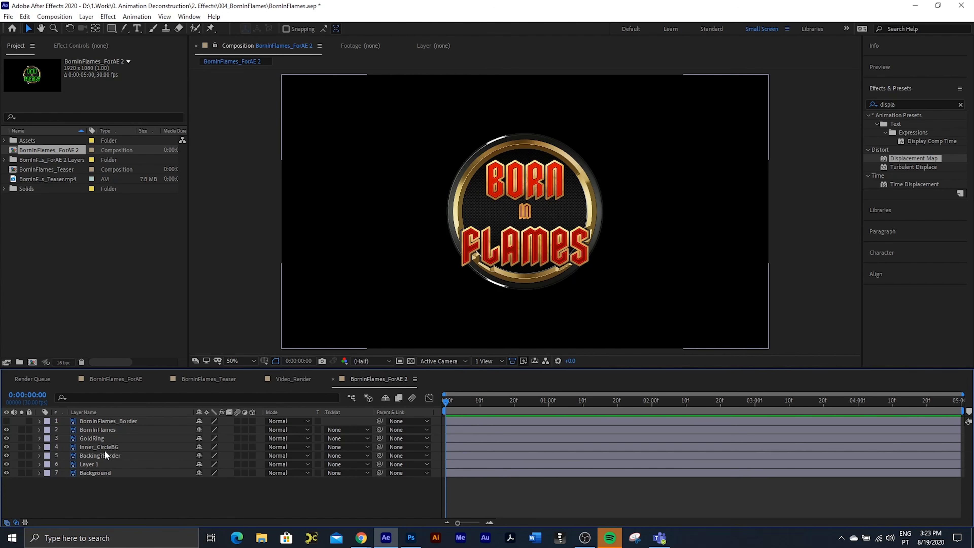
Step: Solo the Background and Layer 1 layers, and rename Layer 1 as BG
{"action": "left_click", "coordinate": [21, 473]}
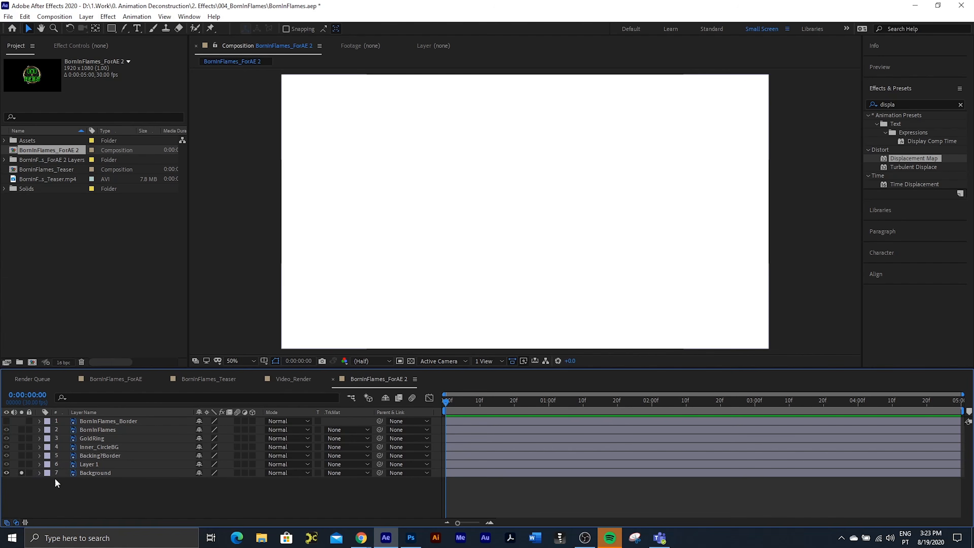
{"action": "left_click", "coordinate": [81, 475]}
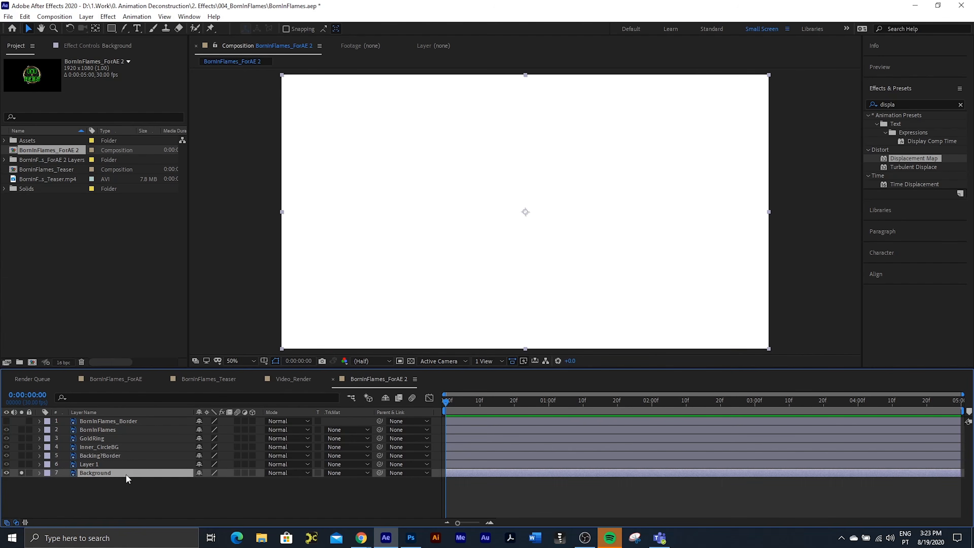
{"action": "left_click", "coordinate": [21, 464]}
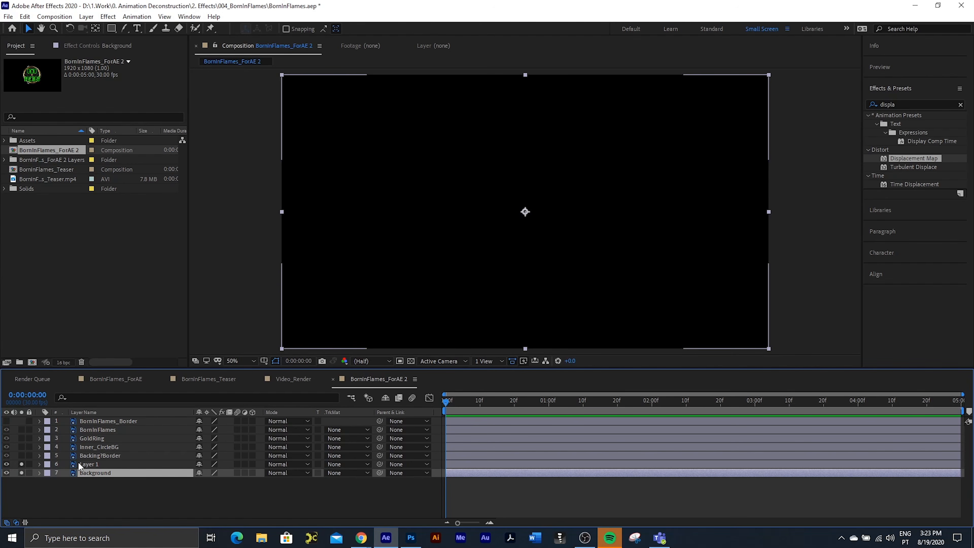
{"action": "left_click", "coordinate": [92, 465]}
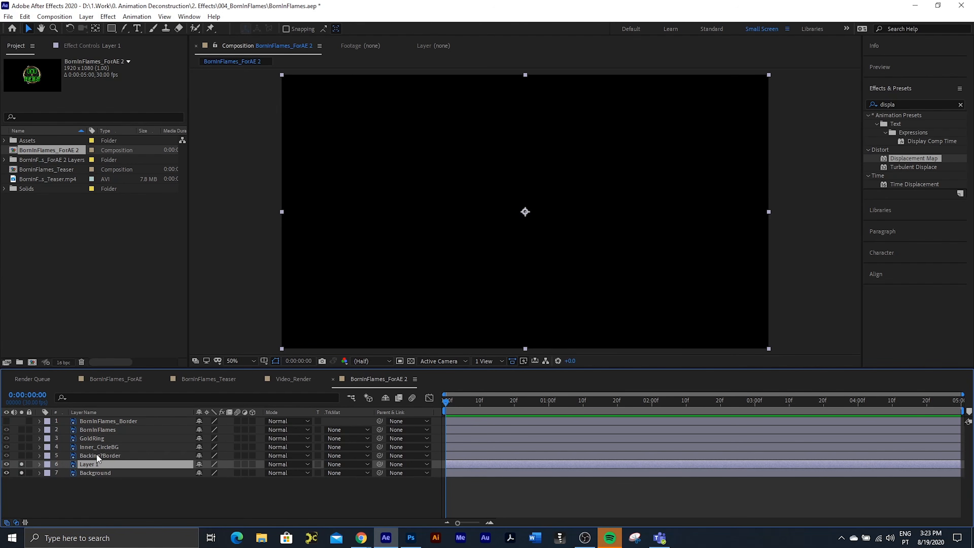
{"action": "key", "text": "Return"}
{"action": "type", "text": "BG"}
{"action": "key", "text": "Return"}
Step: Delete the white Background layer and give the BG layer an orange label colour
{"action": "left_click", "coordinate": [95, 473]}
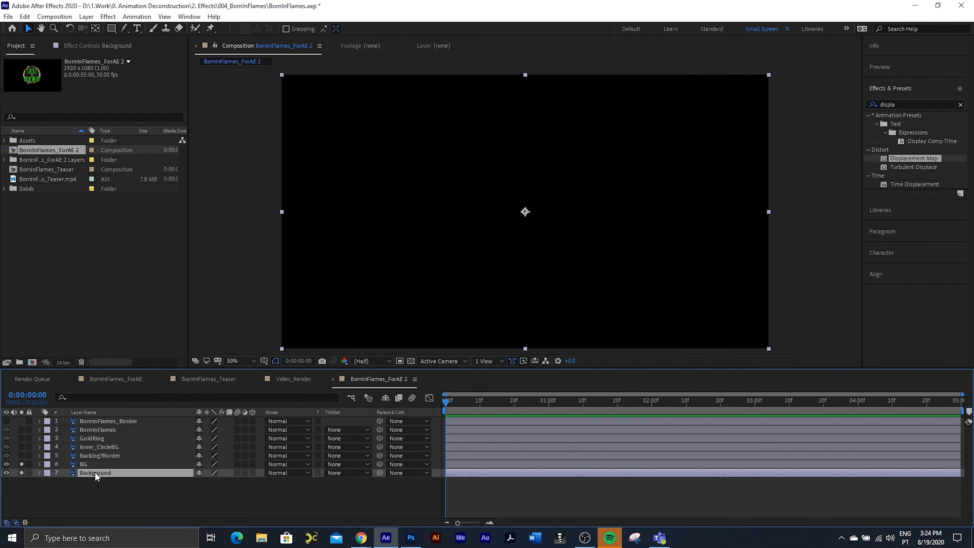
{"action": "key", "text": "Delete"}
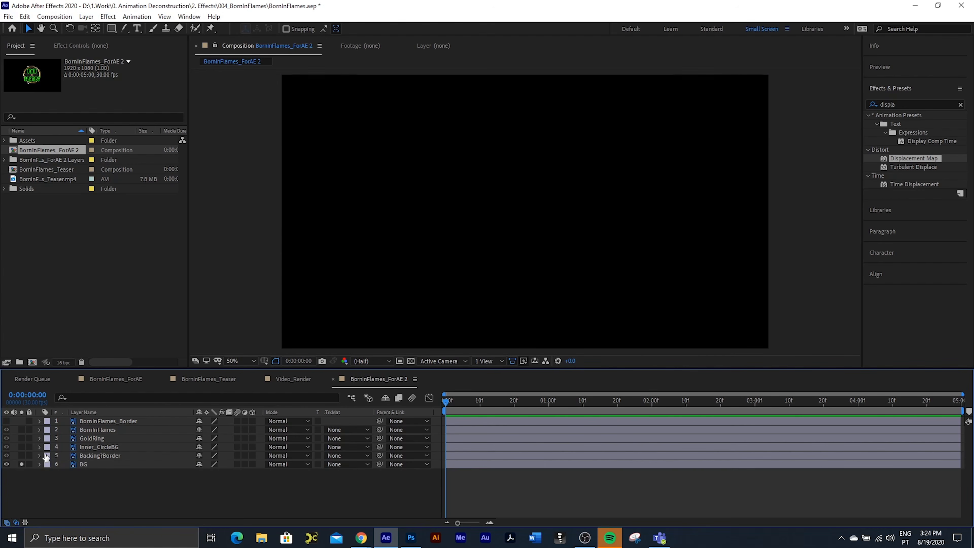
{"action": "left_click", "coordinate": [96, 464]}
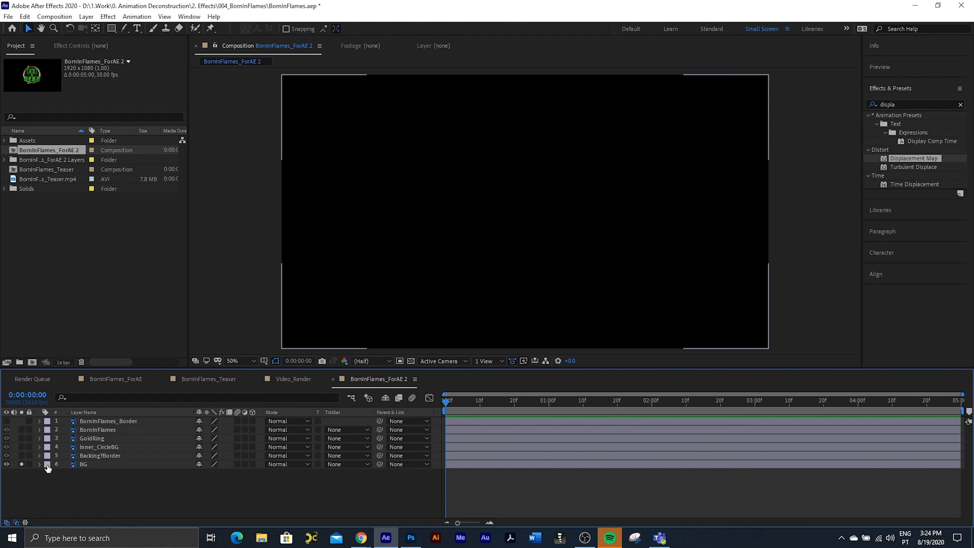
{"action": "left_click", "coordinate": [47, 463]}
{"action": "left_click", "coordinate": [84, 409]}
Step: Solo the Backing?Border, Inner_CircleBG, GoldRing and BornInFlames layers as well, working upward through the stack
{"action": "left_click", "coordinate": [83, 455]}
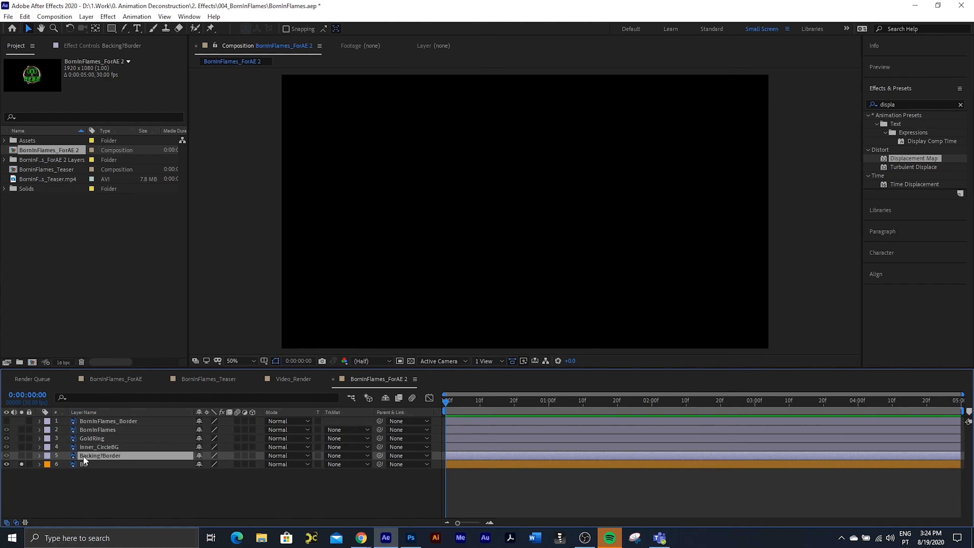
{"action": "left_click", "coordinate": [22, 456]}
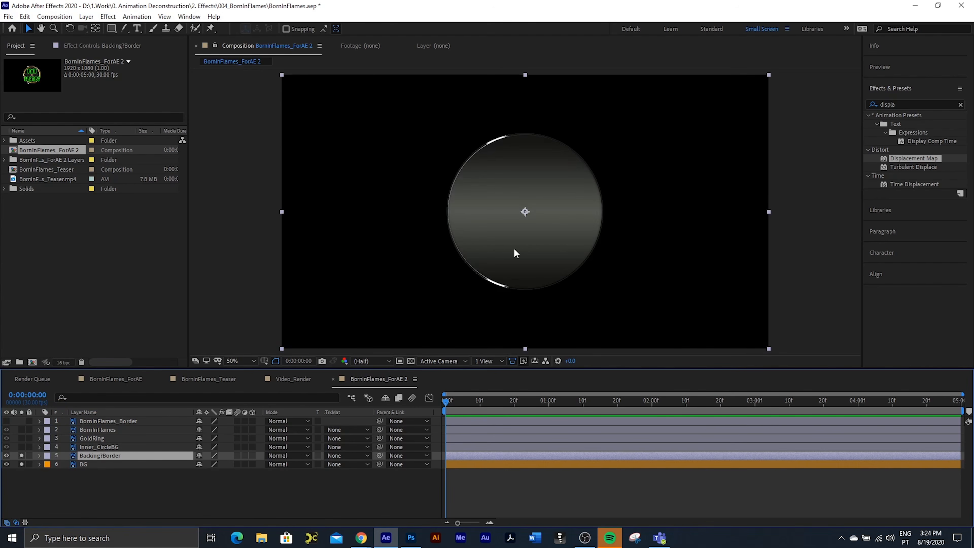
{"action": "left_click", "coordinate": [94, 447]}
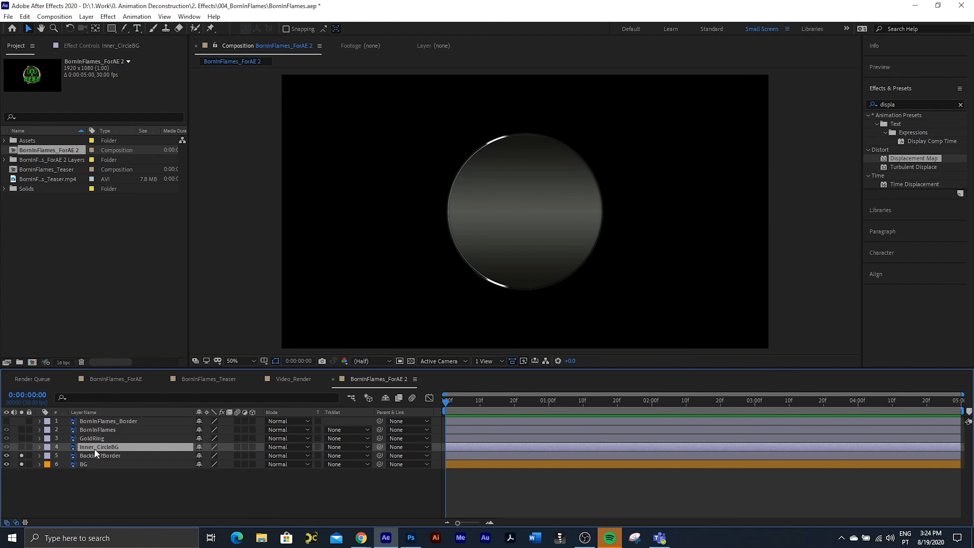
{"action": "left_click", "coordinate": [21, 447]}
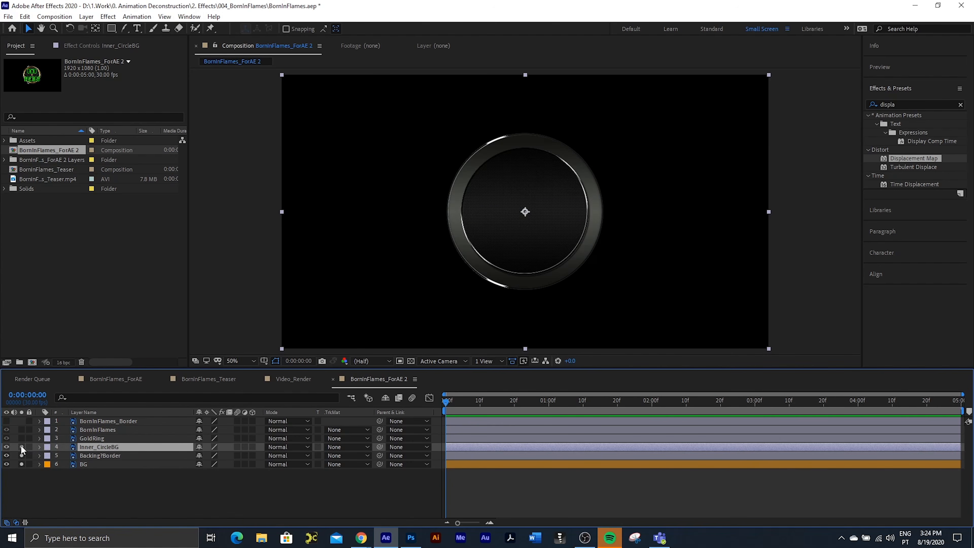
{"action": "left_click", "coordinate": [23, 438]}
{"action": "left_click", "coordinate": [22, 430]}
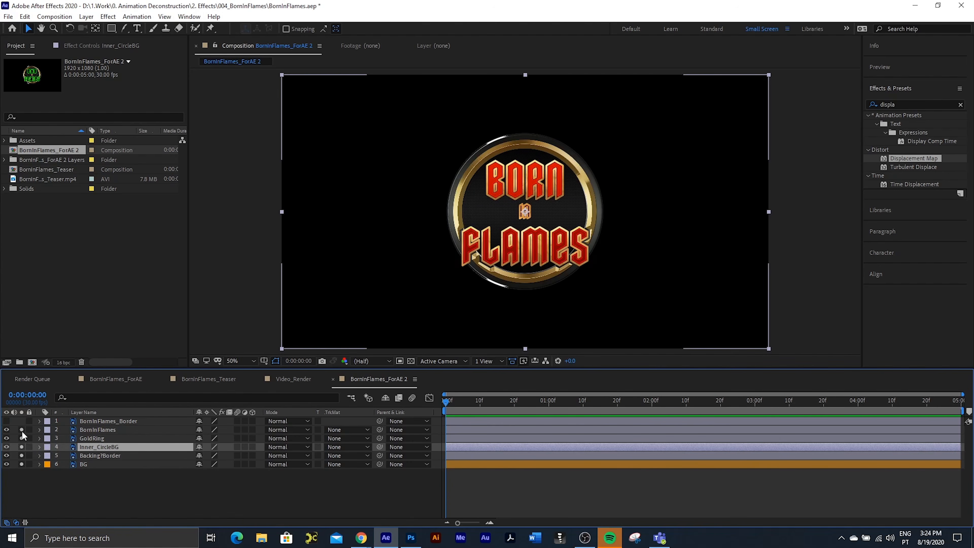
Step: Find the Gradient Ramp effect and apply it to the BG layer
{"action": "left_click", "coordinate": [89, 463]}
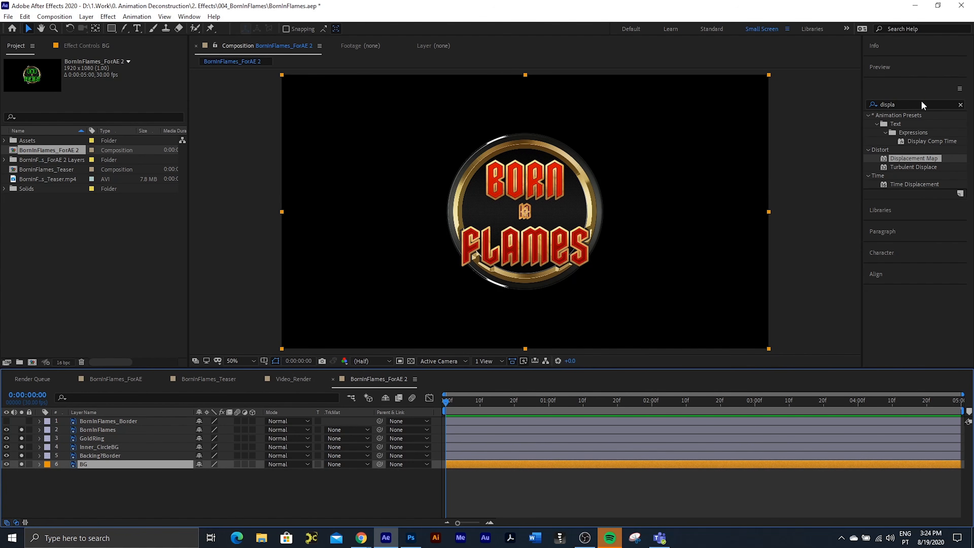
{"action": "double_click", "coordinate": [905, 103]}
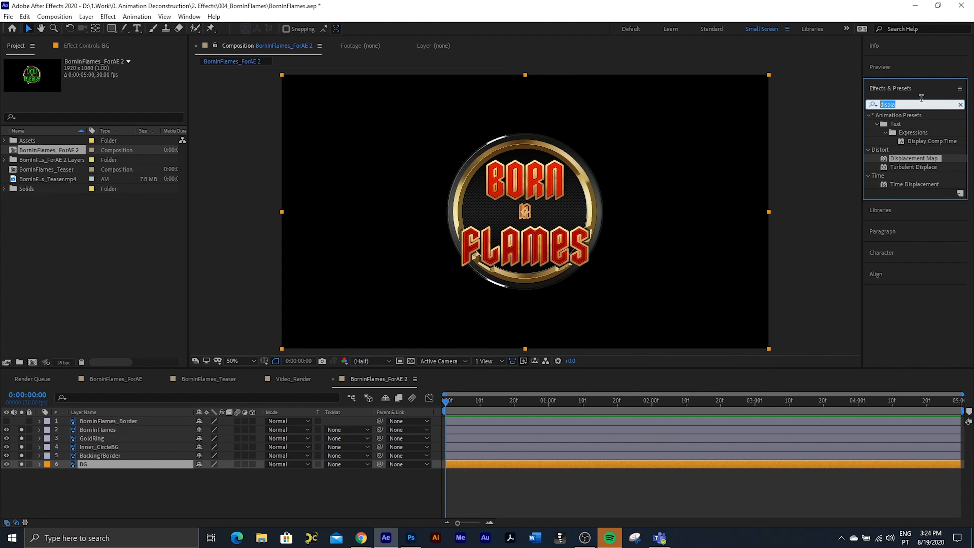
{"action": "type", "text": "gradie"}
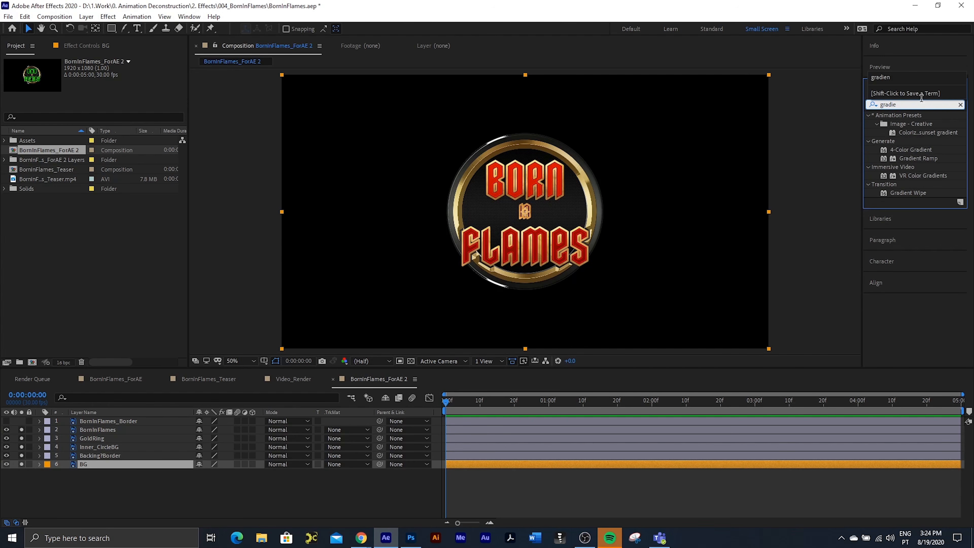
{"action": "left_click", "coordinate": [919, 159]}
{"action": "double_click", "coordinate": [919, 158]}
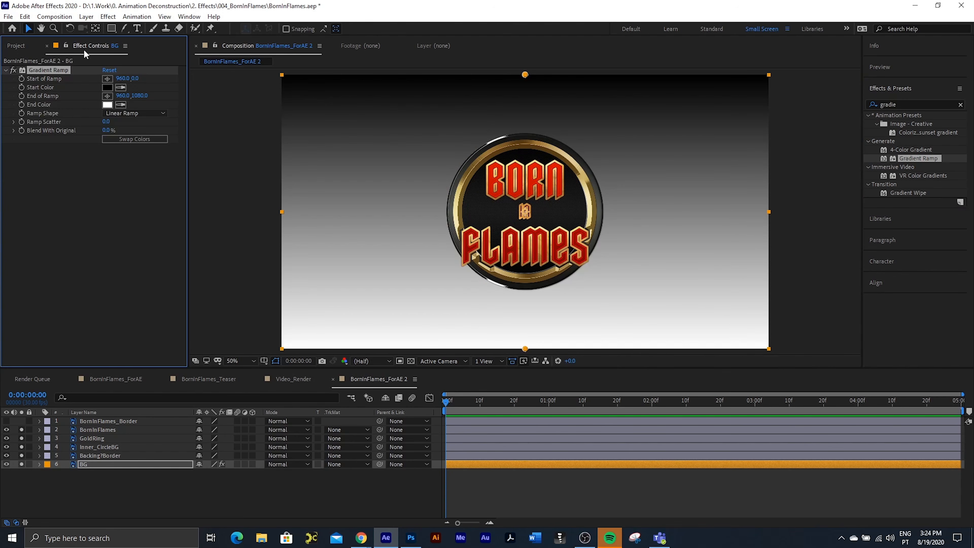
Step: Make the BG layer's gradient a Radial Ramp and move its start point down to about 960, 252
{"action": "left_click", "coordinate": [131, 114]}
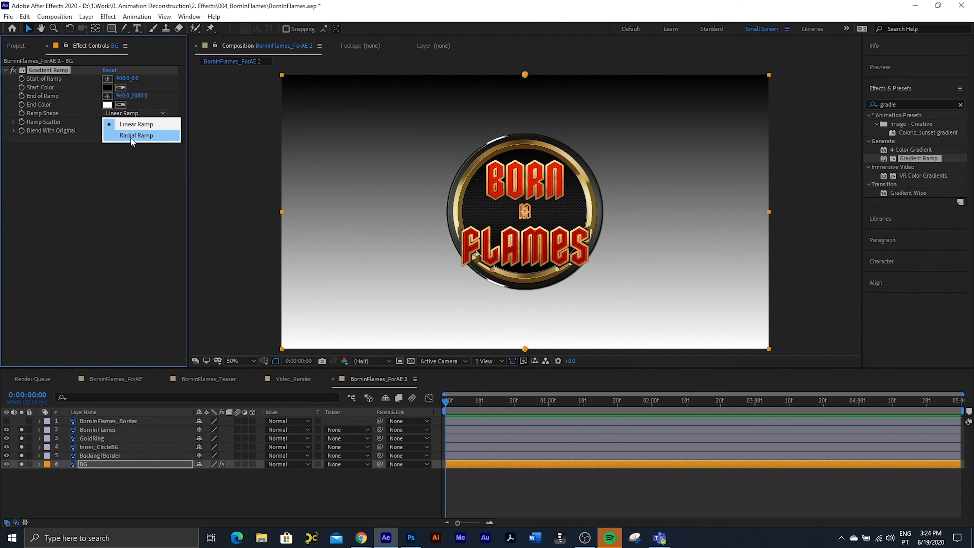
{"action": "left_click", "coordinate": [130, 136]}
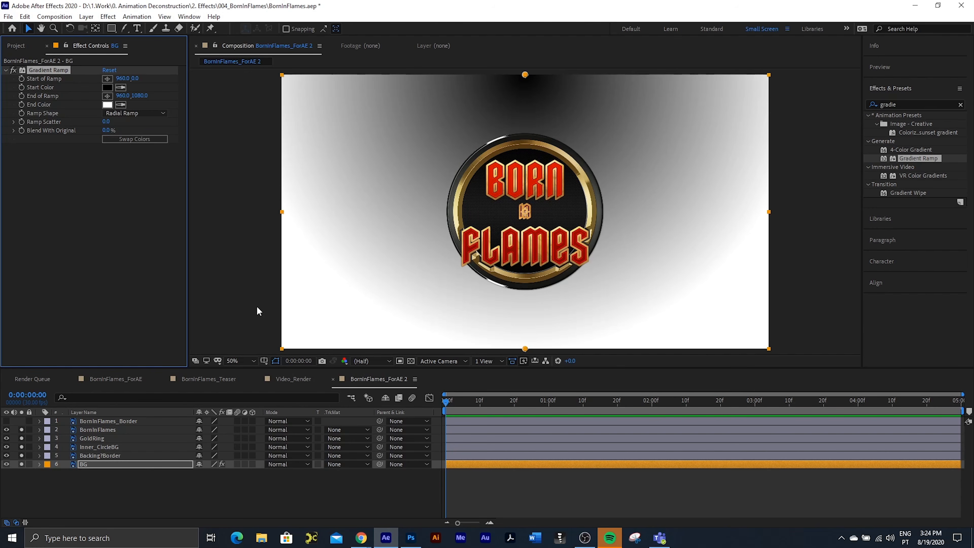
{"action": "left_click_drag", "start_coordinate": [525, 74], "coordinate": [525, 139]}
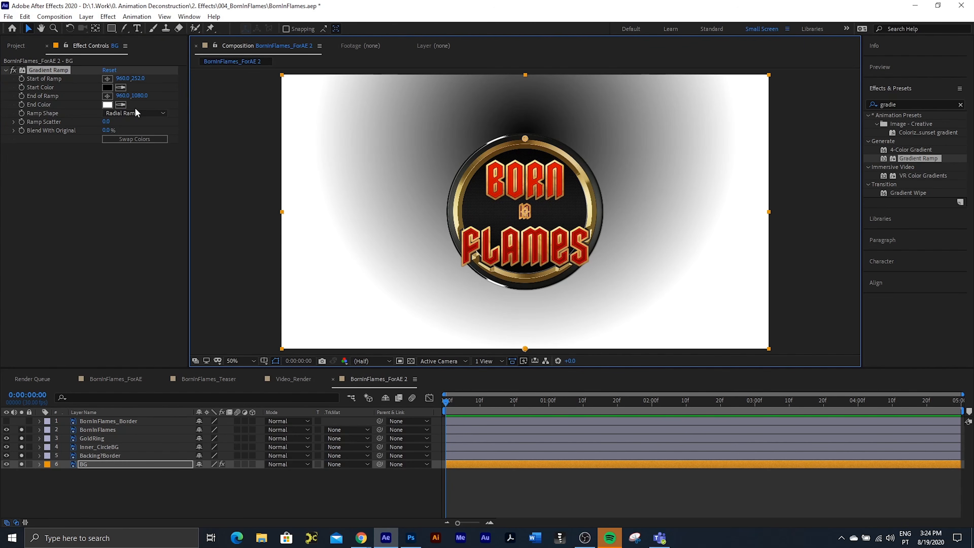
Step: Swap the gradient ramp's colours and set its start colour to 1F232B
{"action": "left_click", "coordinate": [136, 139]}
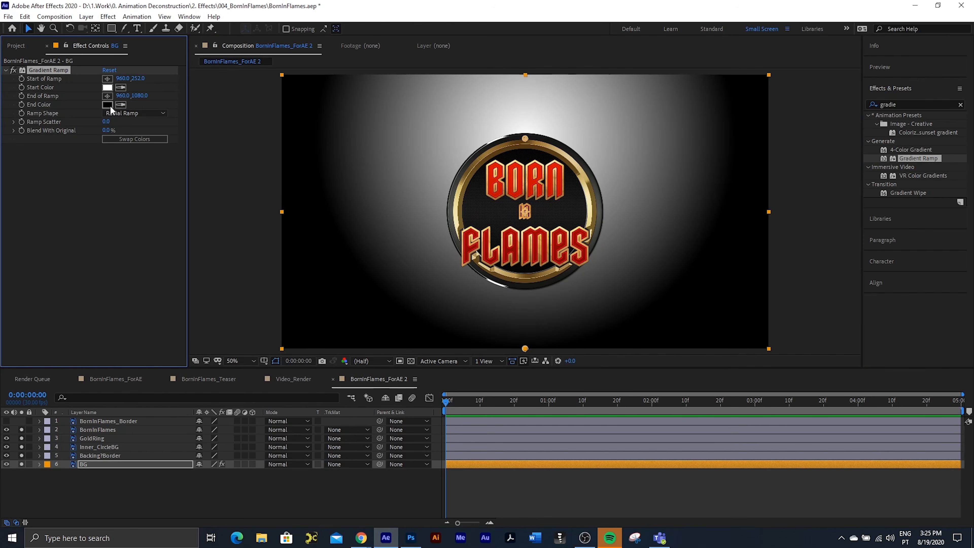
{"action": "left_click", "coordinate": [107, 88]}
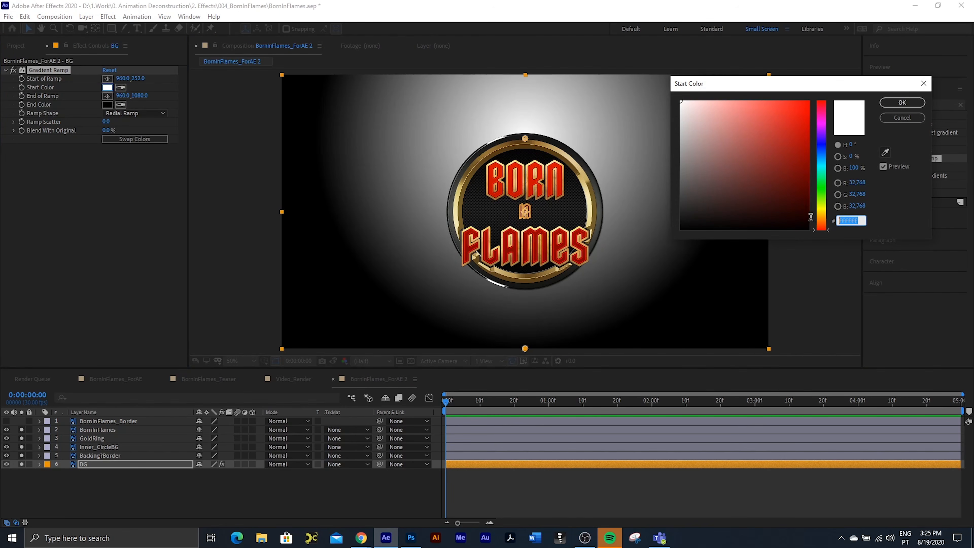
{"action": "type", "text": "1F"}
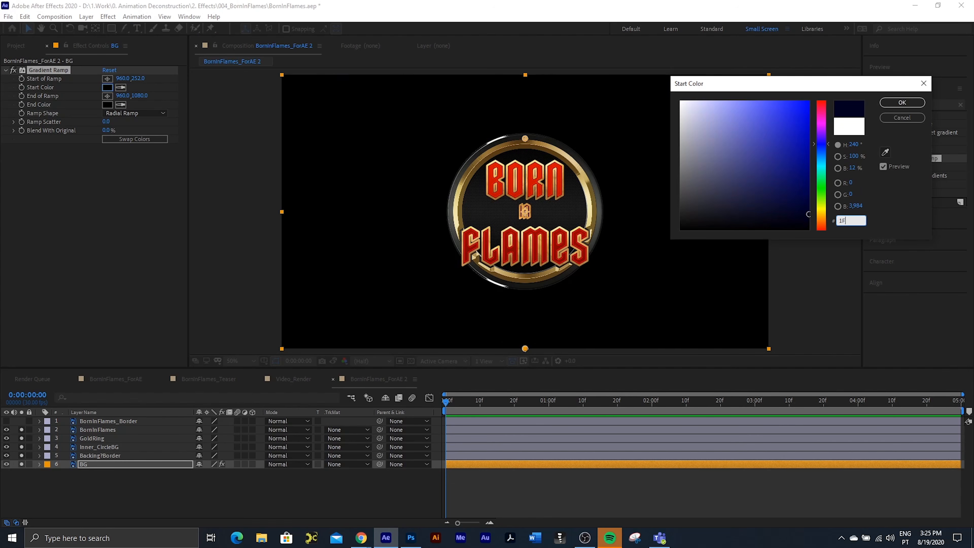
{"action": "type", "text": "232"}
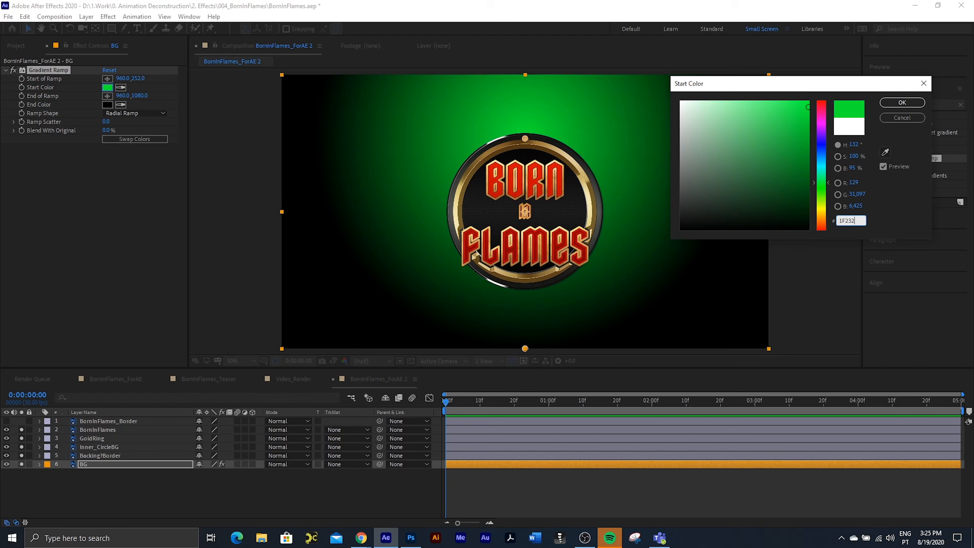
{"action": "type", "text": "B"}
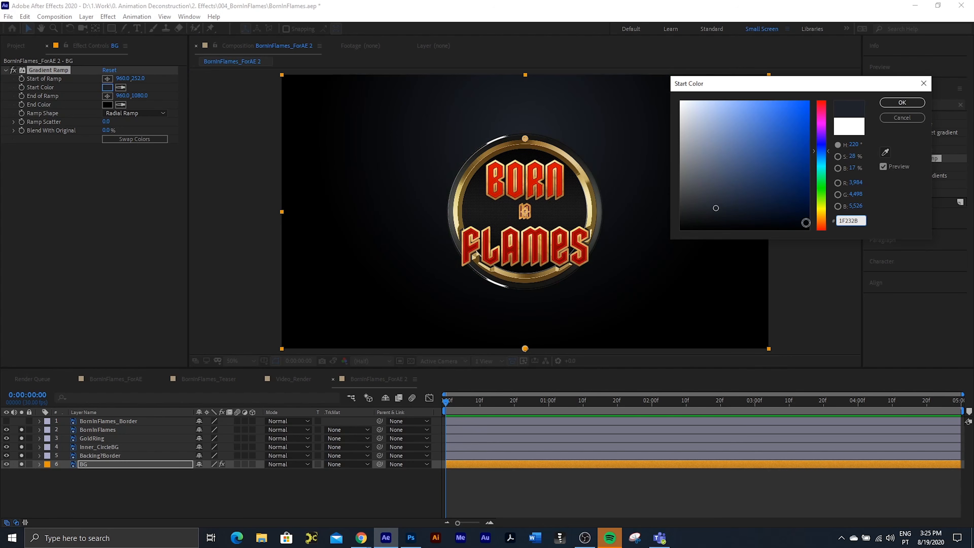
{"action": "left_click", "coordinate": [901, 103]}
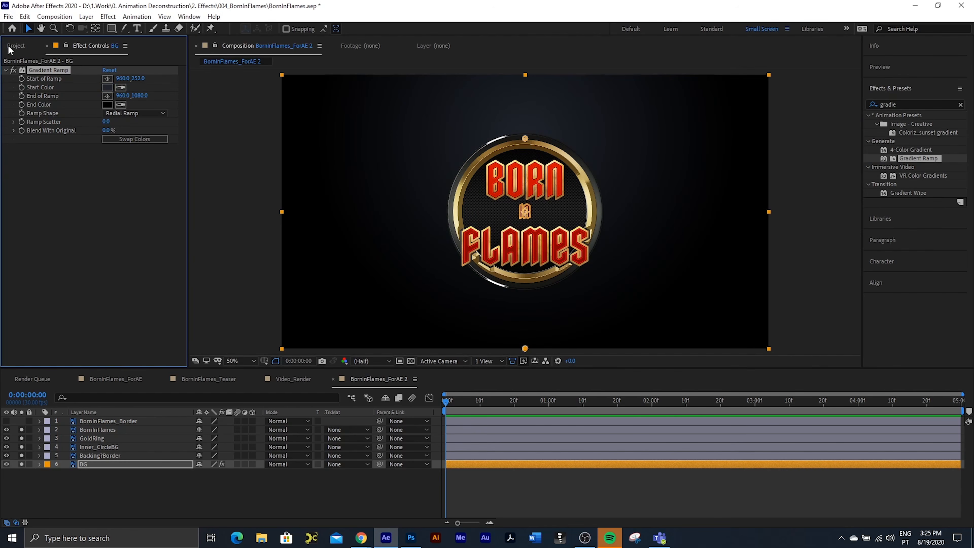
Step: Cycle the project's colour depth through its options and back to 16 bpc, and deselect the BG layer
{"action": "left_click", "coordinate": [9, 46]}
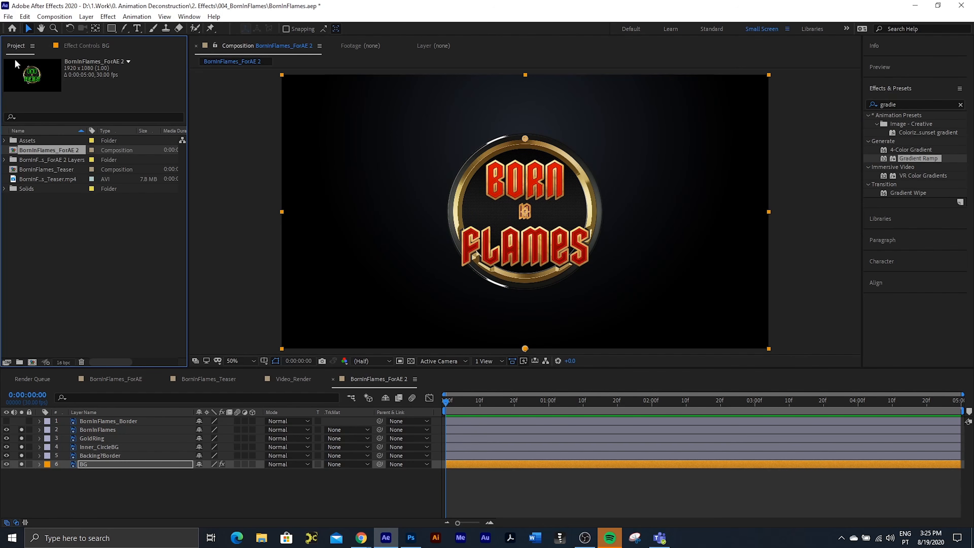
{"action": "left_click", "coordinate": [64, 362], "text": "alt"}
{"action": "left_click", "coordinate": [64, 362], "text": "alt"}
{"action": "left_click", "coordinate": [64, 362], "text": "alt"}
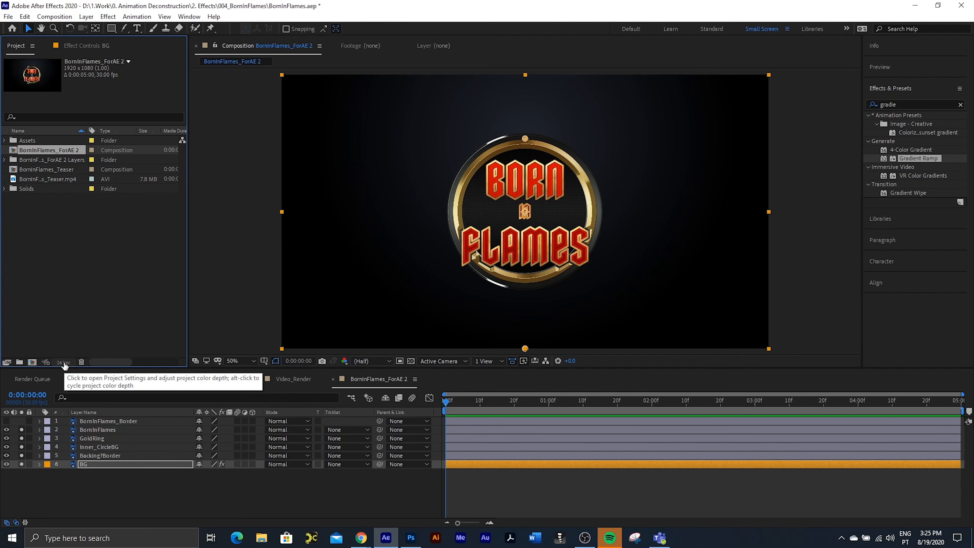
{"action": "key", "text": "F3"}
{"action": "left_click", "coordinate": [247, 145]}
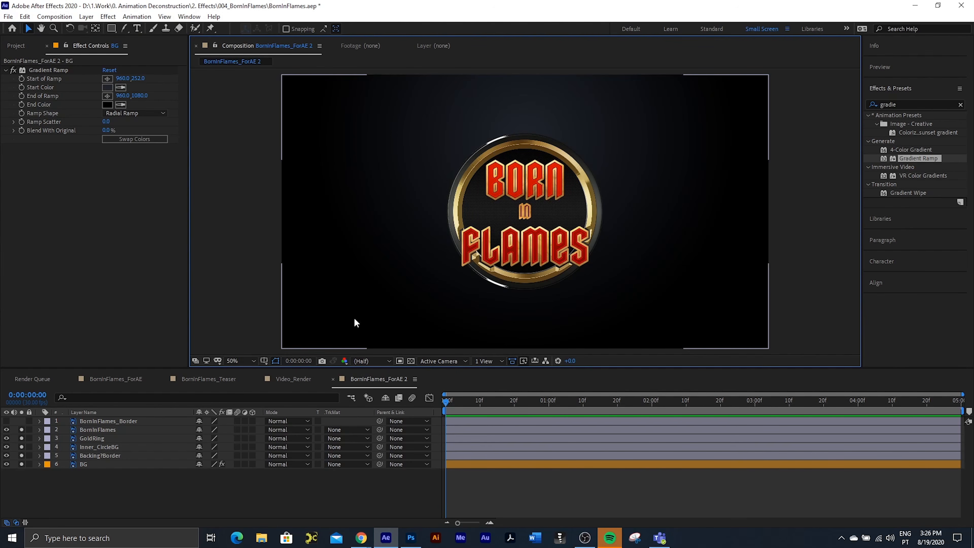
Step: Examine the finished flaming logo in the Video_Render composition at 0:00:02:10, and return to BornInFlames_ForAE 2
{"action": "left_click", "coordinate": [289, 378]}
{"action": "left_click_drag", "start_coordinate": [449, 402], "coordinate": [685, 400]}
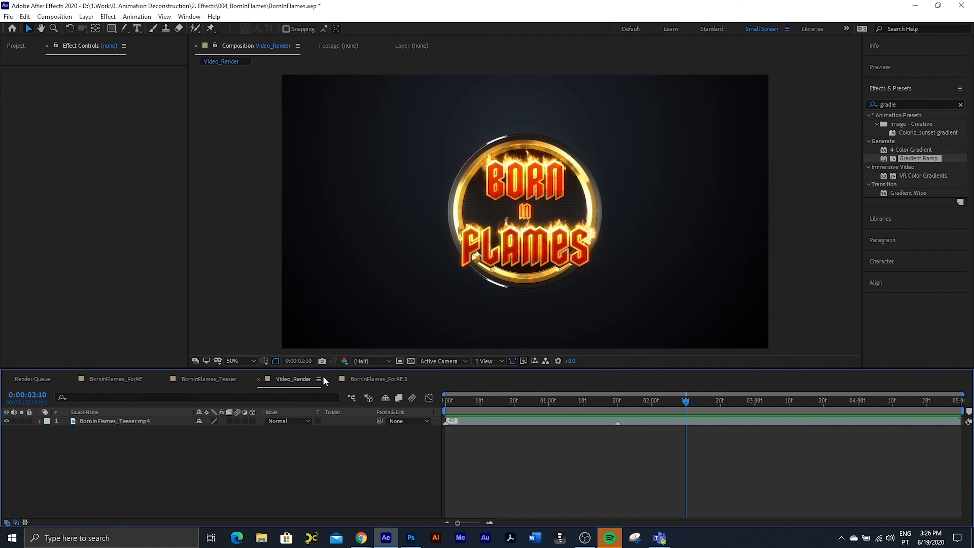
{"action": "left_click", "coordinate": [381, 378]}
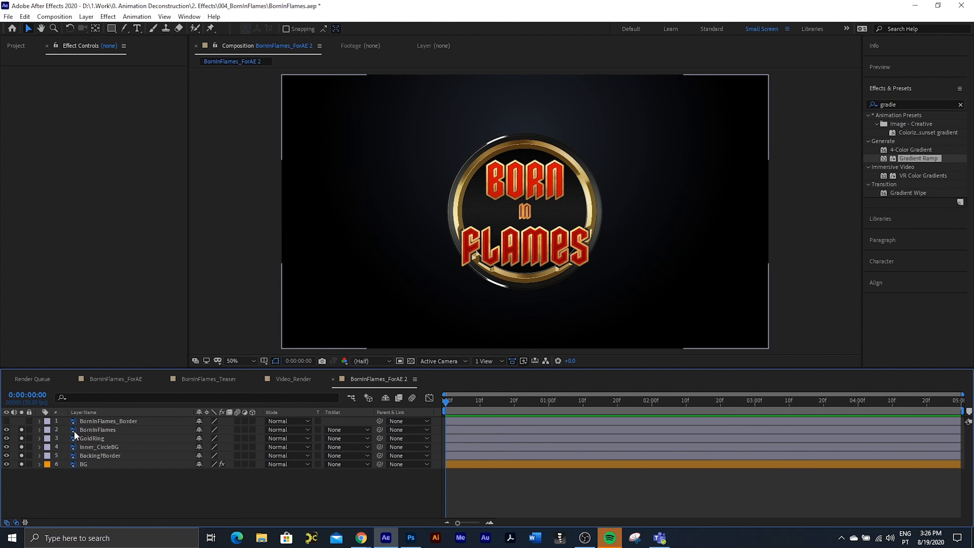
Step: Solo the BornInFlames_Border layer and remove the solo from all the layers below it
{"action": "left_click", "coordinate": [102, 419]}
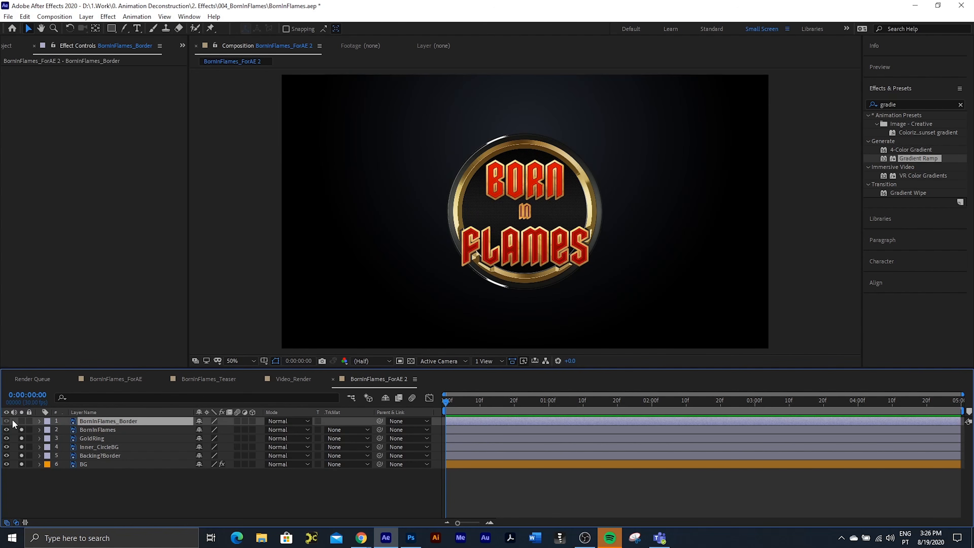
{"action": "left_click", "coordinate": [22, 420]}
{"action": "left_click_drag", "start_coordinate": [22, 429], "coordinate": [22, 487]}
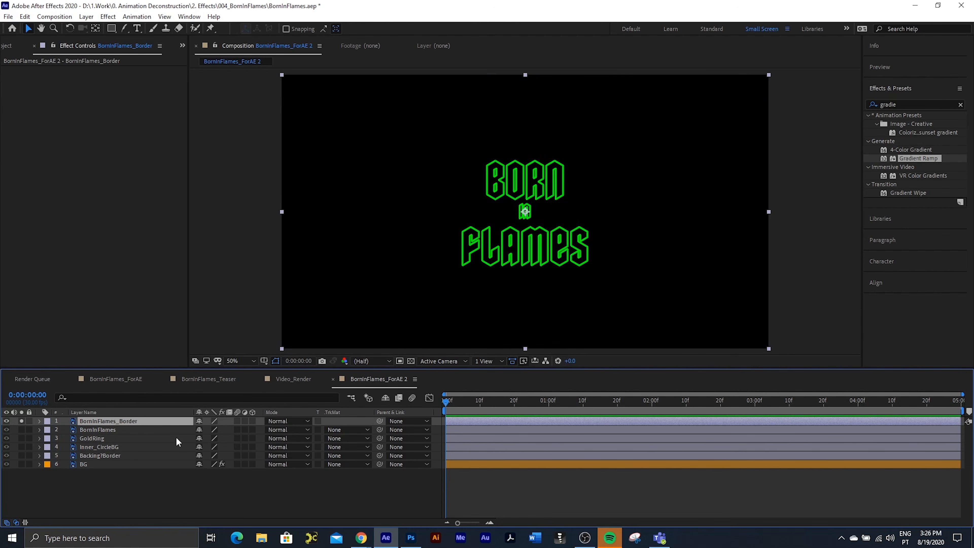
{"action": "left_click", "coordinate": [437, 263]}
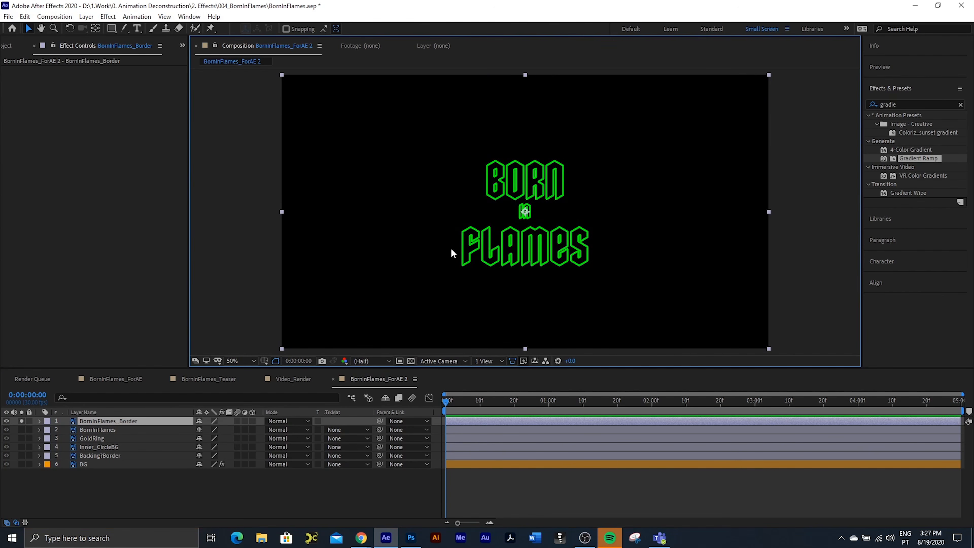
Step: Solo only the BornInFlames layer in place of the border layer, and duplicate it
{"action": "left_click", "coordinate": [22, 430], "text": "alt"}
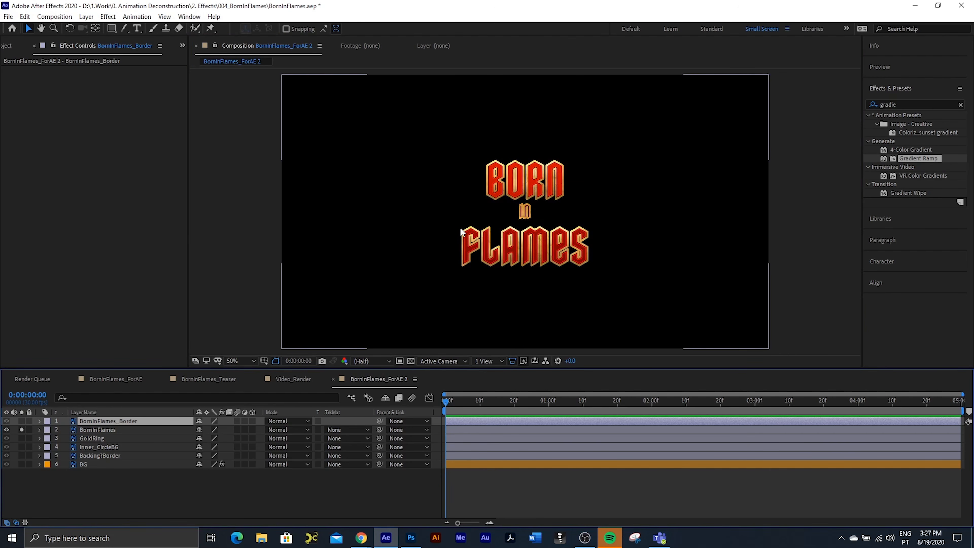
{"action": "left_click", "coordinate": [98, 431]}
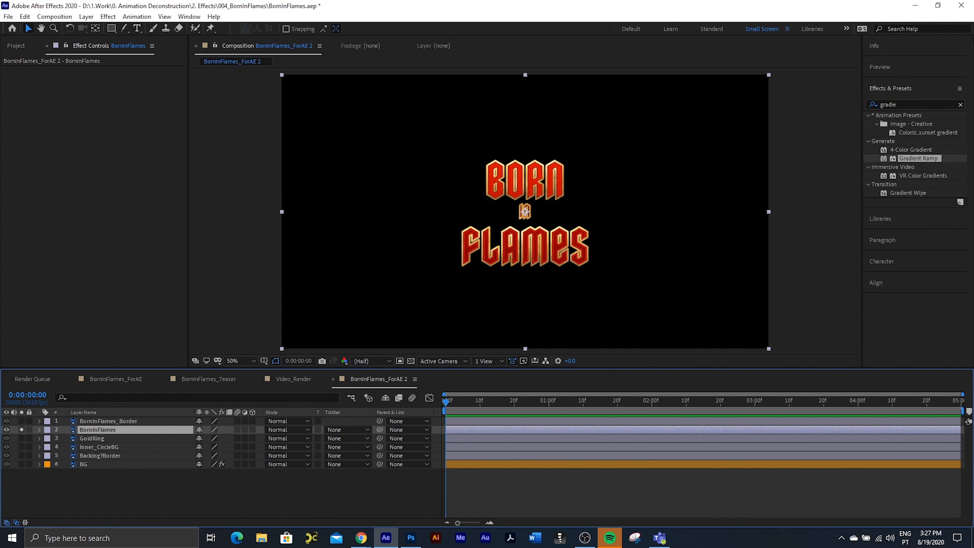
{"action": "left_click", "coordinate": [908, 104]}
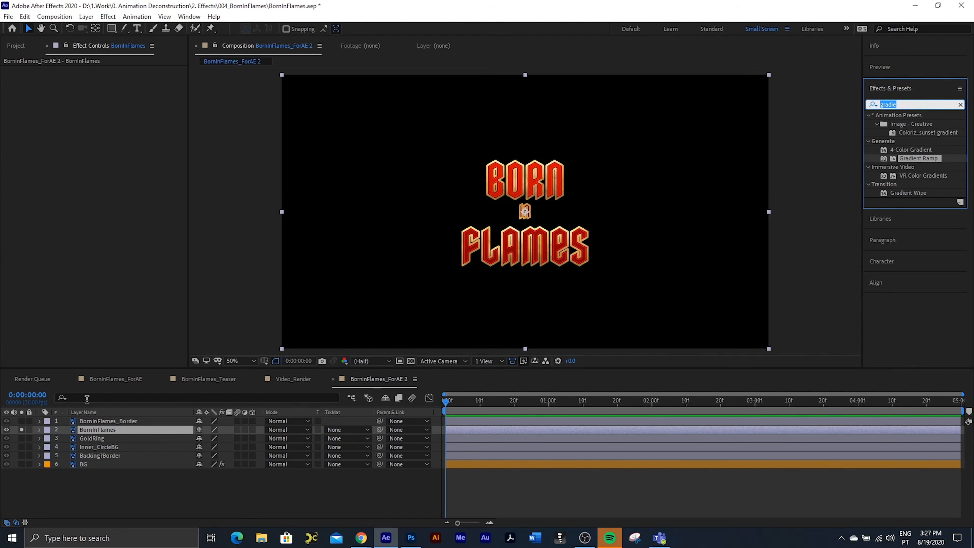
{"action": "left_click", "coordinate": [99, 430]}
{"action": "key", "text": "ctrl+d"}
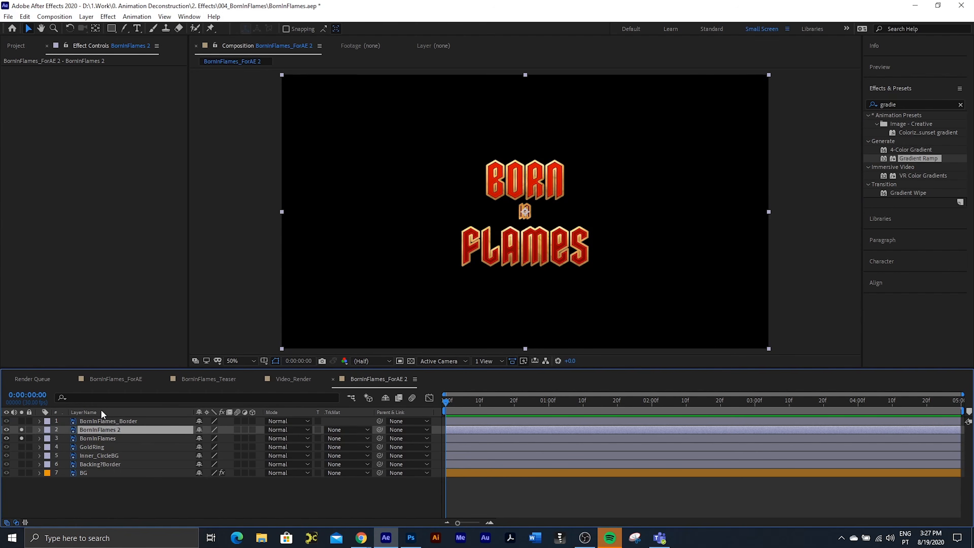
Step: Find the Set Matte effect and apply it to the duplicated BornInFlames 2 layer
{"action": "double_click", "coordinate": [901, 103]}
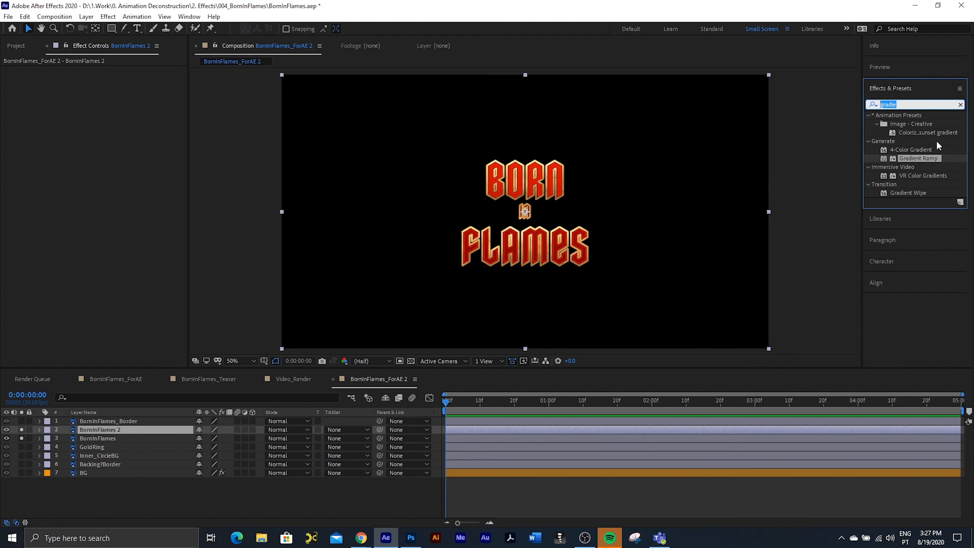
{"action": "type", "text": "set ma"}
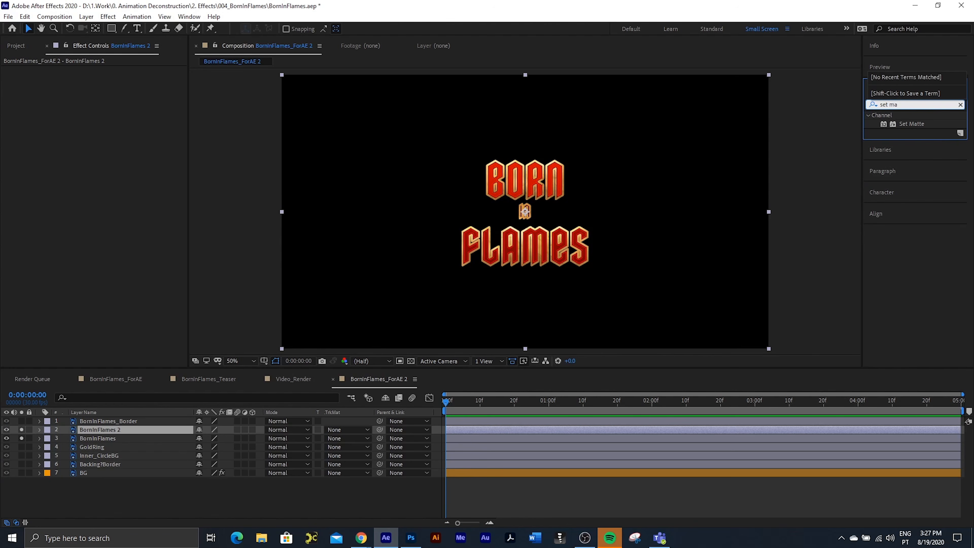
{"action": "double_click", "coordinate": [919, 125]}
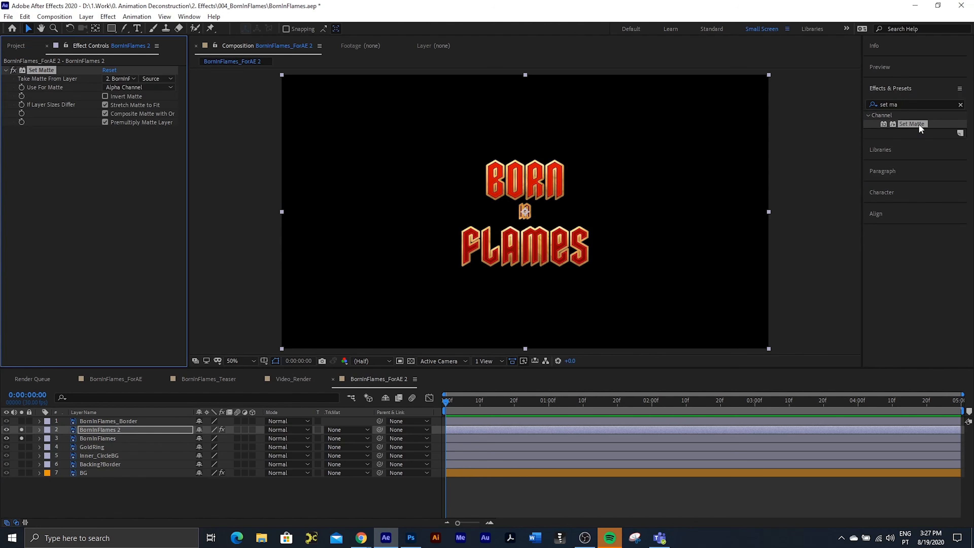
Step: Take the Set Matte matte from the BornInFlames_Border layer and use its Green Channel
{"action": "left_click", "coordinate": [120, 79]}
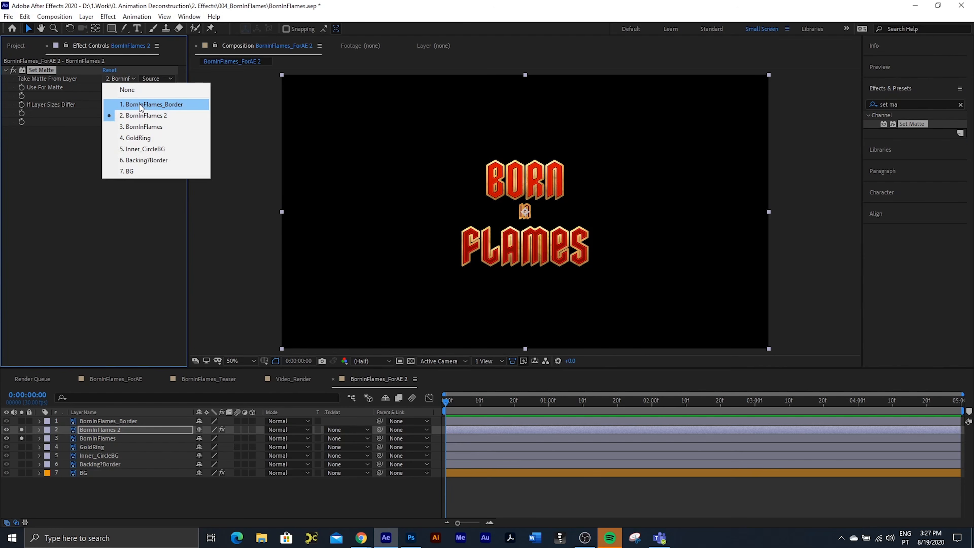
{"action": "left_click", "coordinate": [127, 104]}
{"action": "left_click", "coordinate": [121, 91]}
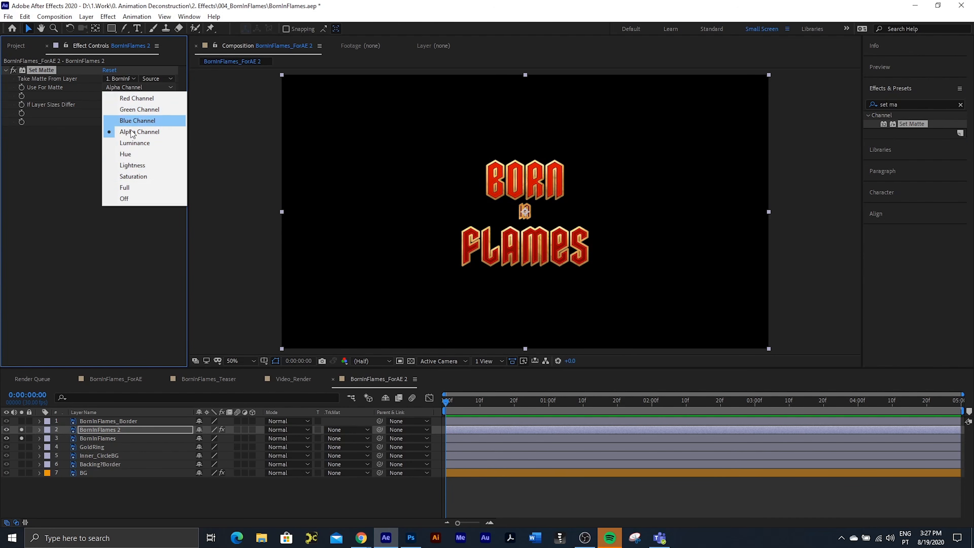
{"action": "left_click", "coordinate": [150, 109]}
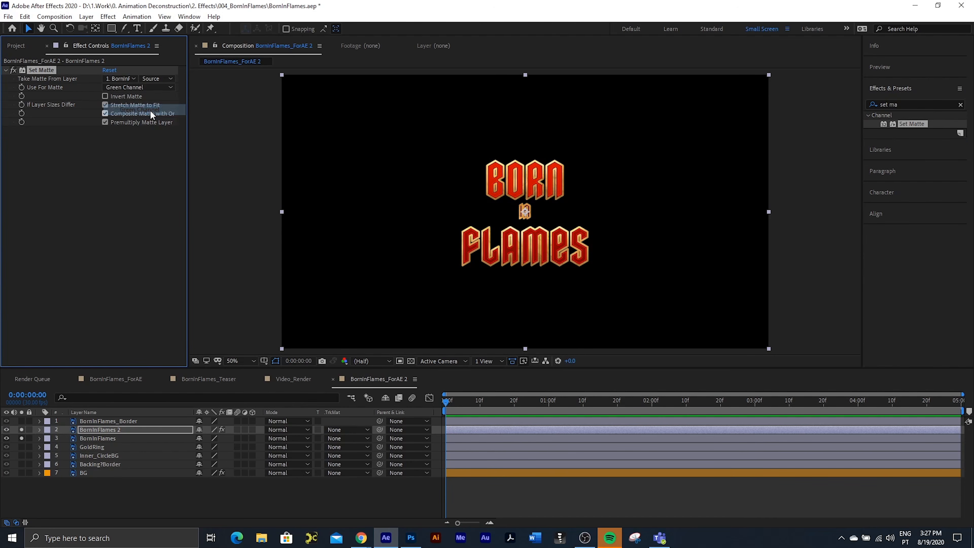
Step: Switch to Photoshop, show the BornInFlames_Border layer and expand its list of layer effects
{"action": "left_click", "coordinate": [410, 539]}
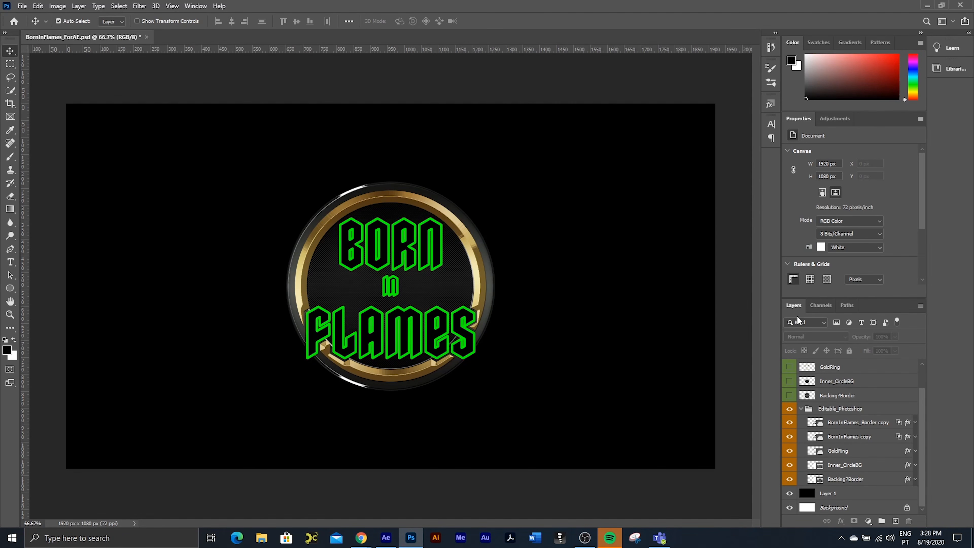
{"action": "scroll", "coordinate": [812, 393], "scroll_direction": "up", "scroll_amount": 1}
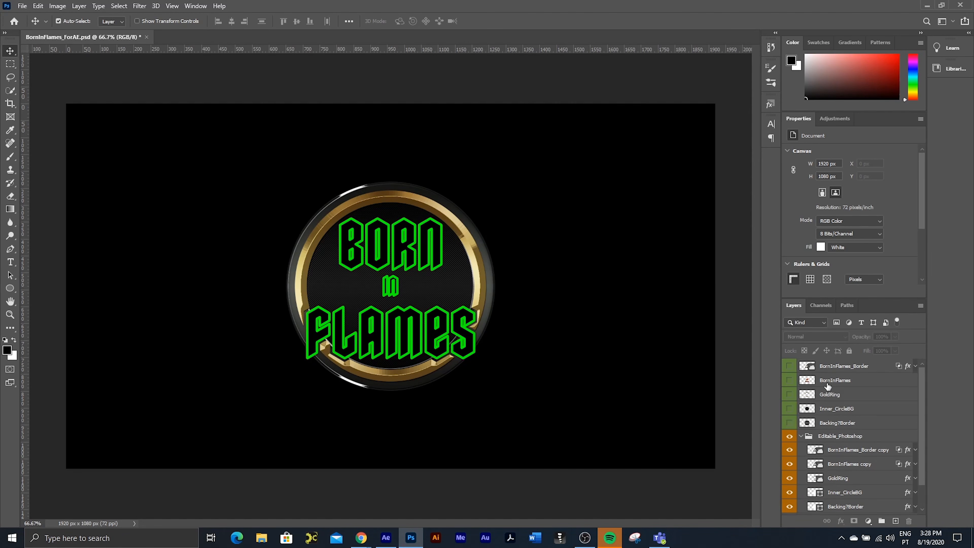
{"action": "left_click", "coordinate": [844, 370]}
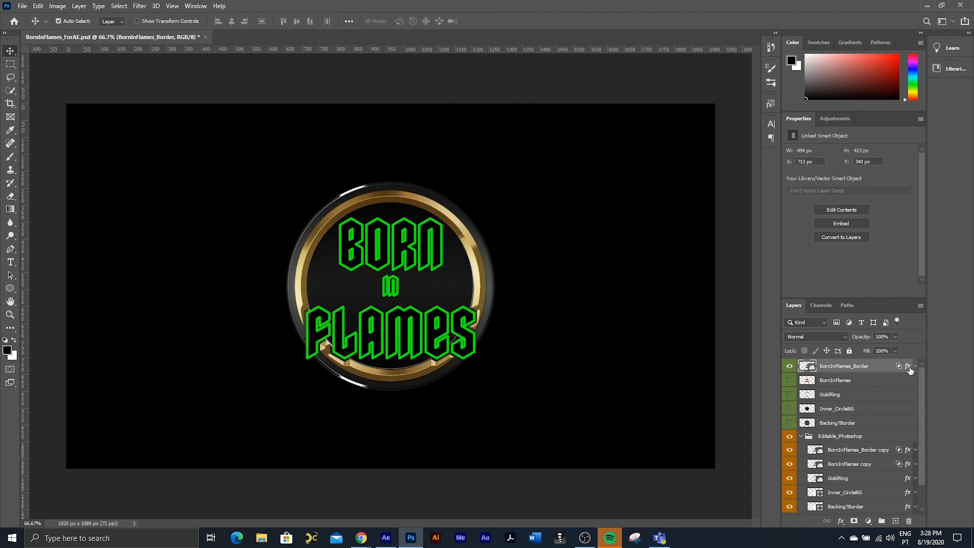
{"action": "left_click", "coordinate": [915, 366]}
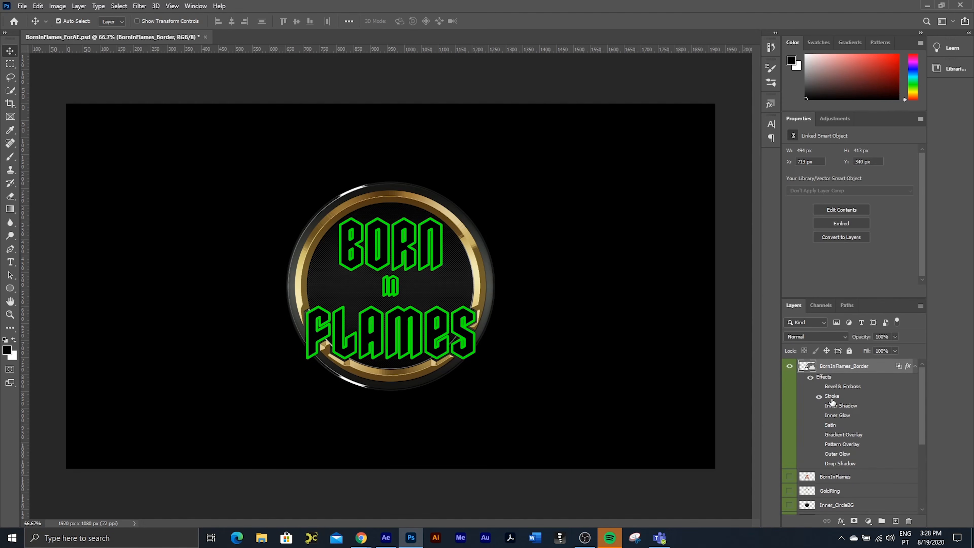
Step: Check the stroke colour of the BornInFlames_Border layer and leave the layer style unchanged
{"action": "double_click", "coordinate": [831, 397]}
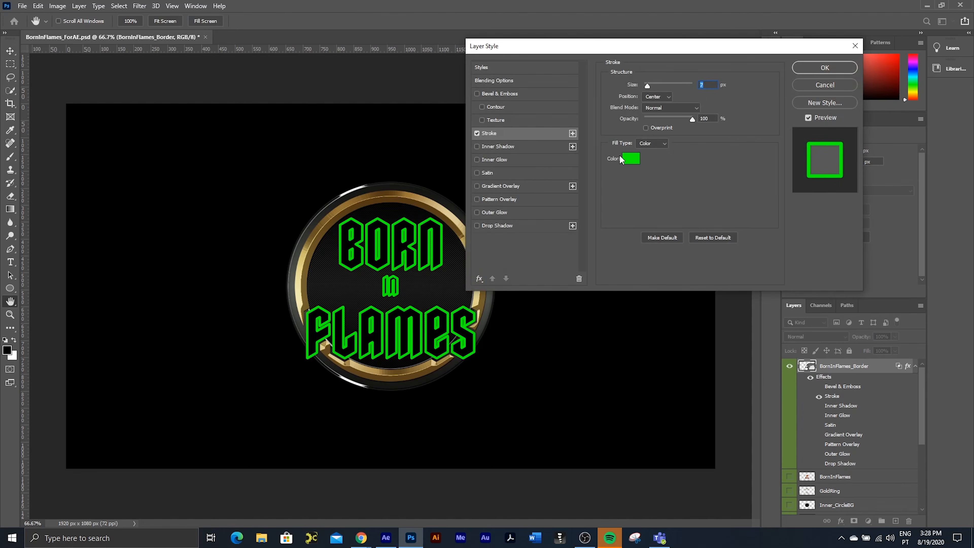
{"action": "left_click", "coordinate": [630, 159]}
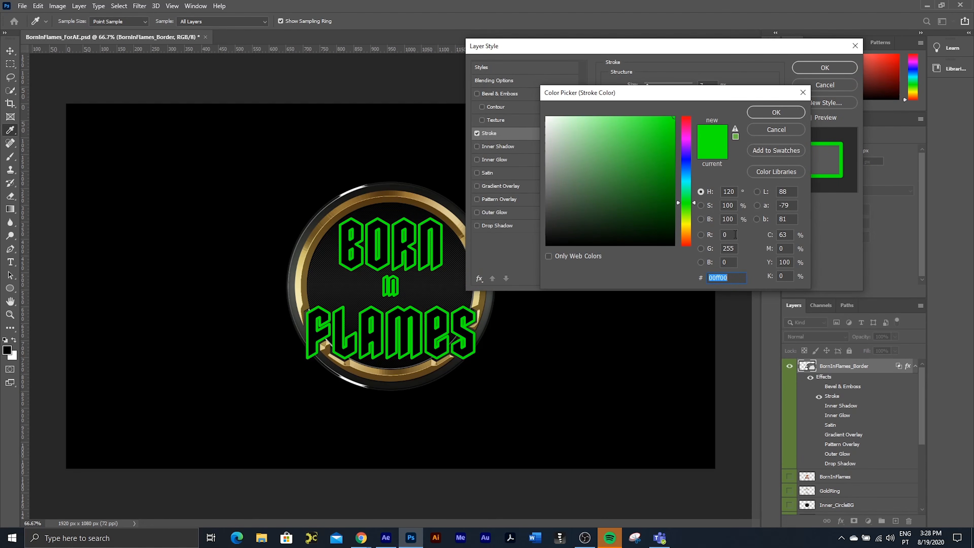
{"action": "left_click", "coordinate": [770, 131]}
{"action": "left_click", "coordinate": [841, 83]}
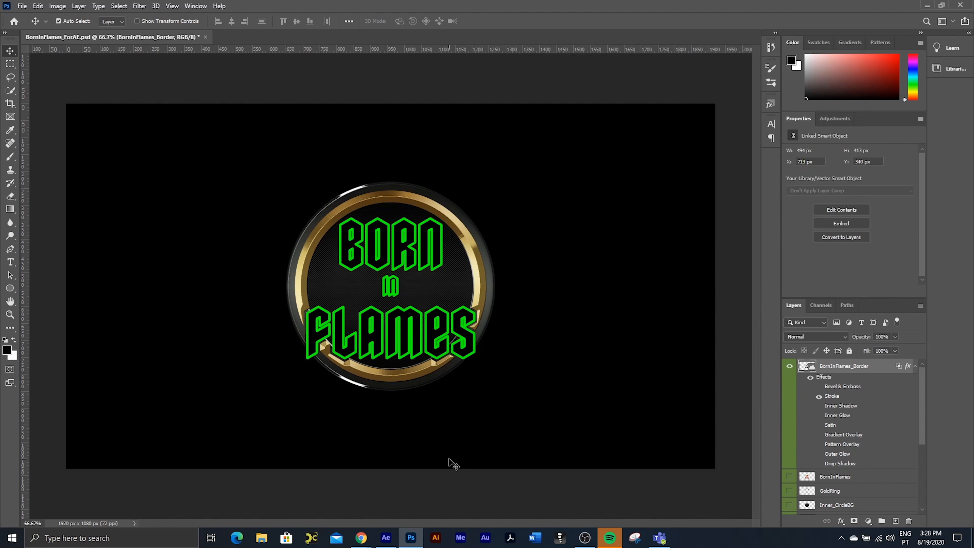
Step: Switch to After Effects, leave only BornInFlames 2 soloed and turn its Set Matte effect off for comparison
{"action": "left_click", "coordinate": [387, 537]}
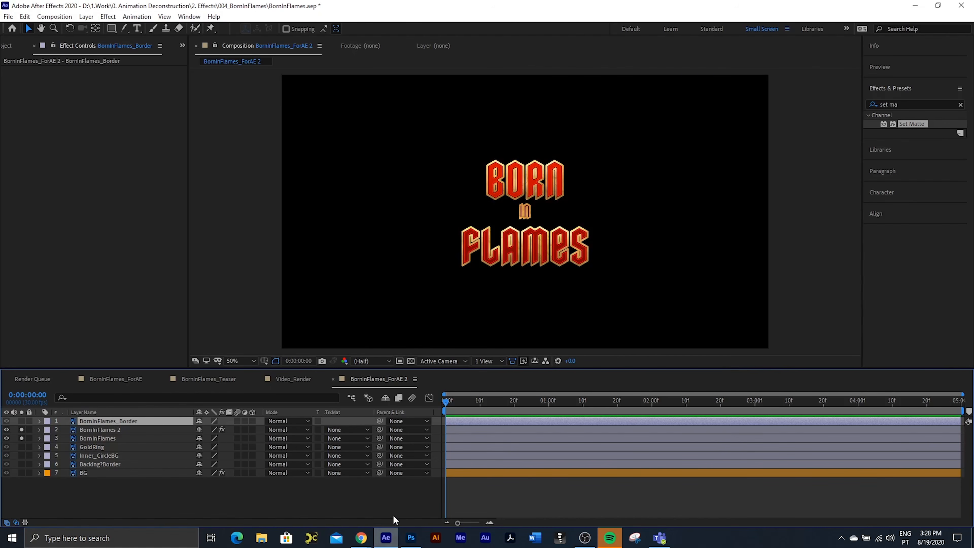
{"action": "left_click", "coordinate": [95, 430]}
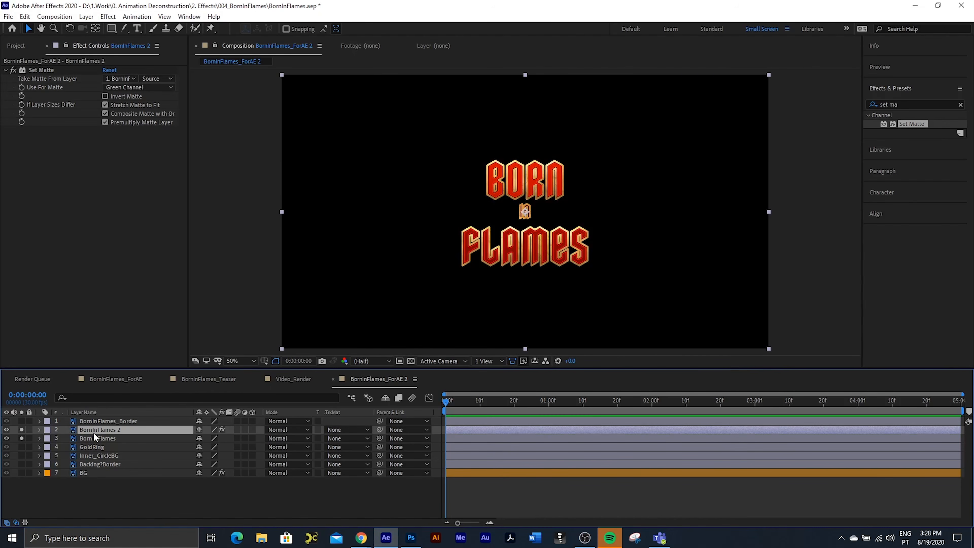
{"action": "left_click", "coordinate": [22, 438]}
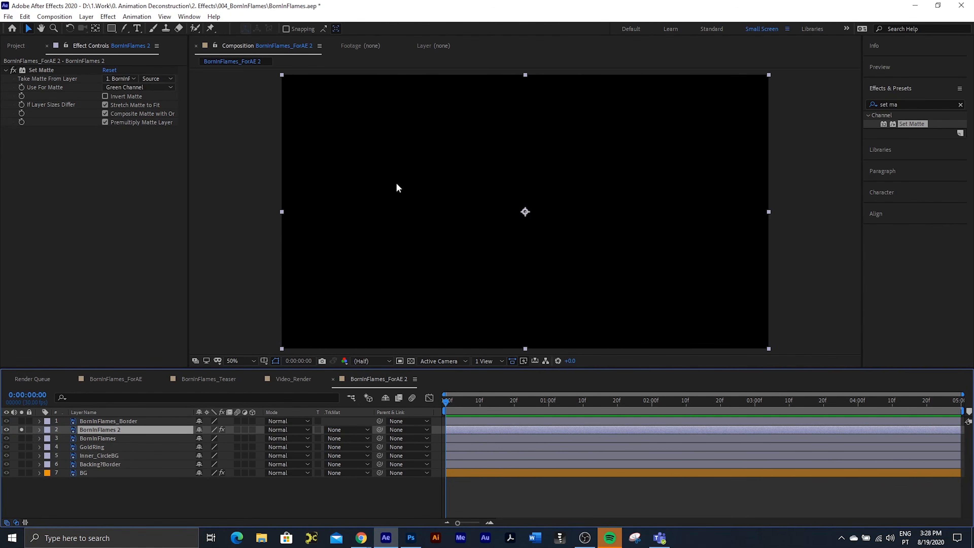
{"action": "left_click", "coordinate": [13, 70]}
{"action": "left_click", "coordinate": [14, 70]}
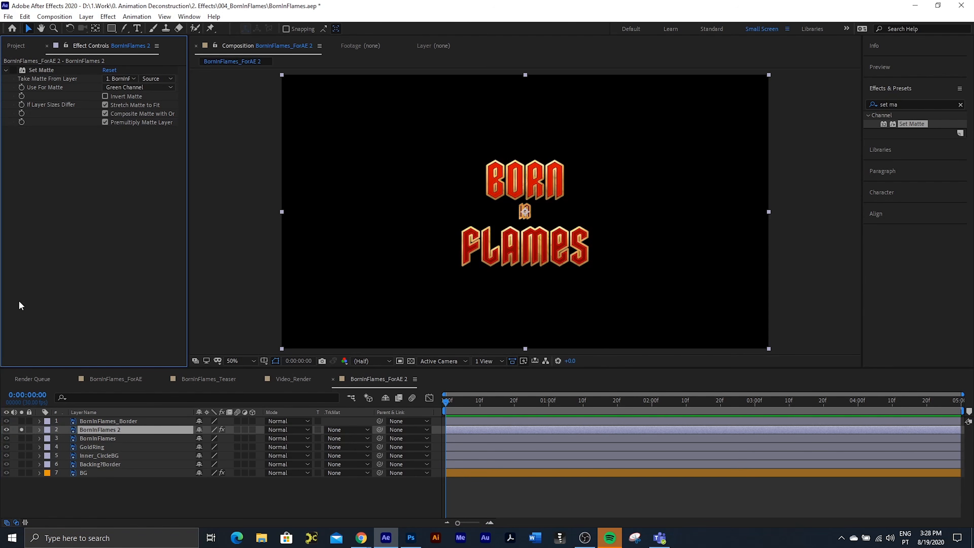
Step: Inspect the layer styles of BornInFlames_Border, then re-enable the Set Matte effect on BornInFlames 2
{"action": "left_click", "coordinate": [89, 421]}
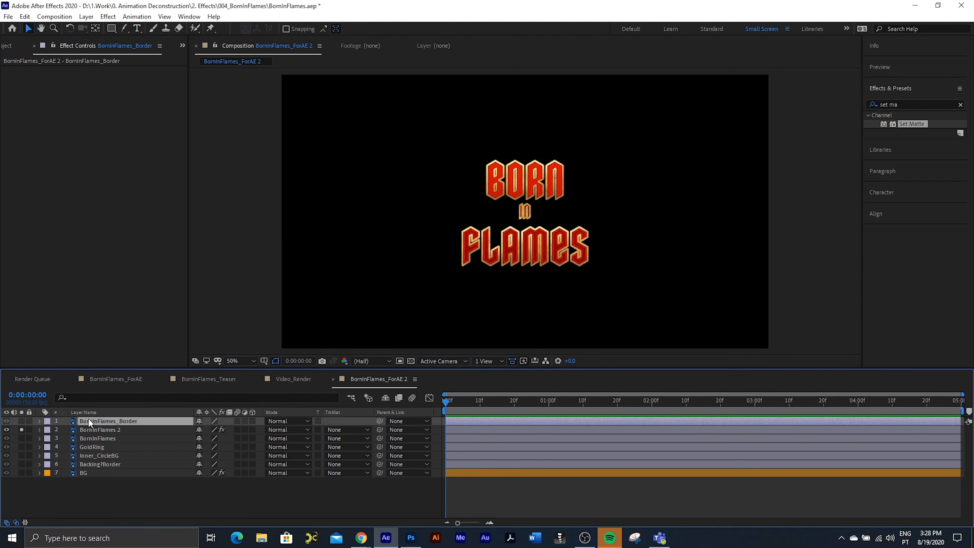
{"action": "key", "text": "u"}
{"action": "key", "text": "u"}
{"action": "scroll", "coordinate": [79, 470], "scroll_direction": "down", "scroll_amount": 5}
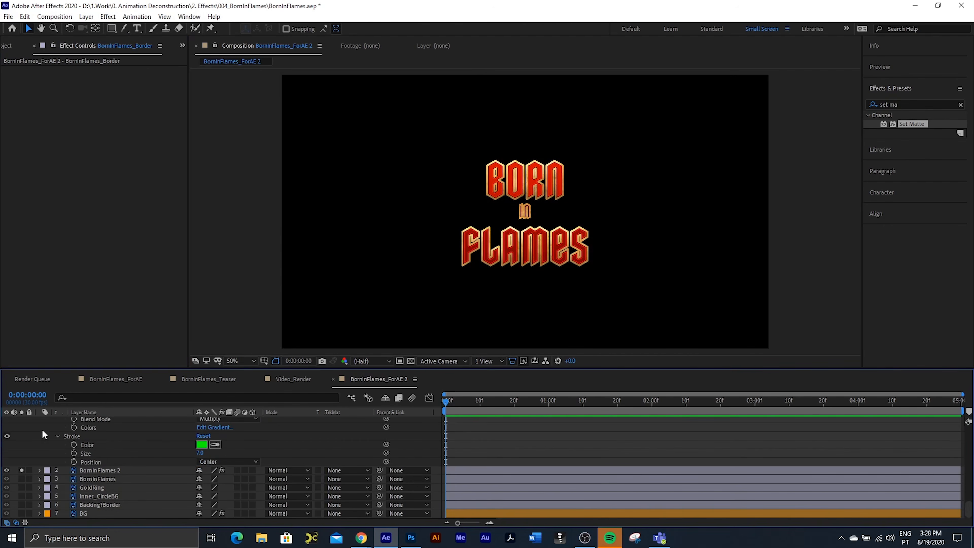
{"action": "scroll", "coordinate": [102, 422], "scroll_direction": "up", "scroll_amount": 5}
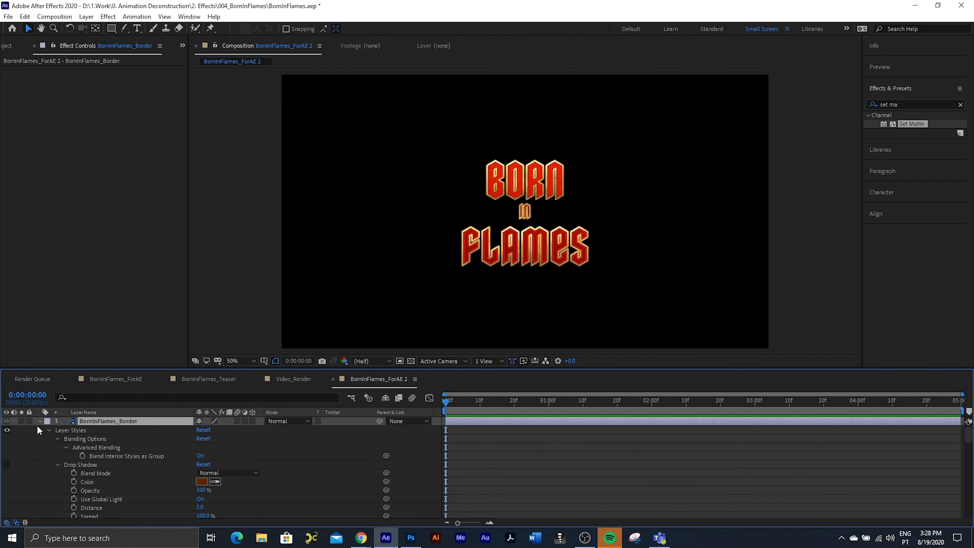
{"action": "key", "text": "u"}
{"action": "left_click", "coordinate": [90, 430]}
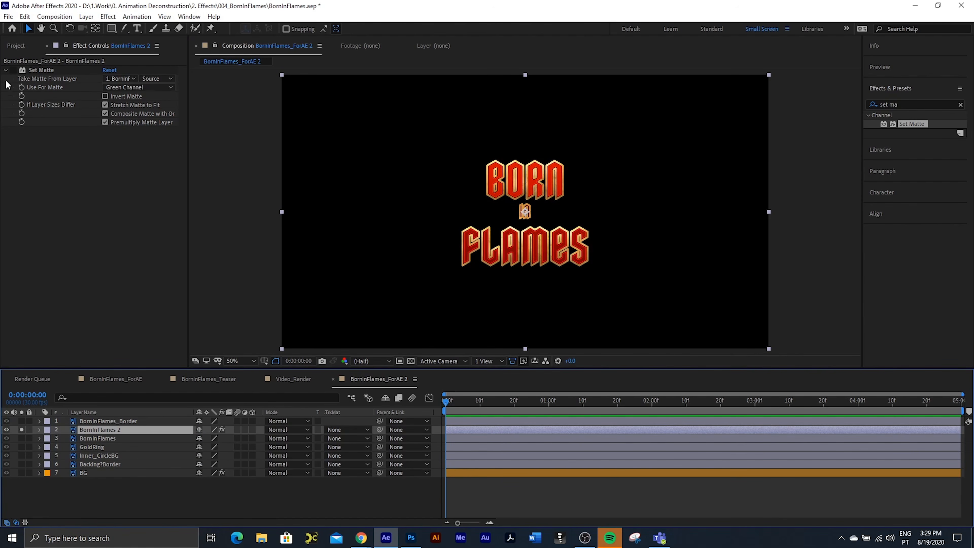
{"action": "left_click", "coordinate": [23, 70]}
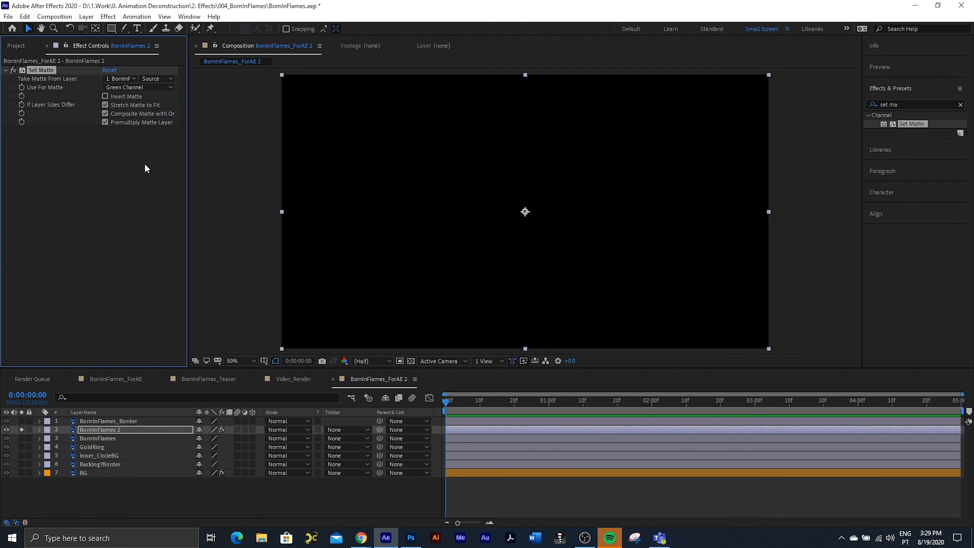
Step: Pre-compose the BornInFlames_Border layer as BornInFlames_Border, moving all attributes into the new composition
{"action": "left_click", "coordinate": [109, 419]}
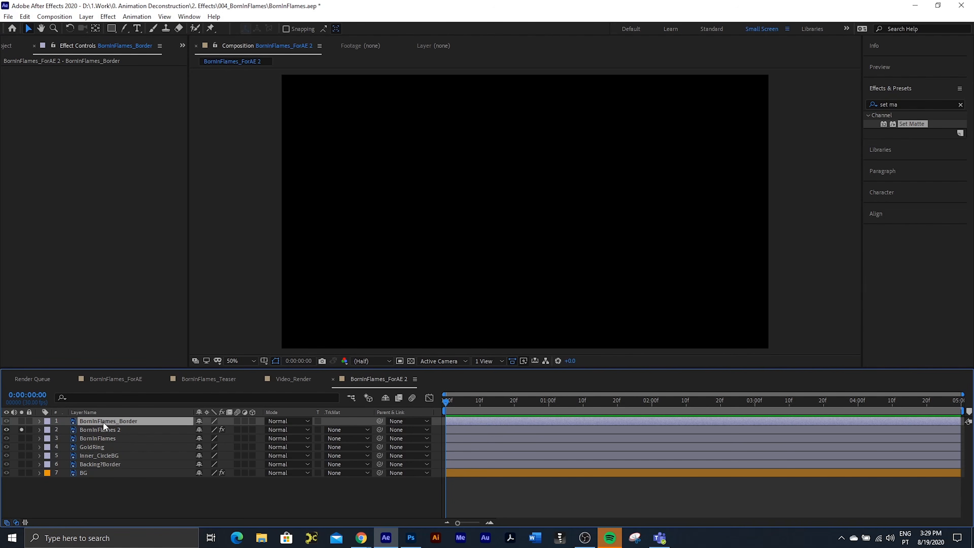
{"action": "key", "text": "ctrl+shift+c"}
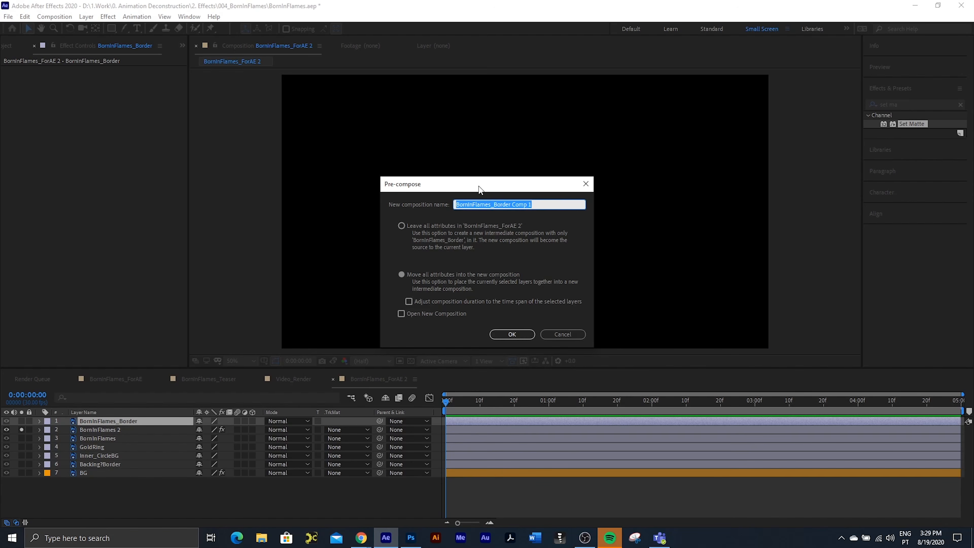
{"action": "left_click_drag", "start_coordinate": [511, 204], "coordinate": [707, 217]}
{"action": "key", "text": "BackSpace"}
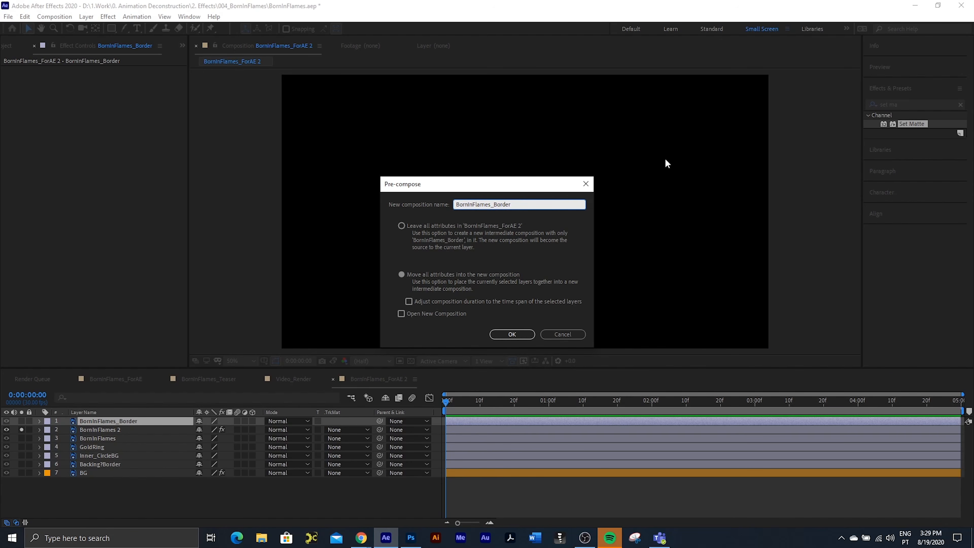
{"action": "left_click", "coordinate": [515, 334]}
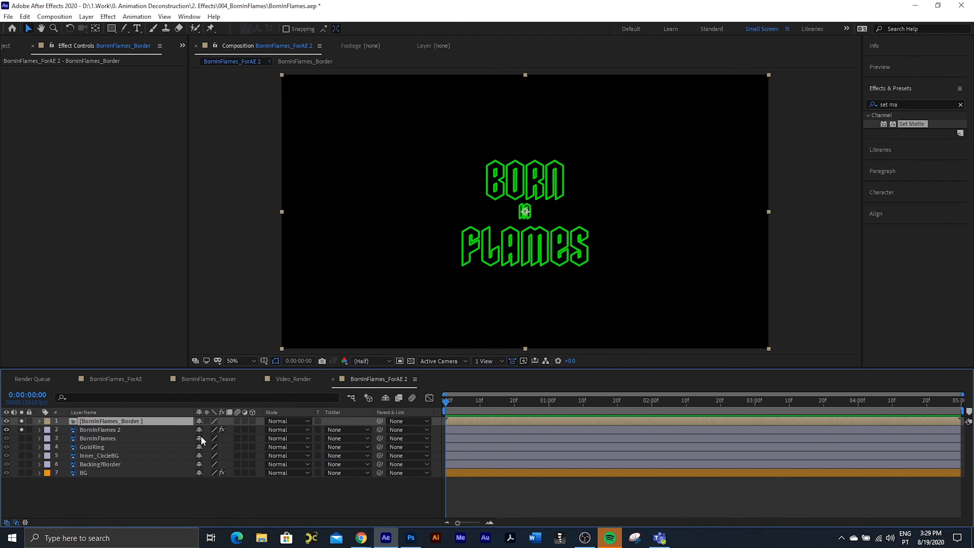
Step: Unsolo the BornInFlames_Border composition and check the BornInFlames 2 matte result against the transparency grid
{"action": "left_click", "coordinate": [20, 421]}
{"action": "left_click", "coordinate": [100, 429]}
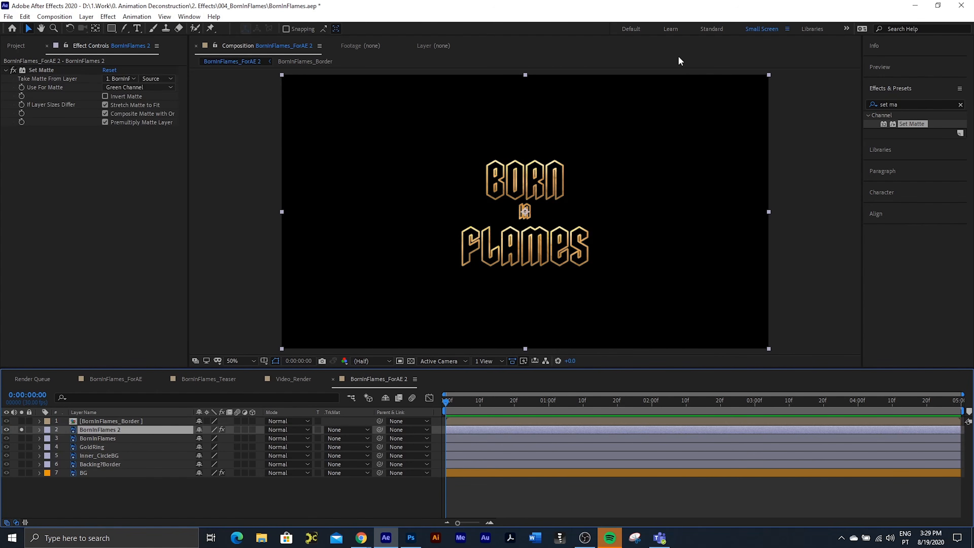
{"action": "left_click", "coordinate": [411, 361]}
{"action": "left_click", "coordinate": [411, 360]}
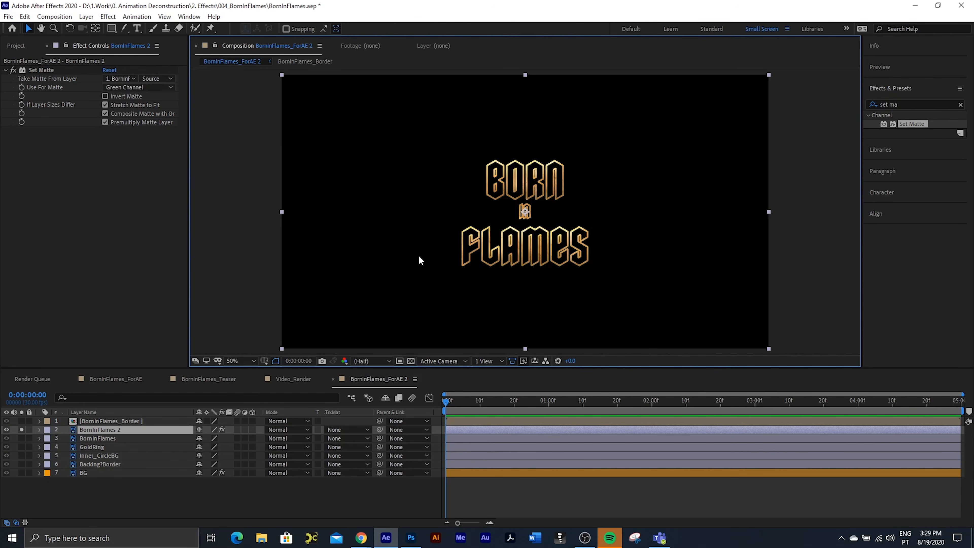
Step: Hide the BornInFlames_Border composition layer and pre-compose it together with BornInFlames 2 as Emitter
{"action": "left_click", "coordinate": [114, 420]}
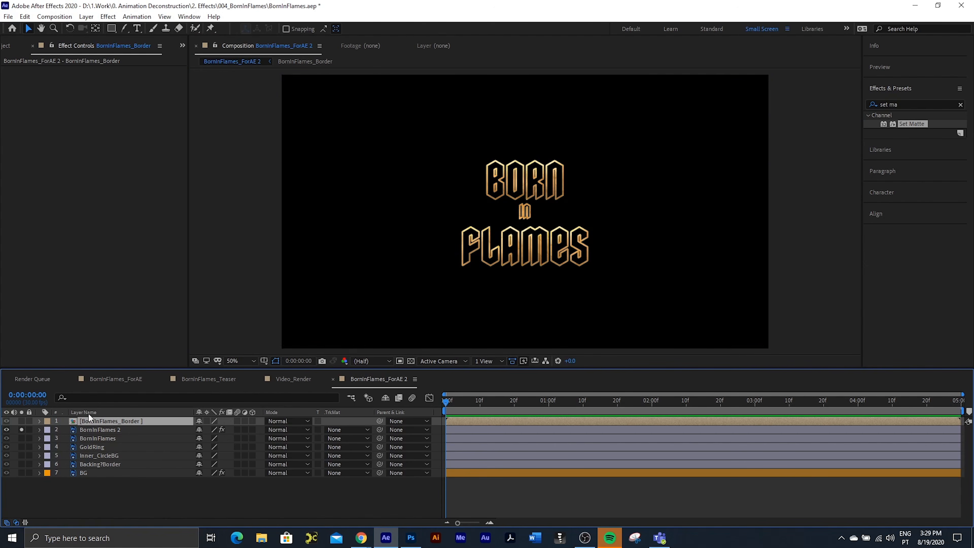
{"action": "left_click", "coordinate": [92, 429], "text": "ctrl"}
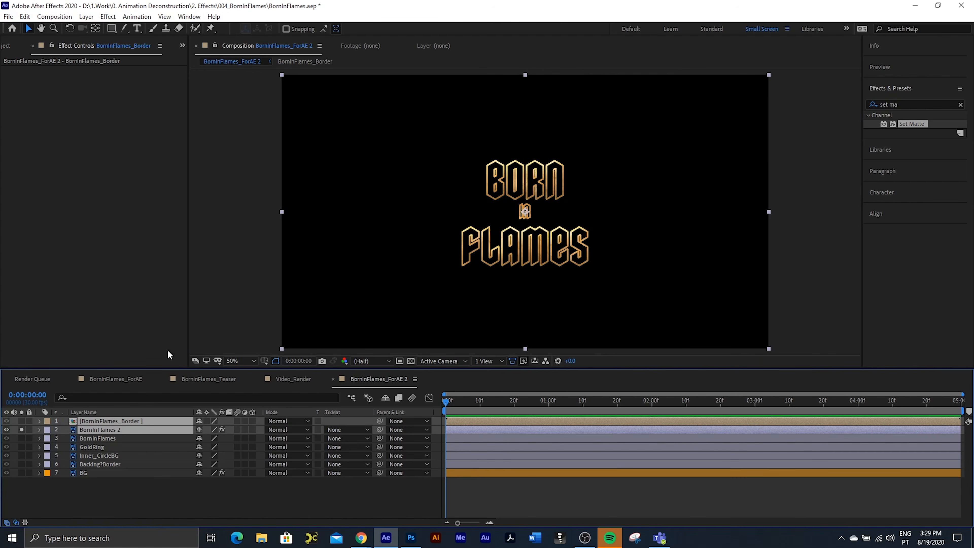
{"action": "left_click", "coordinate": [101, 438]}
{"action": "left_click", "coordinate": [7, 421]}
{"action": "left_click", "coordinate": [96, 423]}
{"action": "left_click", "coordinate": [96, 429], "text": "ctrl"}
{"action": "key", "text": "ctrl+shift+c"}
{"action": "type", "text": "Emitter"}
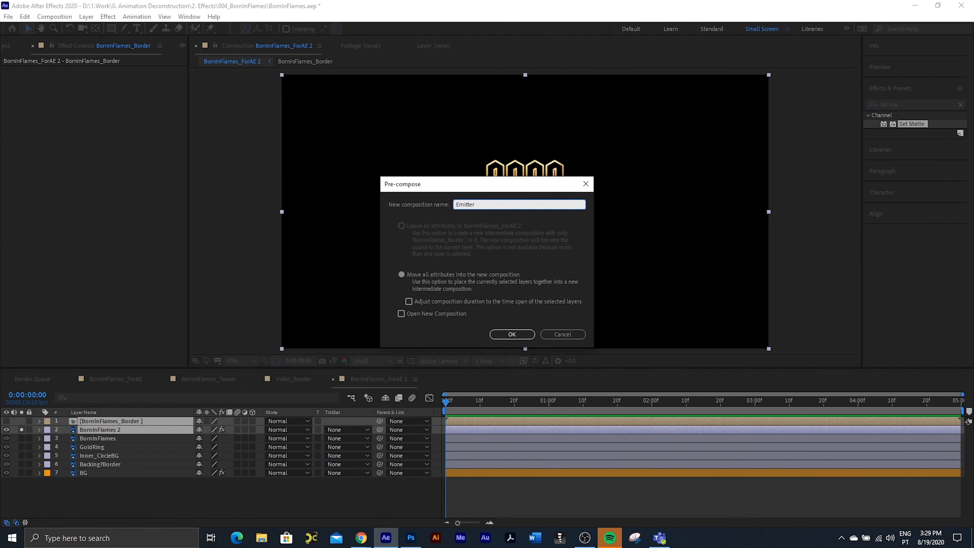
{"action": "left_click", "coordinate": [512, 334]}
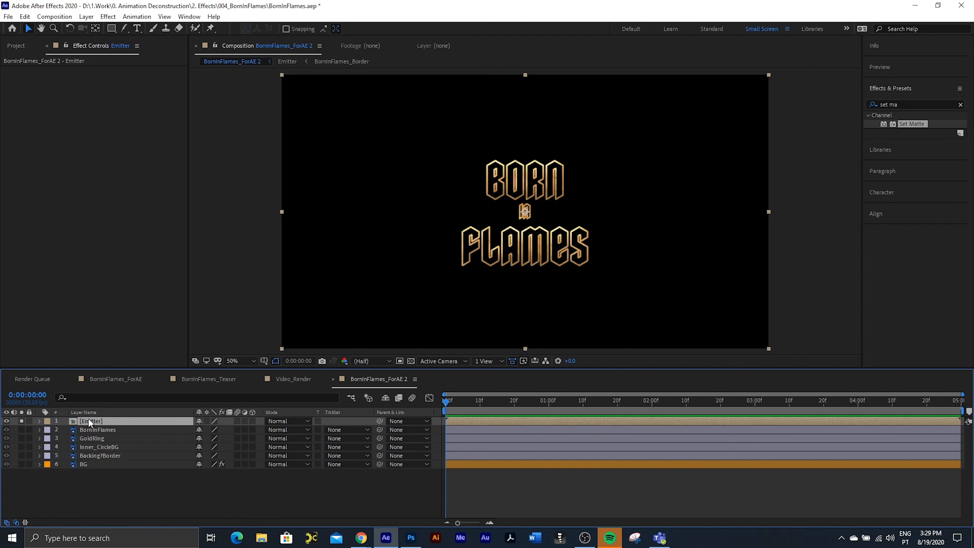
Step: Open the Emitter composition, add a white 1920 x 1080 px solid and unsolo it so the text shows
{"action": "double_click", "coordinate": [88, 419]}
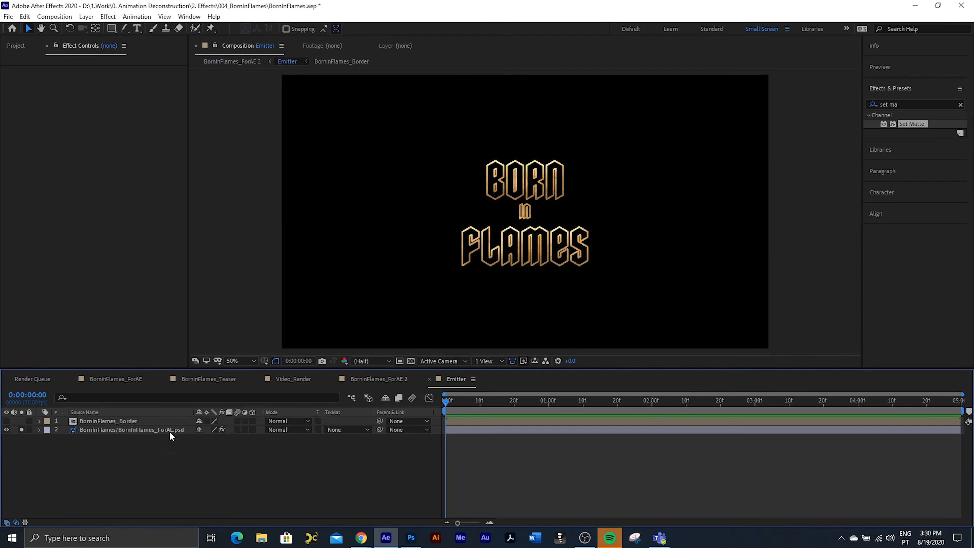
{"action": "right_click", "coordinate": [128, 443]}
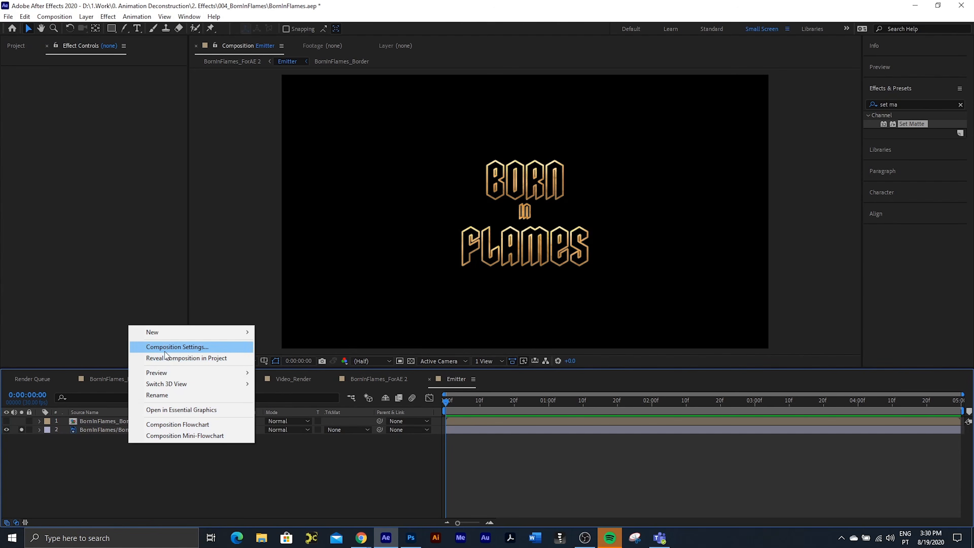
{"action": "mouse_move", "coordinate": [159, 328]}
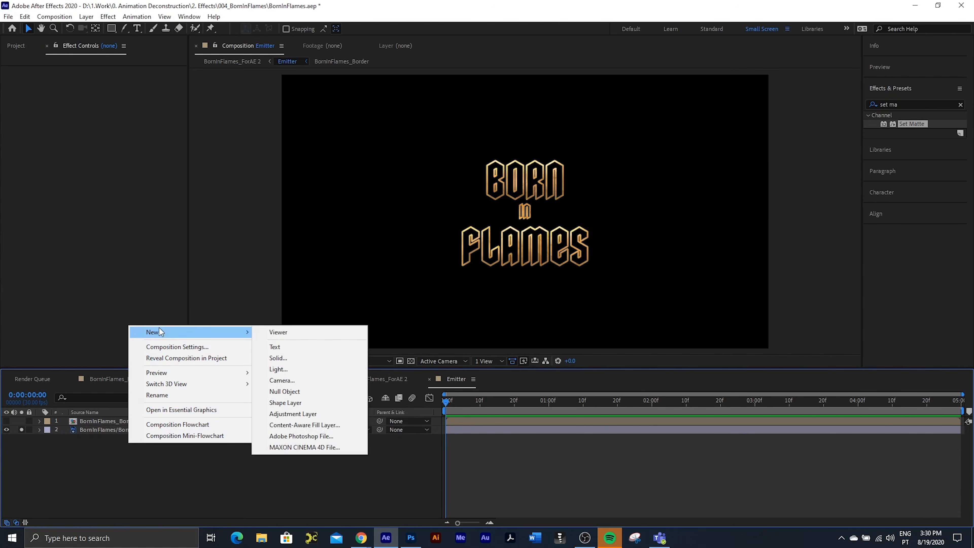
{"action": "left_click", "coordinate": [286, 357]}
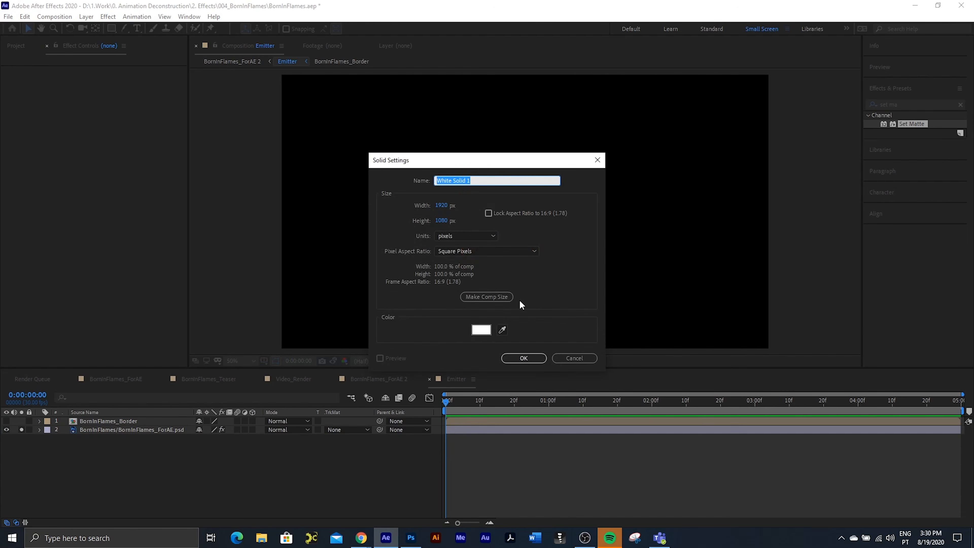
{"action": "left_click", "coordinate": [520, 357]}
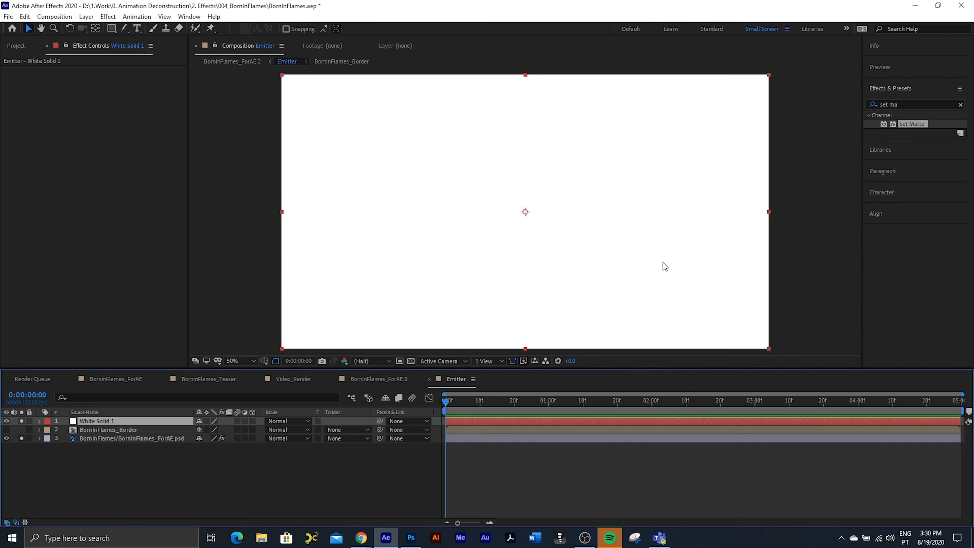
{"action": "left_click", "coordinate": [21, 420]}
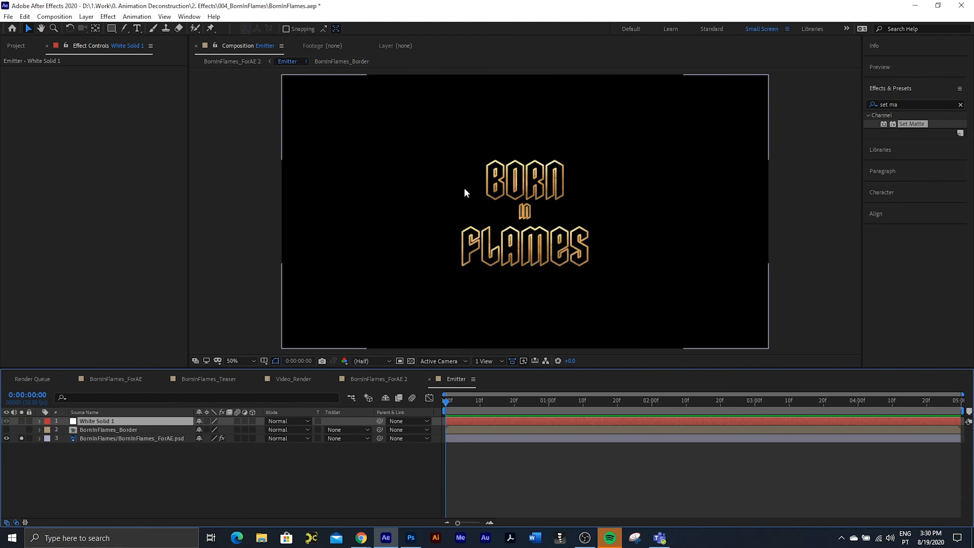
Step: Start a Pen tool mask on the white solid, tracing a wavy line across the upper part of FLAMES
{"action": "left_click", "coordinate": [125, 28]}
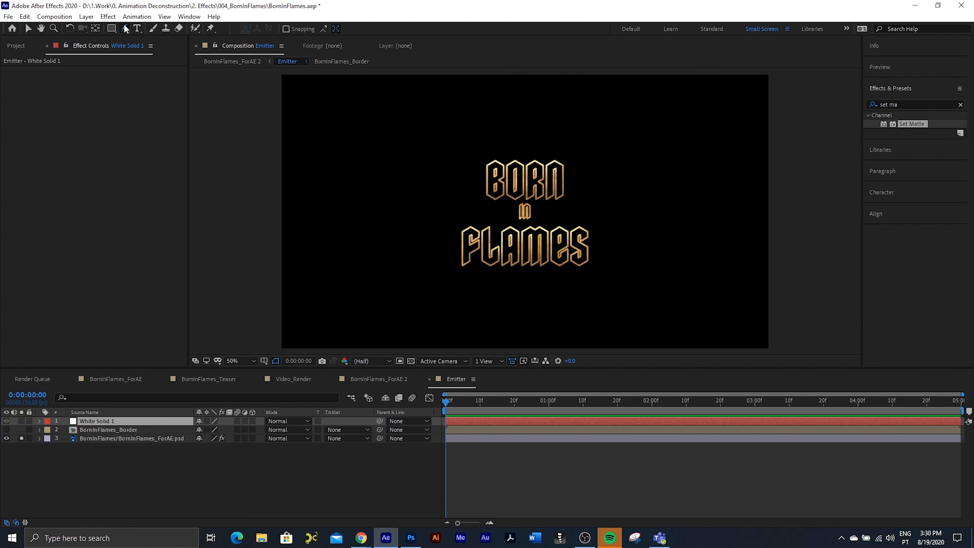
{"action": "left_click", "coordinate": [125, 28]}
{"action": "left_click_drag", "start_coordinate": [124, 28], "coordinate": [153, 27]}
{"action": "key", "text": "slash"}
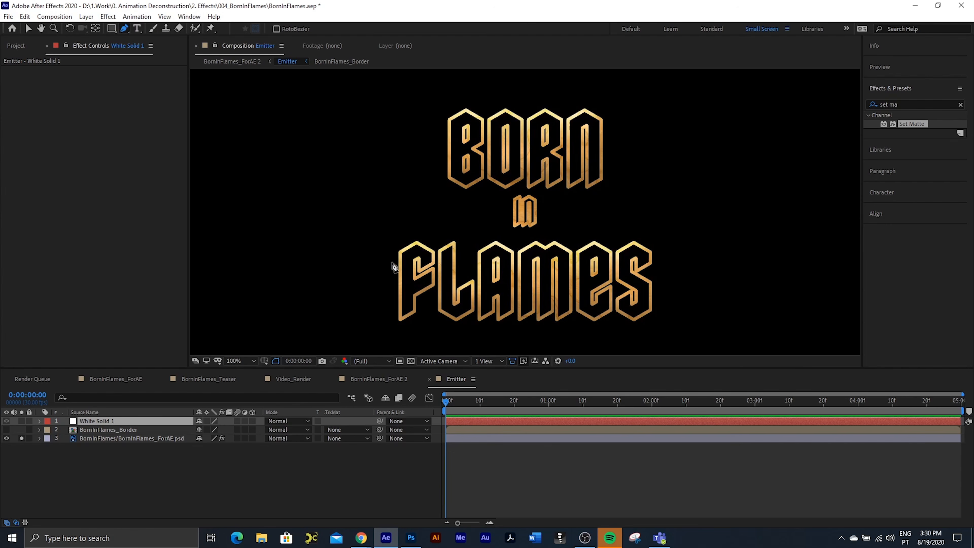
{"action": "left_click", "coordinate": [391, 262]}
{"action": "left_click_drag", "start_coordinate": [411, 254], "coordinate": [524, 259]}
{"action": "left_click", "coordinate": [535, 253]}
{"action": "left_click", "coordinate": [584, 255]}
{"action": "left_click", "coordinate": [624, 255]}
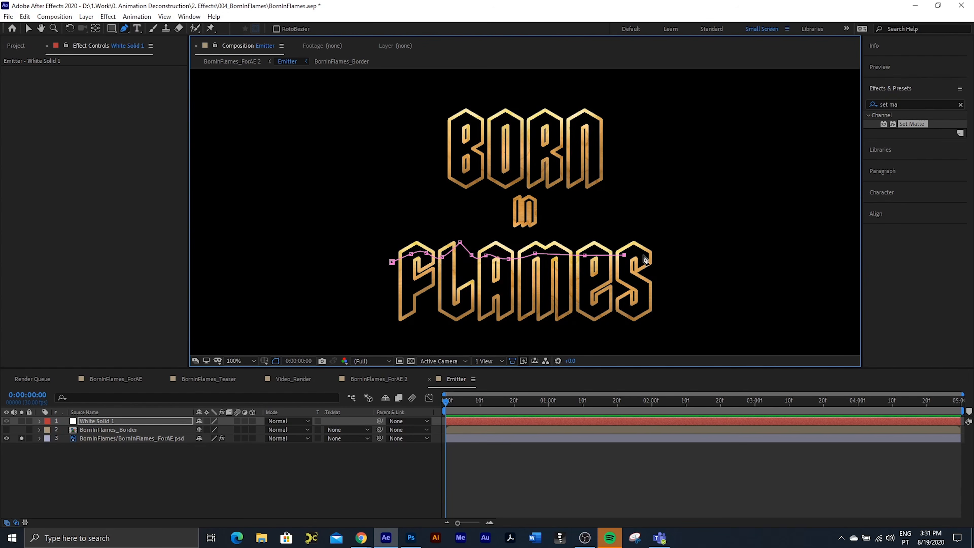
{"action": "left_click_drag", "start_coordinate": [636, 252], "coordinate": [659, 265]}
Step: Continue the mask path around the end of FLAMES, back beneath IN and up around the B of BORN
{"action": "left_click", "coordinate": [665, 241]}
{"action": "left_click_drag", "start_coordinate": [609, 221], "coordinate": [591, 224]}
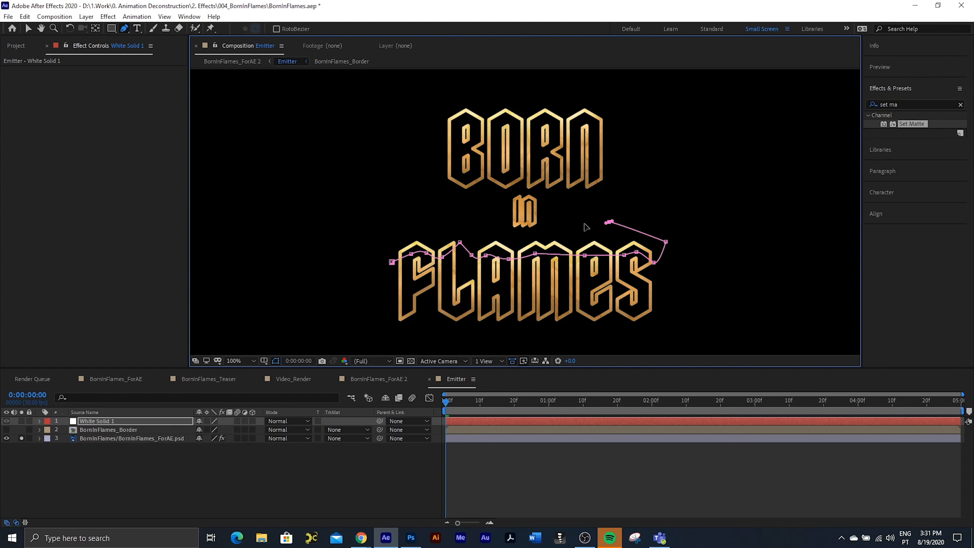
{"action": "left_click_drag", "start_coordinate": [527, 234], "coordinate": [445, 224]}
{"action": "left_click_drag", "start_coordinate": [421, 180], "coordinate": [422, 169]}
{"action": "left_click", "coordinate": [440, 129]}
{"action": "key", "text": "ctrl+z"}
{"action": "left_click_drag", "start_coordinate": [443, 137], "coordinate": [462, 119]}
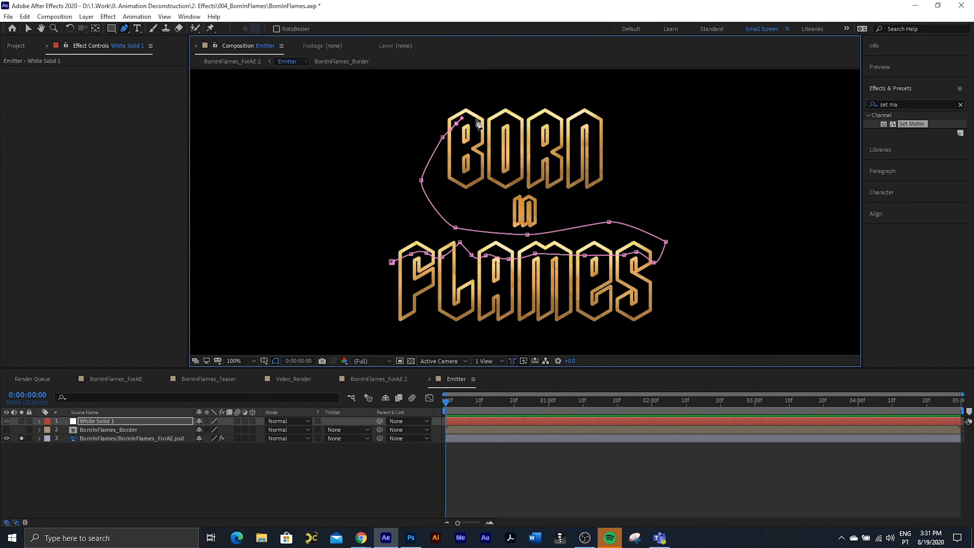
Step: Trace the mask path across the upper part of BORN and close it around the outside, above the text
{"action": "left_click", "coordinate": [477, 124]}
{"action": "left_click", "coordinate": [510, 122]}
{"action": "left_click", "coordinate": [539, 124]}
{"action": "left_click", "coordinate": [545, 121]}
{"action": "left_click", "coordinate": [574, 124]}
{"action": "left_click", "coordinate": [591, 120]}
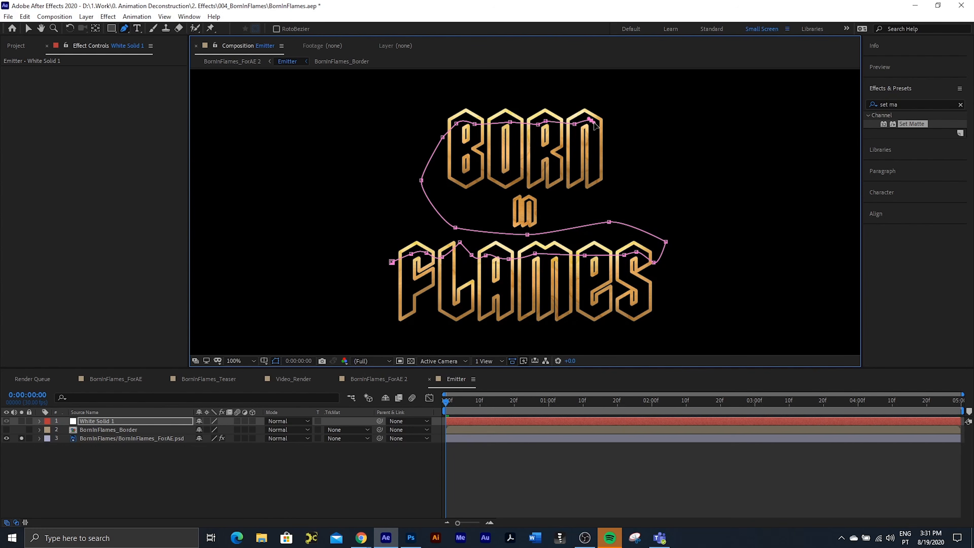
{"action": "left_click_drag", "start_coordinate": [606, 130], "coordinate": [620, 130]}
{"action": "left_click", "coordinate": [625, 89]}
{"action": "left_click", "coordinate": [415, 89]}
{"action": "left_click", "coordinate": [374, 226]}
{"action": "left_click", "coordinate": [392, 262]}
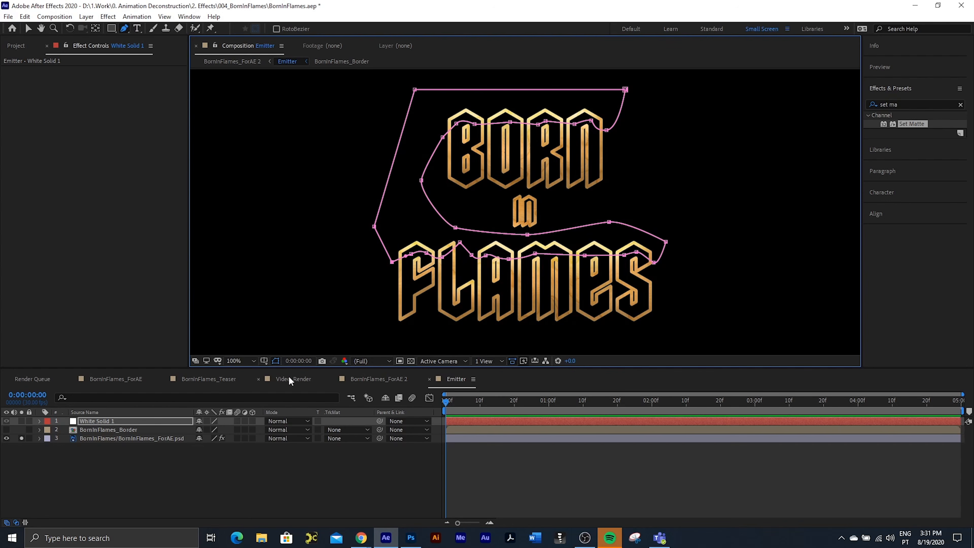
Step: Solo the masked white solid along with the text and set its blending mode to Stencil Alpha
{"action": "left_click", "coordinate": [21, 421]}
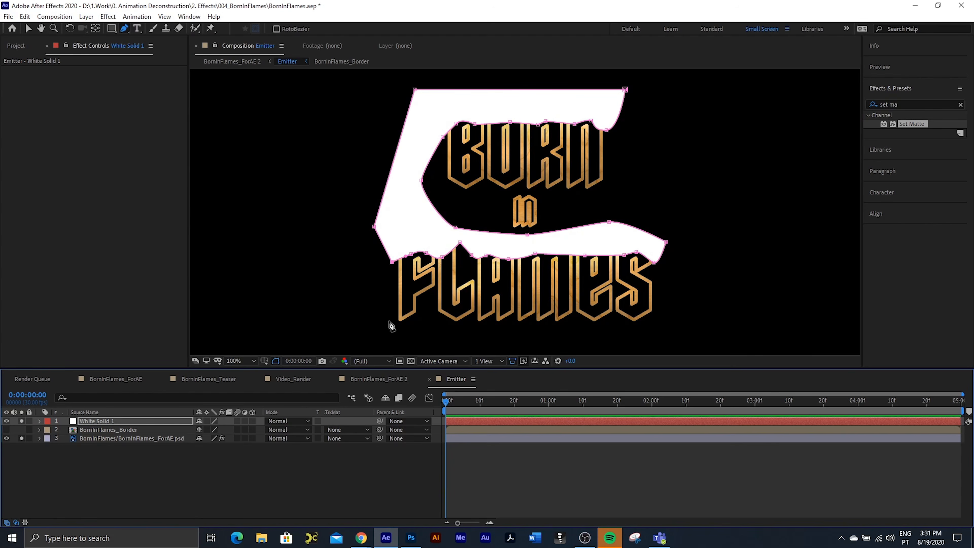
{"action": "key", "text": "v"}
{"action": "left_click", "coordinate": [247, 473]}
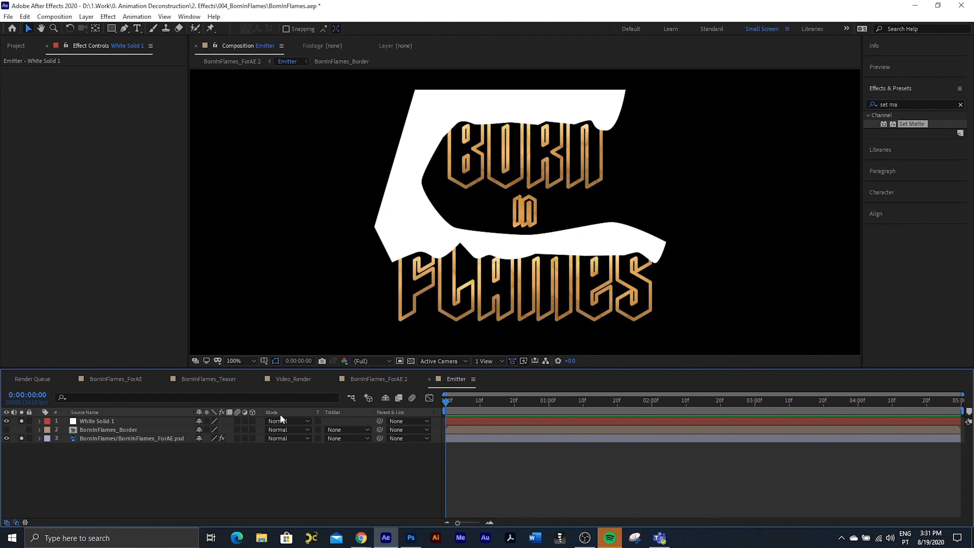
{"action": "left_click", "coordinate": [280, 421]}
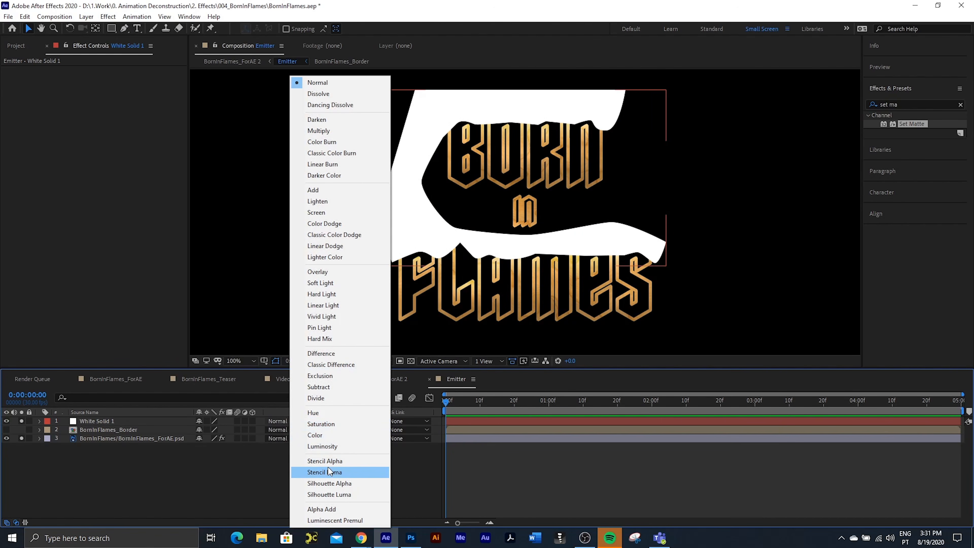
{"action": "left_click", "coordinate": [339, 462]}
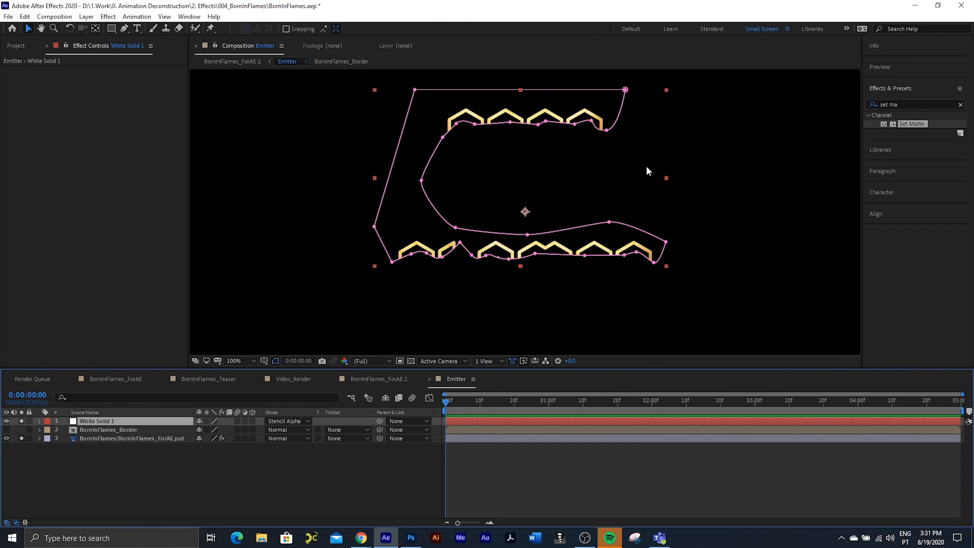
{"action": "left_click", "coordinate": [242, 495]}
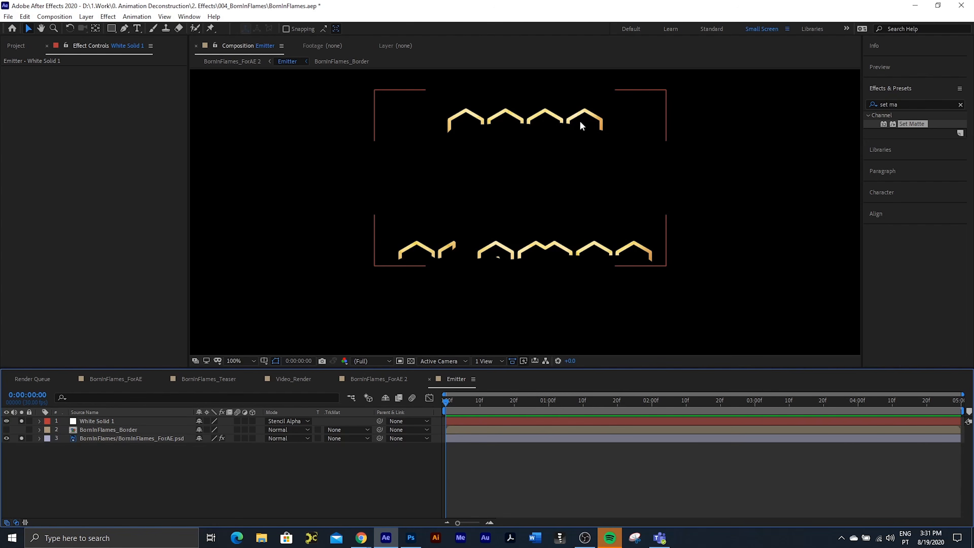
Step: Return to the BornInFlames_ForAE 2 composition, hide the Emitter layer and select the BornInFlames layer
{"action": "left_click", "coordinate": [430, 379]}
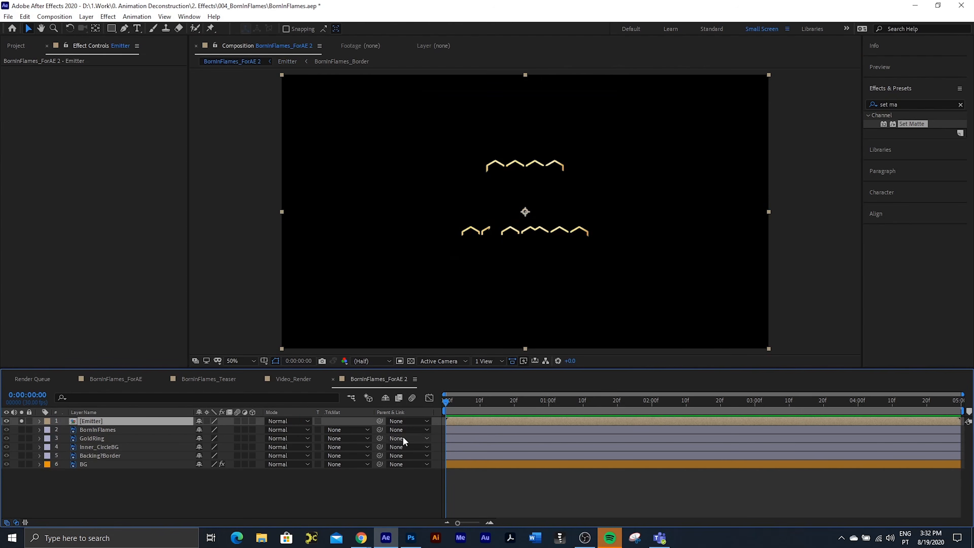
{"action": "left_click", "coordinate": [7, 421]}
{"action": "left_click", "coordinate": [89, 429]}
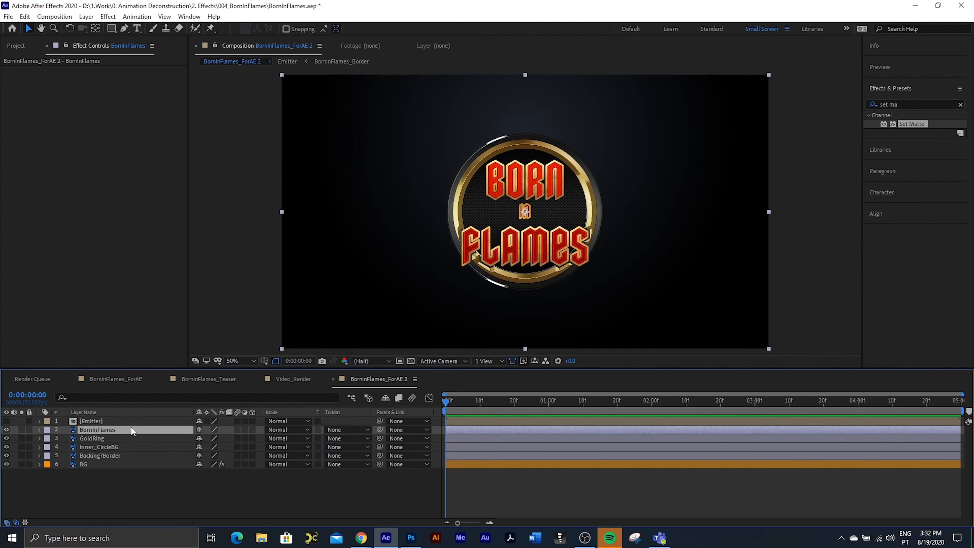
Step: Add a comp-sized green (00FF30) solid named Particular_Fire above the BornInFlames layer
{"action": "right_click", "coordinate": [148, 484]}
{"action": "mouse_move", "coordinate": [226, 370]}
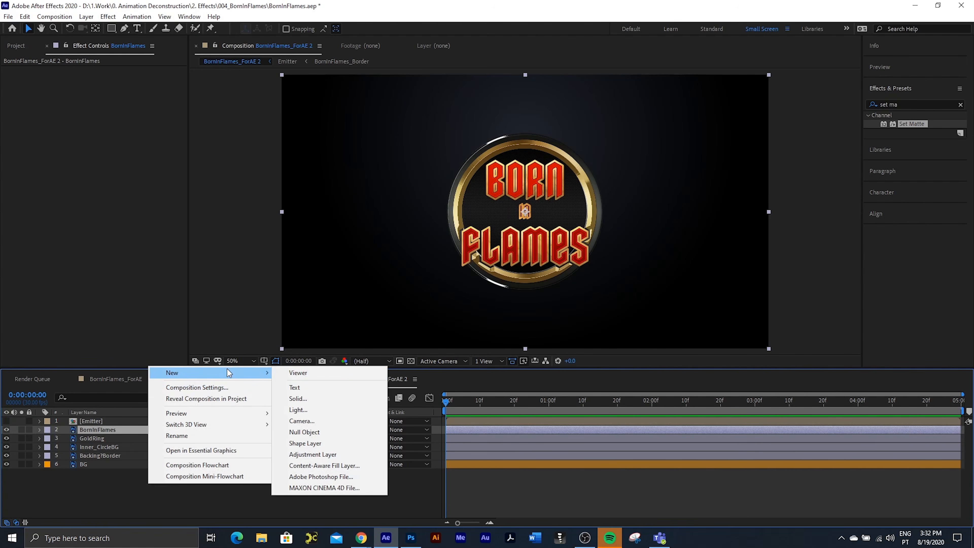
{"action": "left_click", "coordinate": [329, 398]}
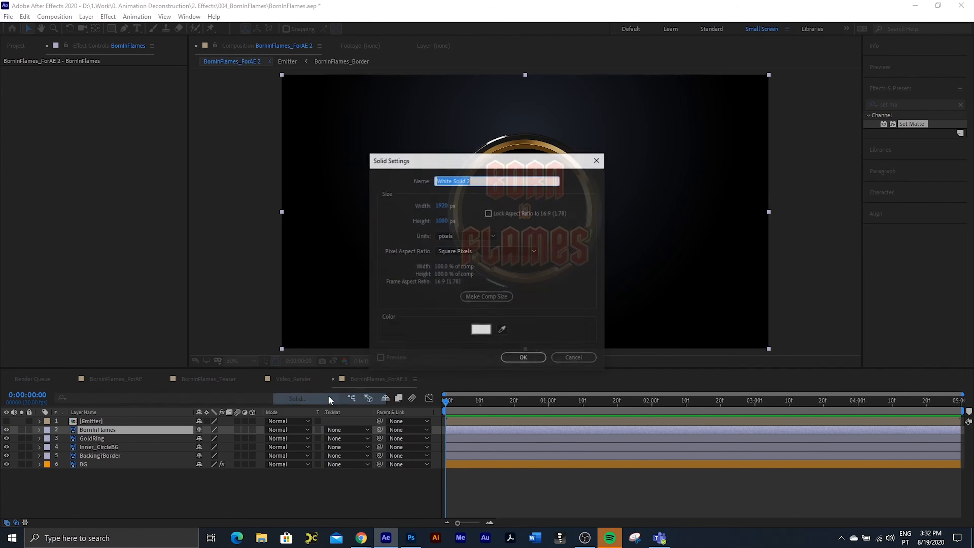
{"action": "left_click", "coordinate": [483, 330]}
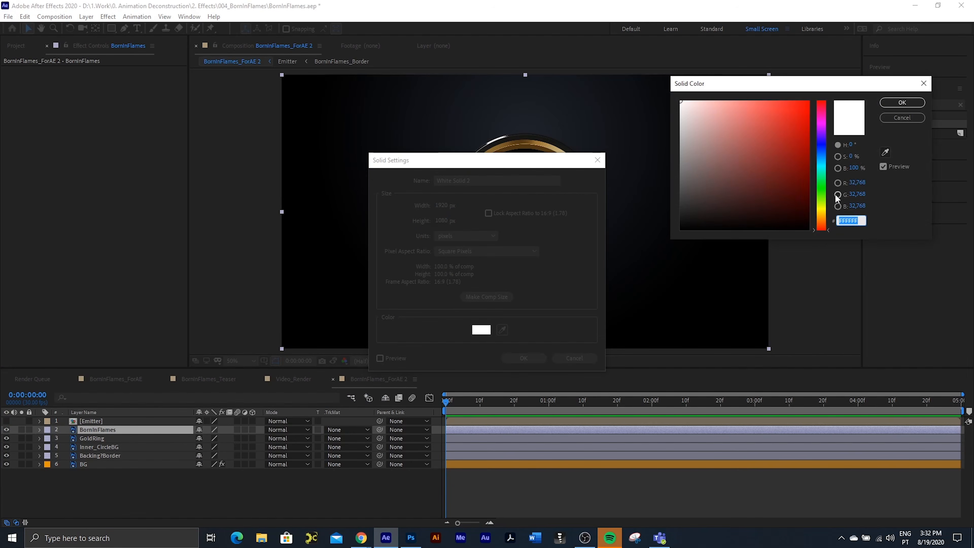
{"action": "left_click", "coordinate": [821, 183]}
{"action": "left_click_drag", "start_coordinate": [767, 169], "coordinate": [808, 101]}
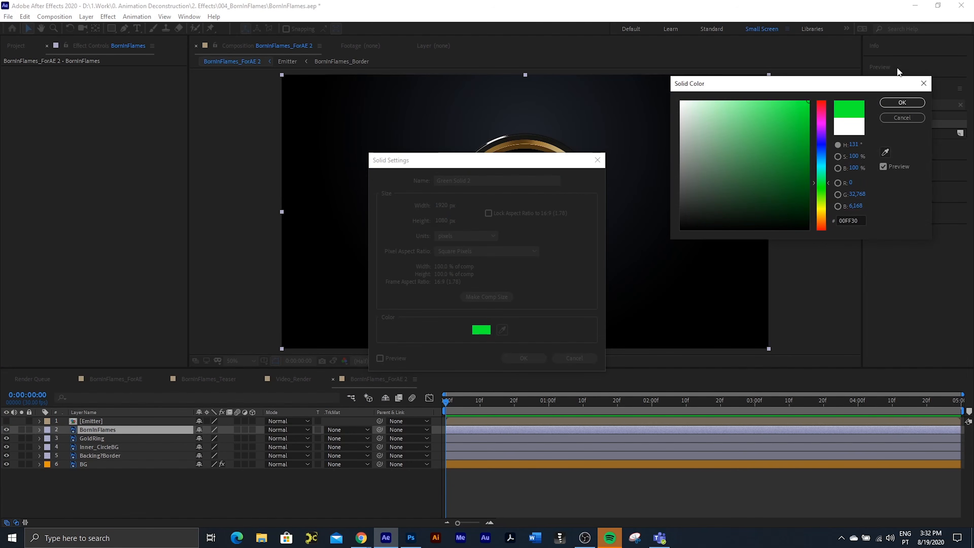
{"action": "left_click", "coordinate": [901, 102]}
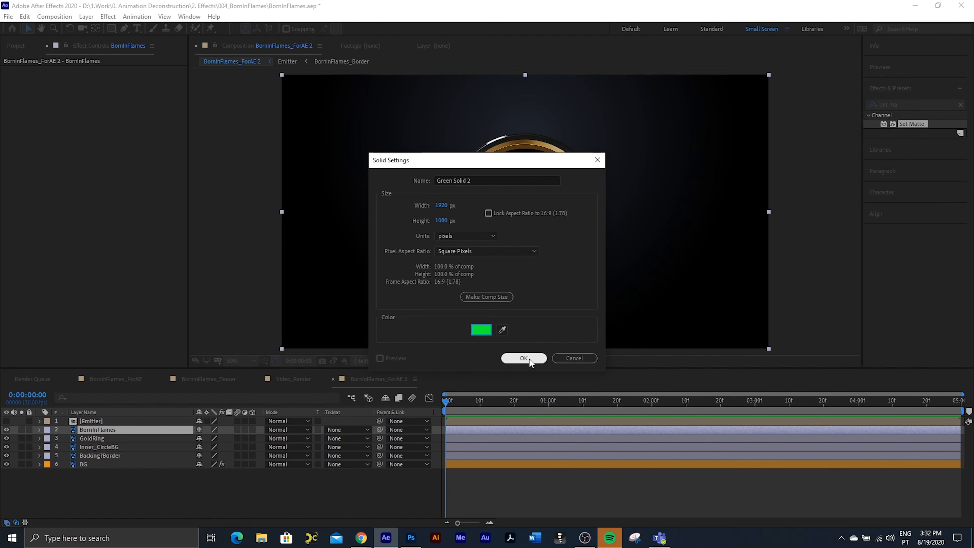
{"action": "left_click", "coordinate": [492, 180]}
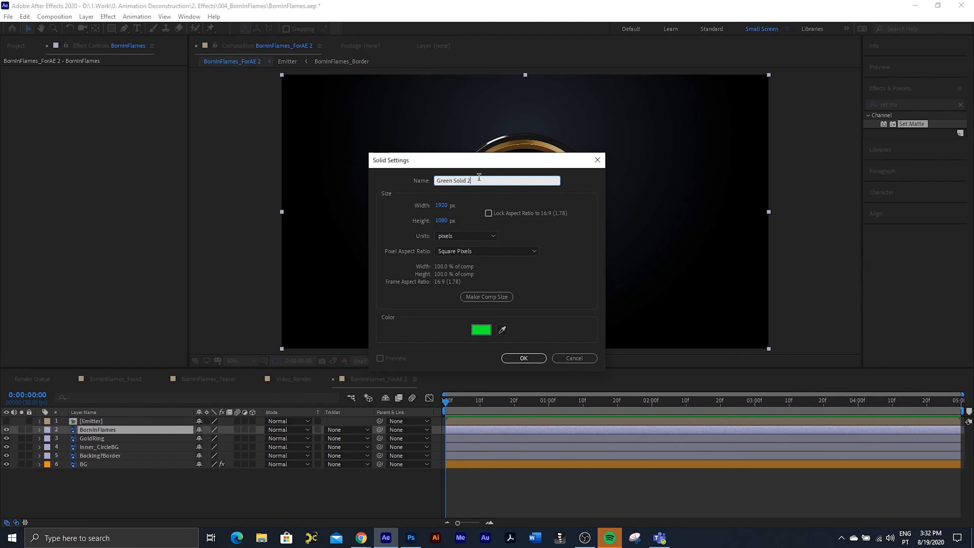
{"action": "type", "text": "Particular_Fire"}
{"action": "left_click", "coordinate": [498, 297]}
{"action": "left_click", "coordinate": [524, 358]}
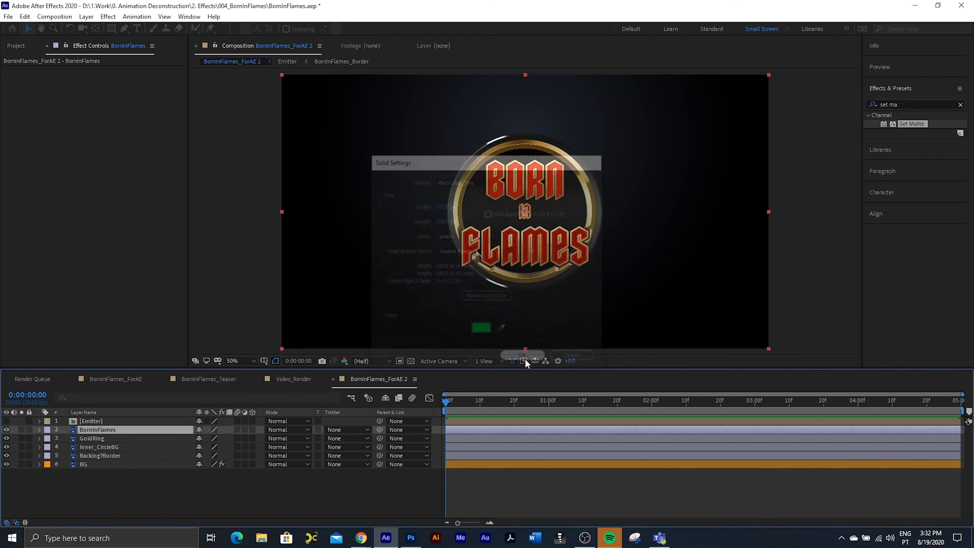
Step: Apply the RG Trapcode Particular effect to the Particular_Fire solid and set its emitter type to Layer
{"action": "left_click", "coordinate": [107, 16]}
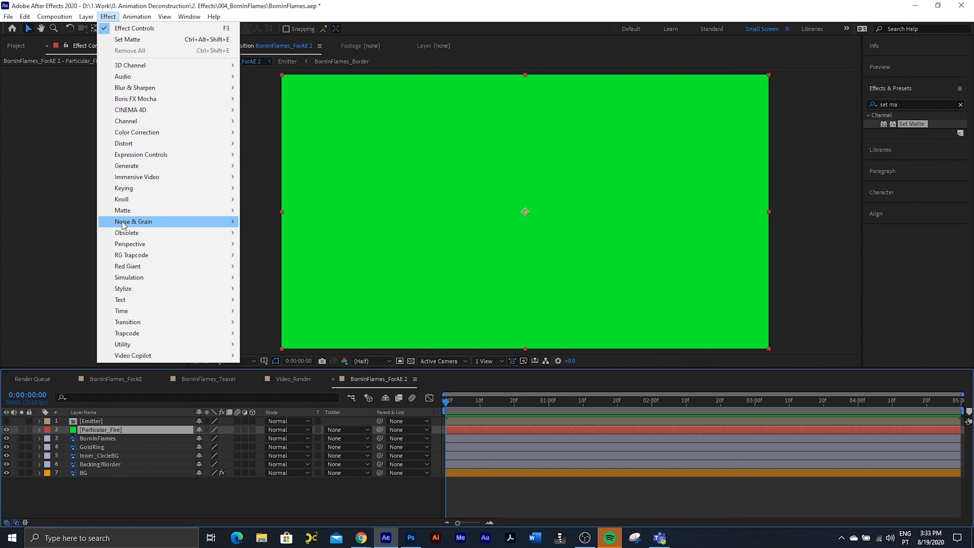
{"action": "mouse_move", "coordinate": [128, 257]}
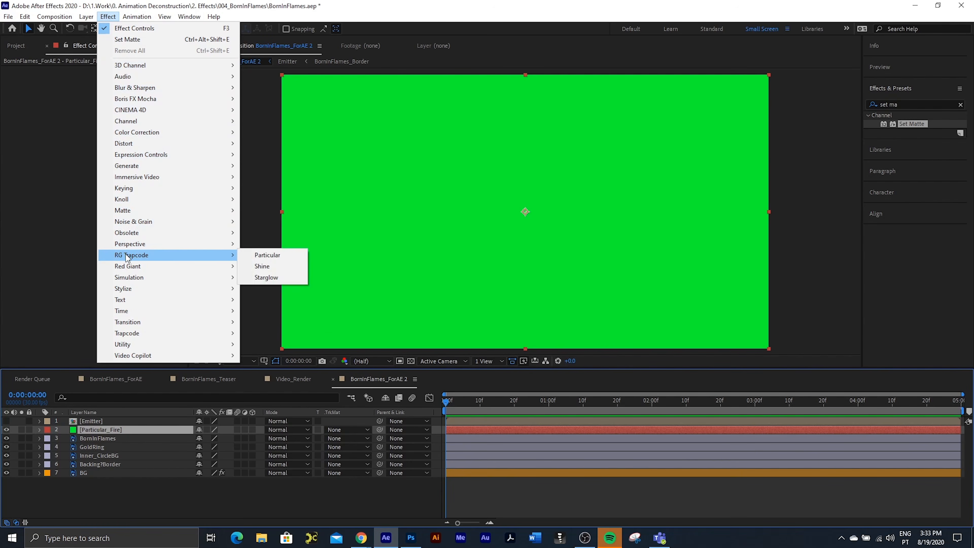
{"action": "left_click", "coordinate": [275, 256]}
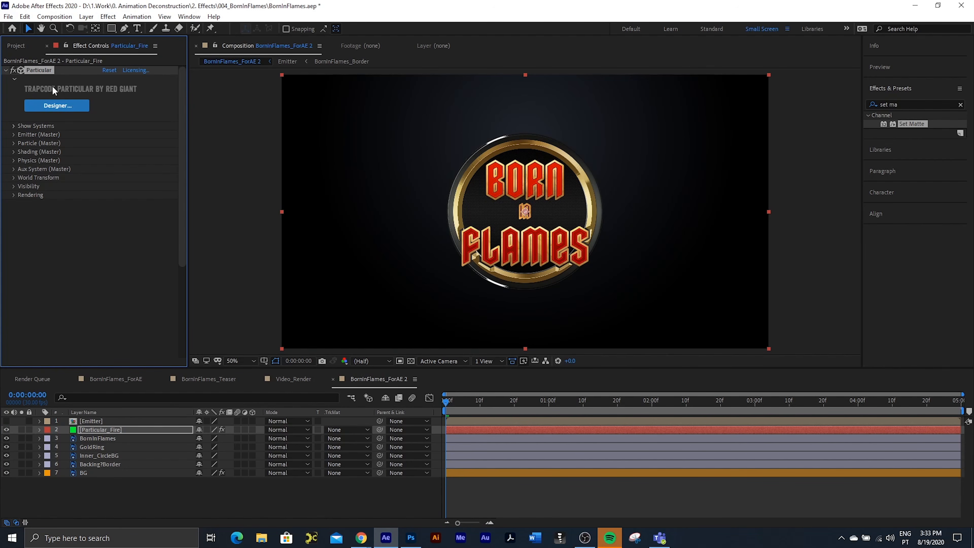
{"action": "left_click", "coordinate": [39, 135]}
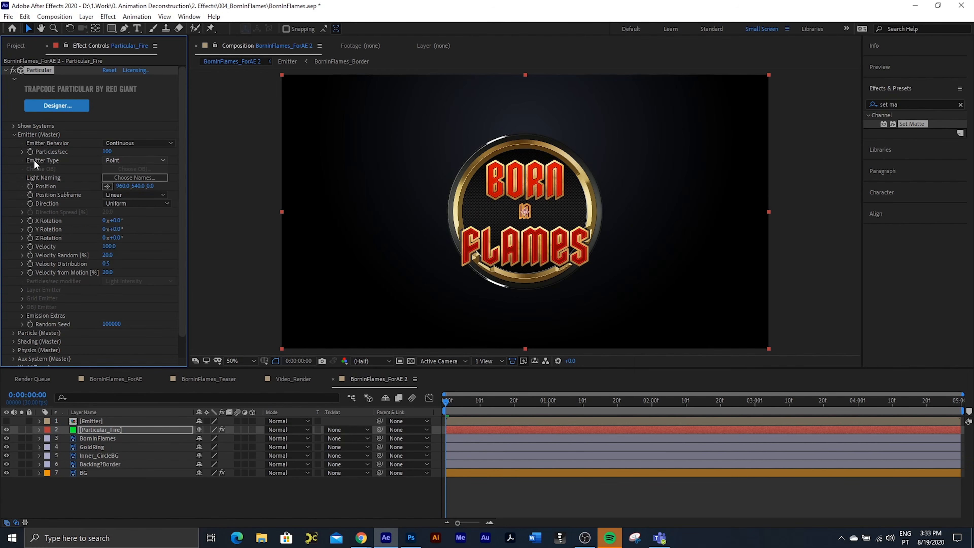
{"action": "left_click", "coordinate": [113, 159]}
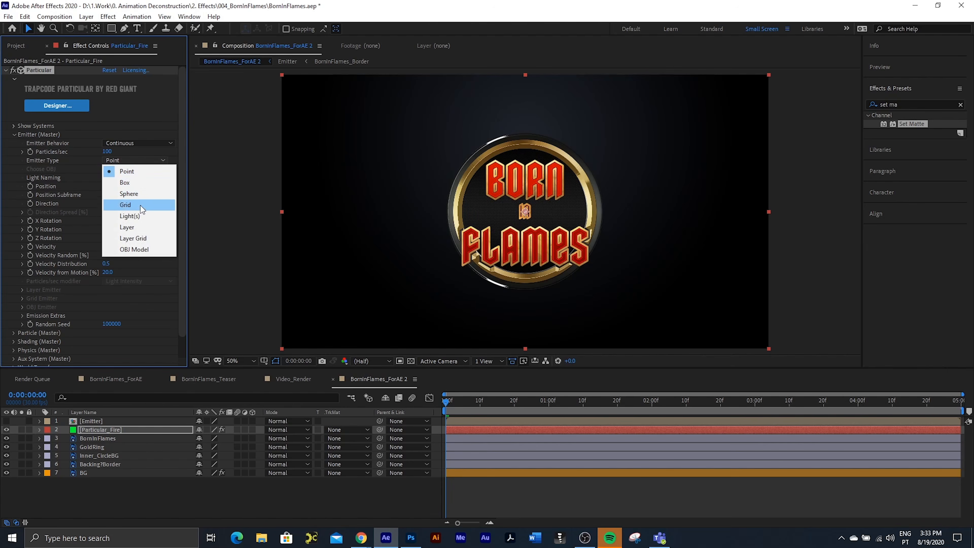
{"action": "left_click", "coordinate": [134, 225]}
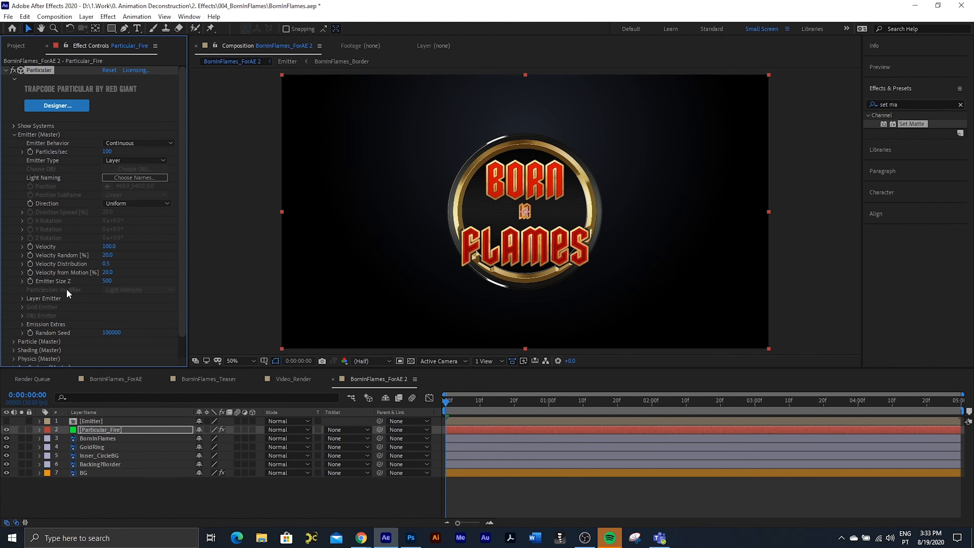
Step: Try to assign the Emitter layer as Particular's layer emitter
{"action": "left_click", "coordinate": [22, 298]}
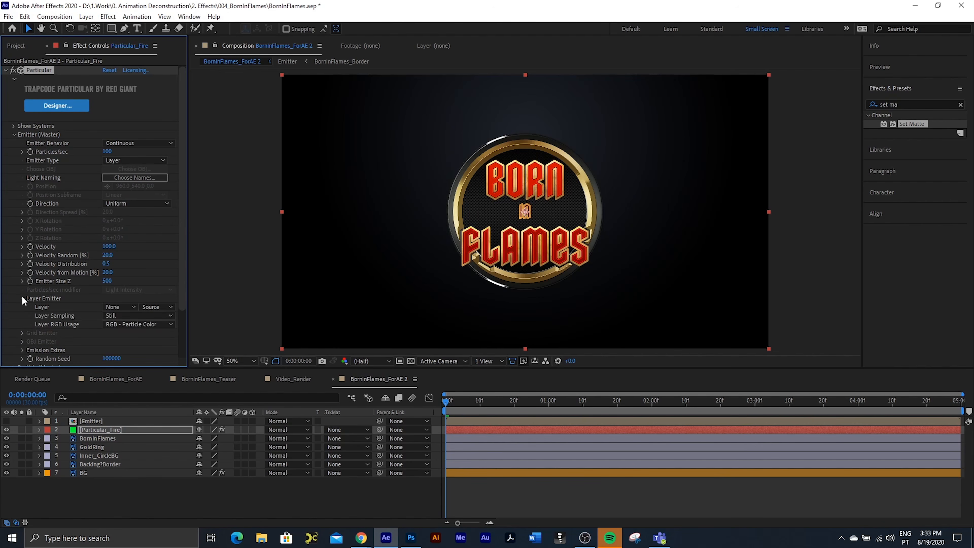
{"action": "left_click", "coordinate": [122, 307]}
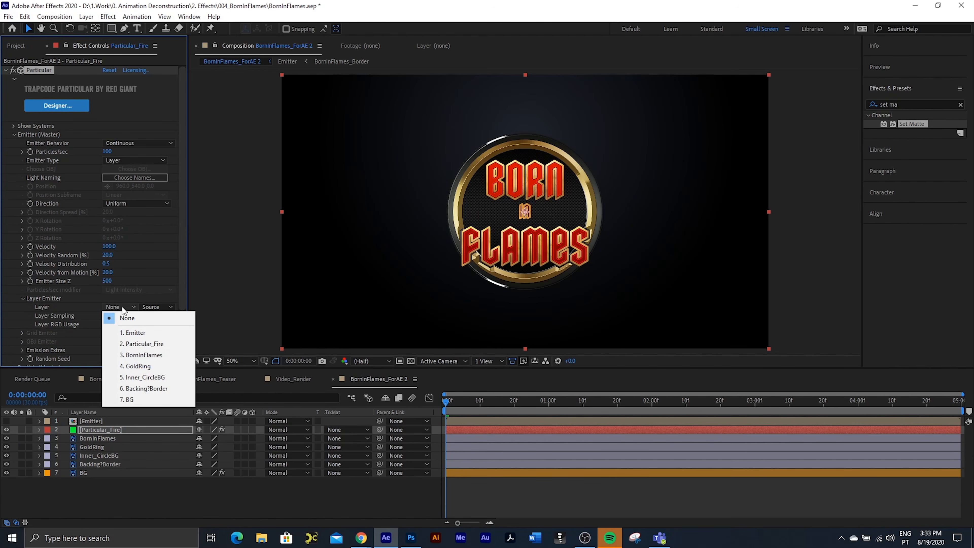
{"action": "left_click", "coordinate": [137, 333]}
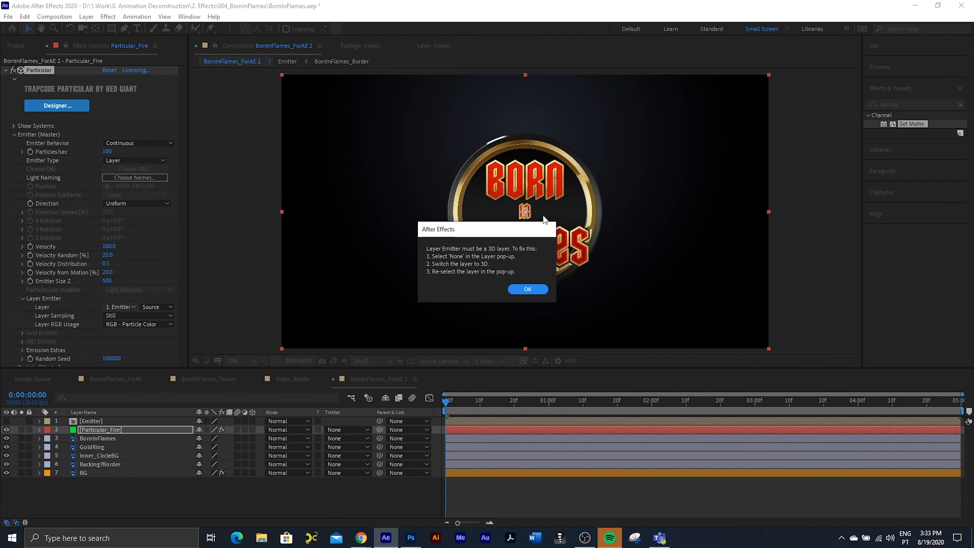
{"action": "left_click", "coordinate": [529, 289]}
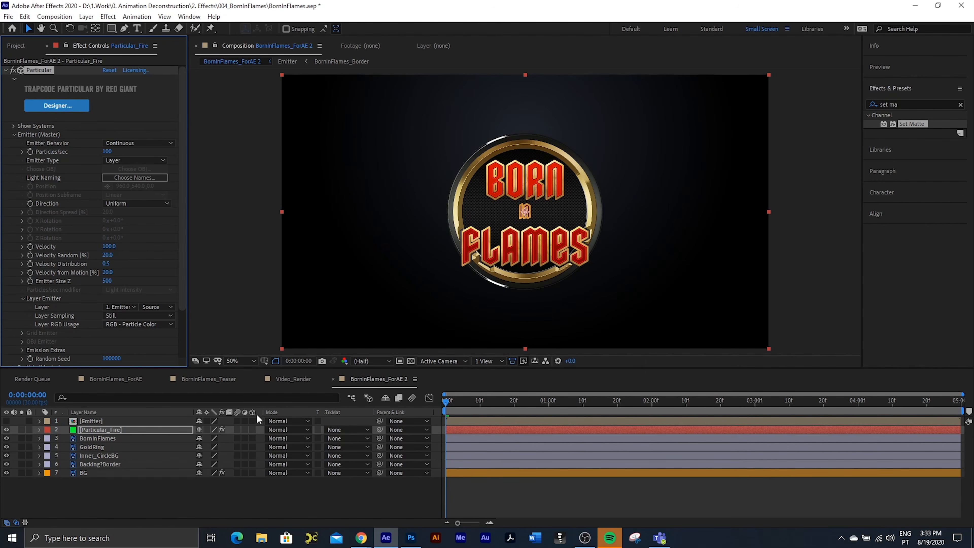
Step: Make the Emitter layer 3D, then reset Particular's layer emitter to None and reselect Emitter
{"action": "left_click", "coordinate": [252, 421]}
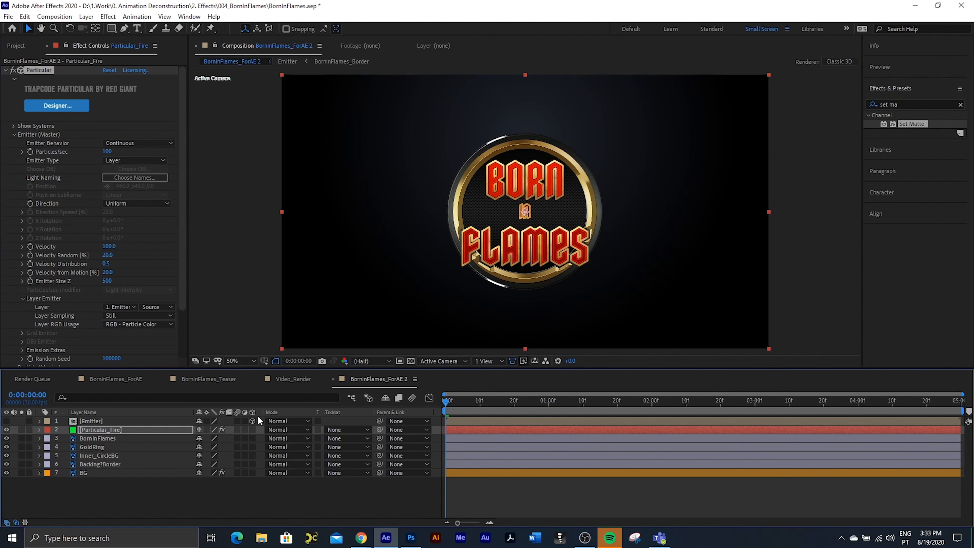
{"action": "left_click", "coordinate": [125, 307]}
{"action": "left_click", "coordinate": [122, 316]}
{"action": "left_click", "coordinate": [117, 307]}
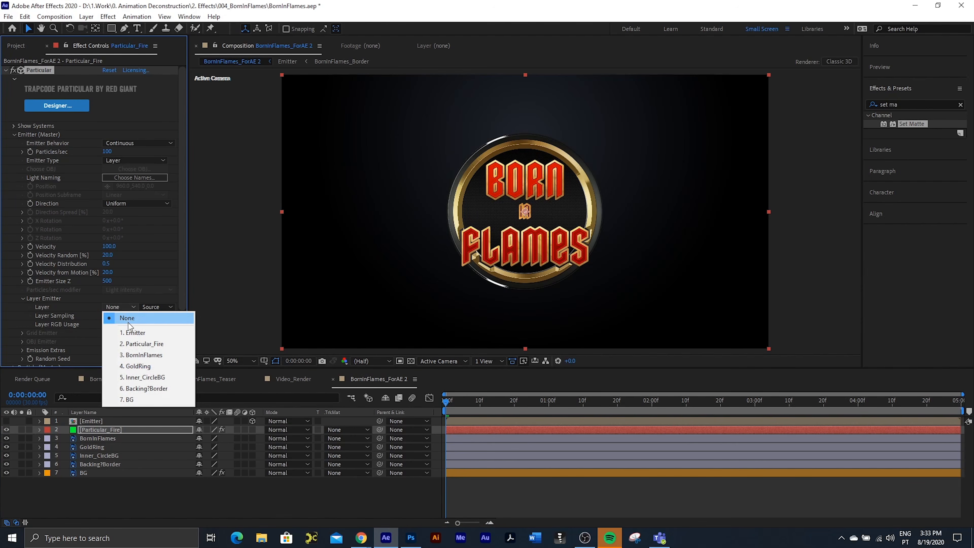
{"action": "left_click", "coordinate": [132, 335]}
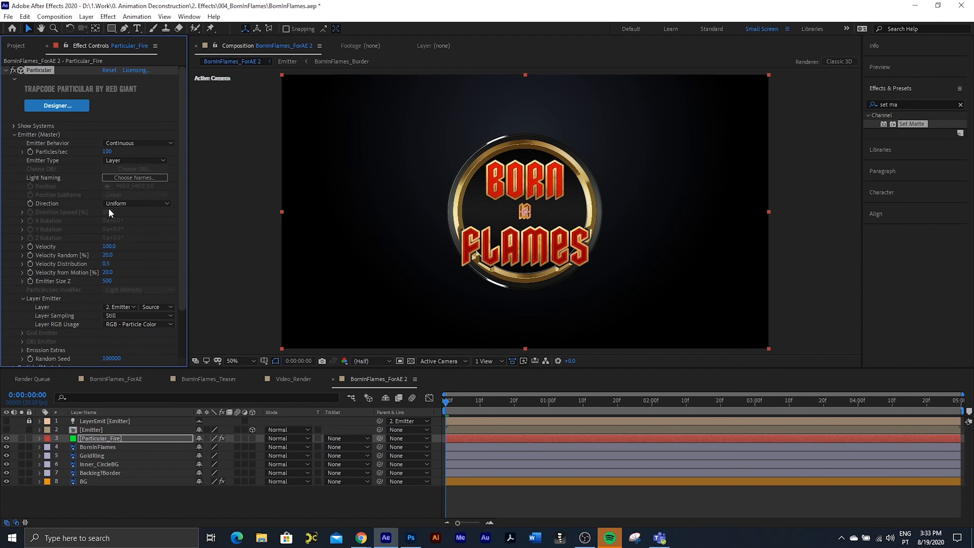
Step: Solo the Particular_Fire layer at 0:00:00:28 and raise Particular's Particles/sec
{"action": "left_click_drag", "start_coordinate": [446, 399], "coordinate": [543, 404]}
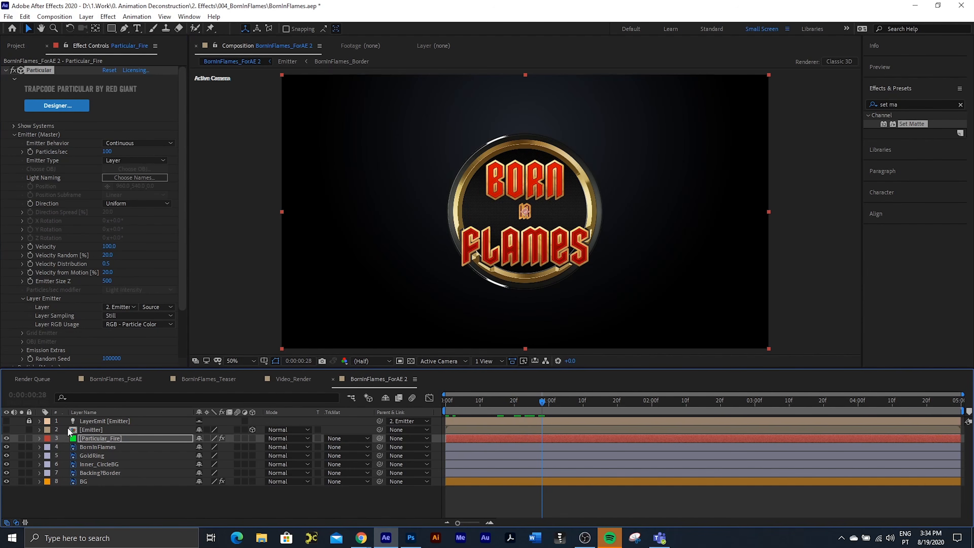
{"action": "left_click", "coordinate": [21, 438]}
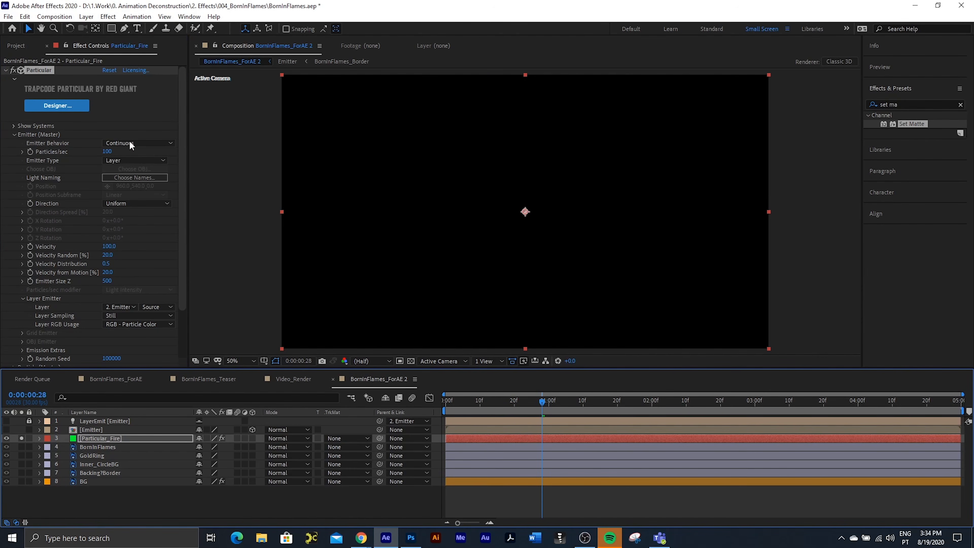
{"action": "left_click_drag", "start_coordinate": [107, 152], "coordinate": [127, 149]}
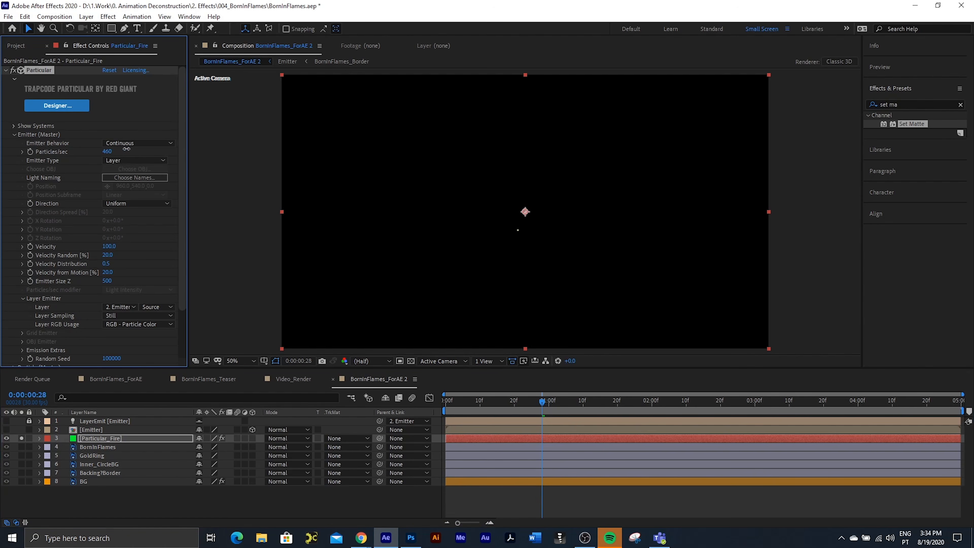
{"action": "left_click_drag", "start_coordinate": [270, 154], "coordinate": [879, 208]}
Step: Set Particular's emitter velocity to 0
{"action": "left_click", "coordinate": [108, 246]}
{"action": "type", "text": "0"}
{"action": "key", "text": "Return"}
Step: Try higher emission rates, then set Particles/sec to 21400
{"action": "left_click_drag", "start_coordinate": [110, 151], "coordinate": [524, 170]}
{"action": "left_click_drag", "start_coordinate": [112, 155], "coordinate": [472, 178]}
{"action": "left_click", "coordinate": [110, 152]}
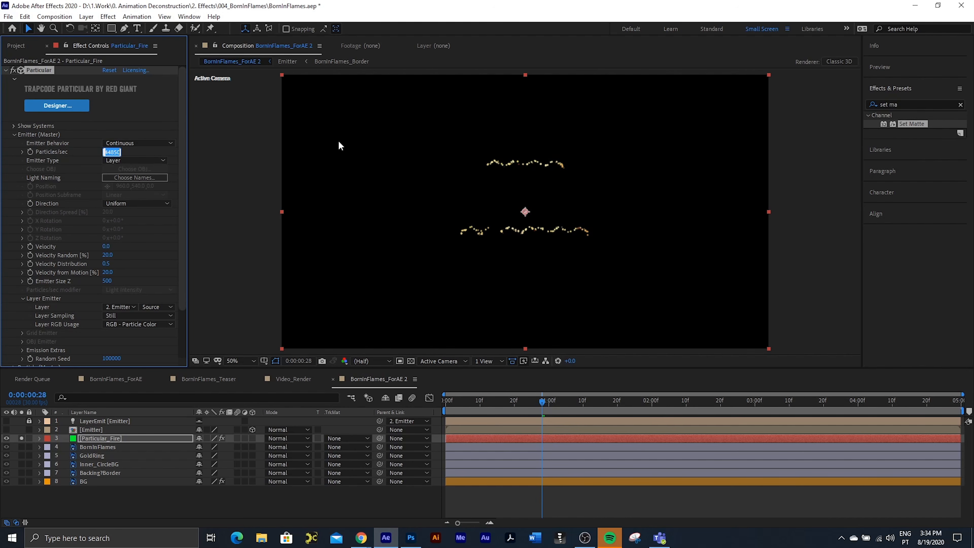
{"action": "type", "text": "21400"}
{"action": "key", "text": "Return"}
Step: Go to 0:00:01:00 and preview the particles emitted along the text edges
{"action": "mouse_move", "coordinate": [541, 403]}
{"action": "left_mouse_down"}
{"action": "mouse_move", "coordinate": [565, 404]}
{"action": "mouse_move", "coordinate": [549, 407]}
{"action": "left_mouse_up"}
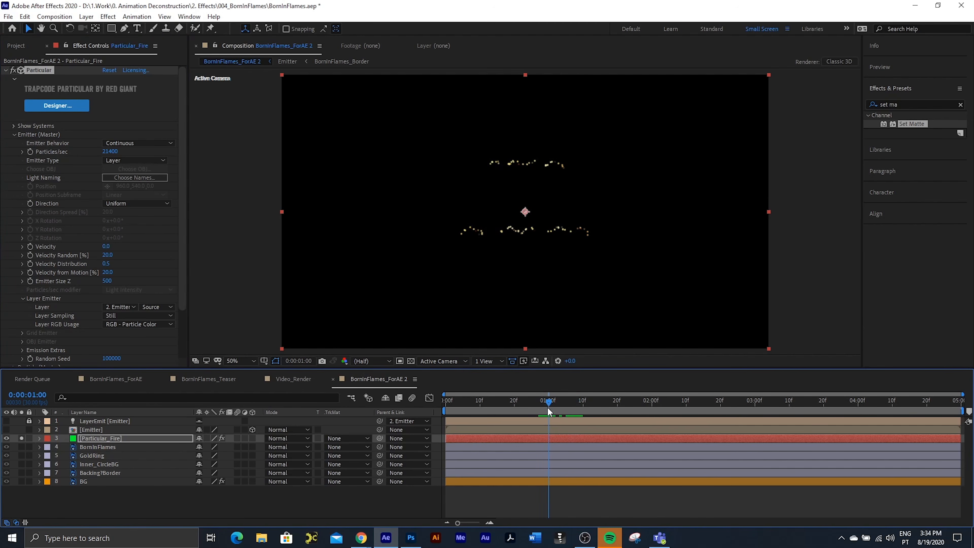
{"action": "key", "text": "space"}
{"action": "key", "text": "Return"}
Step: Open Particular's Designer for the fire layer and set the Particle Type to Sprite
{"action": "left_click", "coordinate": [23, 299]}
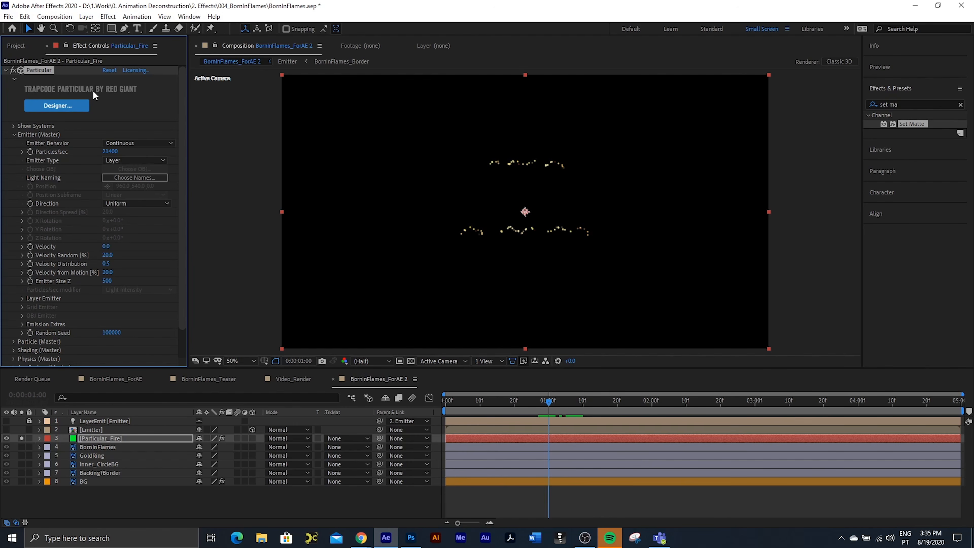
{"action": "left_click", "coordinate": [56, 106]}
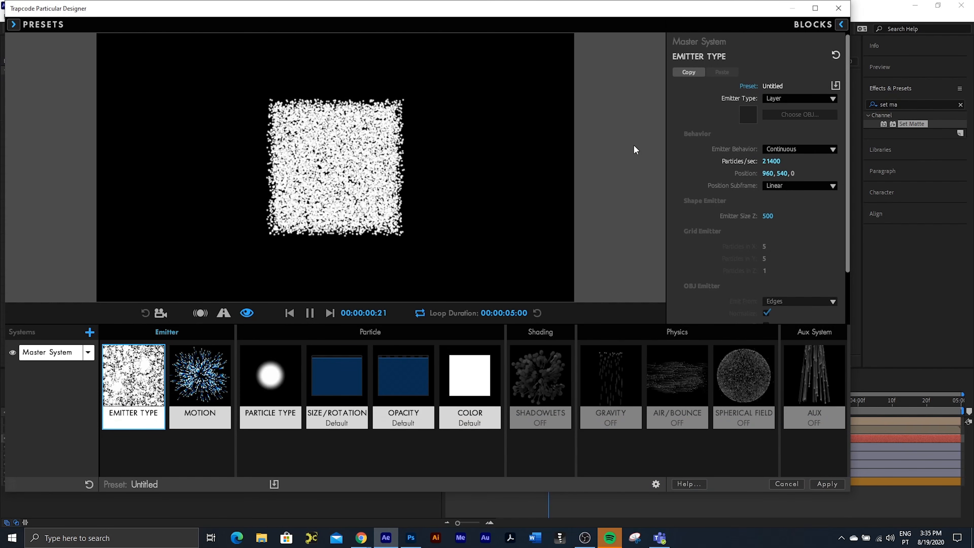
{"action": "left_click", "coordinate": [273, 376]}
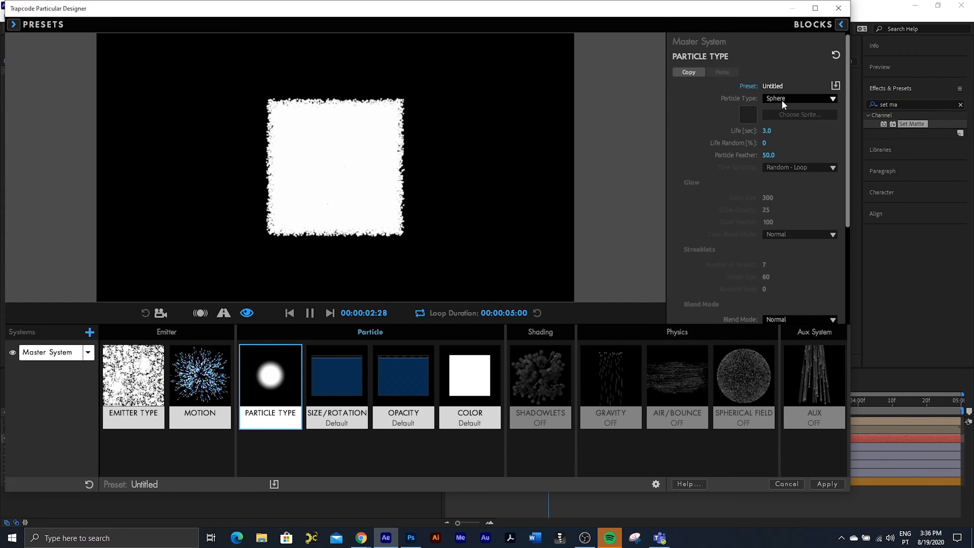
{"action": "left_click", "coordinate": [792, 99]}
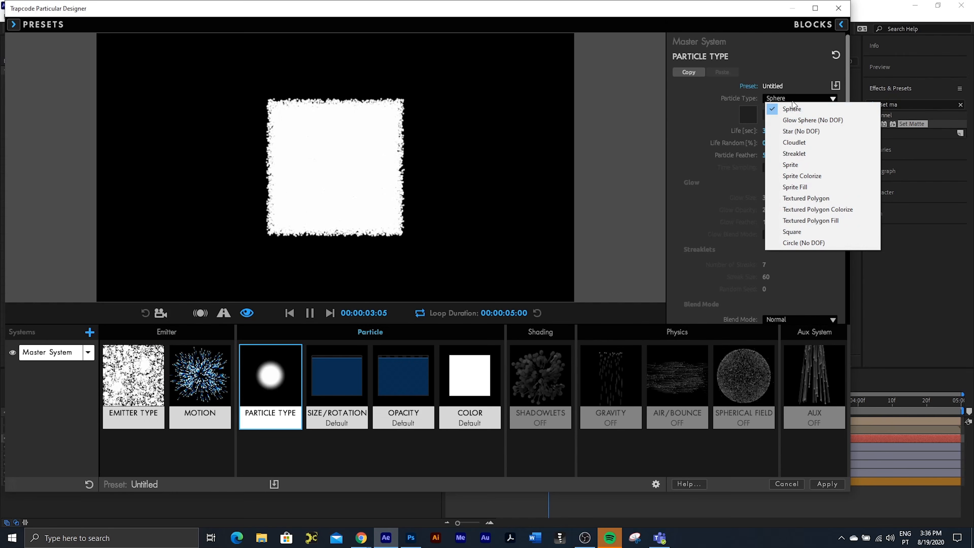
{"action": "left_click", "coordinate": [794, 165]}
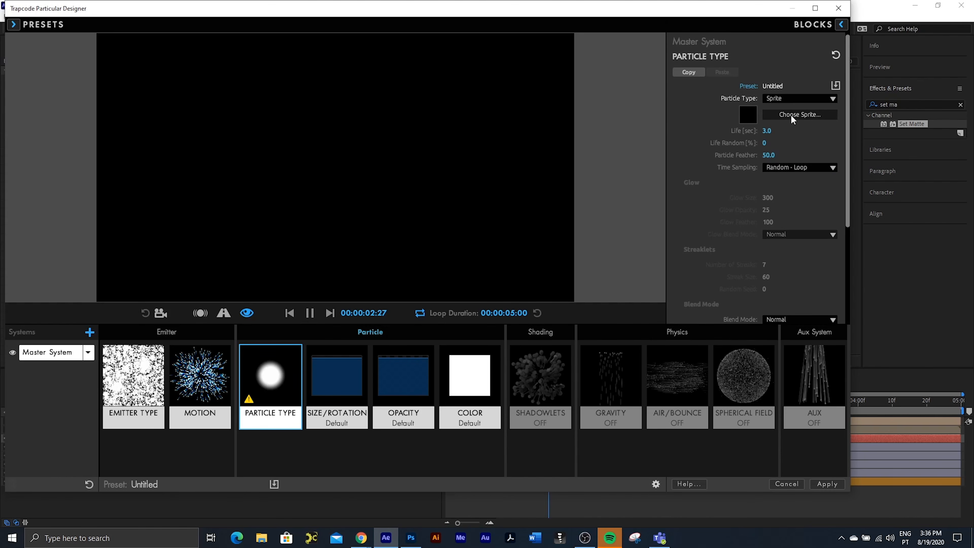
Step: Choose the Fire Loop 2 sprite from the Smoke and Fire collection and apply the Designer settings
{"action": "left_click", "coordinate": [793, 117]}
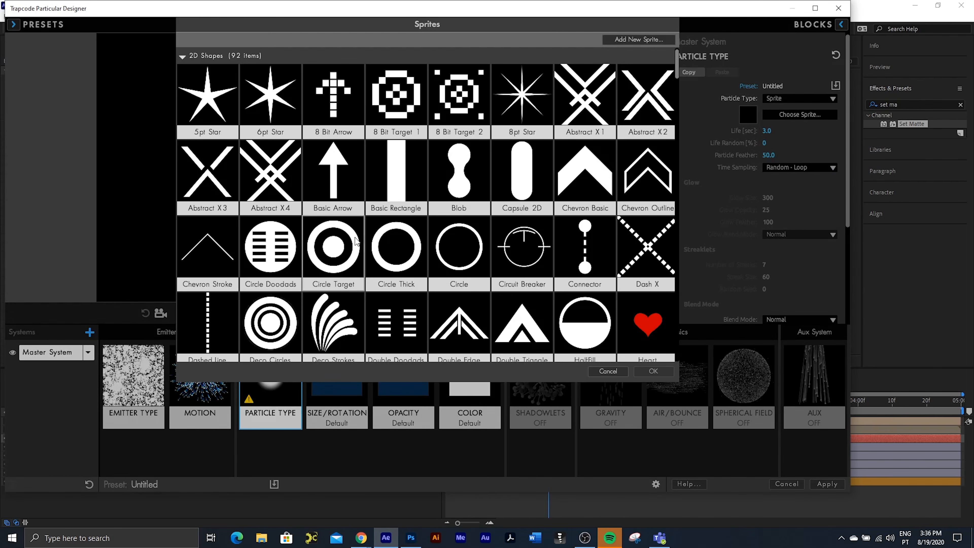
{"action": "scroll", "coordinate": [518, 230], "scroll_direction": "down", "scroll_amount": 3}
{"action": "left_click_drag", "start_coordinate": [674, 76], "coordinate": [674, 269]}
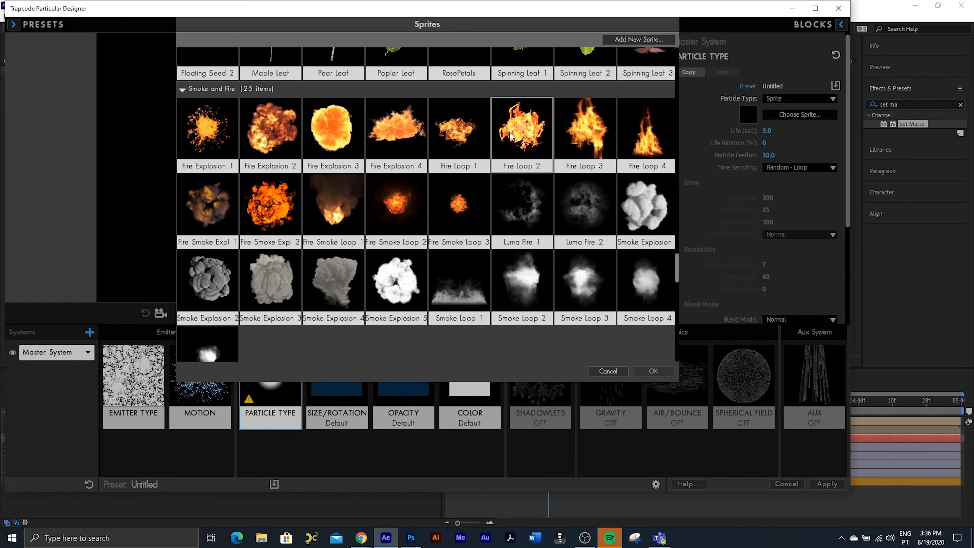
{"action": "left_click", "coordinate": [526, 140]}
{"action": "left_click", "coordinate": [640, 375]}
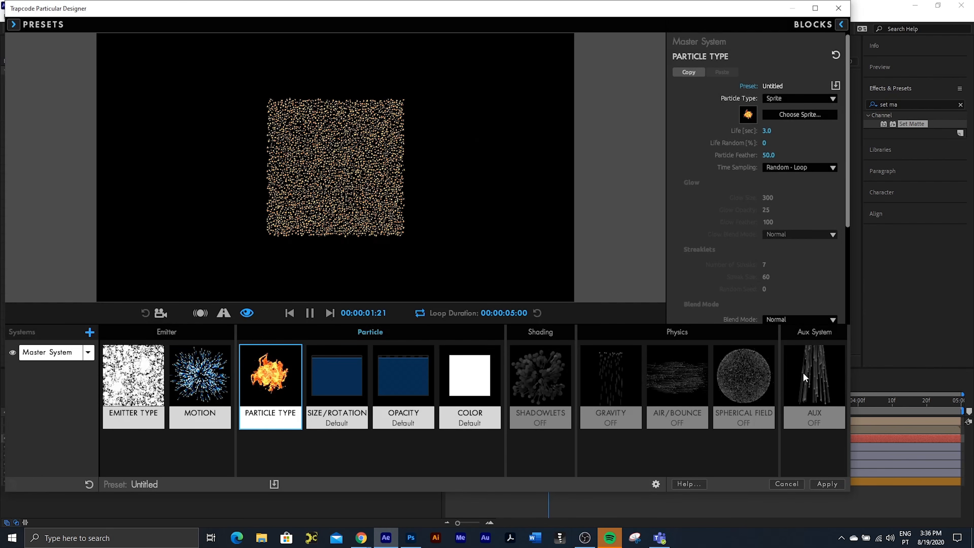
{"action": "left_click", "coordinate": [824, 483]}
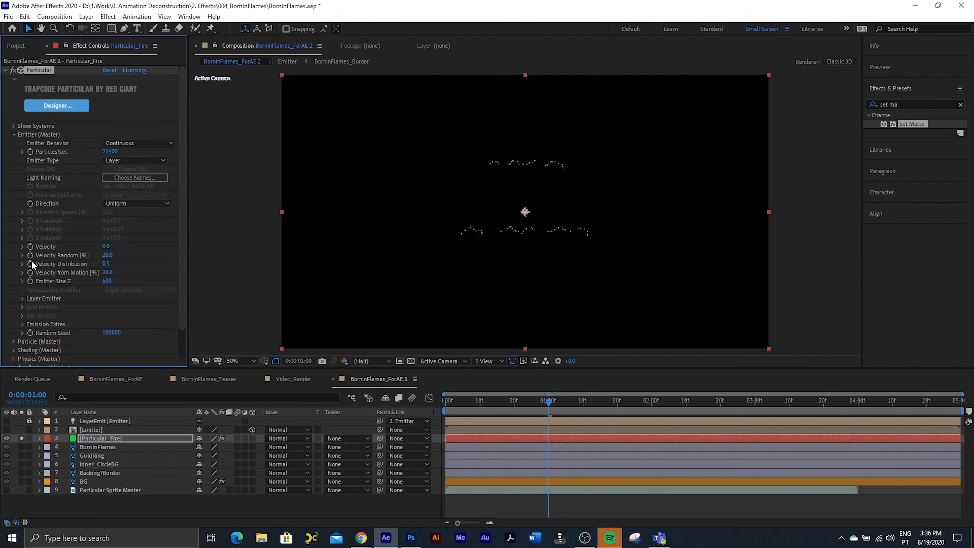
Step: Set the particle Life to 2 seconds and Life Random to 50% in Particular's Particle (Master) settings
{"action": "scroll", "coordinate": [41, 258], "scroll_direction": "down", "scroll_amount": 1}
{"action": "left_click", "coordinate": [13, 310]}
{"action": "scroll", "coordinate": [107, 180], "scroll_direction": "down", "scroll_amount": 5}
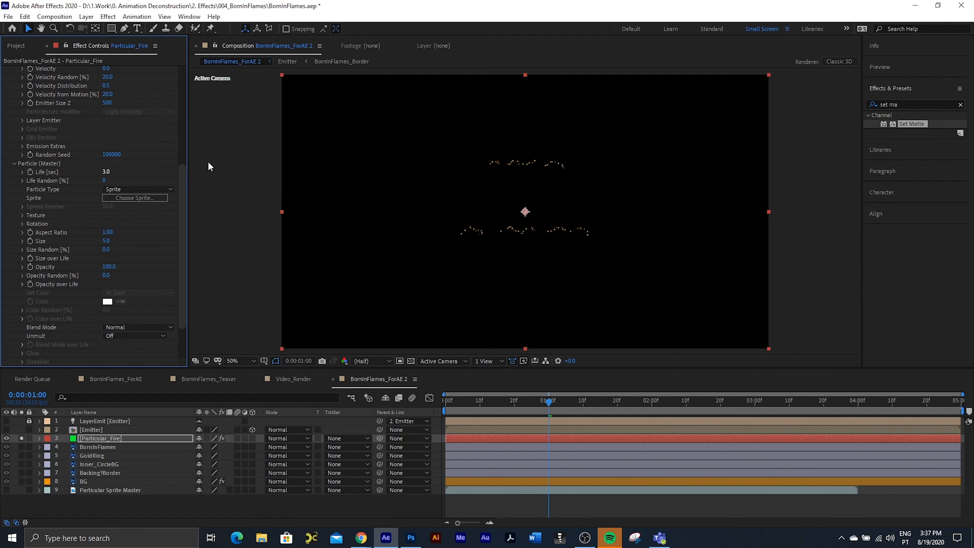
{"action": "left_click", "coordinate": [107, 172]}
{"action": "type", "text": "2"}
{"action": "key", "text": "Tab"}
{"action": "type", "text": "50"}
{"action": "mouse_move", "coordinate": [103, 174]}
{"action": "left_mouse_down"}
{"action": "mouse_move", "coordinate": [125, 175]}
{"action": "mouse_move", "coordinate": [107, 175]}
{"action": "left_mouse_up"}
Step: Check the sprite's texture settings and increase the particle Size to 59
{"action": "left_click", "coordinate": [22, 215]}
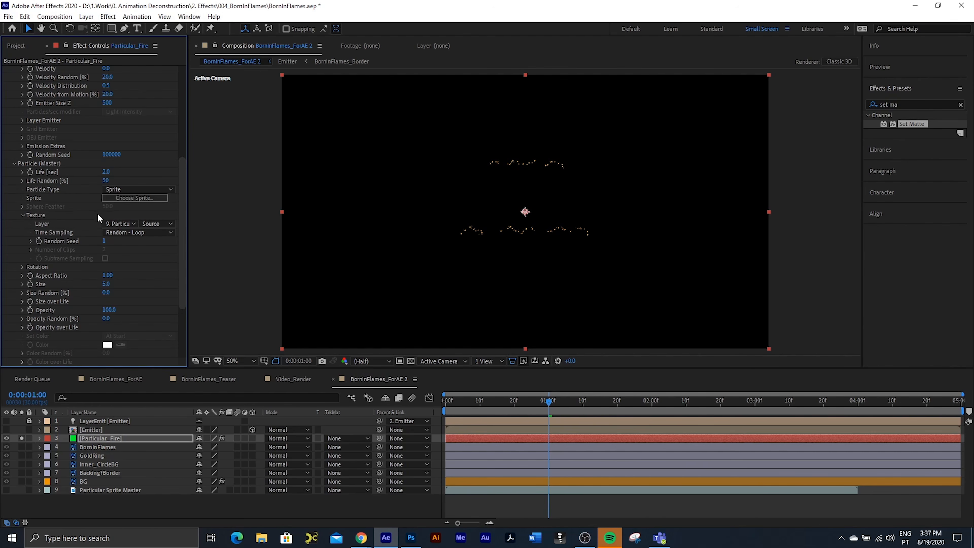
{"action": "left_click", "coordinate": [24, 216]}
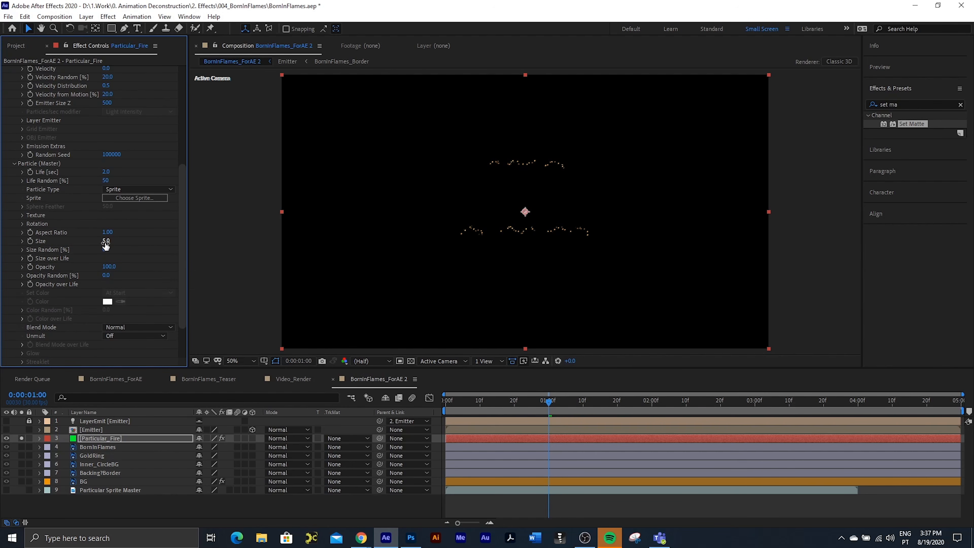
{"action": "left_click_drag", "start_coordinate": [106, 242], "coordinate": [126, 243]}
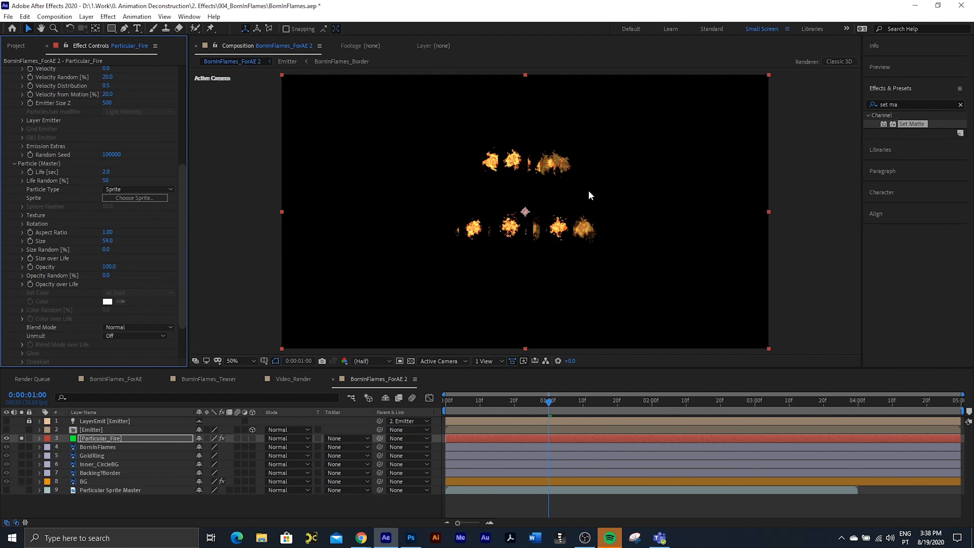
Step: Show the transparency grid, set the particles' Blend Mode to Add and turn Unmult on
{"action": "left_click", "coordinate": [411, 361]}
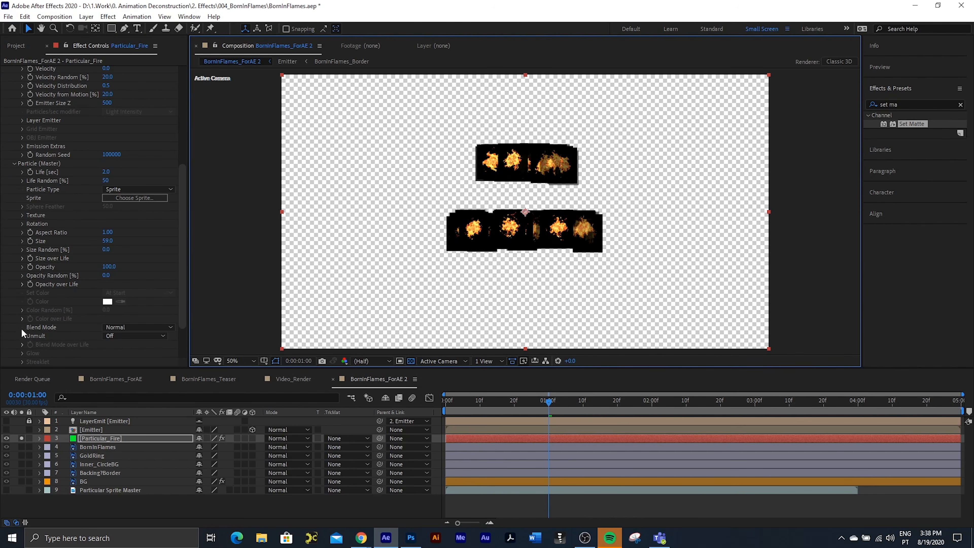
{"action": "left_click", "coordinate": [130, 328]}
{"action": "left_click", "coordinate": [138, 352]}
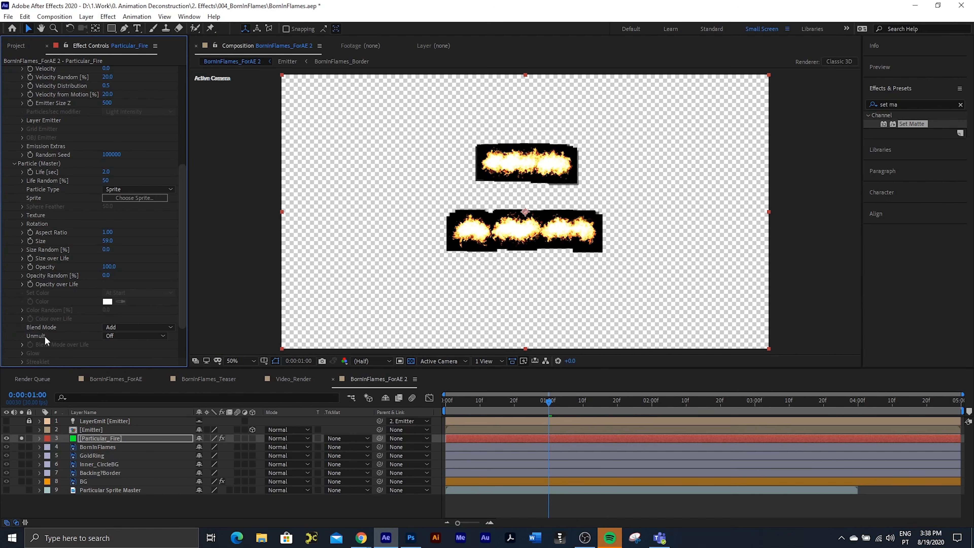
{"action": "left_click", "coordinate": [128, 337]}
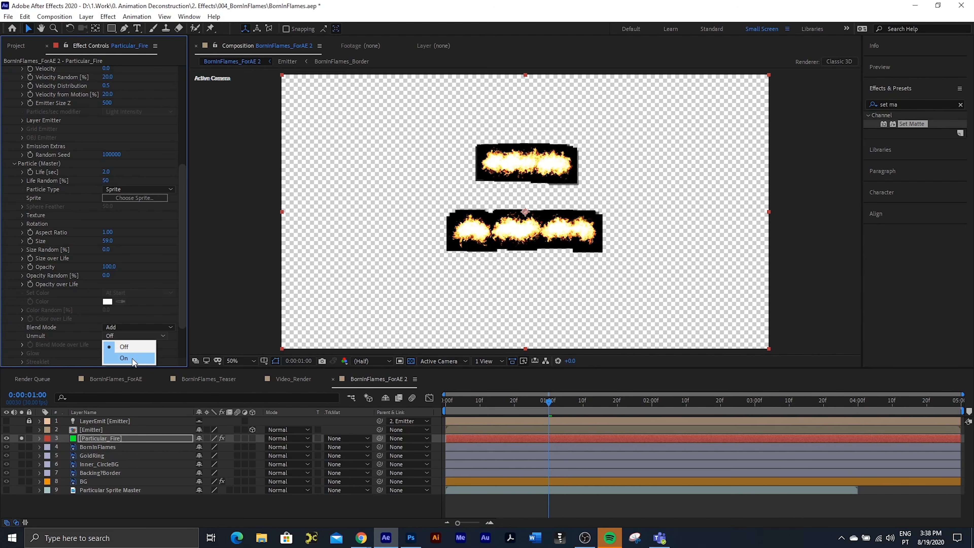
{"action": "left_click", "coordinate": [133, 358]}
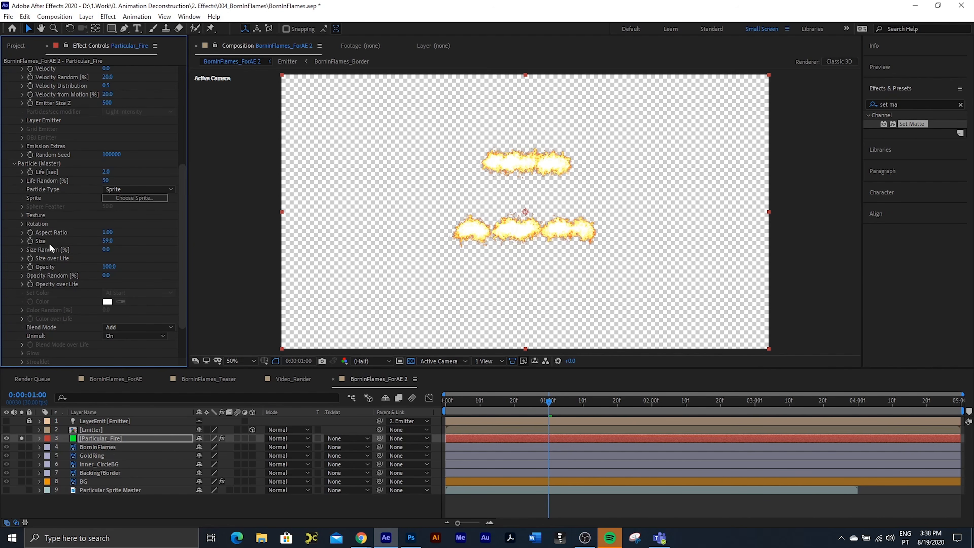
Step: Set the particles' Size Random to 50% and hide the transparency grid
{"action": "left_click", "coordinate": [106, 250]}
{"action": "type", "text": "50"}
{"action": "key", "text": "Return"}
{"action": "left_click", "coordinate": [411, 361]}
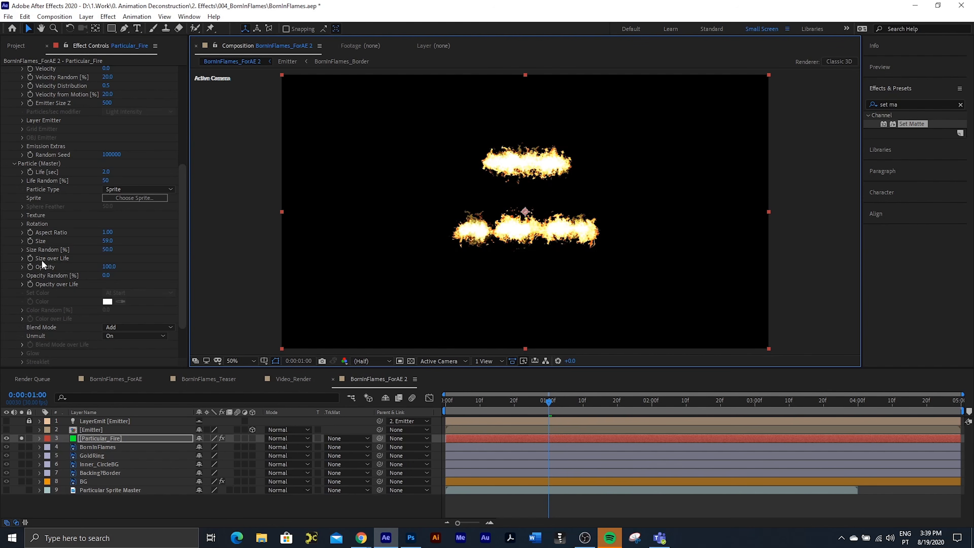
Step: Apply the Size over Life preset whose curve rises quickly from zero and tapers back to zero
{"action": "scroll", "coordinate": [43, 264], "scroll_direction": "down", "scroll_amount": 1}
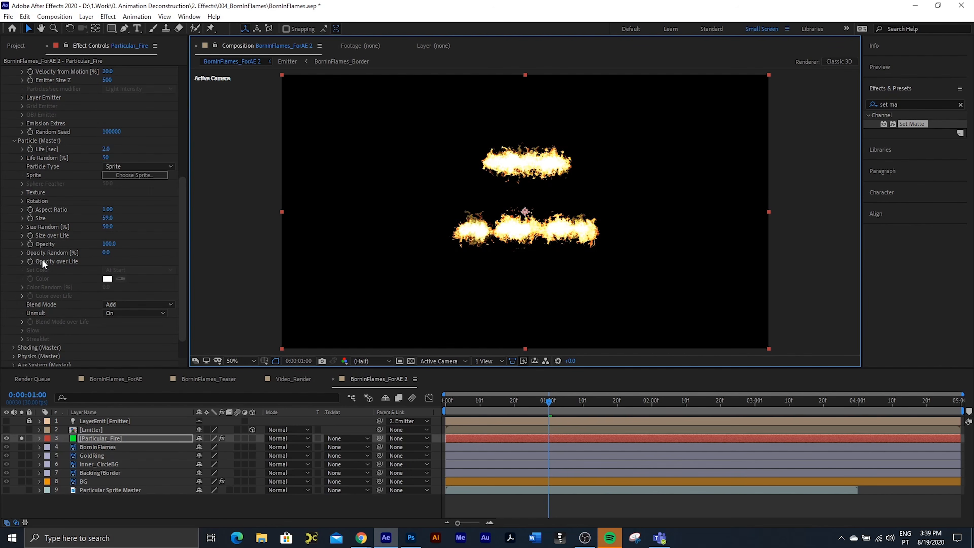
{"action": "left_click", "coordinate": [22, 236]}
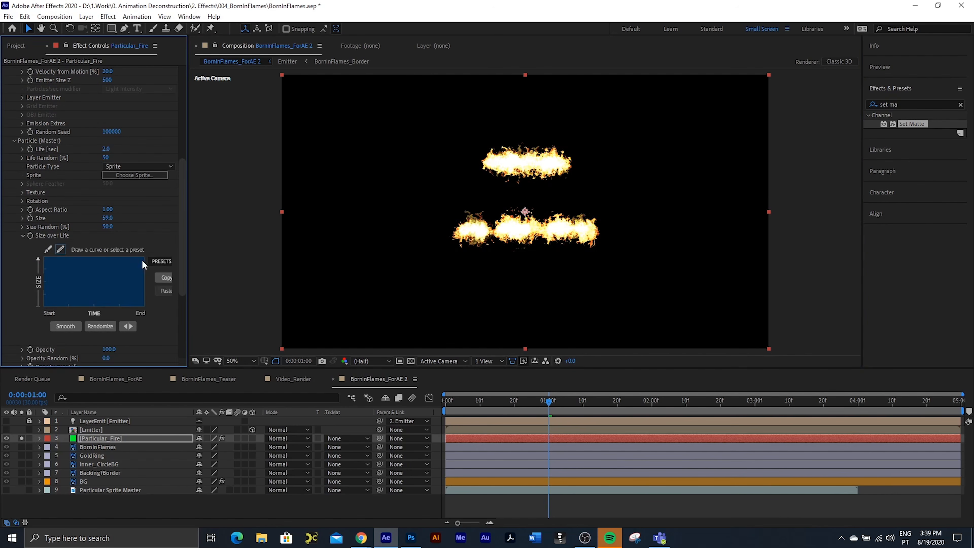
{"action": "left_click", "coordinate": [154, 263]}
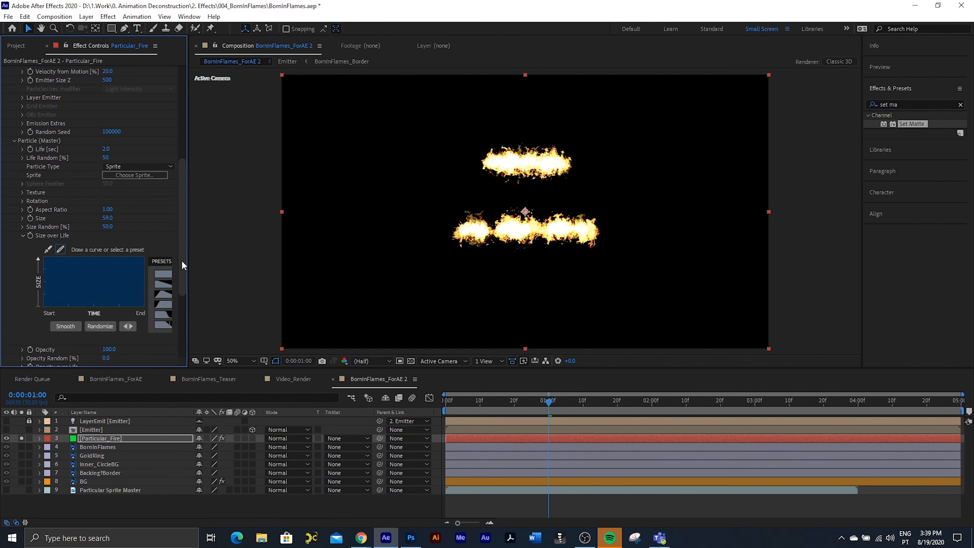
{"action": "left_click_drag", "start_coordinate": [188, 264], "coordinate": [206, 263]}
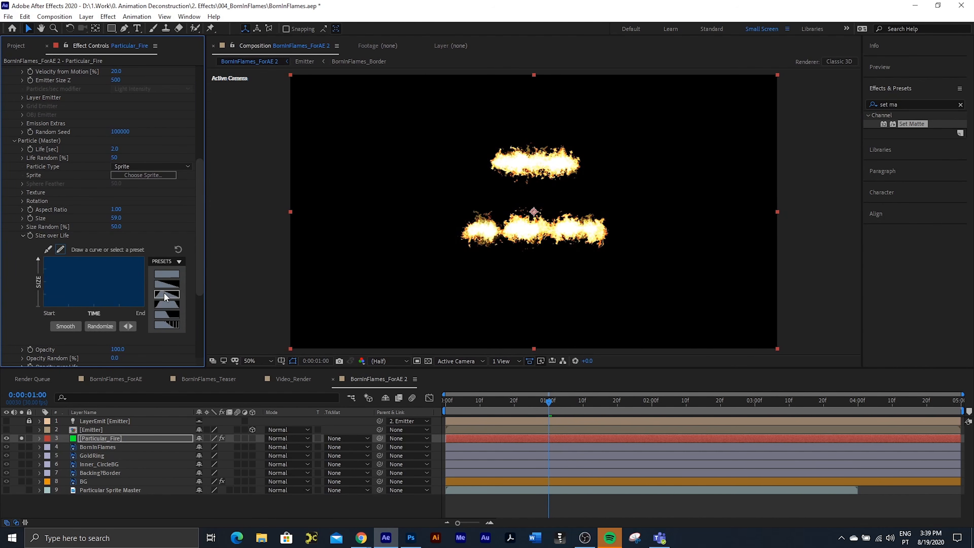
{"action": "left_click", "coordinate": [163, 292]}
Step: Play the fire animation from the first frame and scrub through its opening frames
{"action": "left_click_drag", "start_coordinate": [538, 401], "coordinate": [443, 401]}
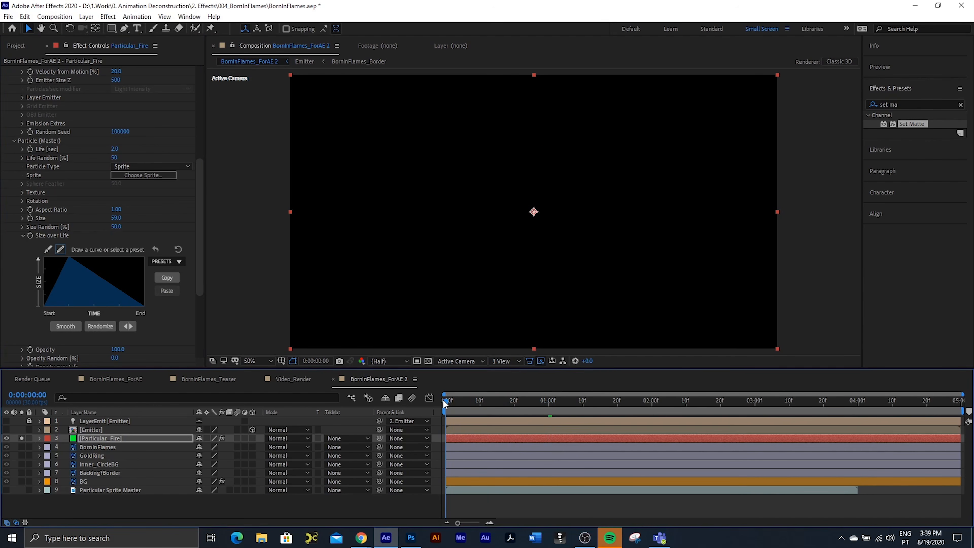
{"action": "key", "text": "space"}
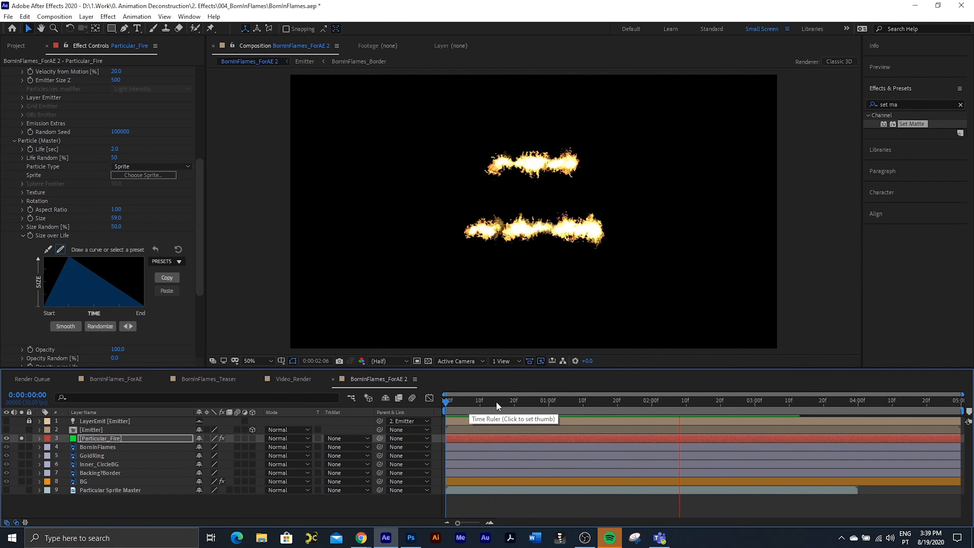
{"action": "key", "text": "space"}
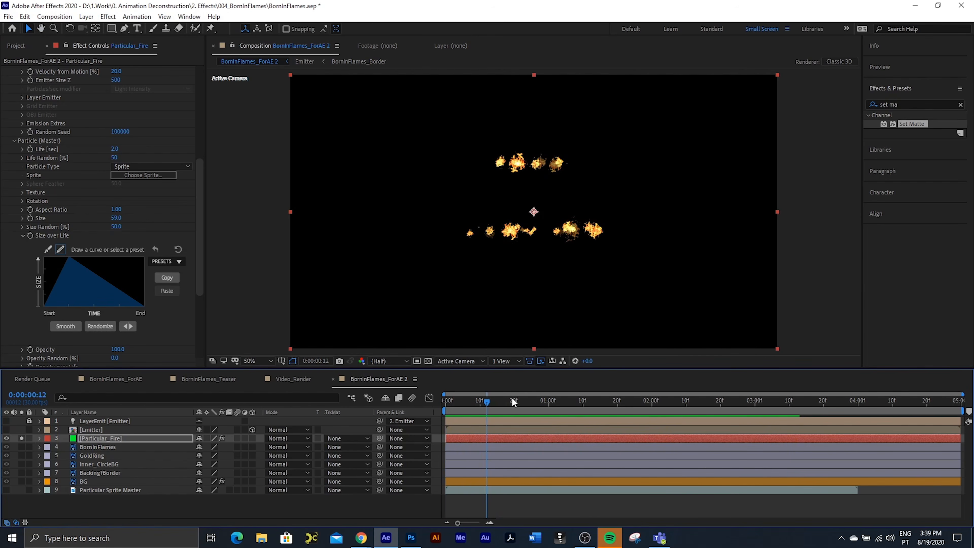
{"action": "mouse_move", "coordinate": [481, 405]}
{"action": "left_mouse_down"}
{"action": "mouse_move", "coordinate": [452, 402]}
{"action": "mouse_move", "coordinate": [470, 405]}
{"action": "left_mouse_up"}
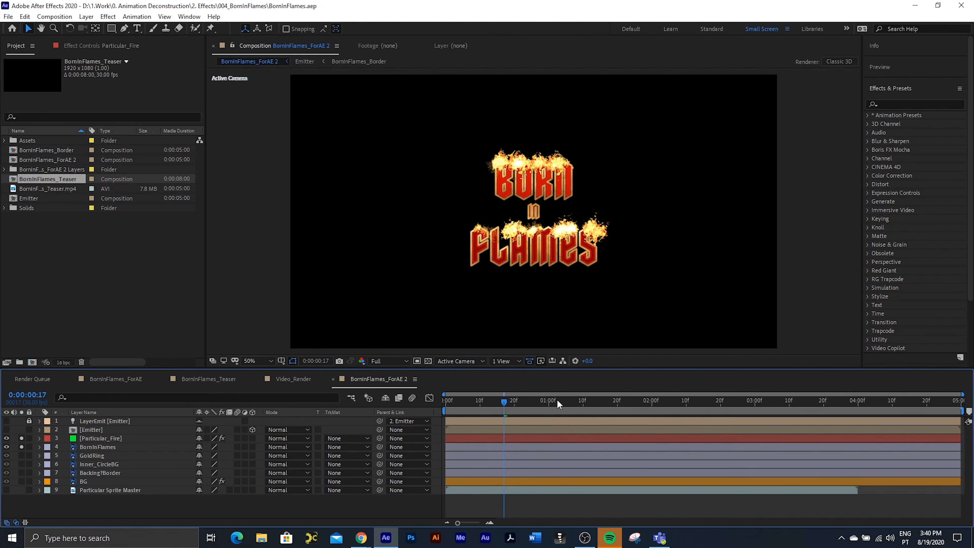
Step: Examine the flames over the text at 0:00:01:06 and 0:00:02:00
{"action": "left_click", "coordinate": [564, 401]}
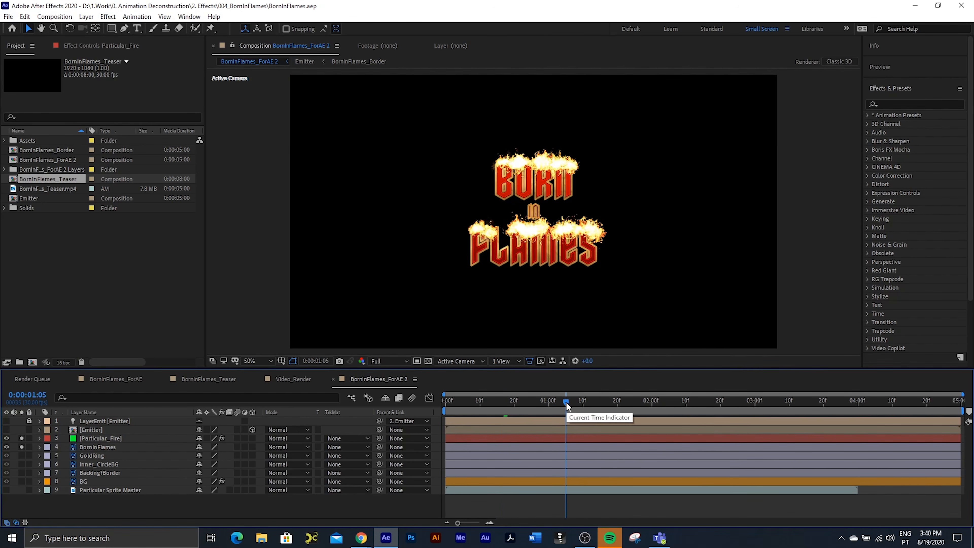
{"action": "left_click_drag", "start_coordinate": [565, 401], "coordinate": [571, 401]}
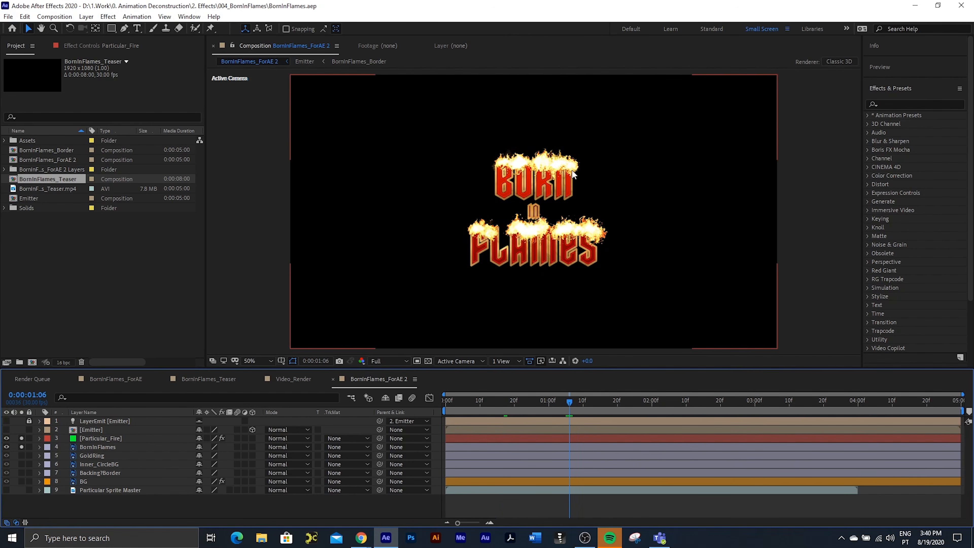
{"action": "left_click", "coordinate": [652, 401]}
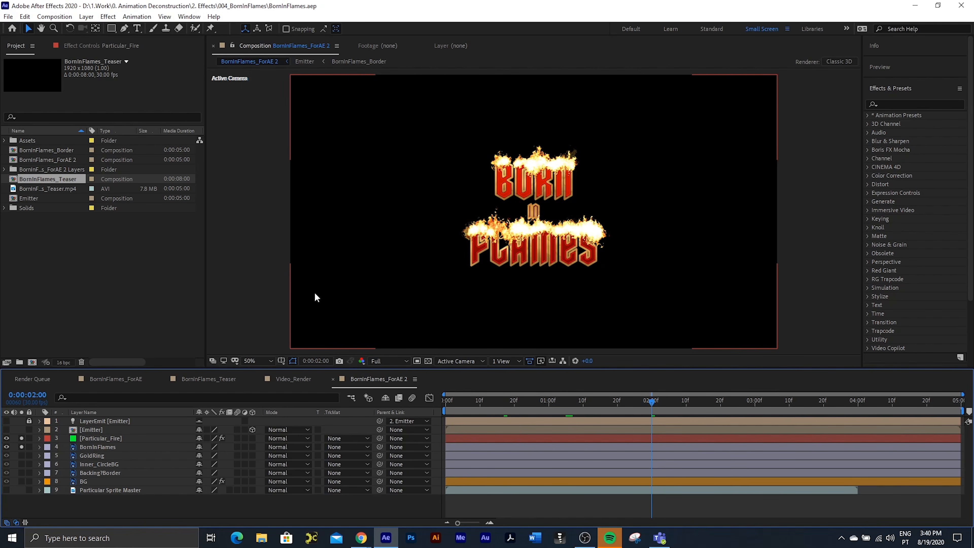
Step: Set the Physics Gravity of the Particular_Fire layer's particles to -4 and preview the flames from 0:00:02:00
{"action": "left_click", "coordinate": [103, 439]}
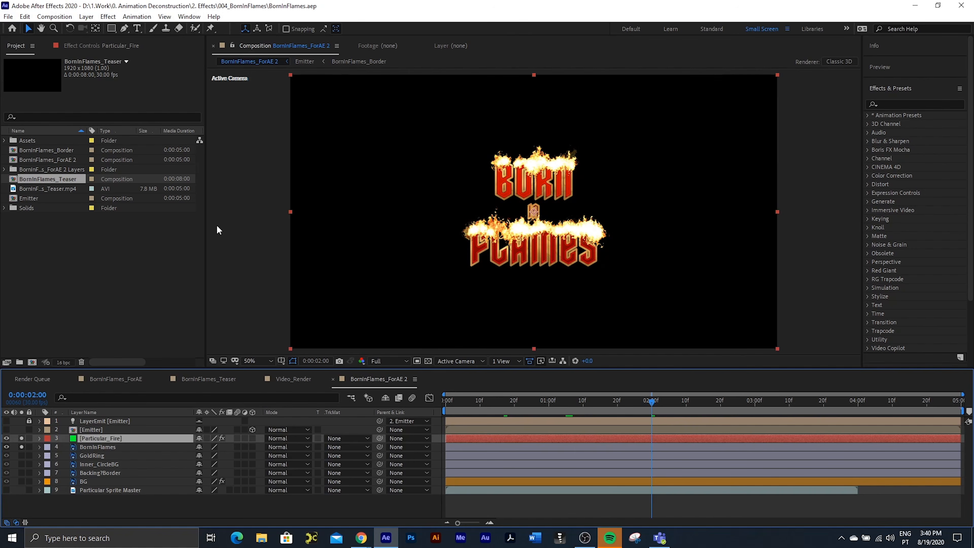
{"action": "left_click", "coordinate": [117, 47]}
{"action": "scroll", "coordinate": [86, 185], "scroll_direction": "down", "scroll_amount": 4}
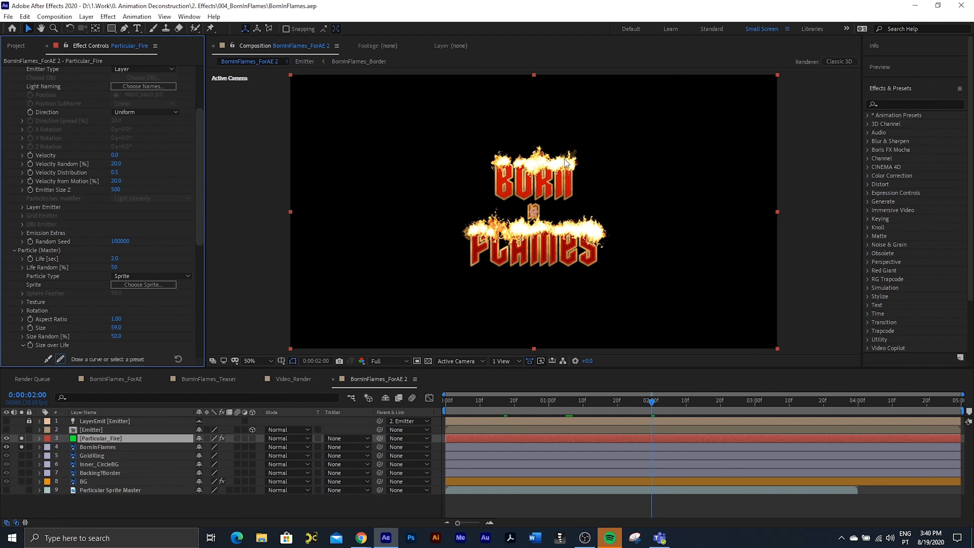
{"action": "scroll", "coordinate": [63, 255], "scroll_direction": "down", "scroll_amount": 4}
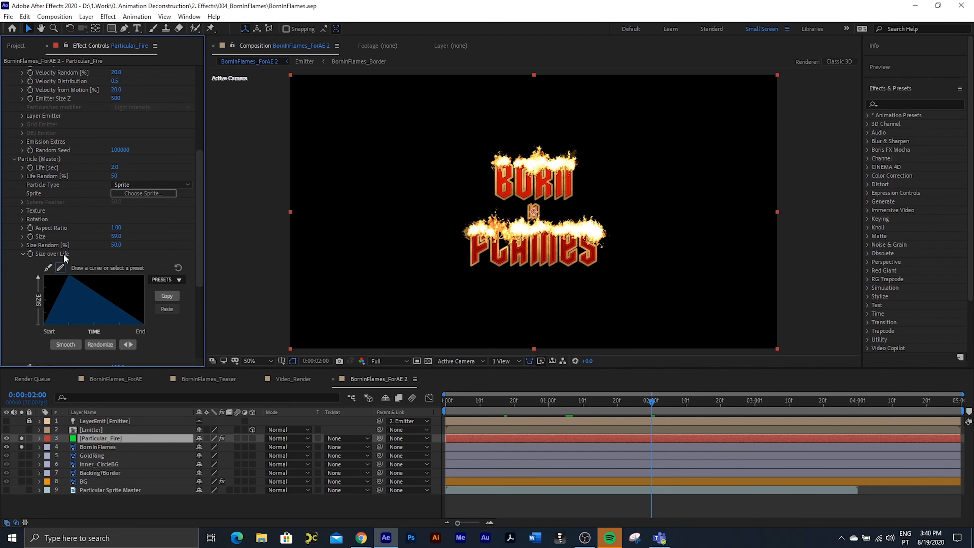
{"action": "scroll", "coordinate": [67, 247], "scroll_direction": "down", "scroll_amount": 7}
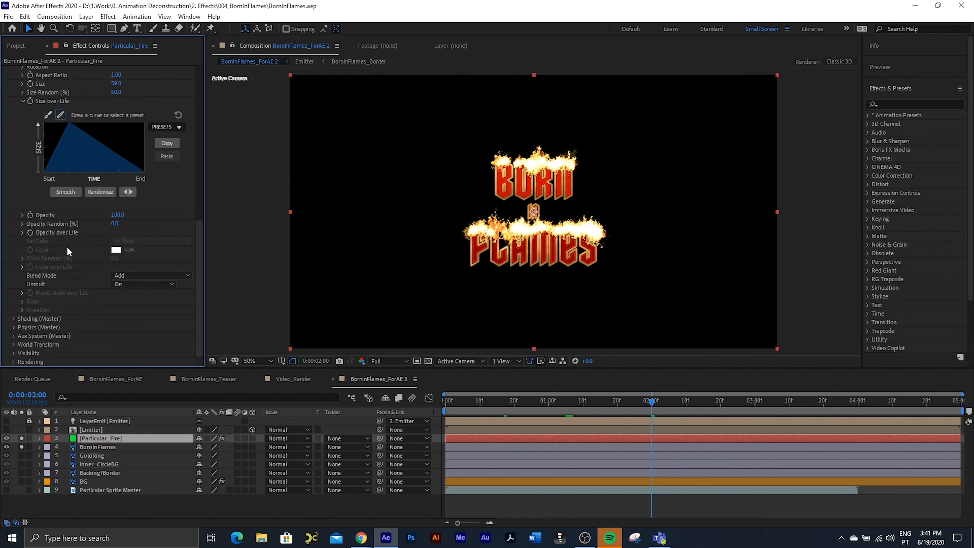
{"action": "scroll", "coordinate": [67, 247], "scroll_direction": "up", "scroll_amount": 6}
{"action": "left_click", "coordinate": [14, 143]}
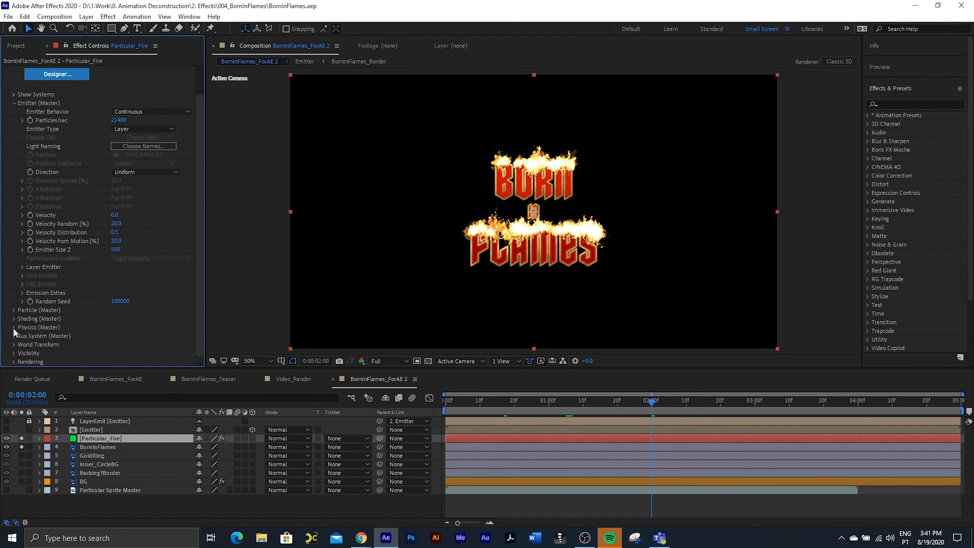
{"action": "left_click", "coordinate": [14, 328]}
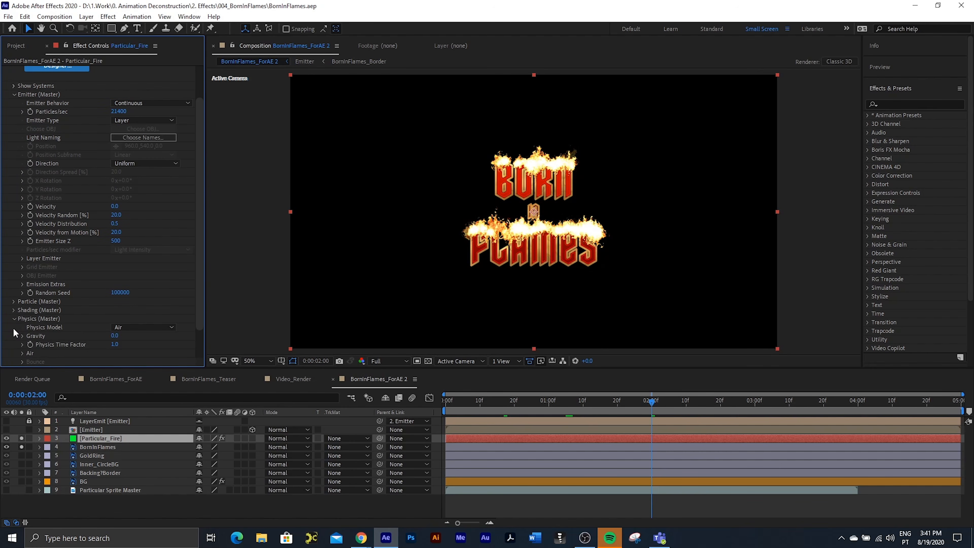
{"action": "left_click", "coordinate": [114, 335]}
{"action": "type", "text": "-4"}
{"action": "key", "text": "Return"}
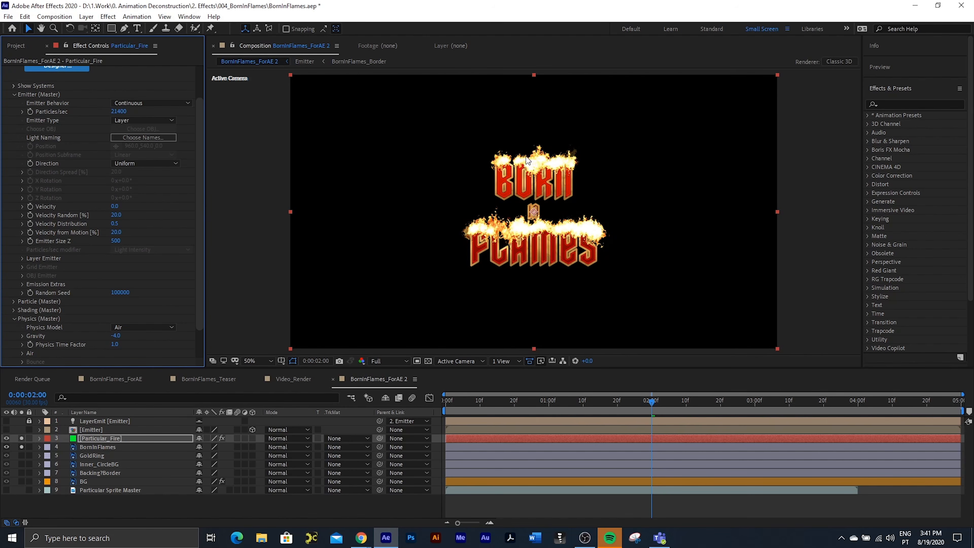
{"action": "key", "text": "space"}
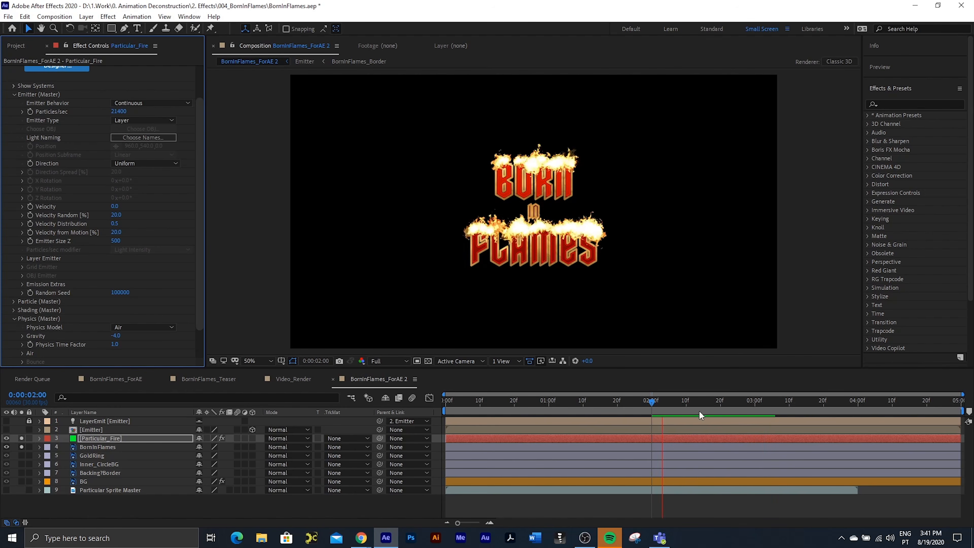
{"action": "key", "text": "space"}
Step: Apply the Stylize Glow effect to the Particular_Fire layer beneath Particular
{"action": "scroll", "coordinate": [9, 74], "scroll_direction": "up", "scroll_amount": 2}
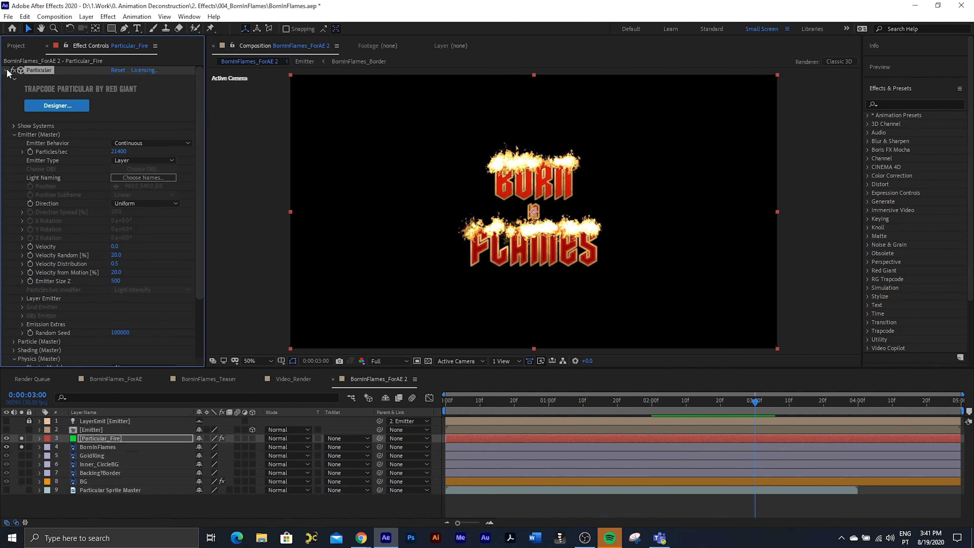
{"action": "left_click", "coordinate": [6, 70]}
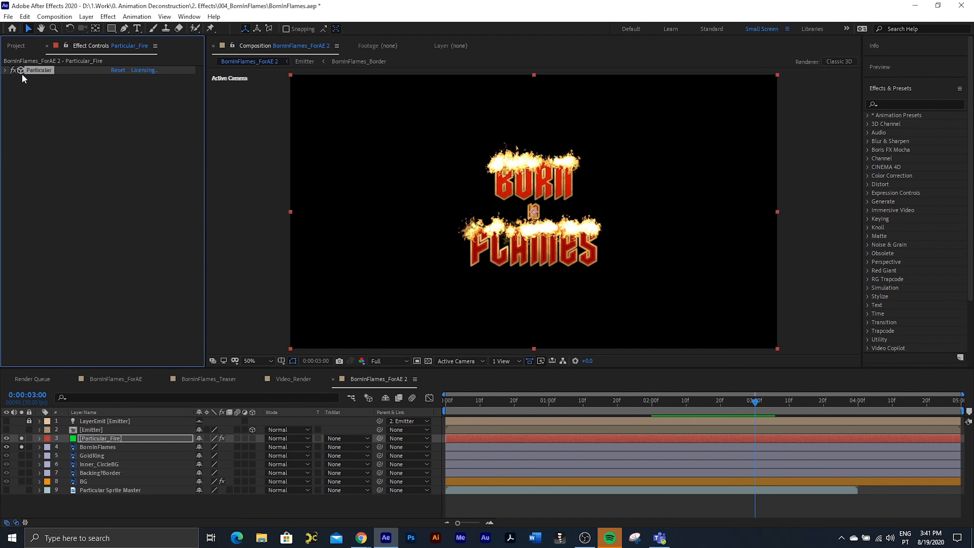
{"action": "left_click", "coordinate": [928, 105]}
{"action": "type", "text": "glow"}
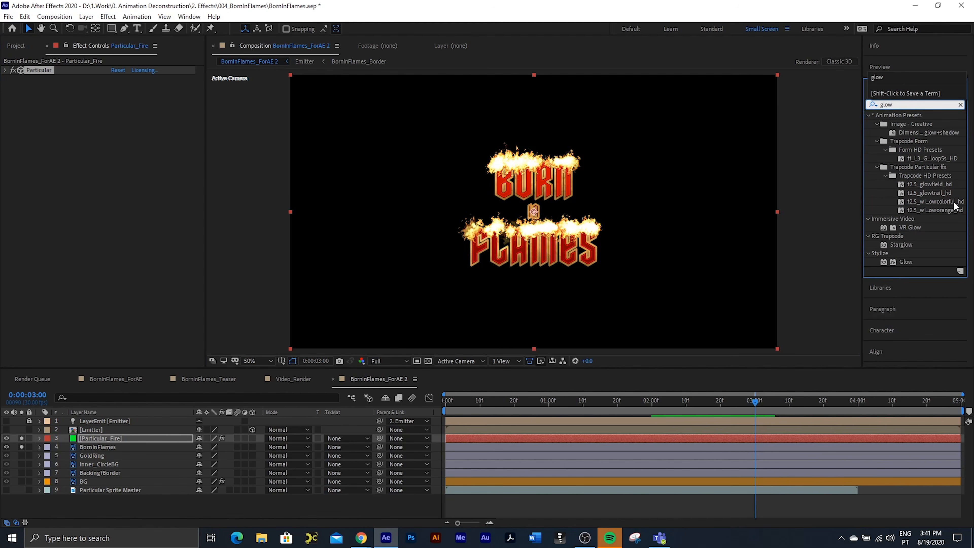
{"action": "left_click_drag", "start_coordinate": [904, 260], "coordinate": [107, 189]}
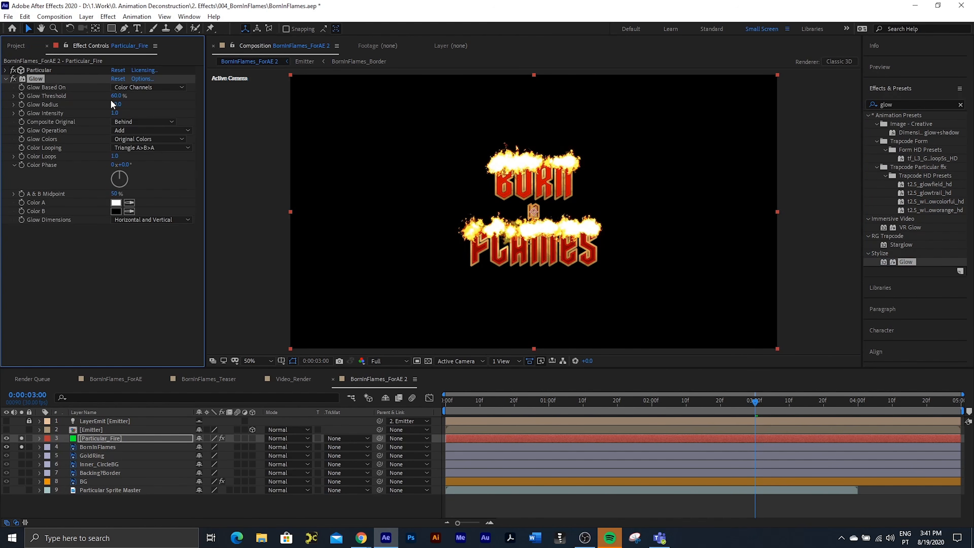
Step: Set the Glow Threshold to 100% and Glow Radius to 38, with the preview resolution at Half
{"action": "left_click_drag", "start_coordinate": [116, 96], "coordinate": [148, 95]}
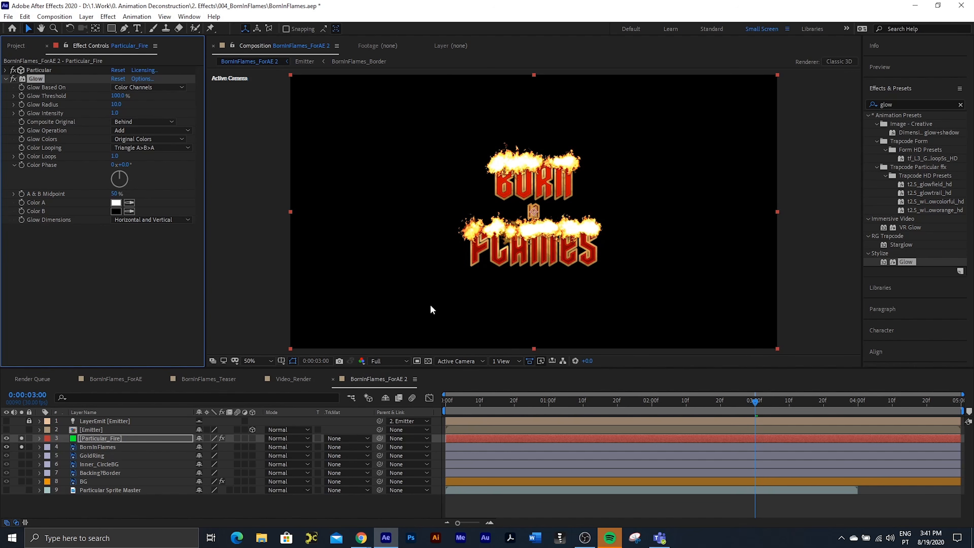
{"action": "left_click", "coordinate": [389, 361]}
{"action": "left_click", "coordinate": [384, 424]}
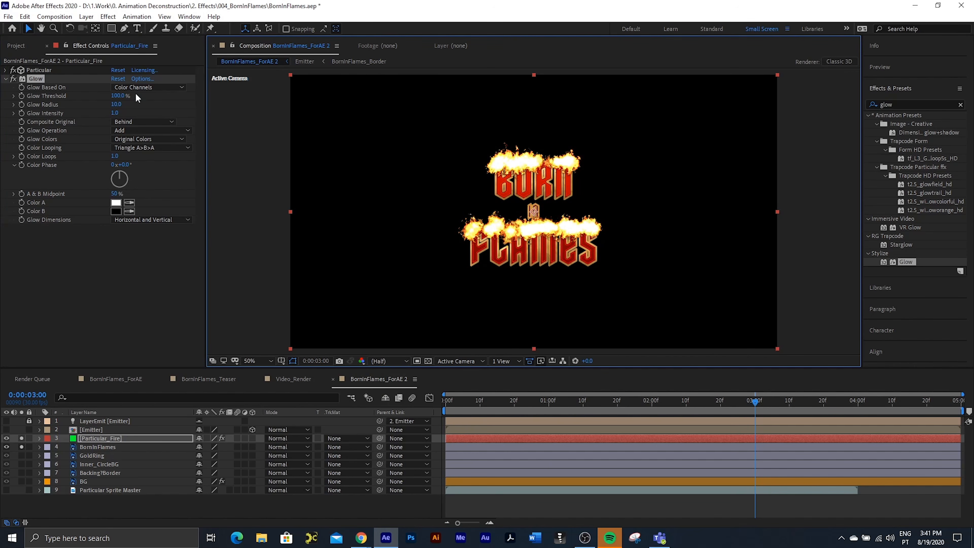
{"action": "left_click_drag", "start_coordinate": [116, 105], "coordinate": [128, 104]}
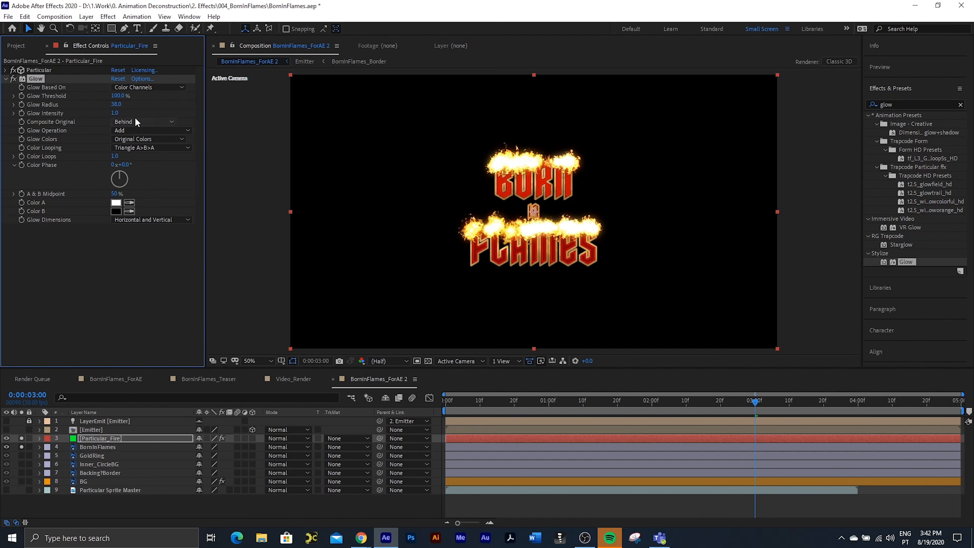
Step: Compare the flames with and without the Glow effect by toggling it repeatedly
{"action": "left_click", "coordinate": [13, 78]}
{"action": "left_click", "coordinate": [14, 79]}
{"action": "left_click", "coordinate": [14, 79]}
{"action": "left_click", "coordinate": [13, 78]}
{"action": "left_click", "coordinate": [13, 78]}
{"action": "left_click", "coordinate": [13, 78]}
Step: Duplicate the BornInFlames text layer and assign the Cyan label to both copies and the Emitter layer
{"action": "left_click", "coordinate": [102, 446]}
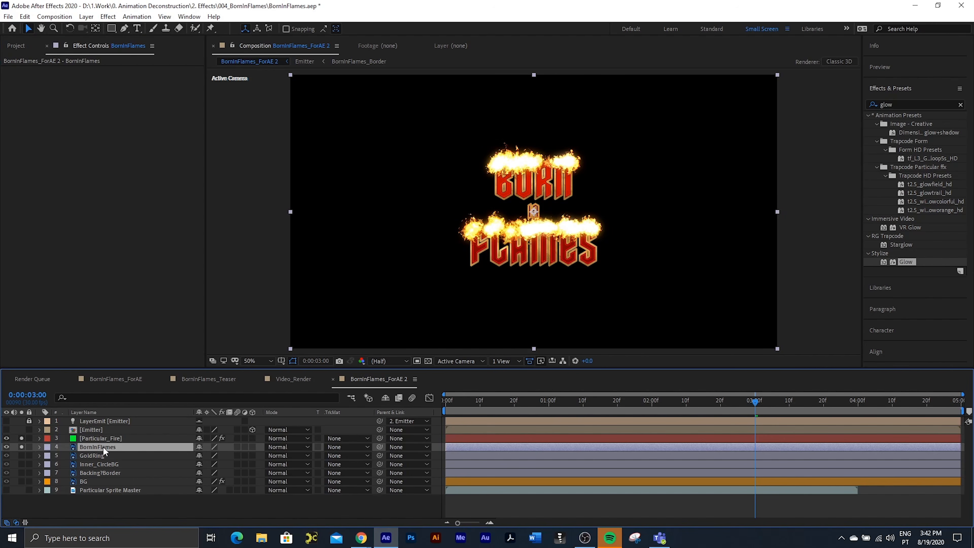
{"action": "key", "text": "ctrl+d"}
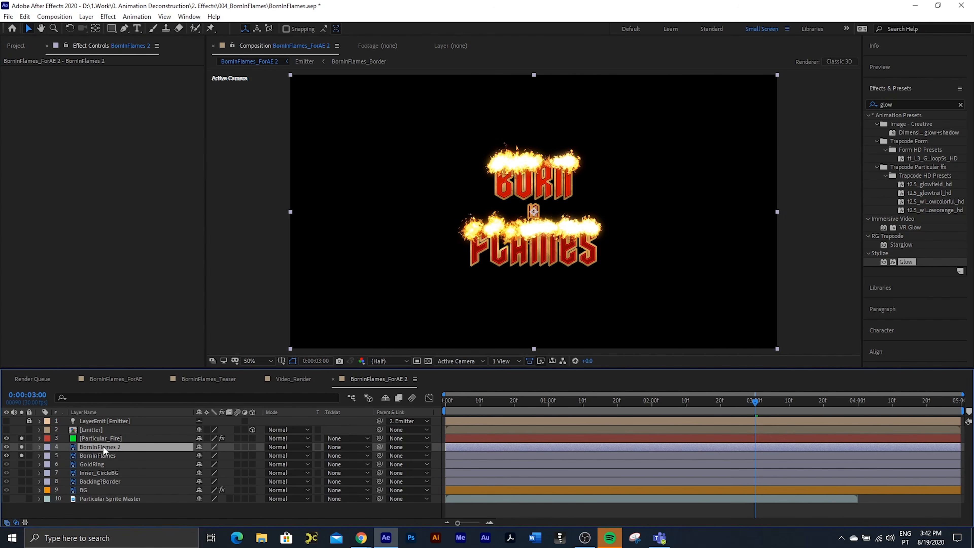
{"action": "left_click", "coordinate": [91, 454], "text": "shift"}
{"action": "left_click", "coordinate": [47, 456]}
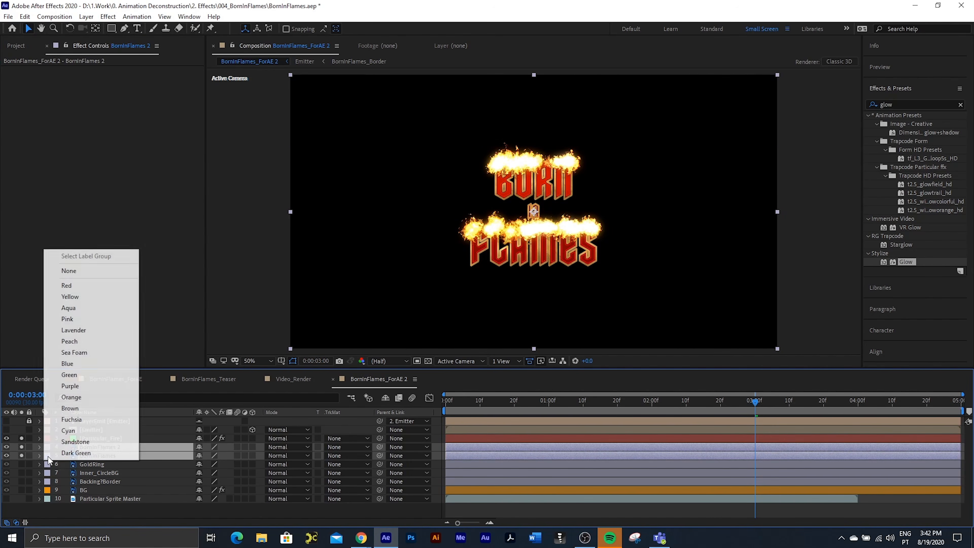
{"action": "left_click", "coordinate": [90, 431]}
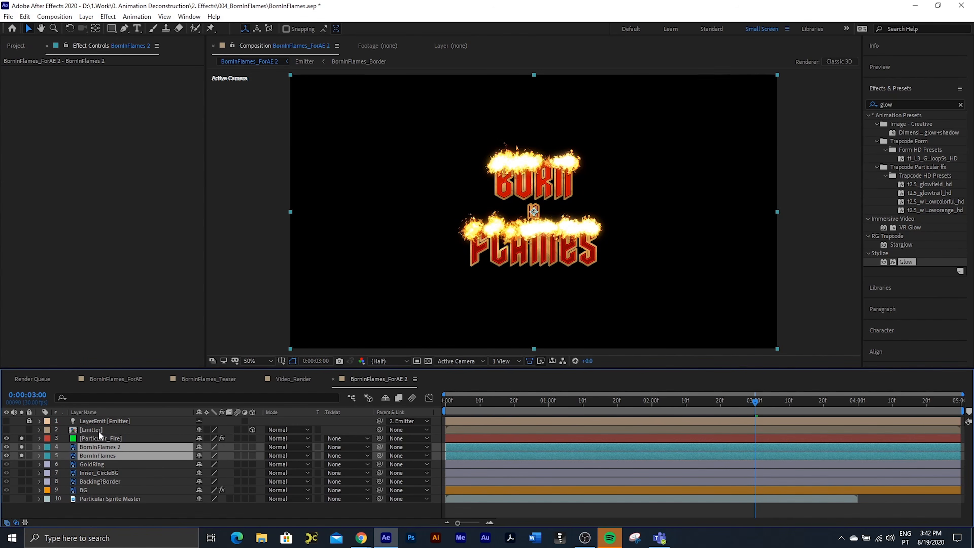
{"action": "left_click", "coordinate": [92, 429], "text": "ctrl"}
{"action": "left_click", "coordinate": [47, 429]}
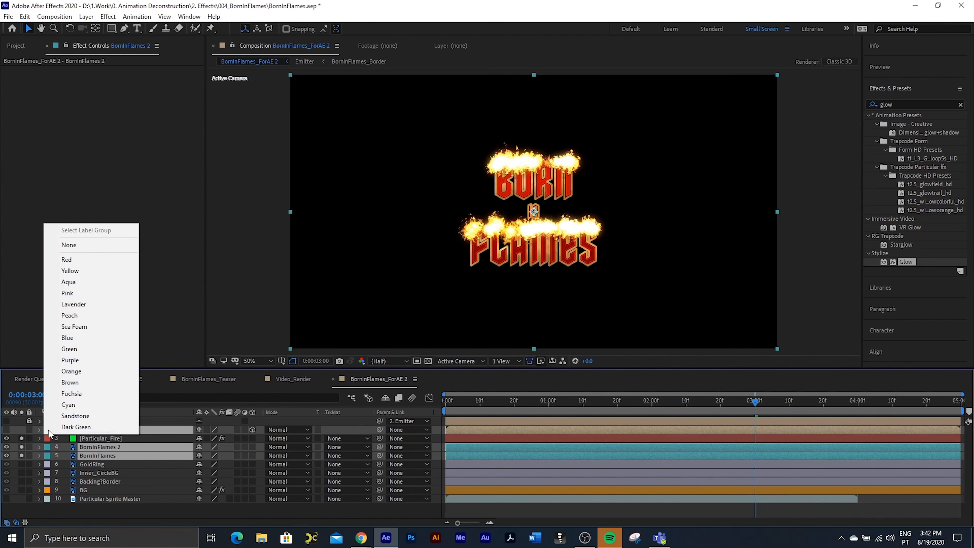
{"action": "left_click", "coordinate": [69, 404]}
Step: Move the duplicated BornInFlames 2 layer above Particular_Fire so the text covers the base of the flames
{"action": "left_click", "coordinate": [102, 438]}
{"action": "left_click", "coordinate": [95, 446]}
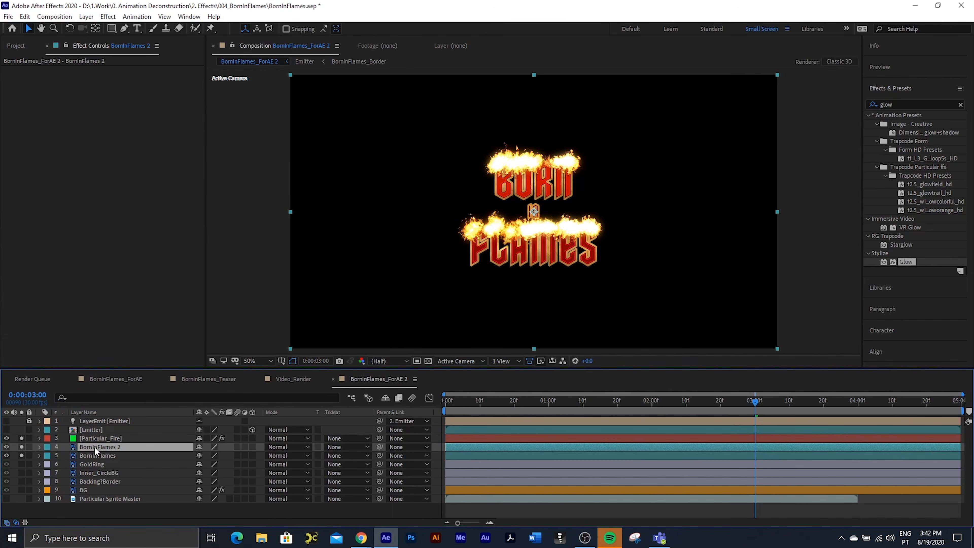
{"action": "left_click_drag", "start_coordinate": [95, 446], "coordinate": [96, 435]}
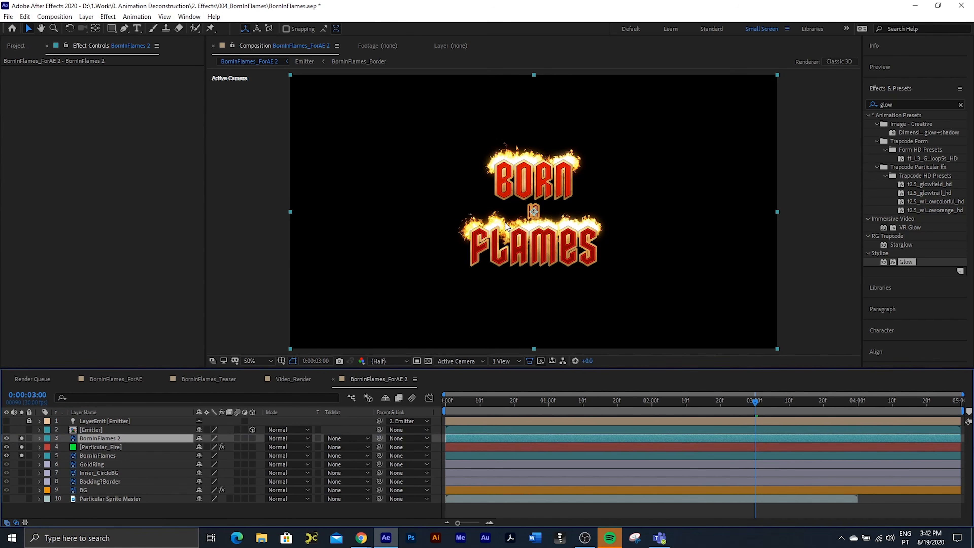
{"action": "scroll", "coordinate": [505, 223], "scroll_direction": "up", "scroll_amount": 1}
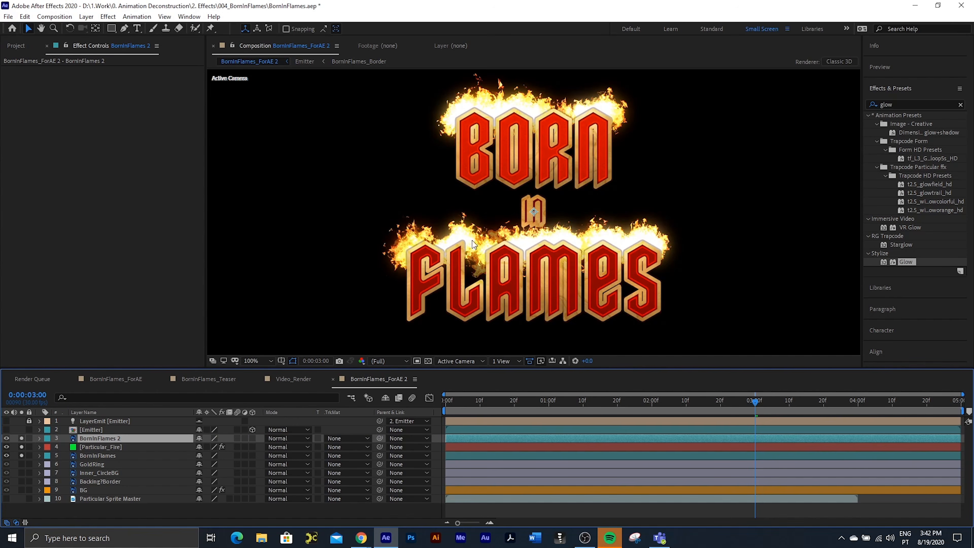
Step: Find the Inner/Outer Key effect and apply it to the BornInFlames 2 layer
{"action": "left_click", "coordinate": [912, 104]}
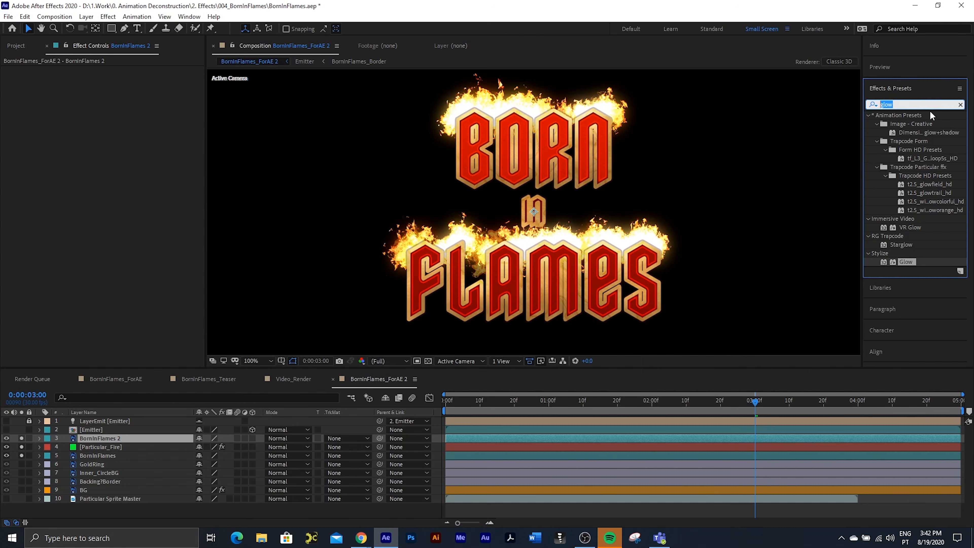
{"action": "type", "text": "inner"}
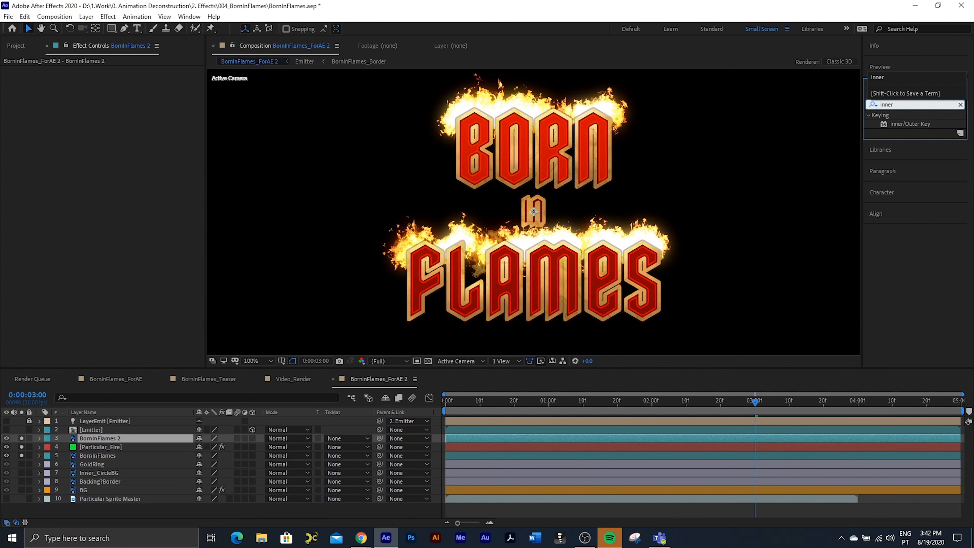
{"action": "double_click", "coordinate": [911, 124]}
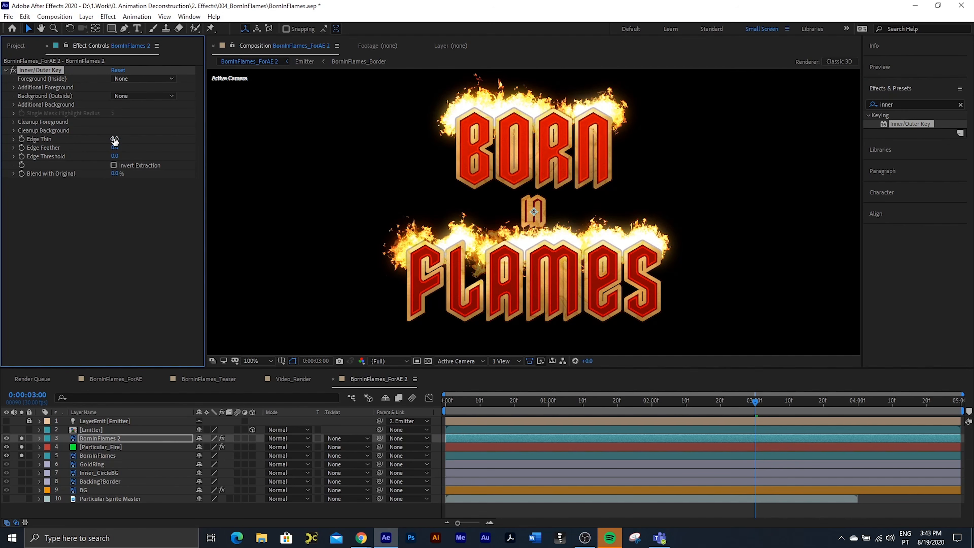
Step: Set the key's Edge Thin to 3.0 and Edge Feather to 1.4, and preview the result from the first frame
{"action": "left_click_drag", "start_coordinate": [114, 140], "coordinate": [236, 153]}
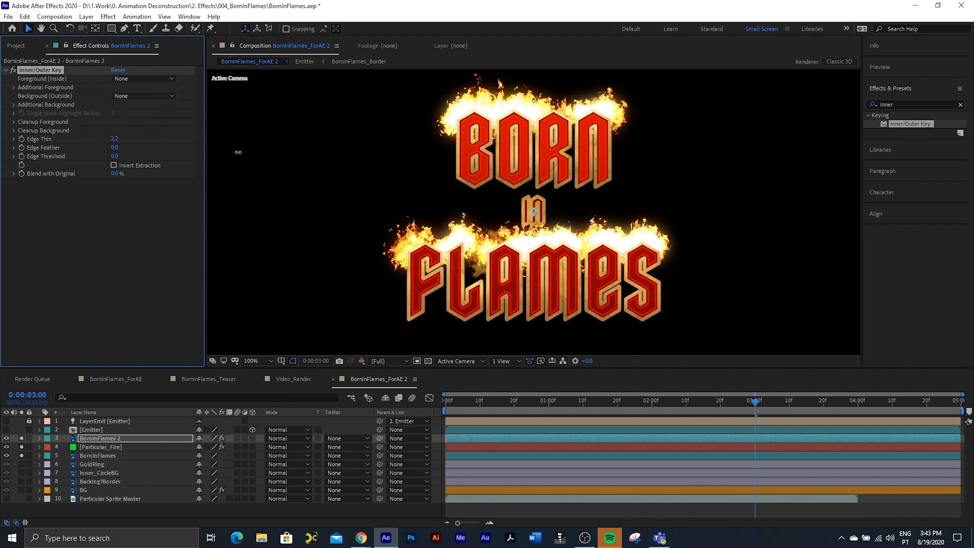
{"action": "key", "text": "Page_Down"}
{"action": "mouse_move", "coordinate": [116, 139]}
{"action": "left_mouse_down"}
{"action": "mouse_move", "coordinate": [152, 139]}
{"action": "mouse_move", "coordinate": [119, 146]}
{"action": "mouse_move", "coordinate": [130, 151]}
{"action": "left_mouse_up"}
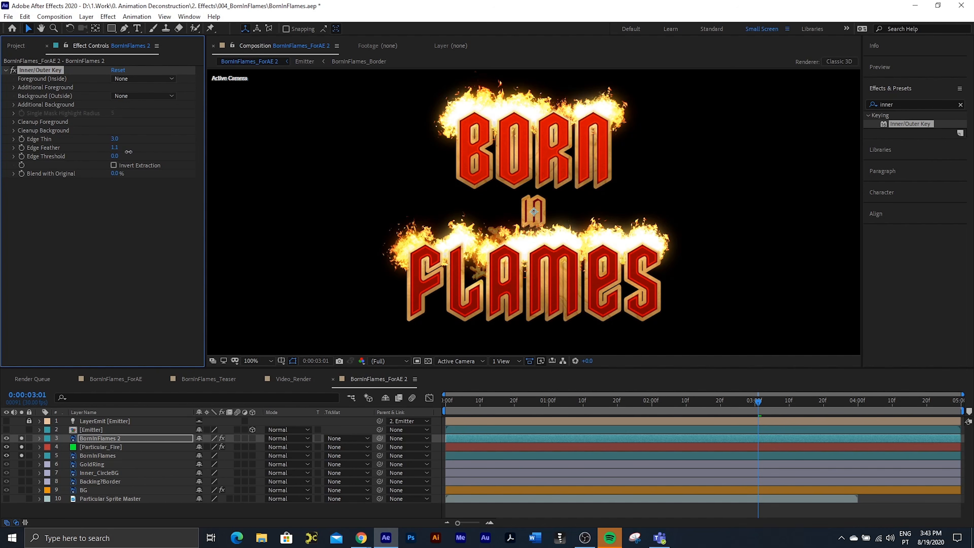
{"action": "left_click_drag", "start_coordinate": [129, 152], "coordinate": [129, 152]}
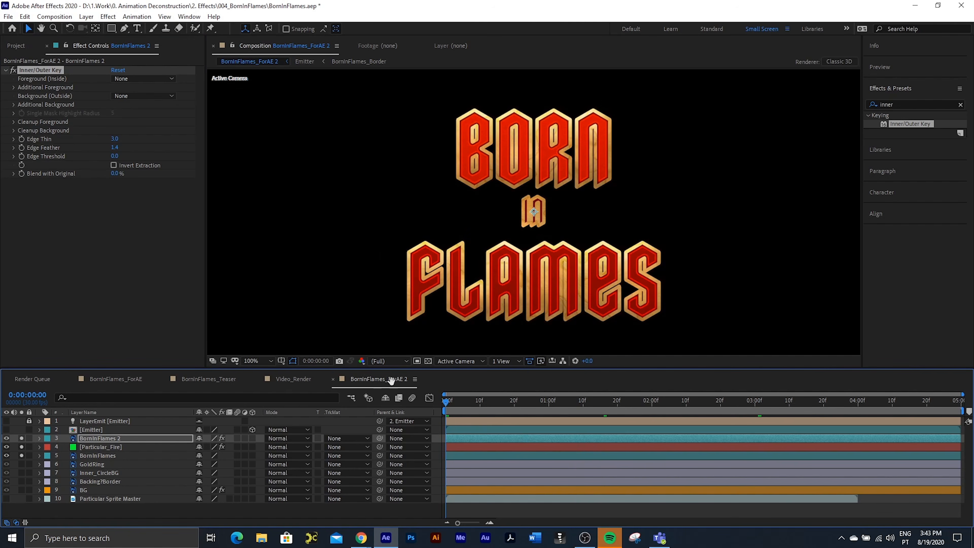
{"action": "key", "text": "space"}
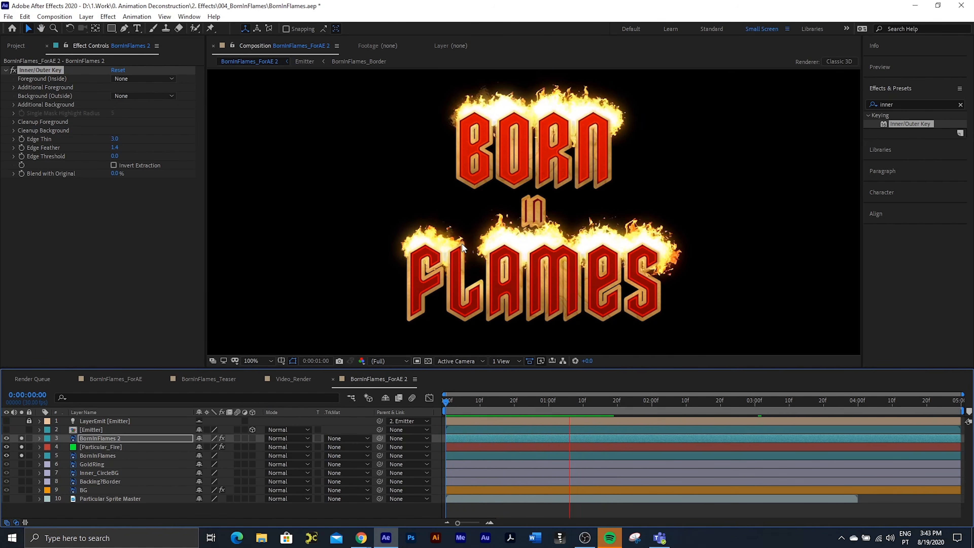
{"action": "key", "text": "space"}
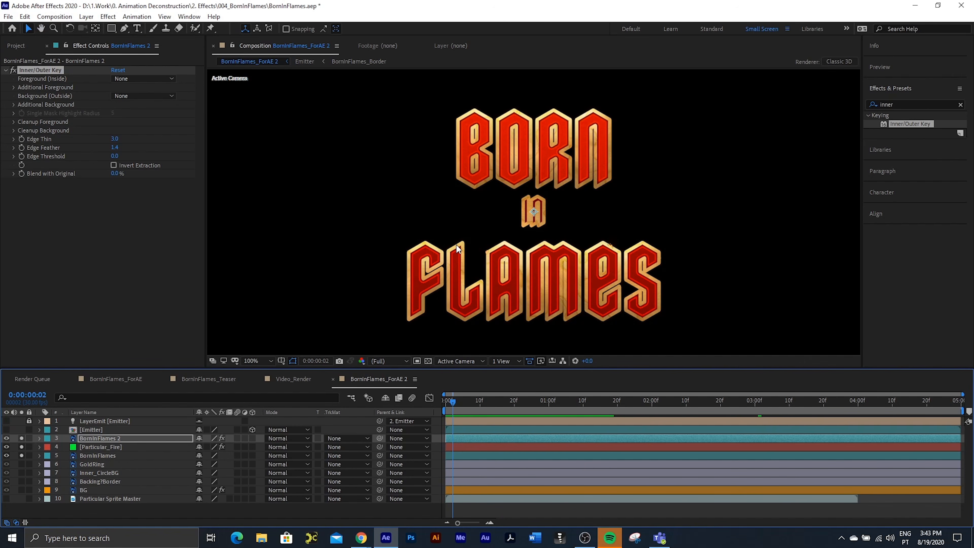
Step: In the Emitter composition, lower the White Solid 1 mask point beside the L of FLAMES to include the letter's whole upper tip
{"action": "left_click", "coordinate": [104, 431]}
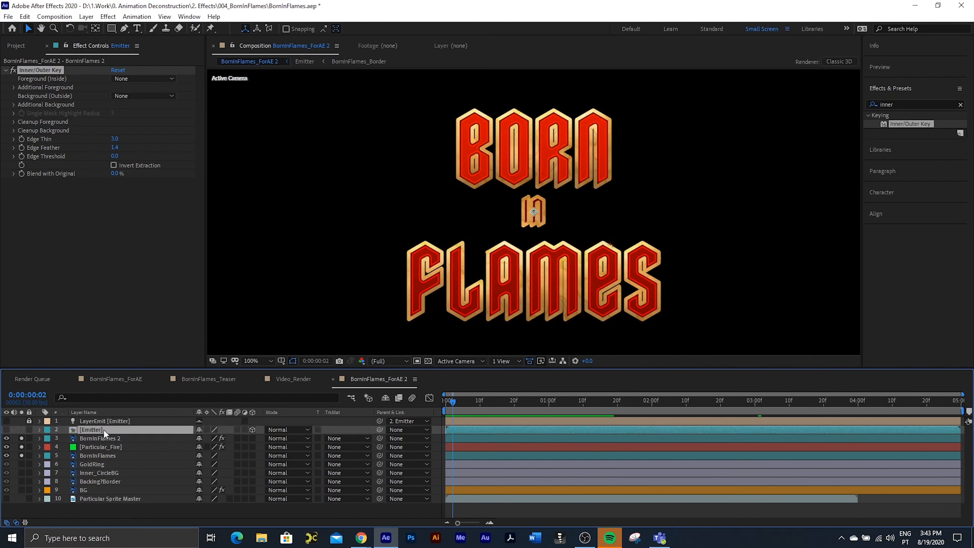
{"action": "double_click", "coordinate": [104, 431]}
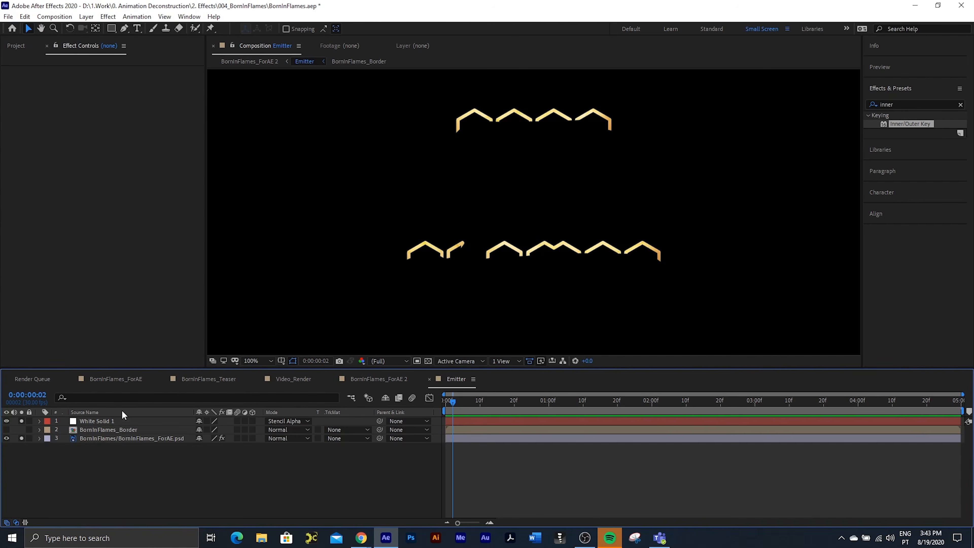
{"action": "left_click", "coordinate": [110, 421]}
{"action": "key", "text": "period"}
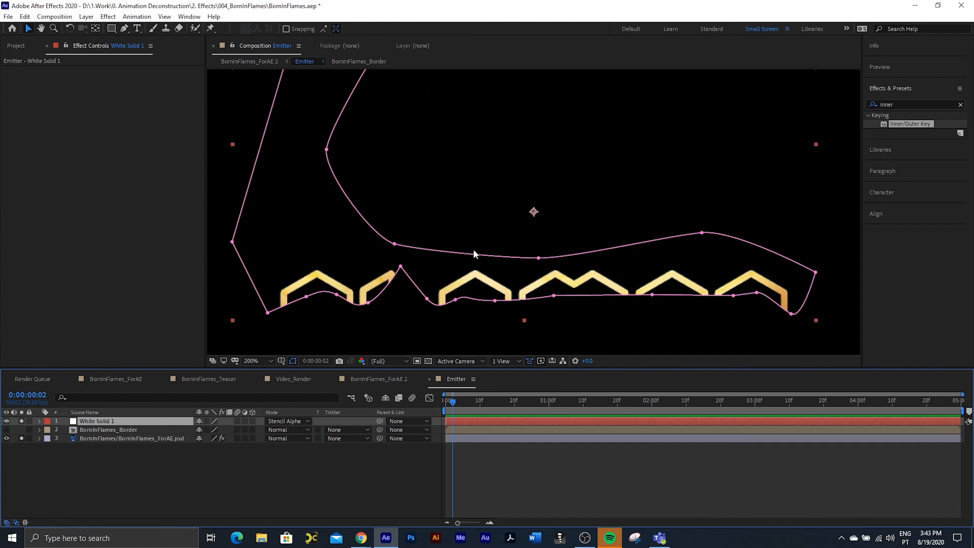
{"action": "left_click_drag", "start_coordinate": [400, 267], "coordinate": [408, 282]}
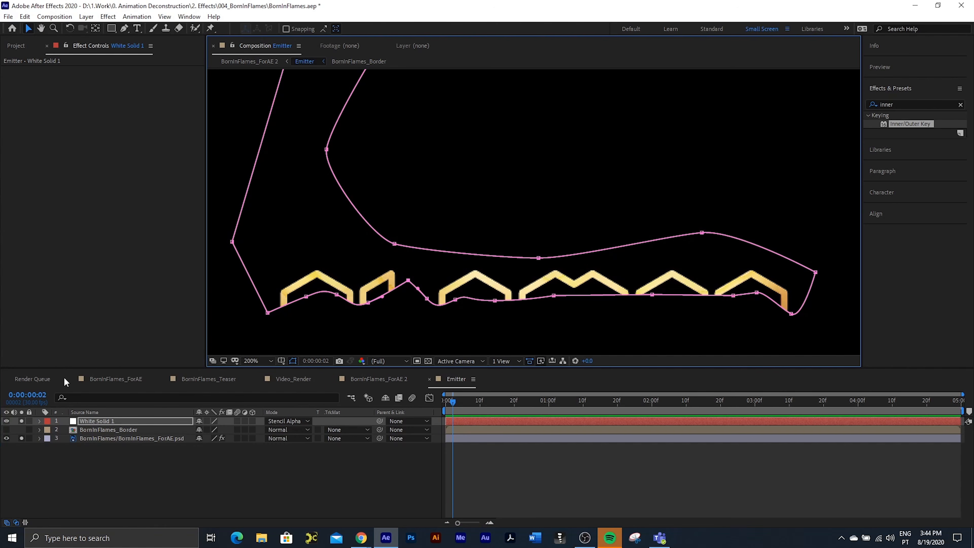
Step: Return to the BornInFlames_ForAE 2 composition and play the fire animation from the first frame
{"action": "left_click", "coordinate": [363, 380]}
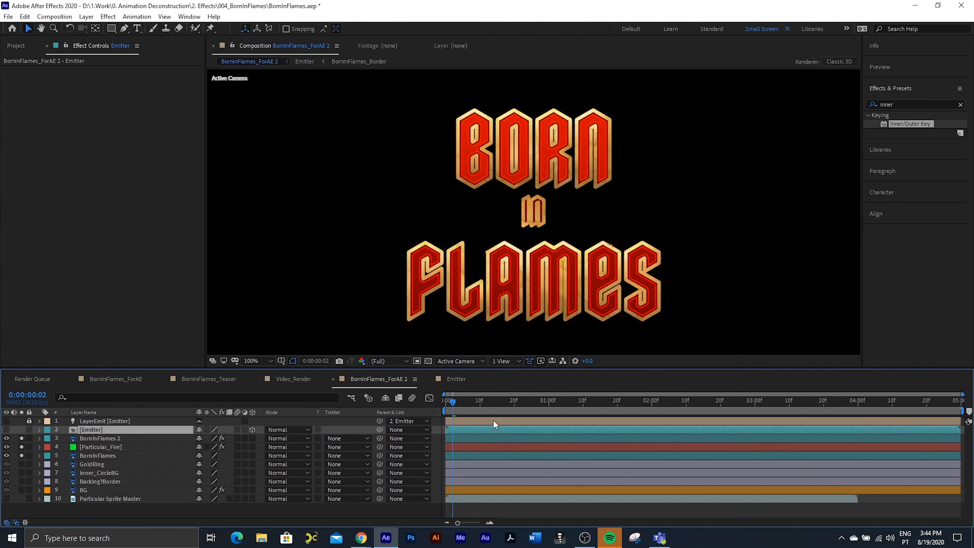
{"action": "left_click_drag", "start_coordinate": [450, 402], "coordinate": [378, 401]}
{"action": "key", "text": "space"}
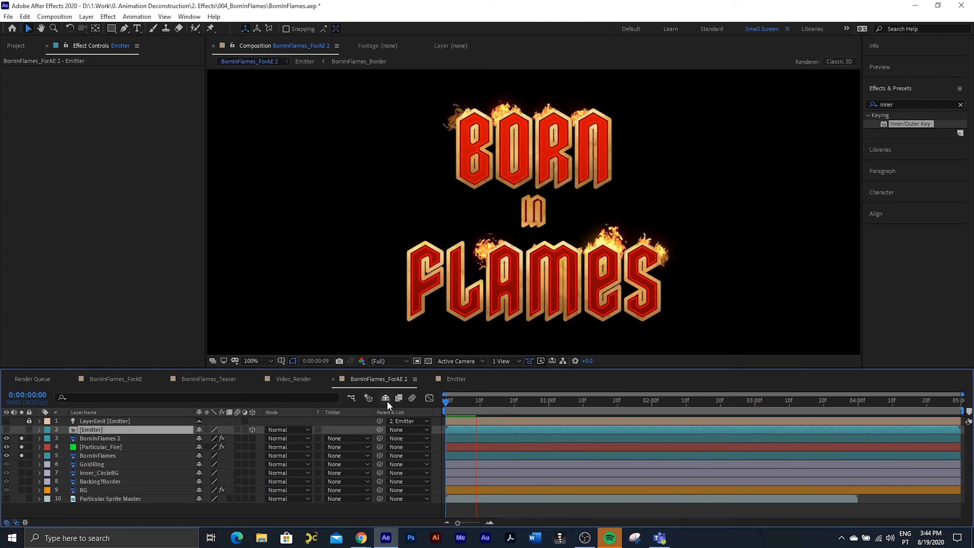
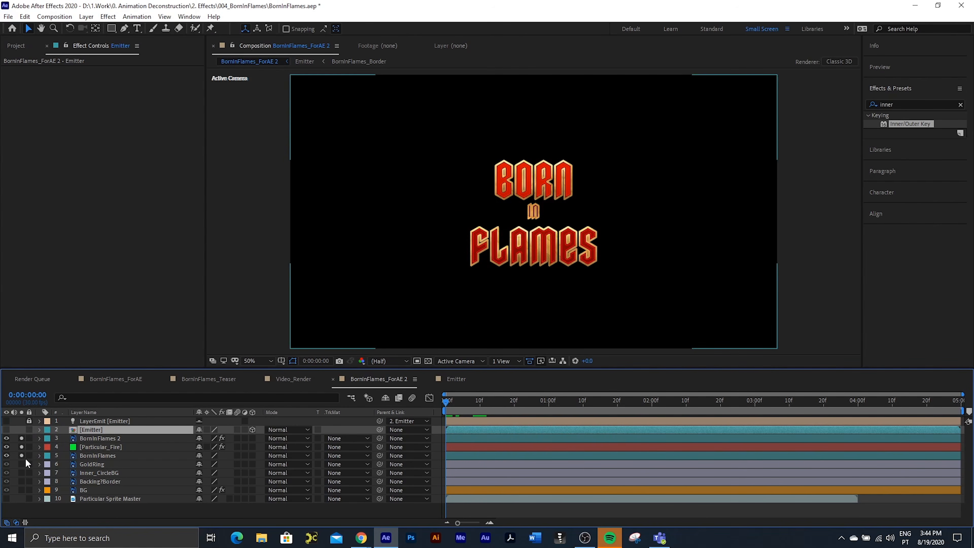
Step: Solo the GoldRing layer to preview the fire with the ring, unsolo it, and return to the first frame
{"action": "left_click", "coordinate": [22, 464]}
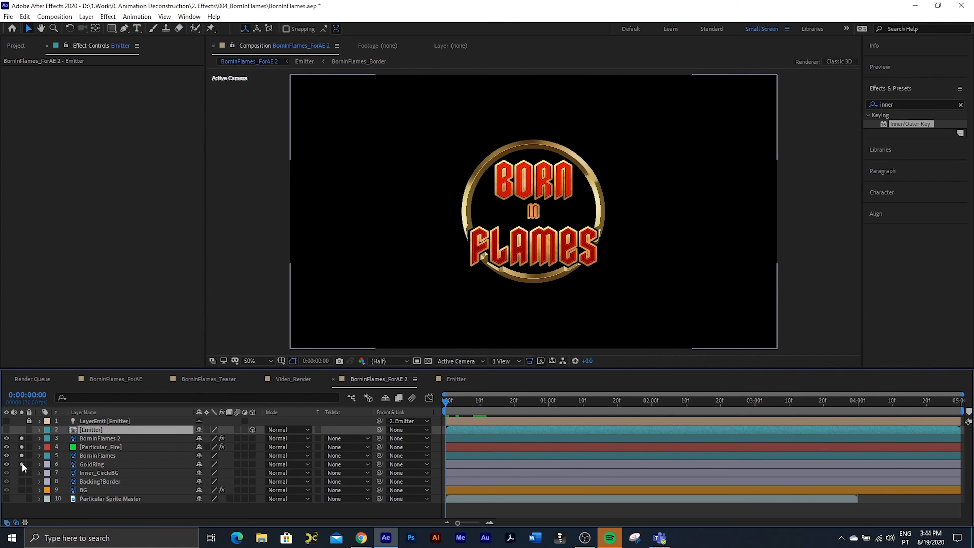
{"action": "key", "text": "space"}
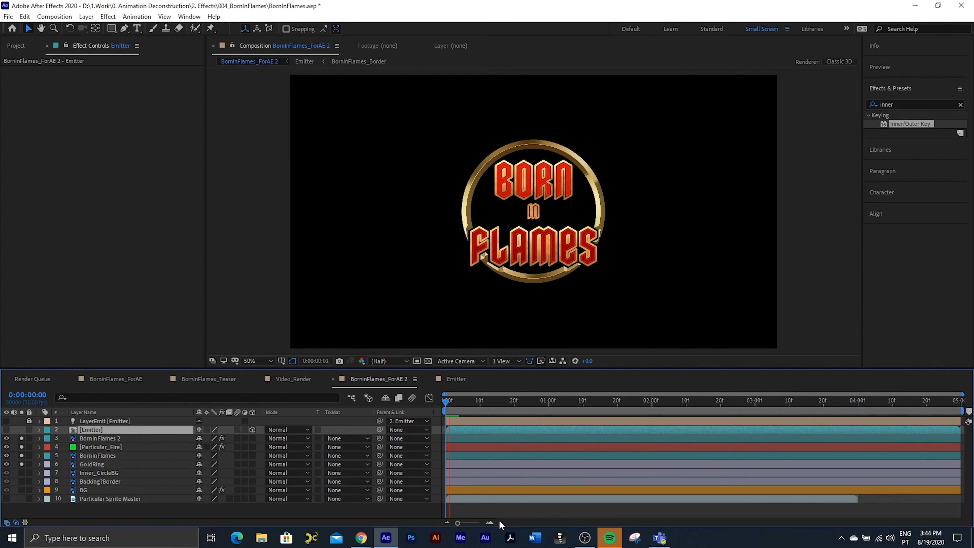
{"action": "key", "text": "space"}
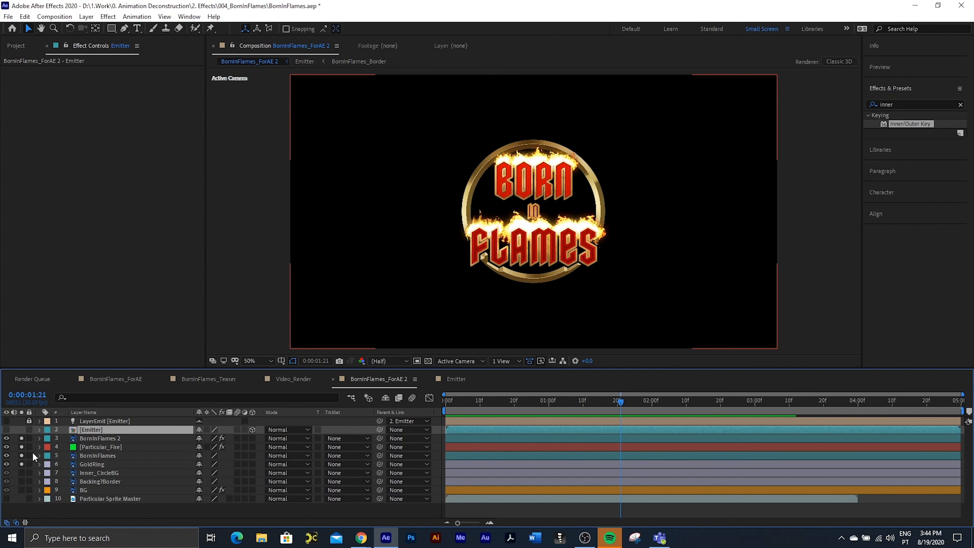
{"action": "left_click", "coordinate": [23, 464]}
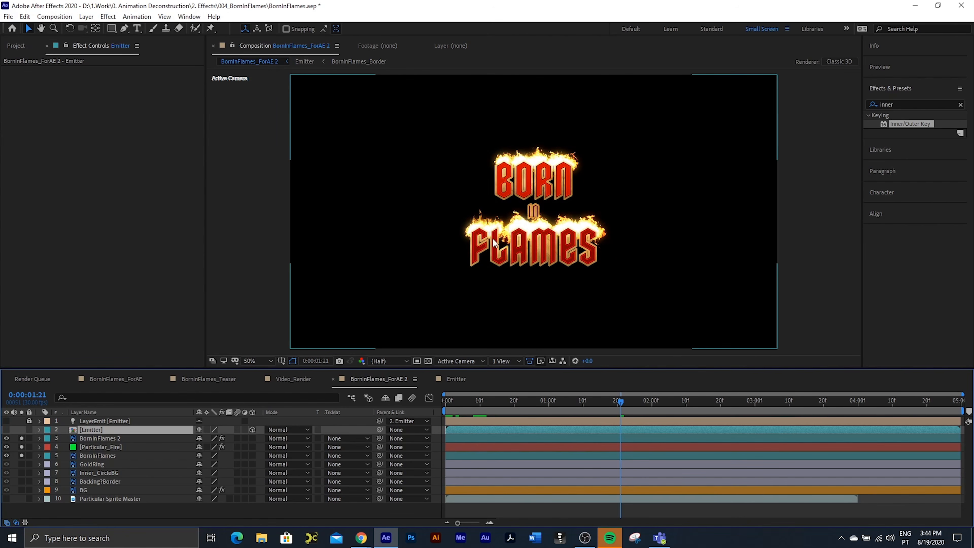
{"action": "left_click", "coordinate": [450, 402]}
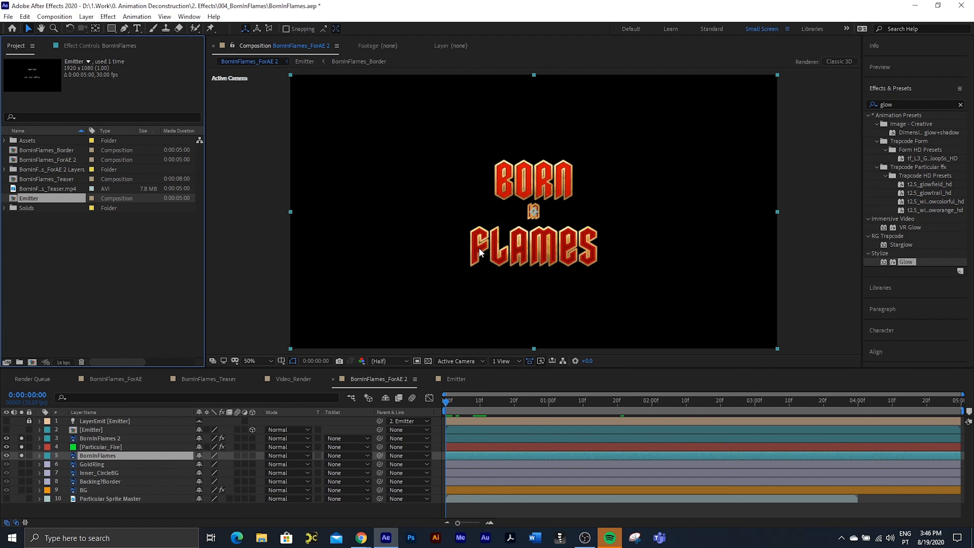
Step: Duplicate the Emitter composition in the project and name the copy GoldBorder
{"action": "key", "text": "/"}
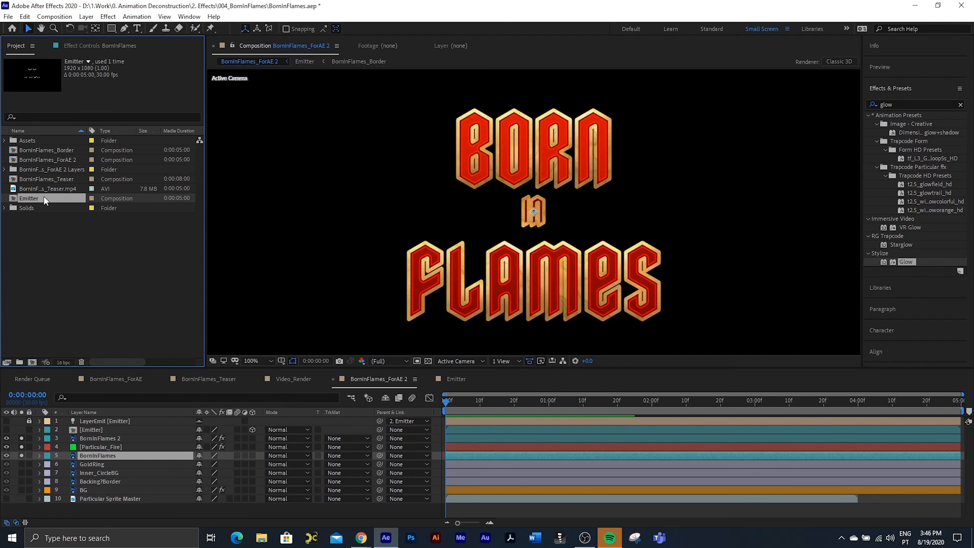
{"action": "key", "text": "ctrl+d"}
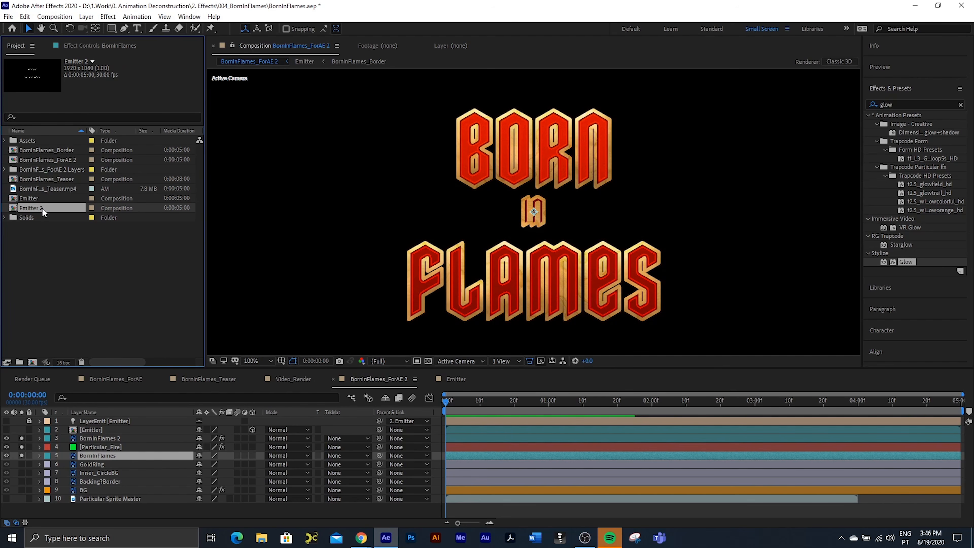
{"action": "key", "text": "Return"}
{"action": "key", "text": "BackSpace"}
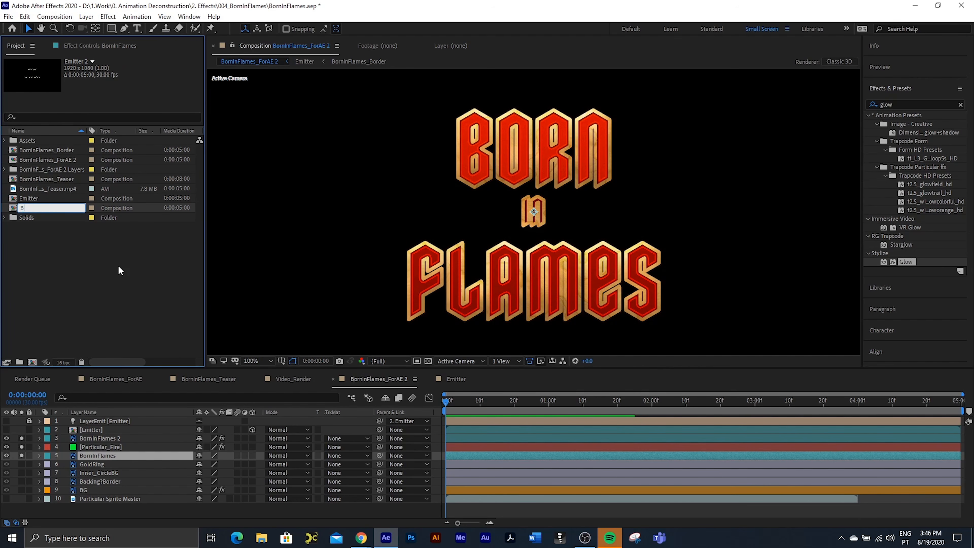
{"action": "type", "text": "GoldBorder"}
{"action": "key", "text": "Return"}
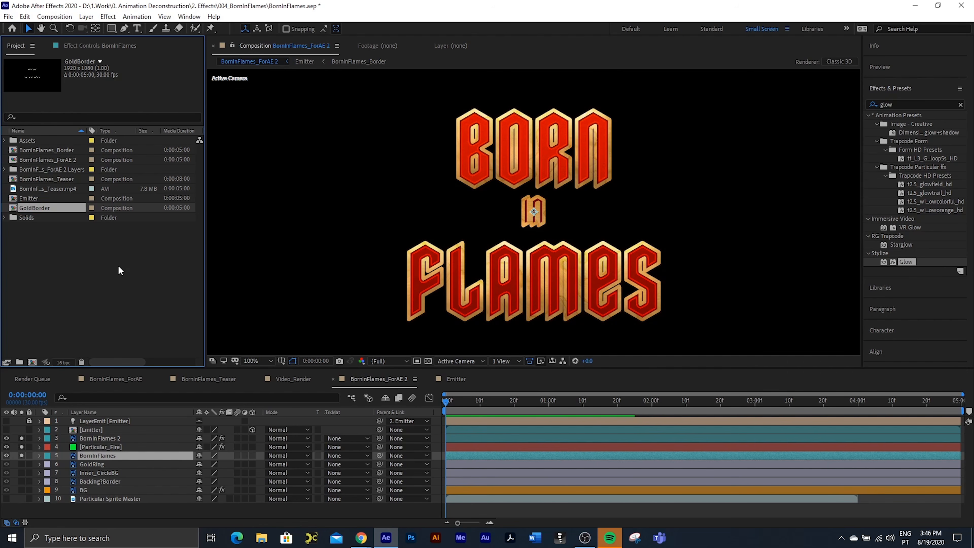
Step: In the GoldBorder composition, hide the White Solid 1 stencil layer to reveal the text's complete gold outline
{"action": "double_click", "coordinate": [53, 210]}
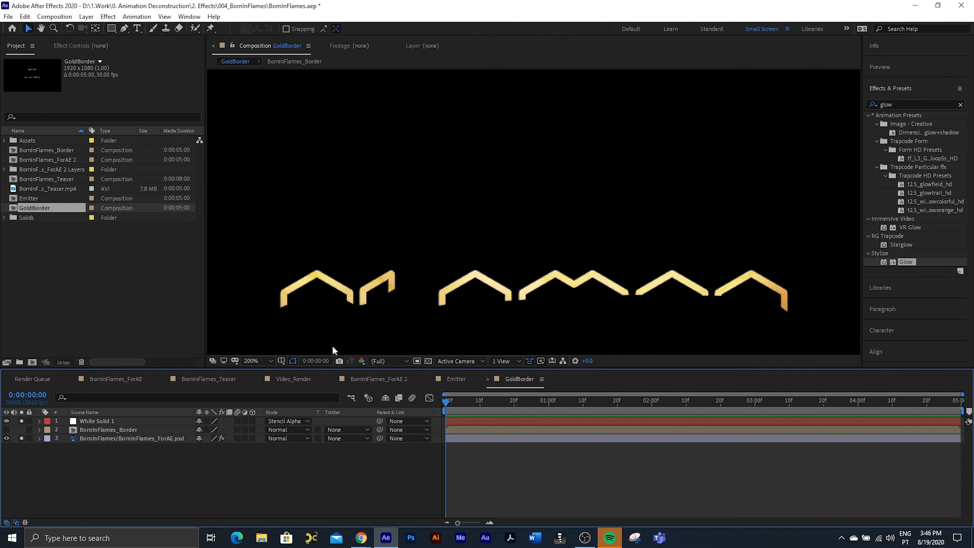
{"action": "left_click", "coordinate": [6, 421]}
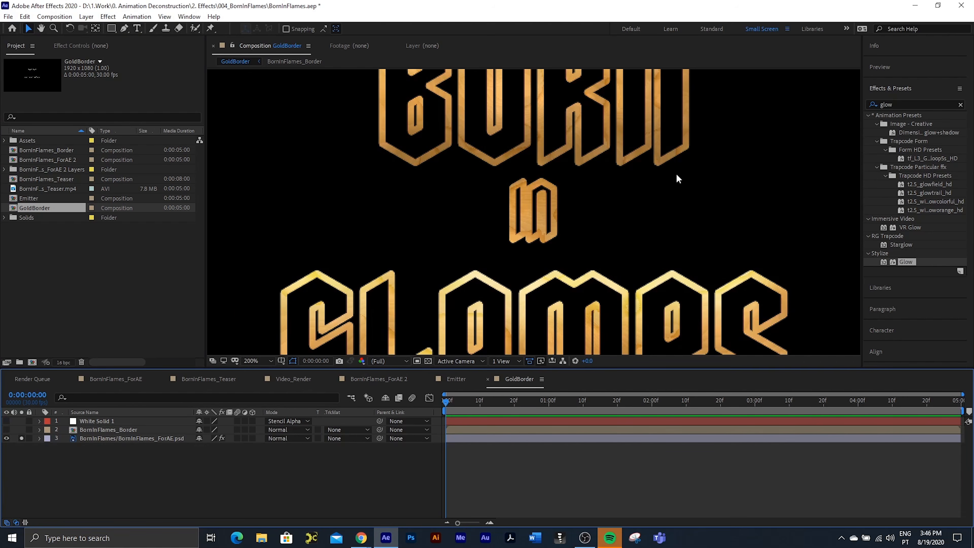
{"action": "key", "text": "slash"}
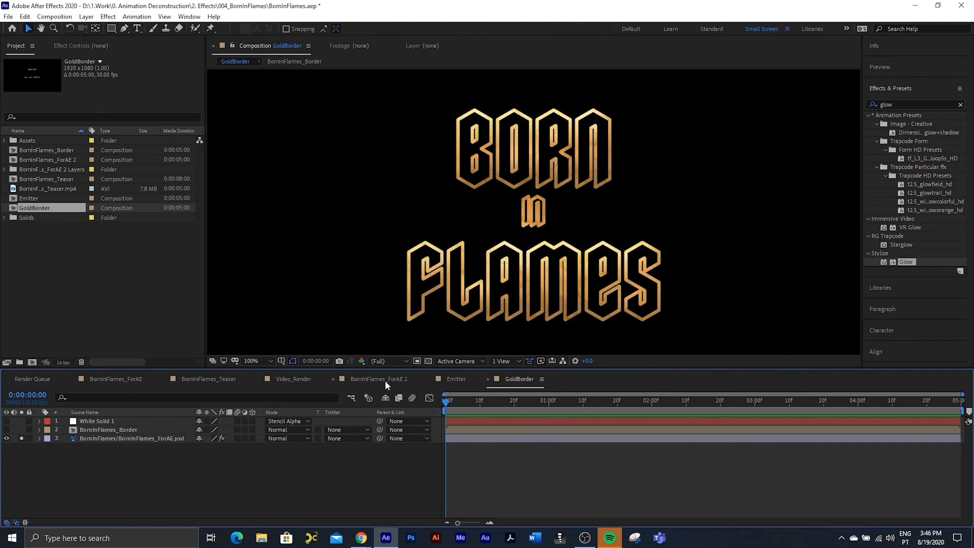
Step: Close the Emitter and GoldBorder compositions and return to the BornInFlames_ForAE 2 composition
{"action": "left_click", "coordinate": [462, 379]}
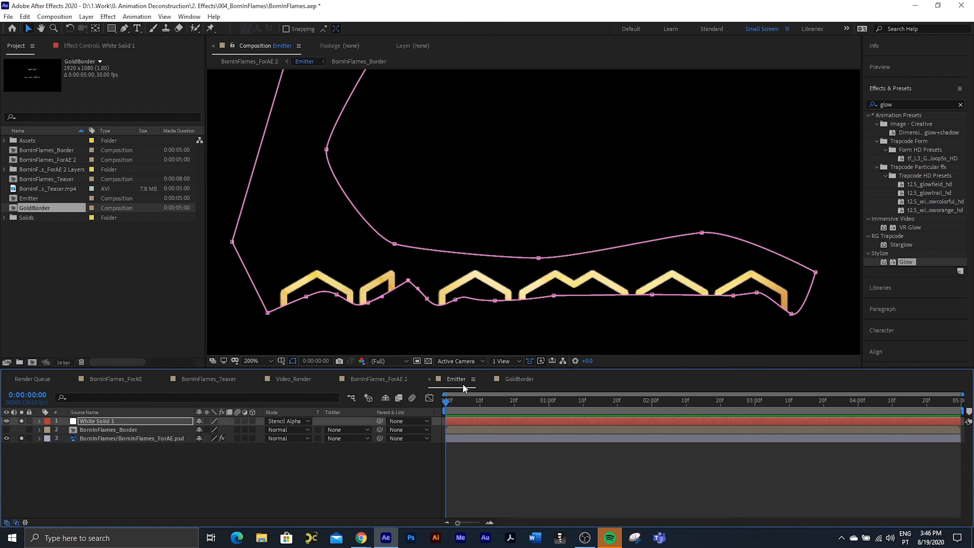
{"action": "left_click", "coordinate": [429, 379]}
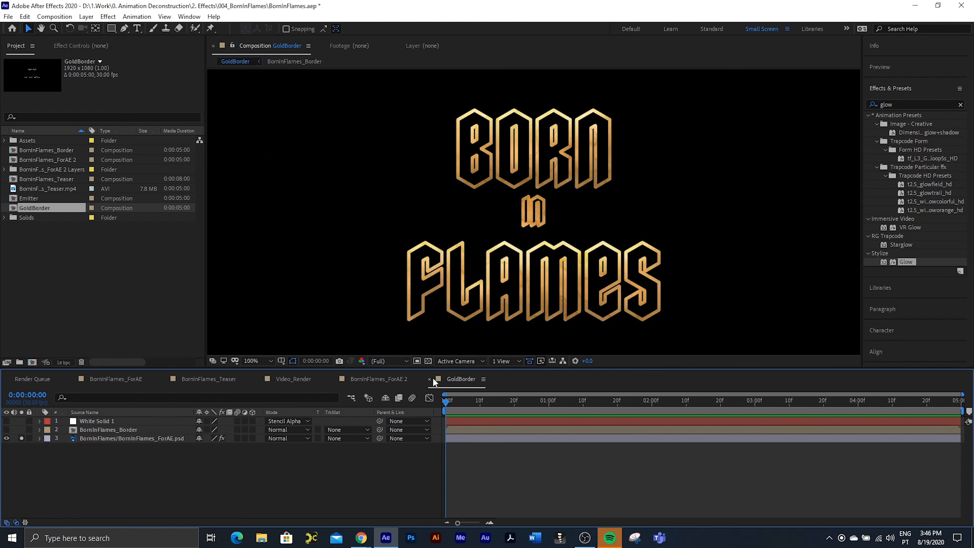
{"action": "left_click", "coordinate": [429, 379]}
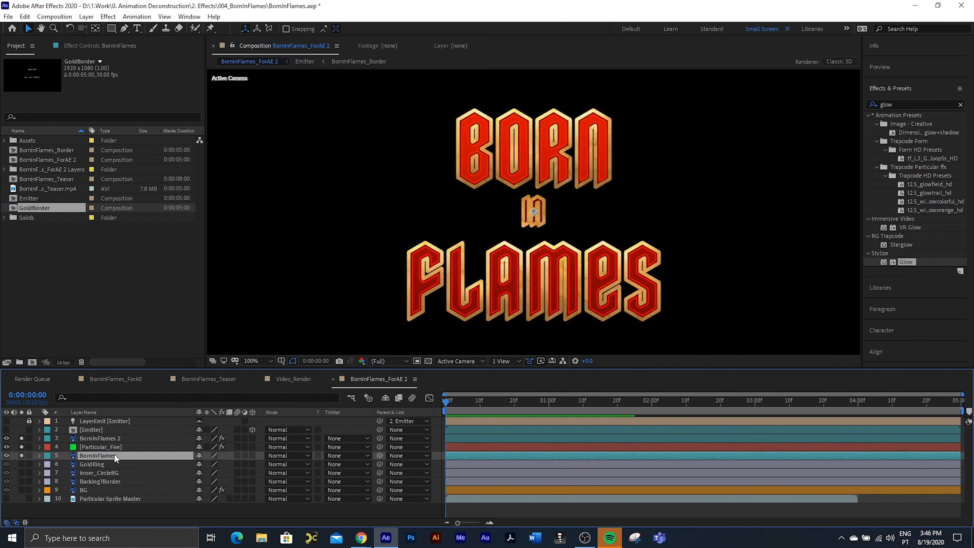
Step: Duplicate the BornInFlames layer above BornInFlames 2, replace the copy's source with the GoldBorder composition, and leave only it soloed
{"action": "key", "text": "ctrl+d"}
{"action": "left_click_drag", "start_coordinate": [113, 454], "coordinate": [114, 434]}
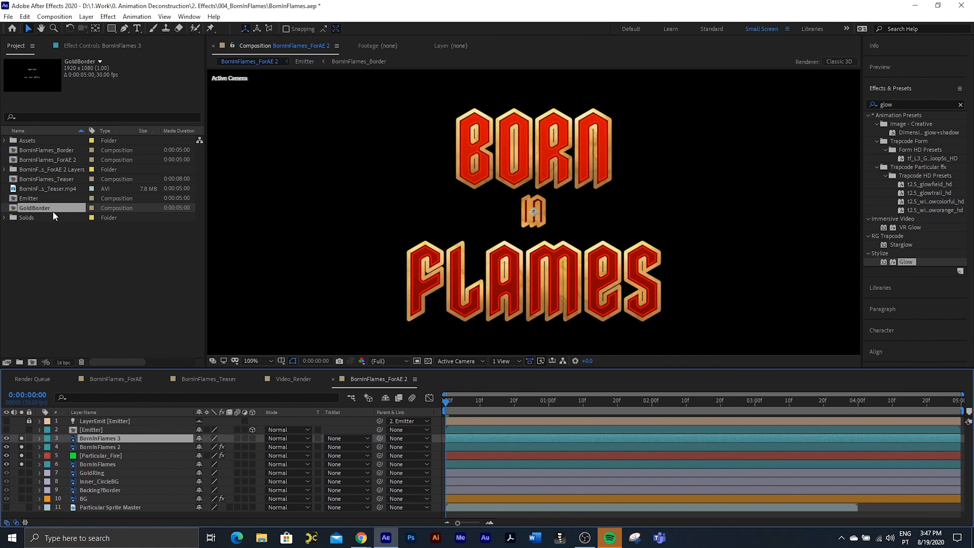
{"action": "left_click_drag", "start_coordinate": [42, 207], "coordinate": [107, 439]}
{"action": "left_click_drag", "start_coordinate": [22, 446], "coordinate": [25, 471]}
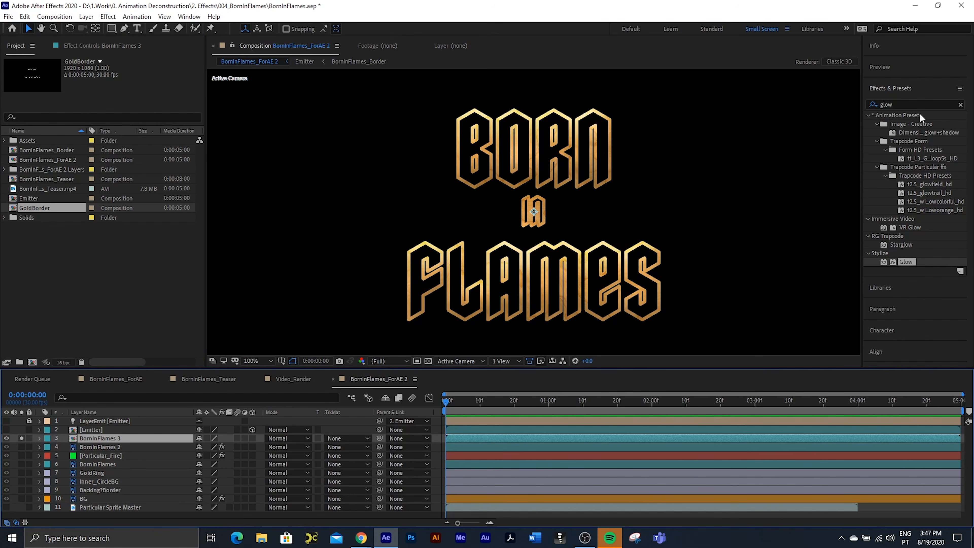
Step: Apply the Glow effect to the BornInFlames 3 layer with Glow Threshold 66.7% and Glow Radius 23
{"action": "left_click", "coordinate": [876, 103]}
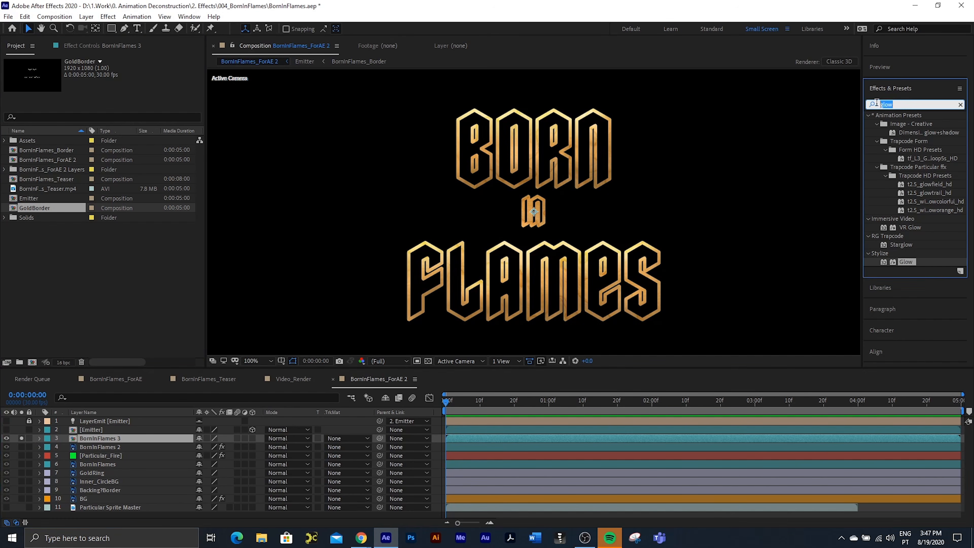
{"action": "double_click", "coordinate": [906, 262]}
{"action": "left_click", "coordinate": [116, 87]}
{"action": "left_click", "coordinate": [122, 262]}
{"action": "left_click_drag", "start_coordinate": [117, 87], "coordinate": [213, 96]}
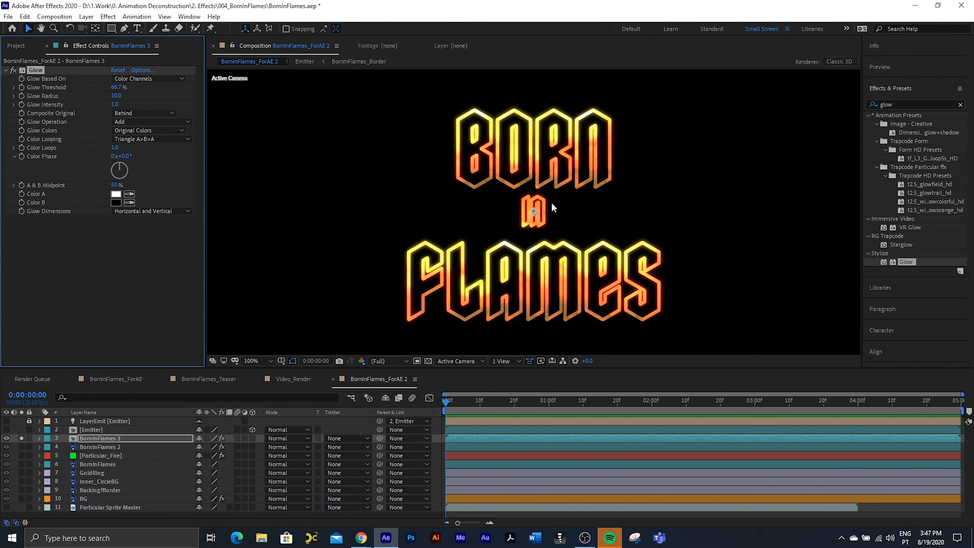
{"action": "left_click_drag", "start_coordinate": [114, 96], "coordinate": [123, 98]}
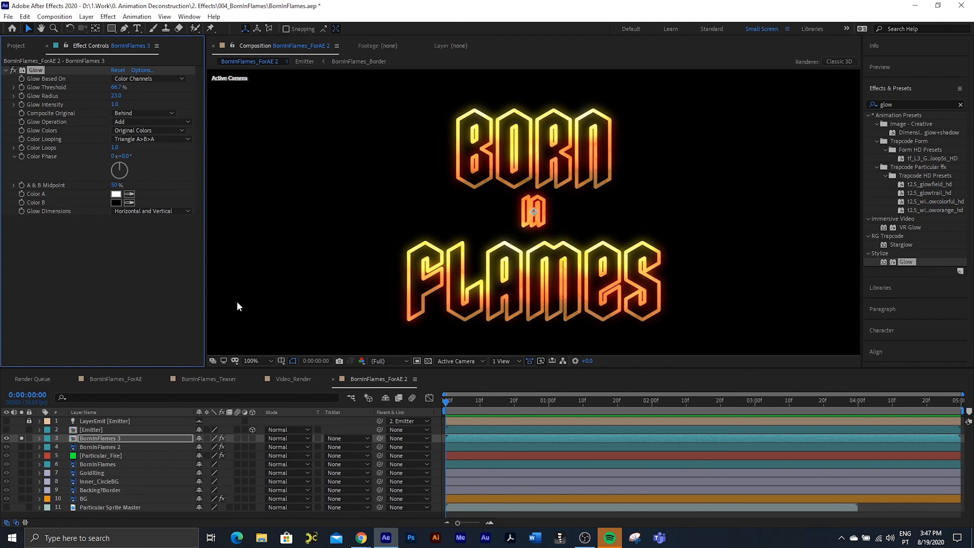
Step: Solo the BornInFlames 2 layer together with the glowing border to check the glow over the red letters
{"action": "left_click", "coordinate": [22, 446]}
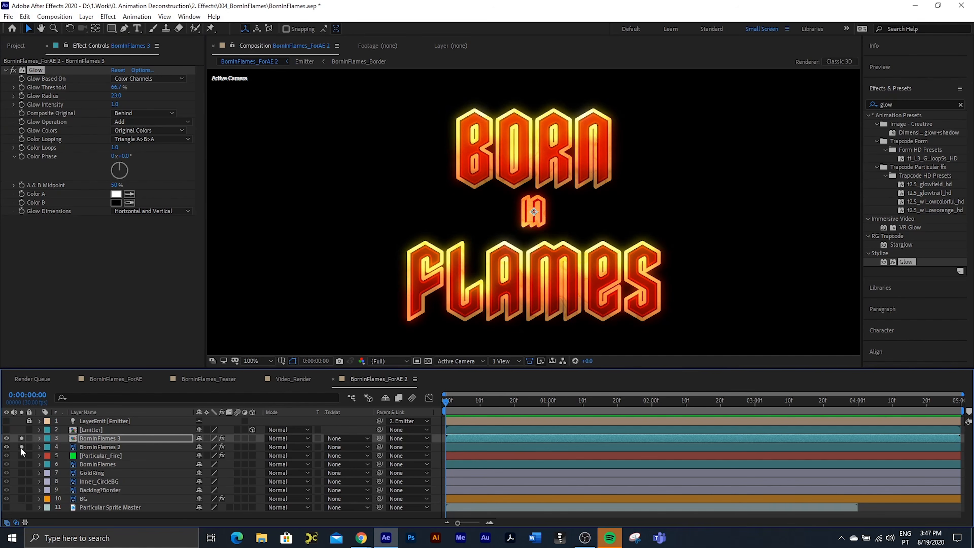
{"action": "left_click", "coordinate": [21, 447]}
{"action": "left_click", "coordinate": [21, 446]}
Step: Try the Add blending mode on the BornInFlames 3 layer and undo it
{"action": "left_click", "coordinate": [87, 439]}
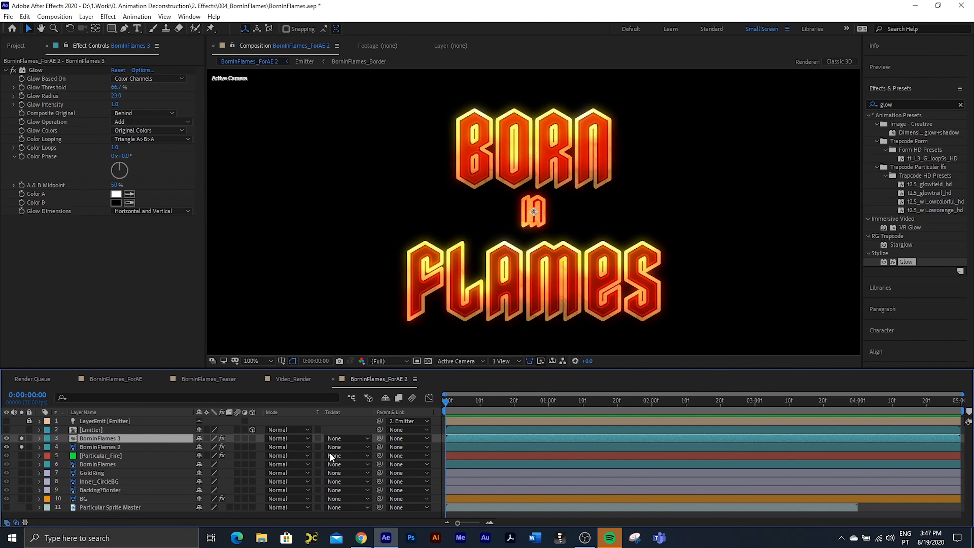
{"action": "left_click", "coordinate": [277, 437]}
{"action": "left_click", "coordinate": [323, 190]}
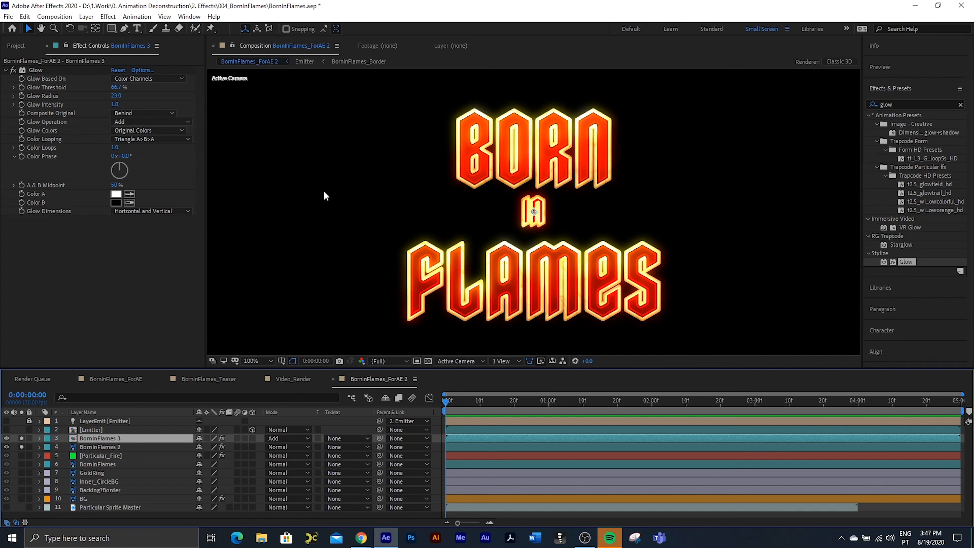
{"action": "key", "text": "ctrl+z"}
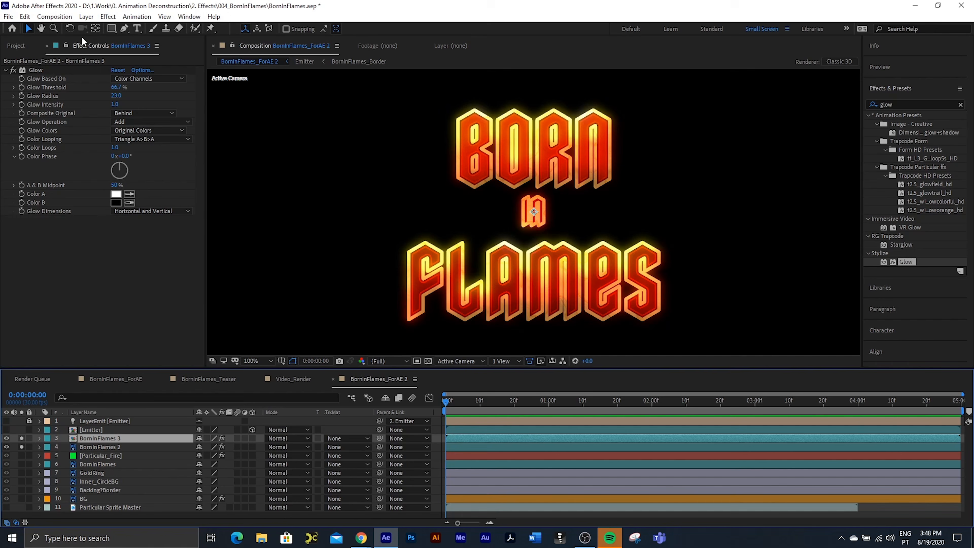
Step: Create a 1920 x 1080 px solid layer in white (FFFFFF) above the BornInFlames 3 layer
{"action": "left_click", "coordinate": [86, 16]}
{"action": "mouse_move", "coordinate": [96, 28]}
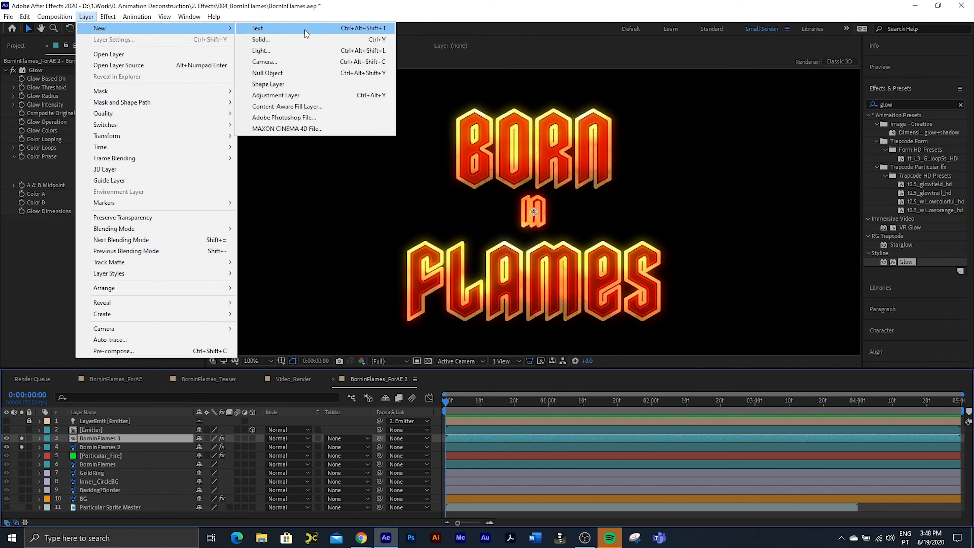
{"action": "left_click", "coordinate": [303, 39]}
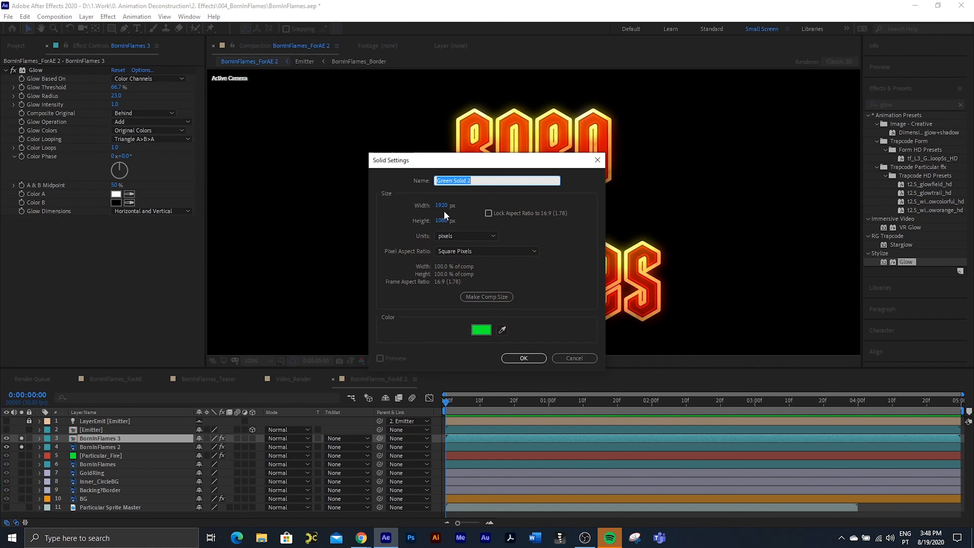
{"action": "left_click", "coordinate": [484, 332]}
{"action": "type", "text": "FFFFFF"}
{"action": "left_click", "coordinate": [882, 104]}
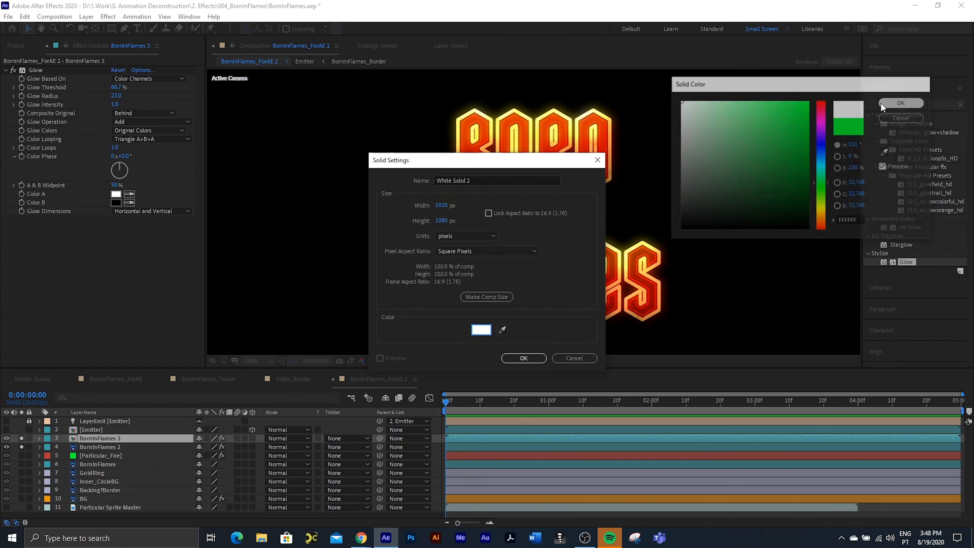
{"action": "left_click", "coordinate": [536, 357]}
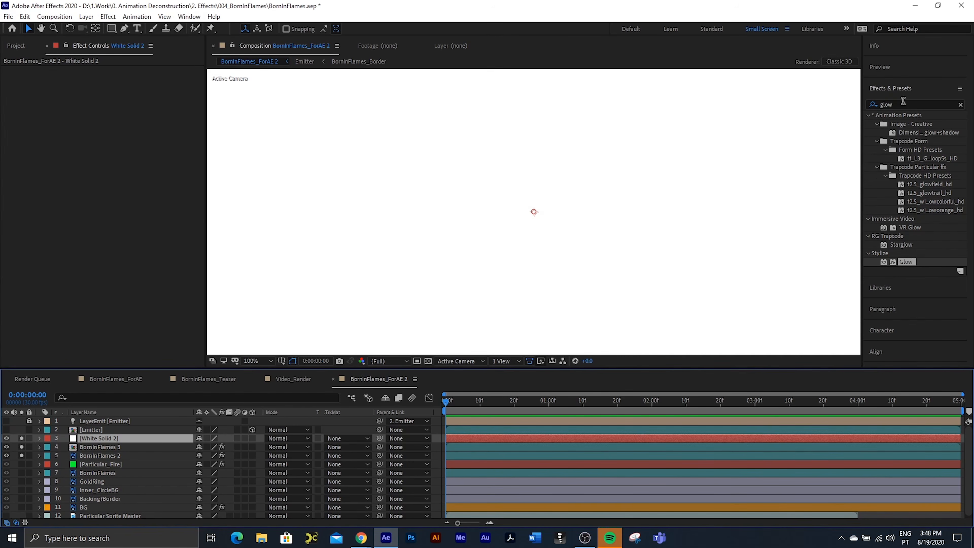
Step: Find the Fractal Noise effect and apply it to the White Solid 2 layer
{"action": "left_click_drag", "start_coordinate": [902, 103], "coordinate": [846, 103]}
{"action": "type", "text": "fract"}
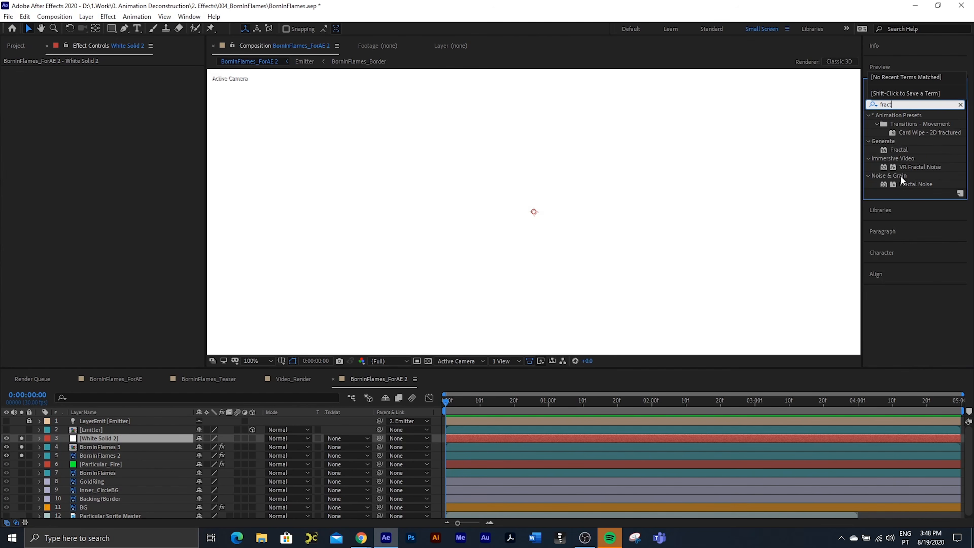
{"action": "left_click", "coordinate": [907, 184]}
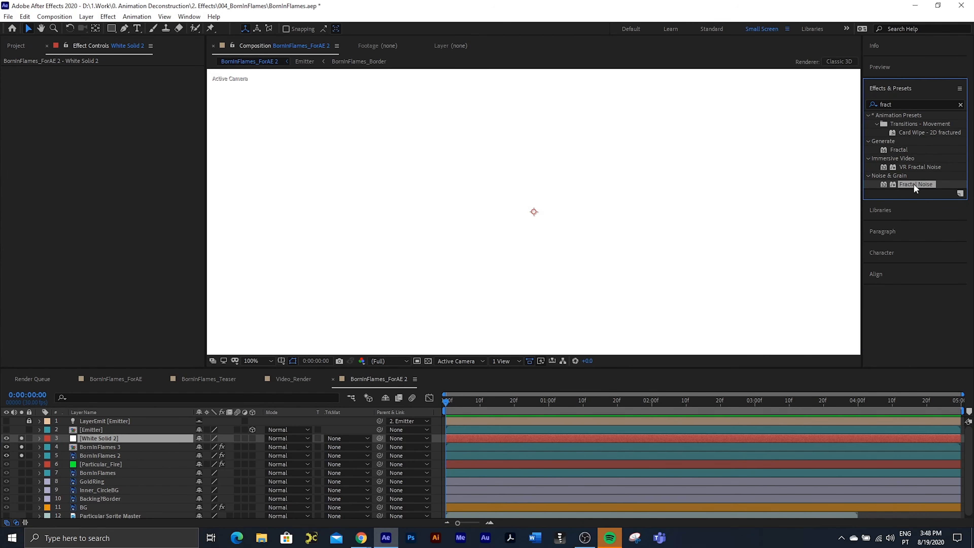
{"action": "left_click_drag", "start_coordinate": [913, 183], "coordinate": [122, 81]}
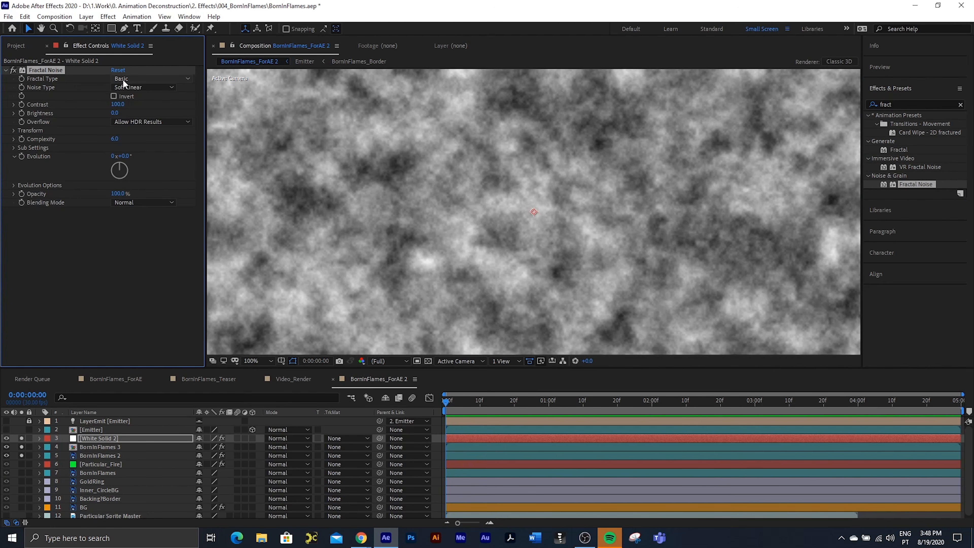
Step: Set the Fractal Noise on White Solid 2 to the Block noise type with a Complexity of 2.3
{"action": "left_click", "coordinate": [150, 89]}
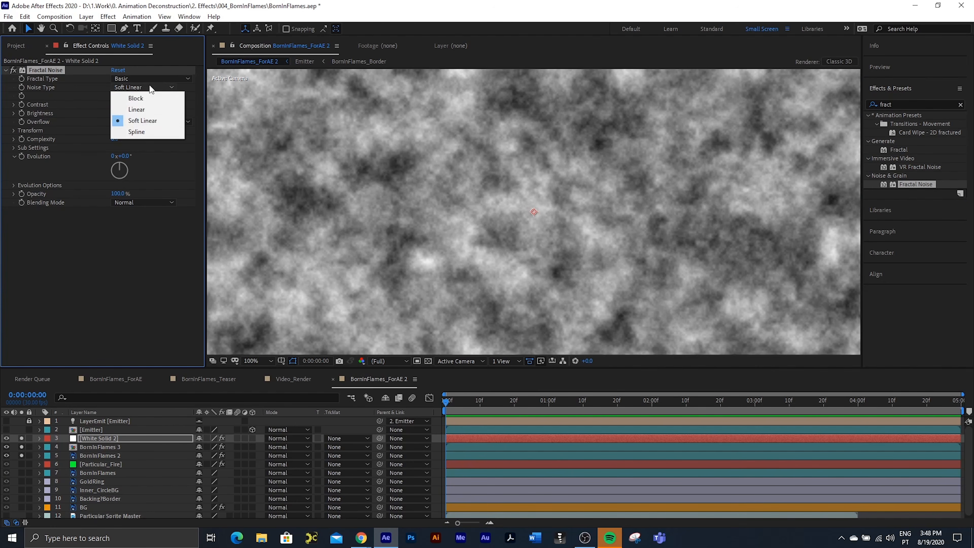
{"action": "left_click", "coordinate": [145, 93]}
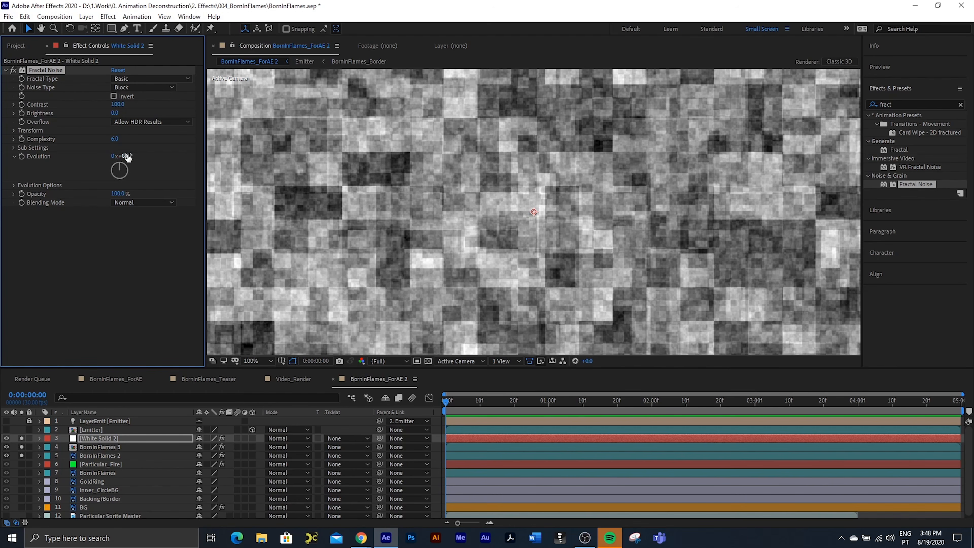
{"action": "left_click", "coordinate": [118, 139]}
{"action": "type", "text": "2"}
{"action": "key", "text": "Return"}
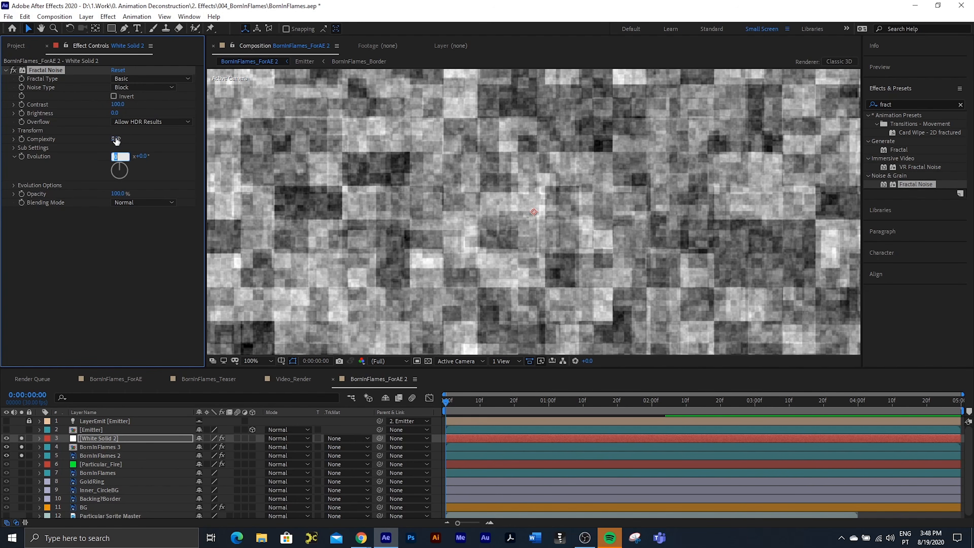
{"action": "type", "text": "2.3"}
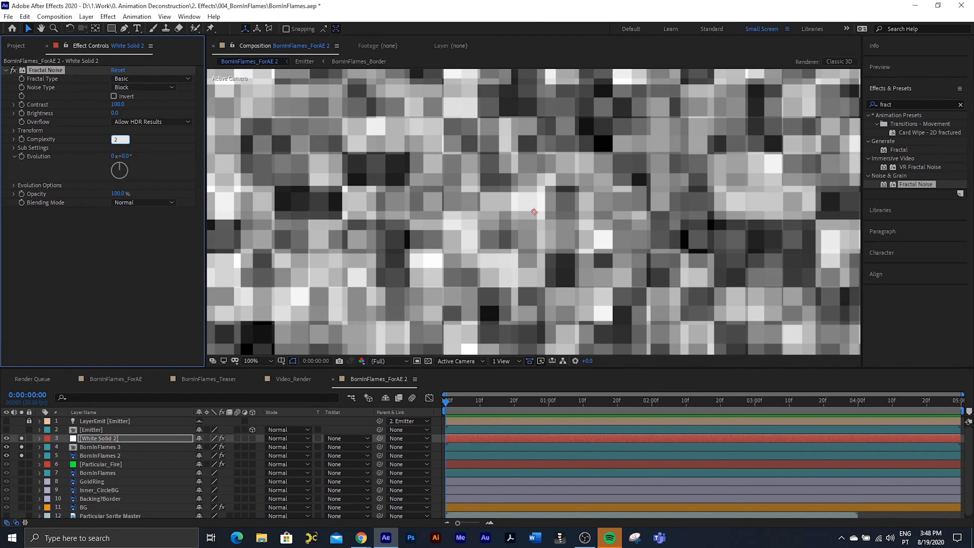
{"action": "key", "text": "Return"}
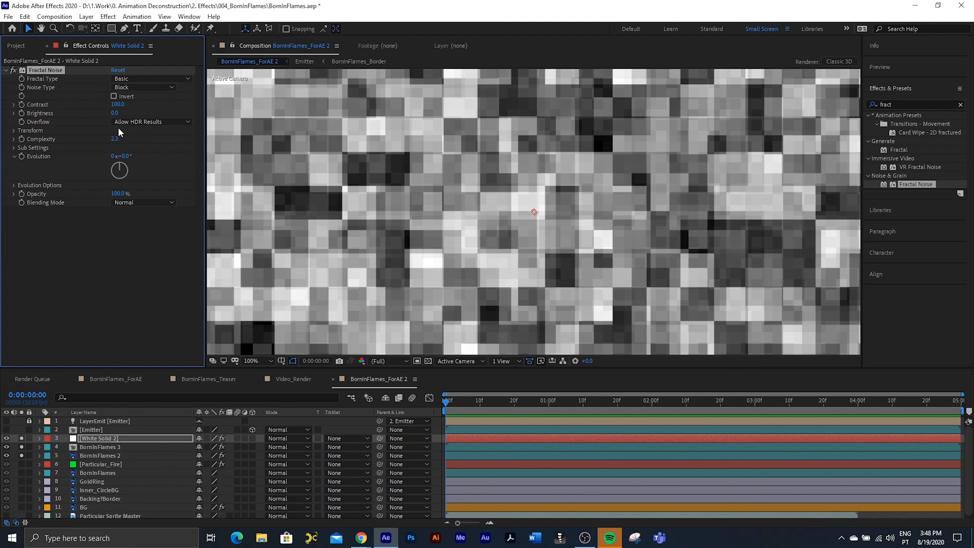
Step: Raise the Fractal Noise Contrast to 240 and set its Brightness to 50
{"action": "left_click", "coordinate": [118, 105]}
{"action": "type", "text": "200"}
{"action": "key", "text": "Return"}
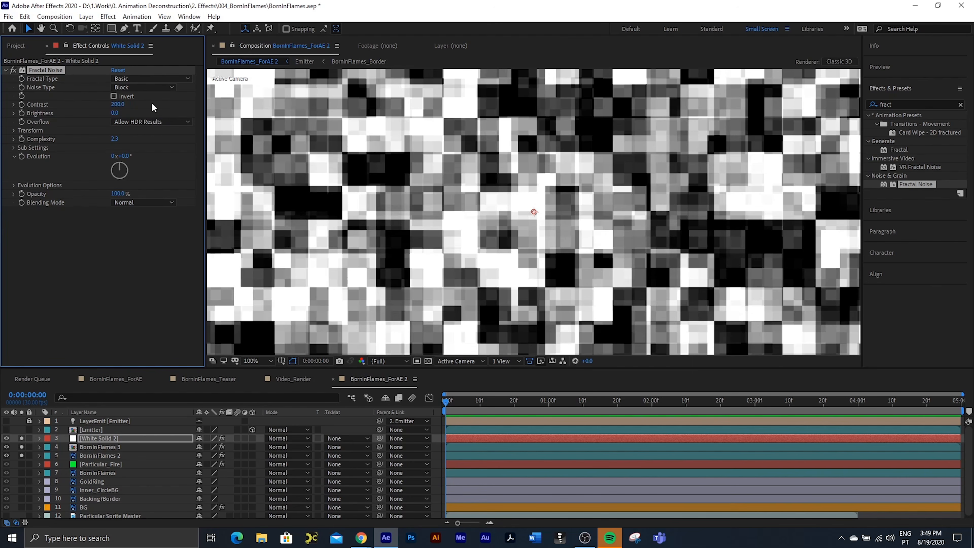
{"action": "left_click_drag", "start_coordinate": [124, 103], "coordinate": [140, 101]}
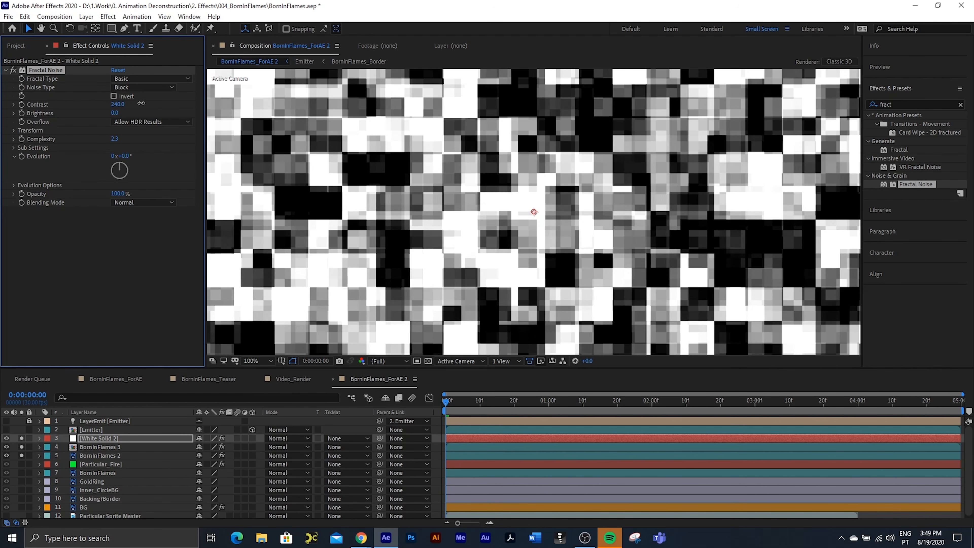
{"action": "type", "text": "50"}
{"action": "key", "text": "Return"}
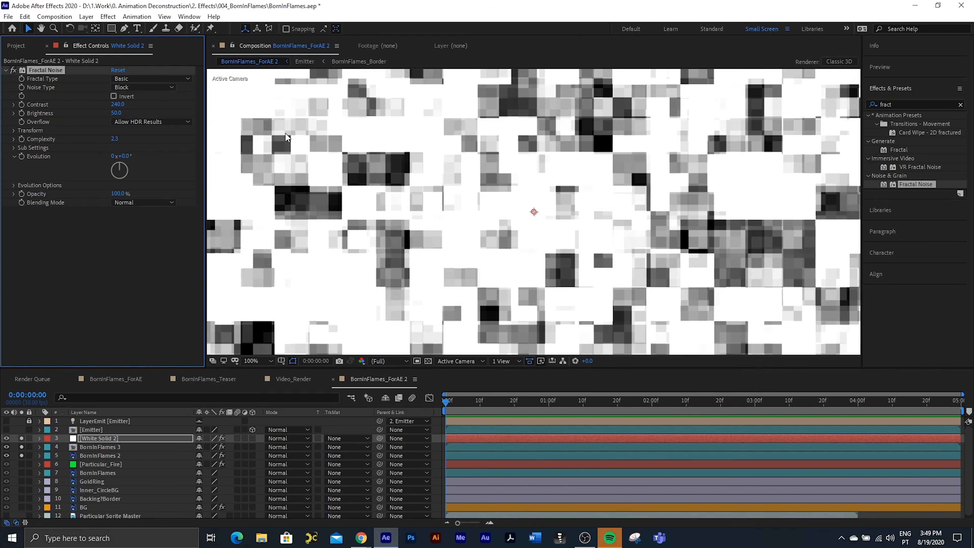
Step: Set the Fractal Noise transform Scale to 63
{"action": "key", "text": "comma"}
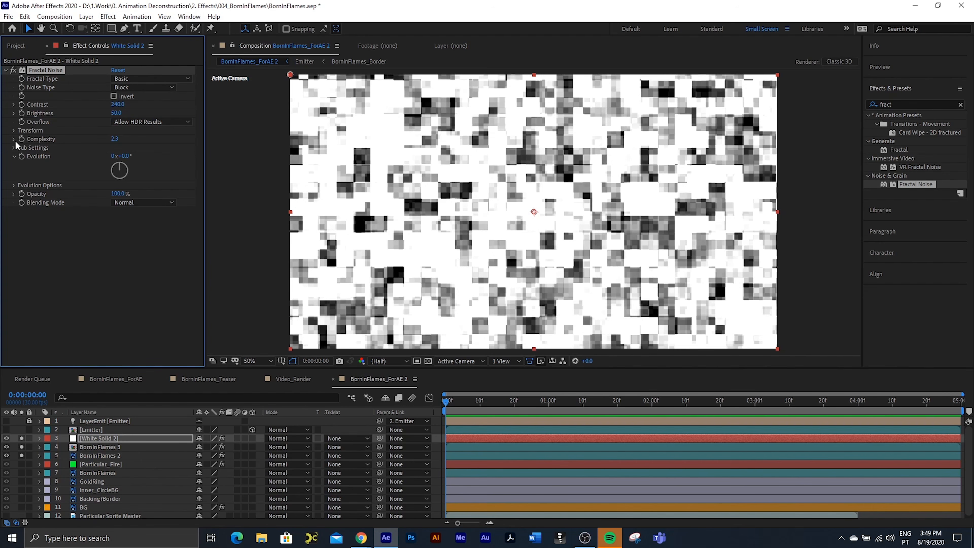
{"action": "left_click", "coordinate": [14, 131]}
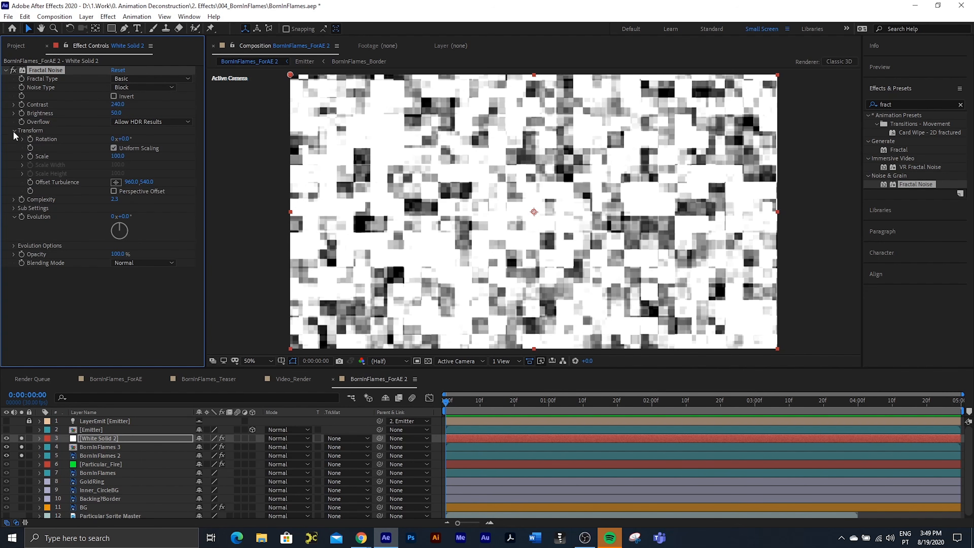
{"action": "left_click", "coordinate": [117, 155]}
{"action": "type", "text": "60"}
{"action": "key", "text": "Return"}
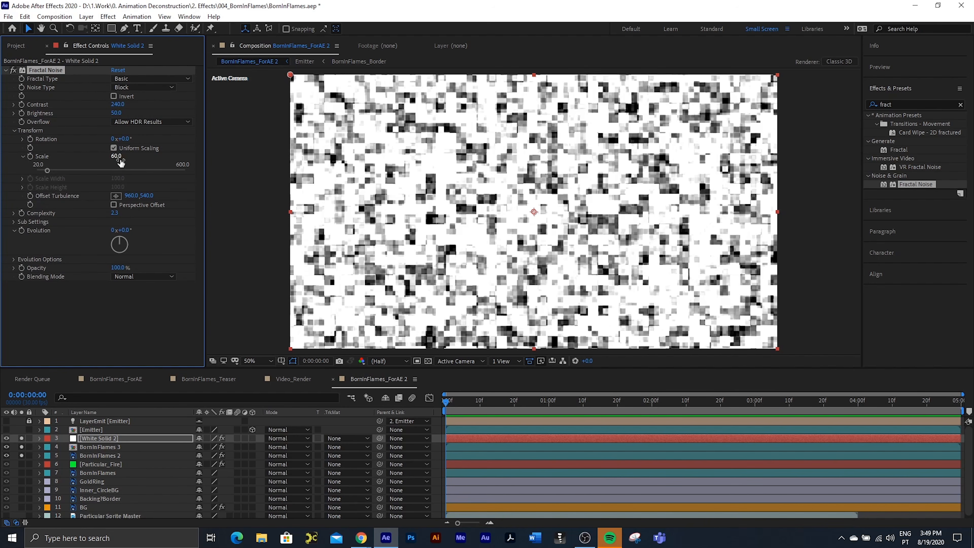
{"action": "left_click", "coordinate": [119, 157]}
{"action": "type", "text": "63"}
{"action": "key", "text": "Return"}
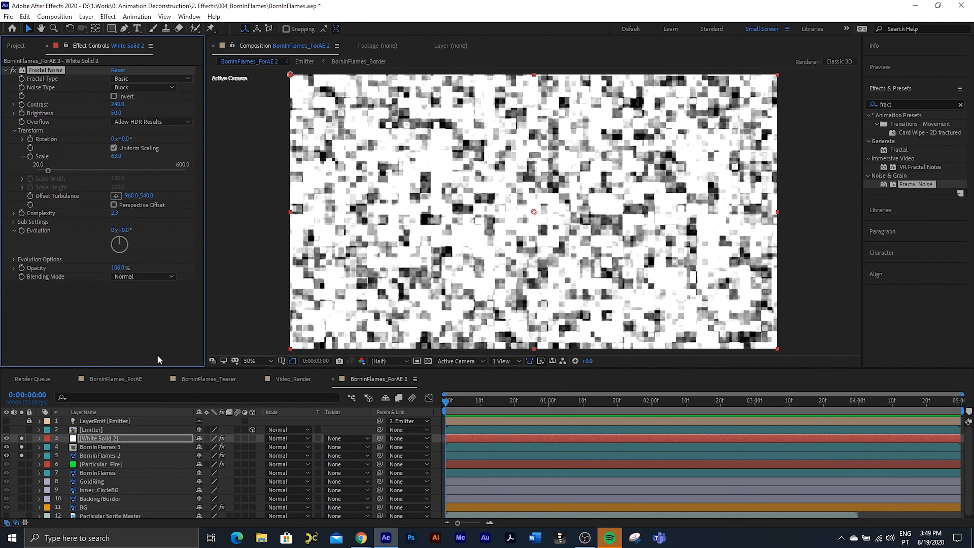
Step: Try rotating the Fractal Noise Evolution angle at the first frame and undo the change
{"action": "left_click", "coordinate": [441, 397]}
{"action": "left_click_drag", "start_coordinate": [122, 237], "coordinate": [128, 247]}
{"action": "key", "text": "ctrl+z"}
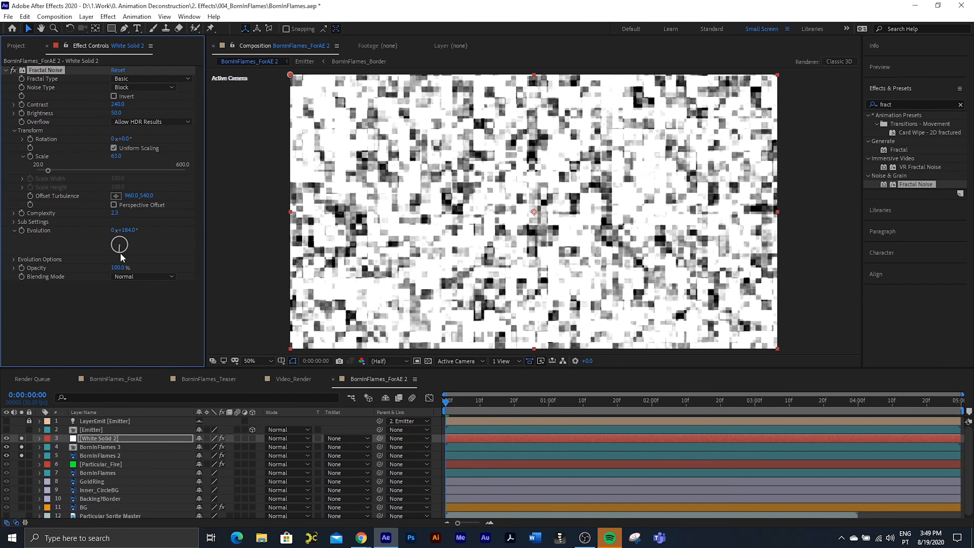
Step: Animate the Fractal Noise Evolution with the expression time*200 and preview the moving noise
{"action": "left_click", "coordinate": [22, 230], "text": "alt"}
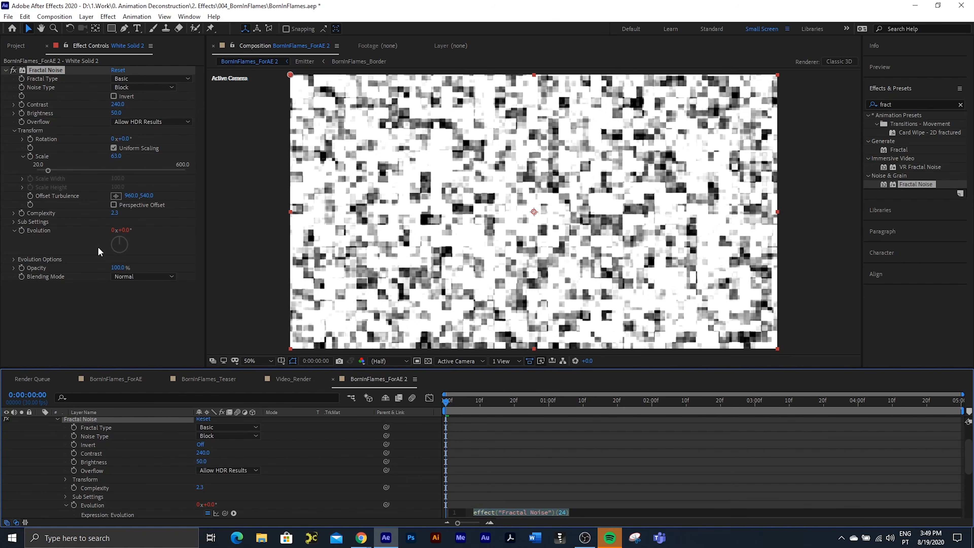
{"action": "type", "text": "time*"}
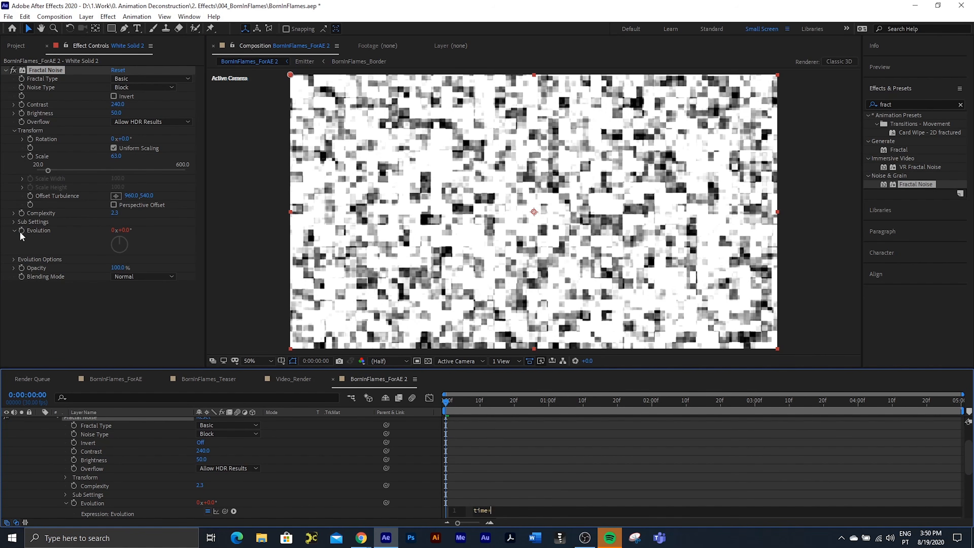
{"action": "type", "text": "200"}
{"action": "key", "text": "KP_Enter"}
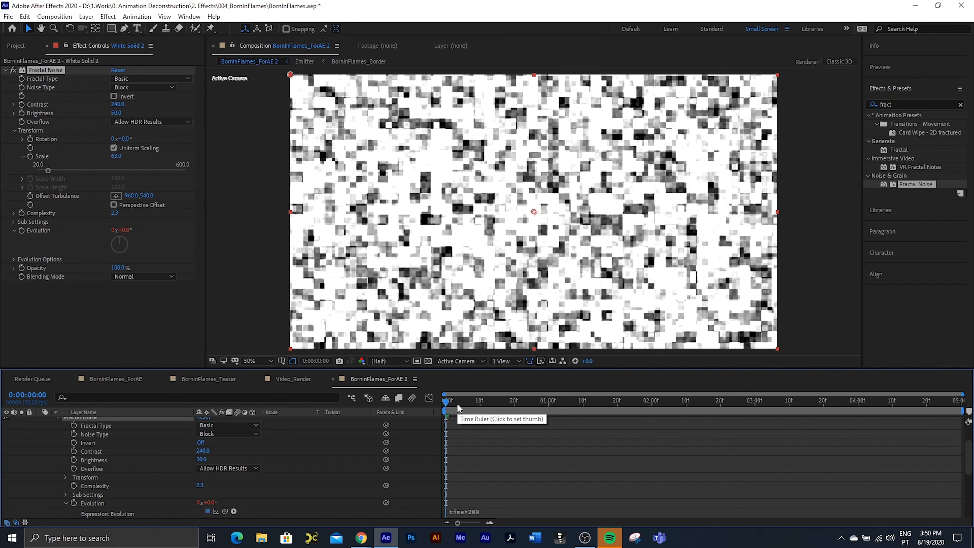
{"action": "key", "text": "space"}
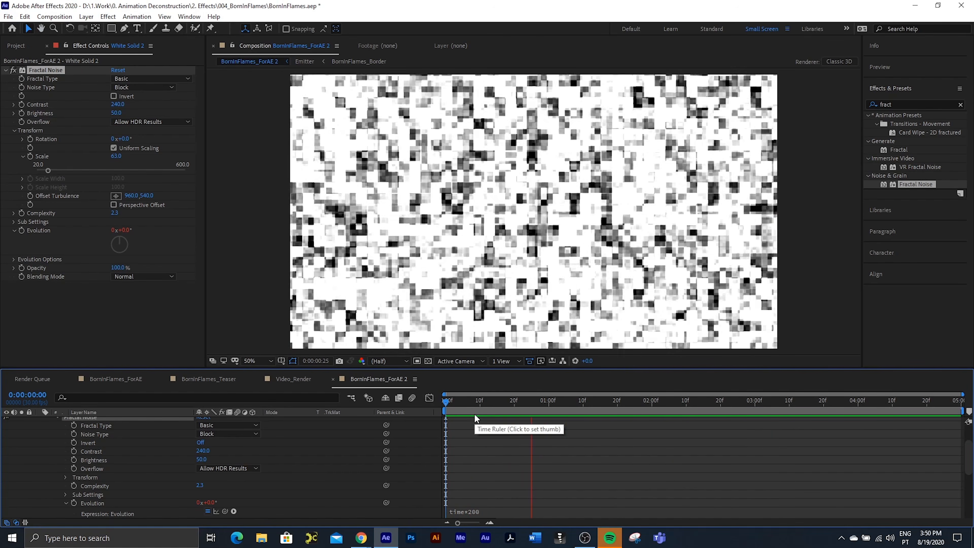
{"action": "key", "text": "space"}
Step: Collapse the White Solid 2 properties and apply CC Vector Blur to that layer with an Amount of 15
{"action": "scroll", "coordinate": [68, 462], "scroll_direction": "up", "scroll_amount": 2}
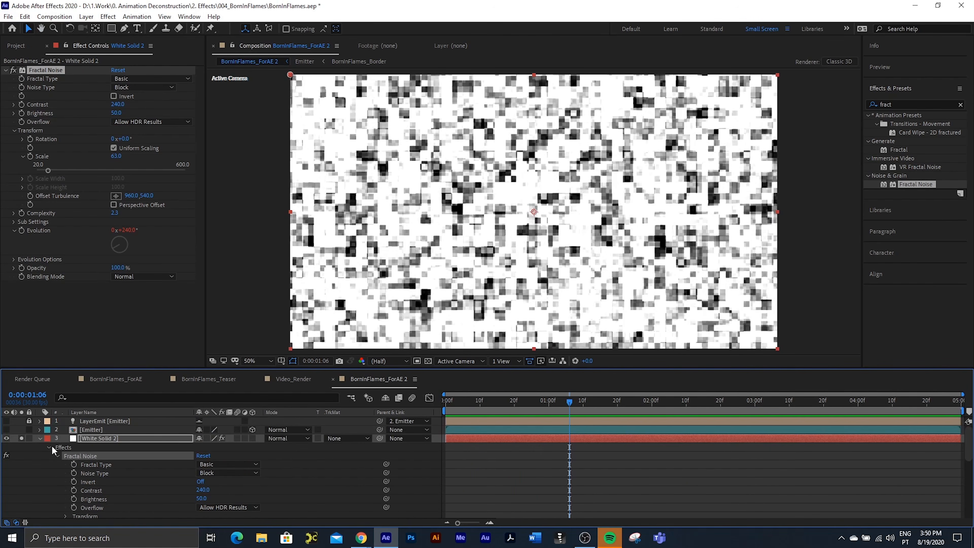
{"action": "left_click", "coordinate": [39, 438]}
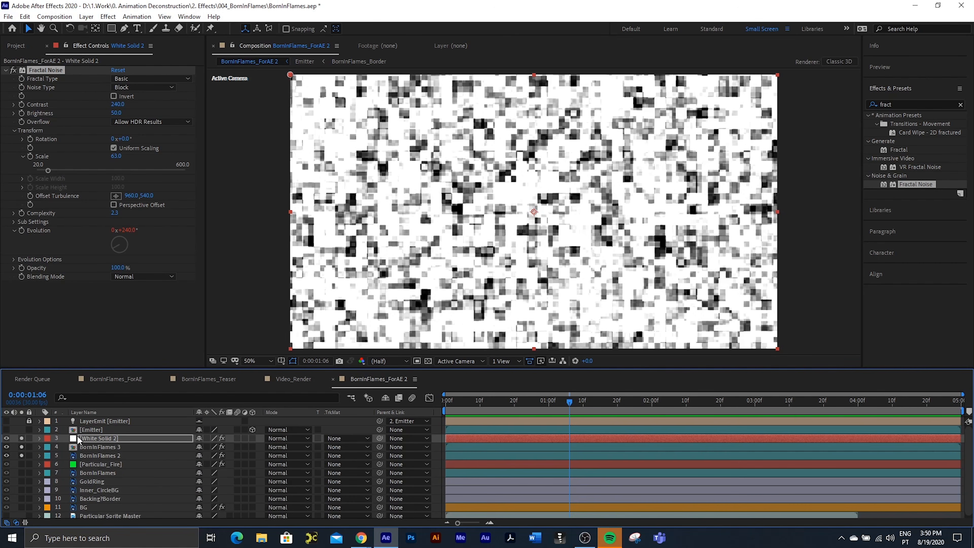
{"action": "left_click", "coordinate": [88, 438]}
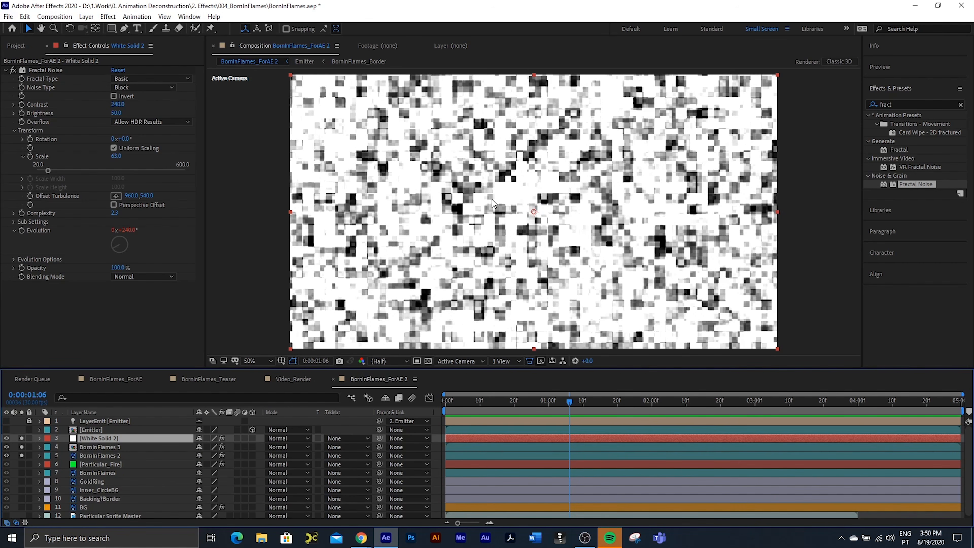
{"action": "left_click", "coordinate": [904, 105]}
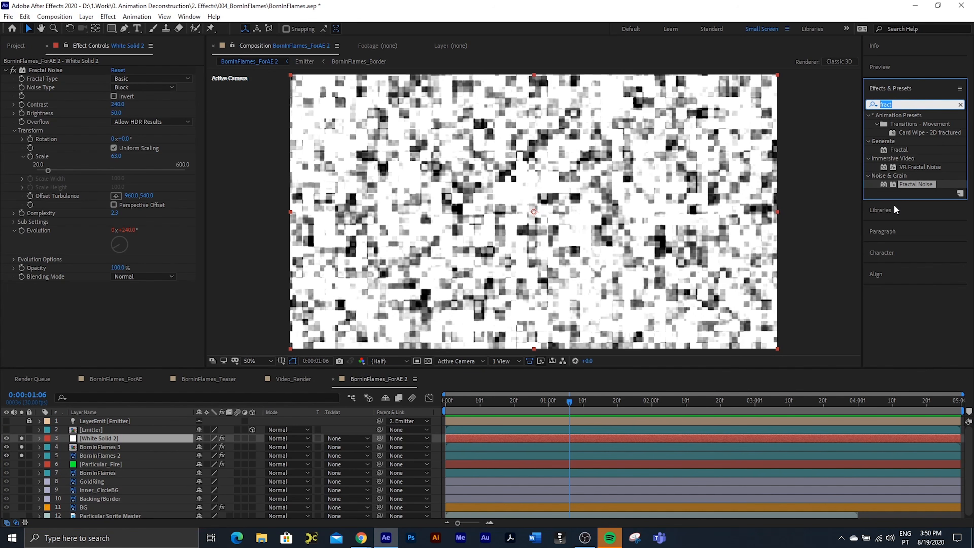
{"action": "type", "text": "vector"}
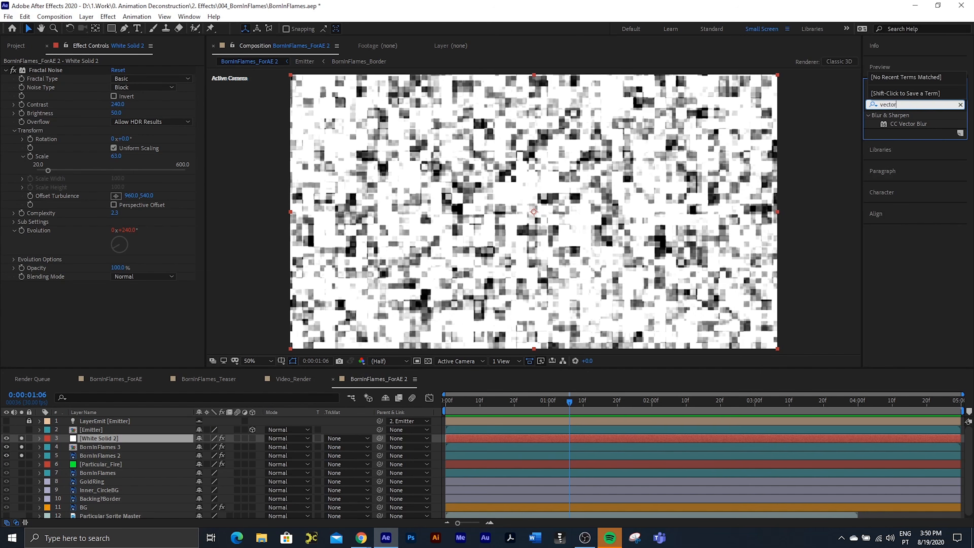
{"action": "double_click", "coordinate": [909, 123]}
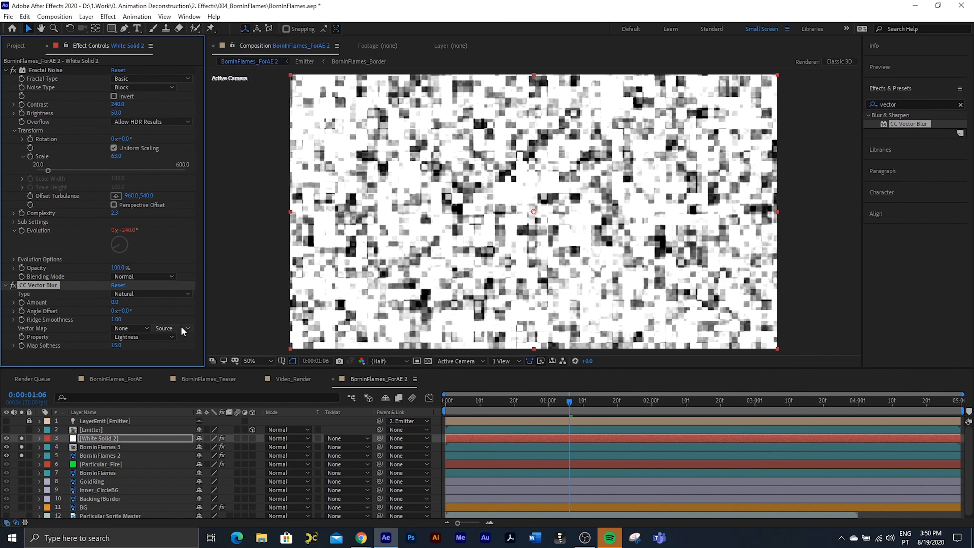
{"action": "mouse_move", "coordinate": [113, 302]}
{"action": "left_mouse_down"}
{"action": "mouse_move", "coordinate": [124, 300]}
{"action": "mouse_move", "coordinate": [95, 304]}
{"action": "mouse_move", "coordinate": [121, 301]}
{"action": "left_mouse_up"}
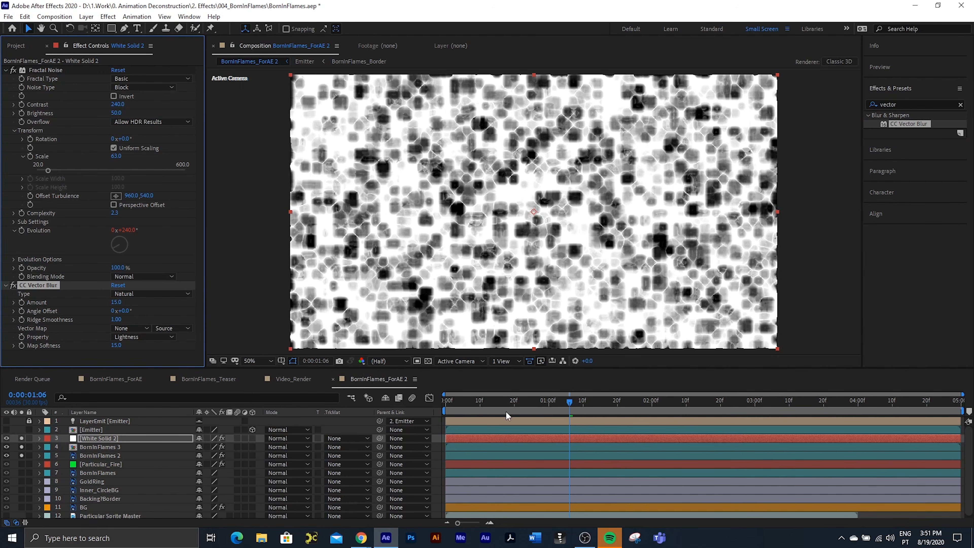
Step: Preview the vector-blurred noise animation from the first frame
{"action": "left_click_drag", "start_coordinate": [457, 402], "coordinate": [425, 401]}
{"action": "key", "text": "space"}
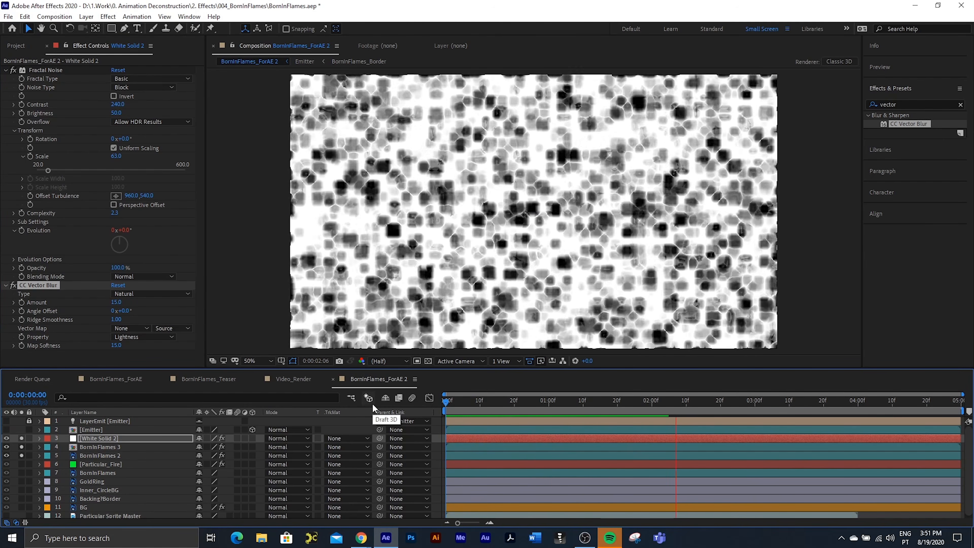
{"action": "left_click_drag", "start_coordinate": [470, 402], "coordinate": [230, 428]}
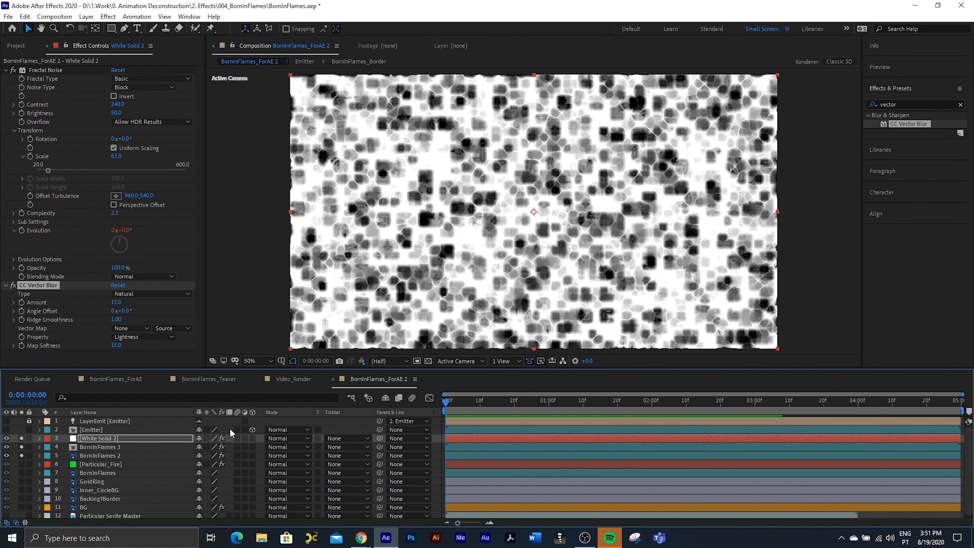
Step: Hide the White Solid 2 layer and use it as a luma track matte for the BornInFlames 3 layer
{"action": "left_click", "coordinate": [94, 446]}
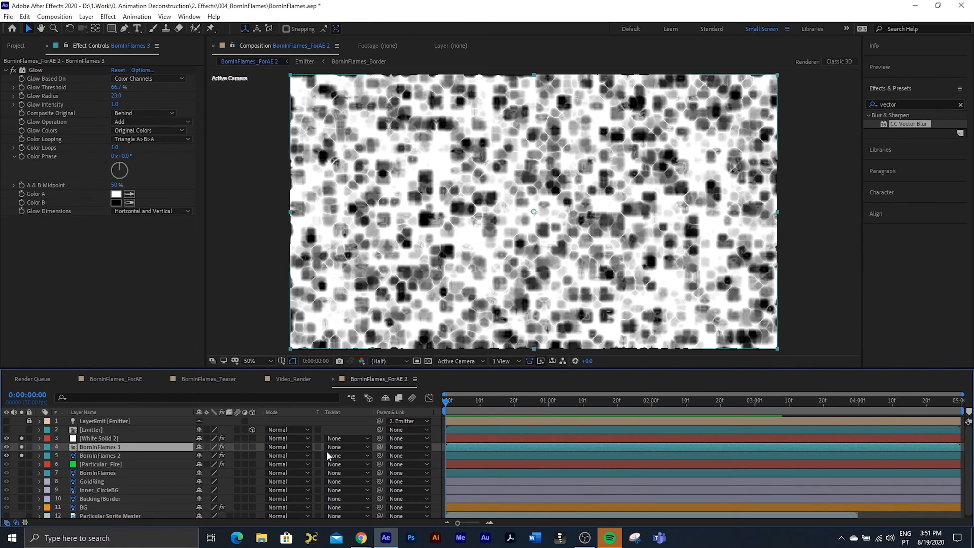
{"action": "left_click", "coordinate": [7, 438]}
{"action": "left_click", "coordinate": [90, 453]}
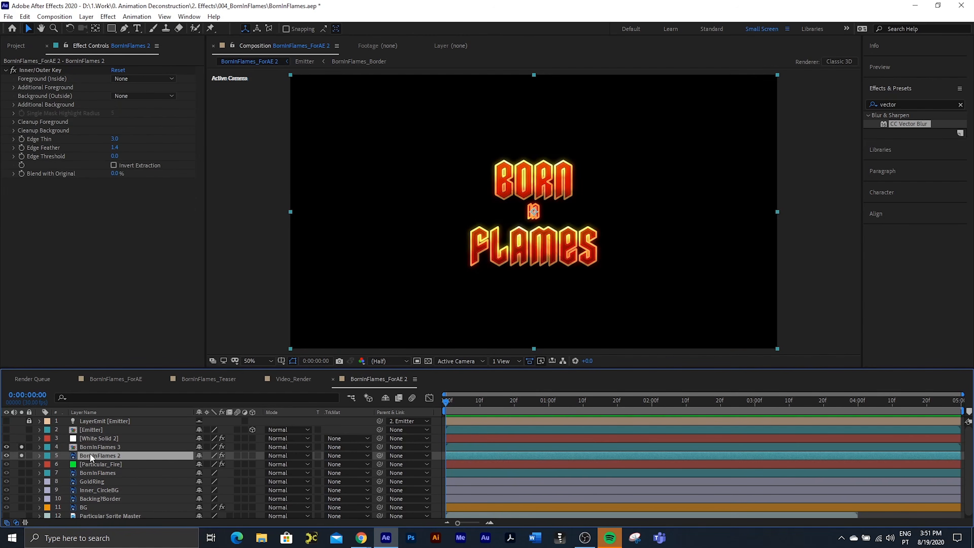
{"action": "left_click", "coordinate": [89, 446]}
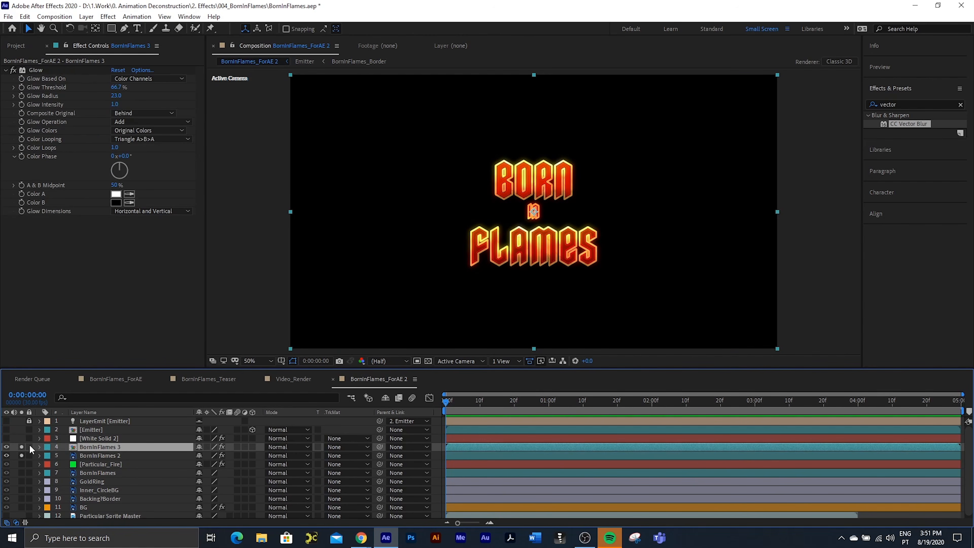
{"action": "left_click", "coordinate": [21, 447]}
{"action": "left_click", "coordinate": [22, 447]}
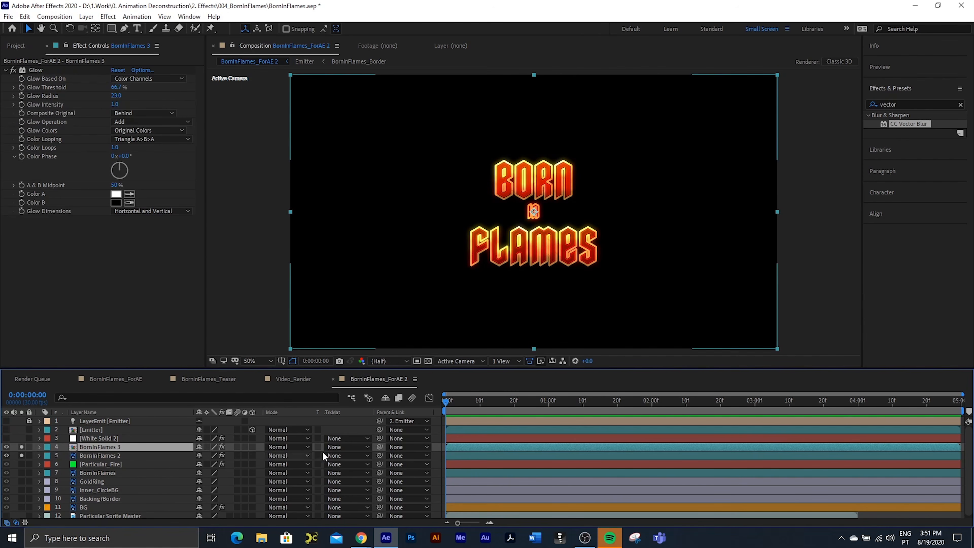
{"action": "left_click", "coordinate": [347, 447]}
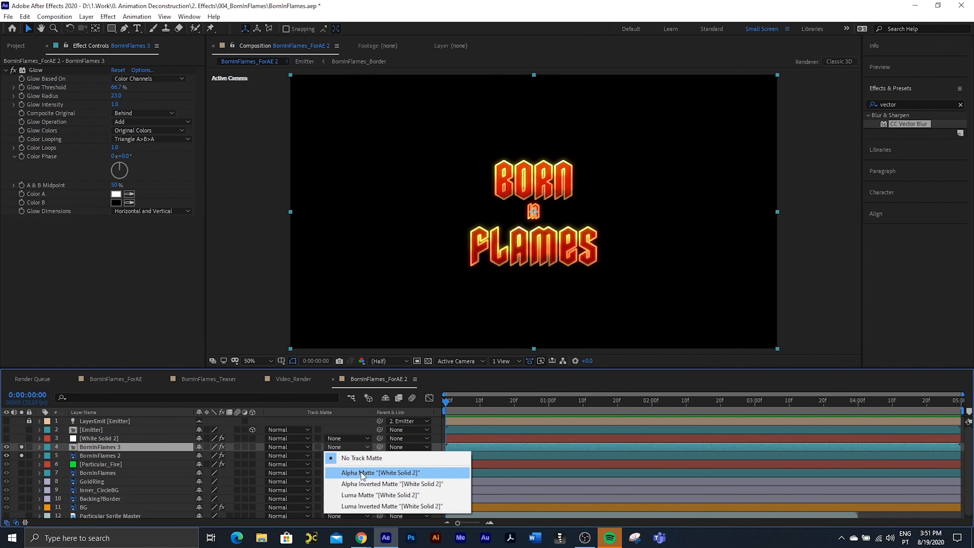
{"action": "left_click", "coordinate": [374, 496]}
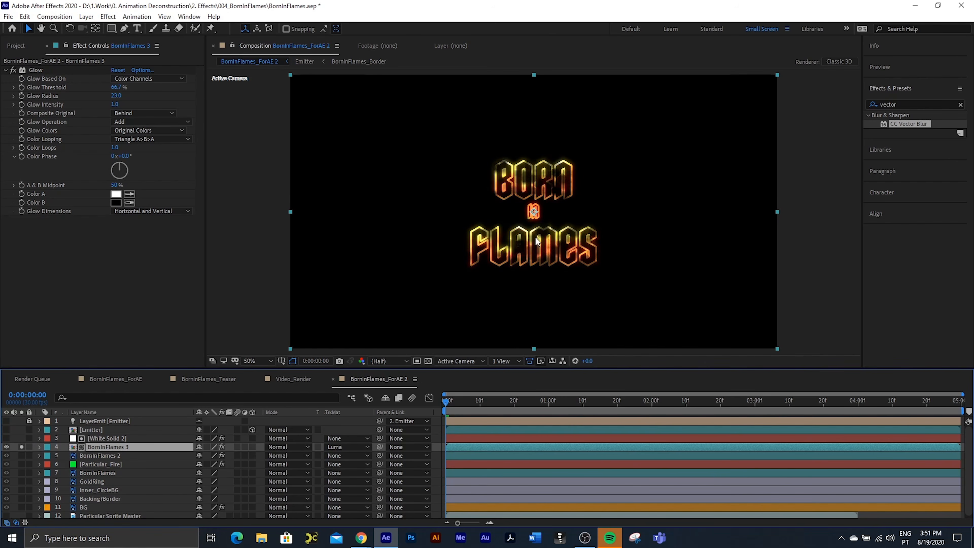
Step: Preview the matted glowing border on its own and unsolo BornInFlames 3 to show the full composition
{"action": "key", "text": "period"}
{"action": "key", "text": "space"}
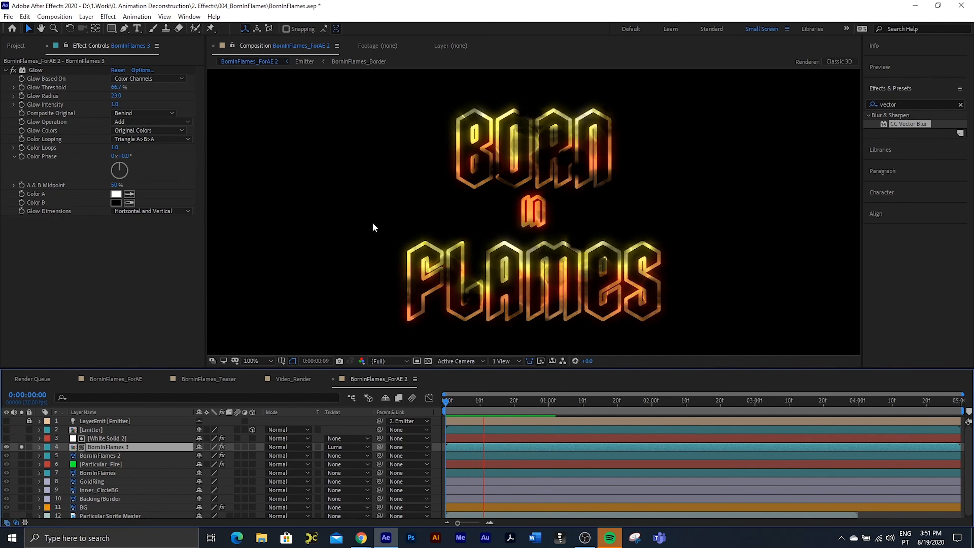
{"action": "key", "text": "space"}
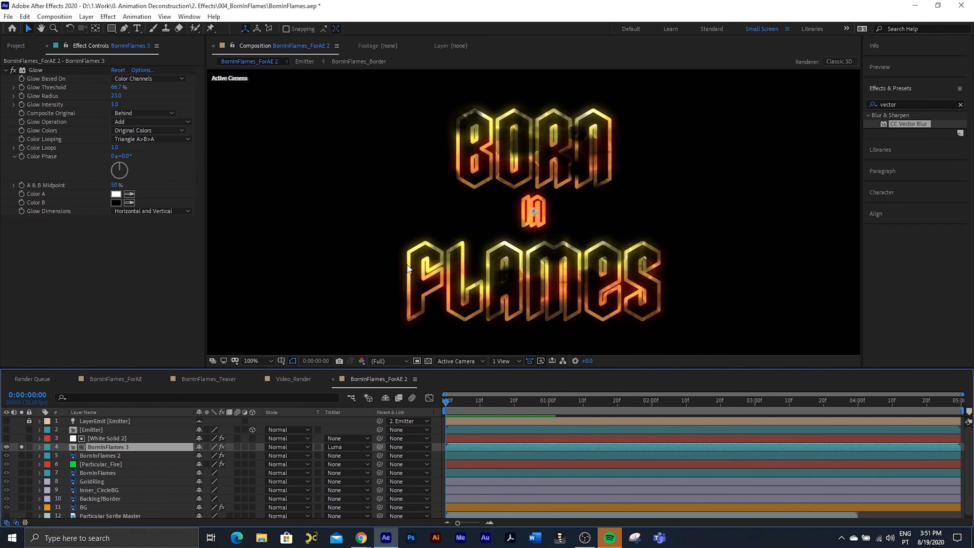
{"action": "left_click", "coordinate": [21, 447]}
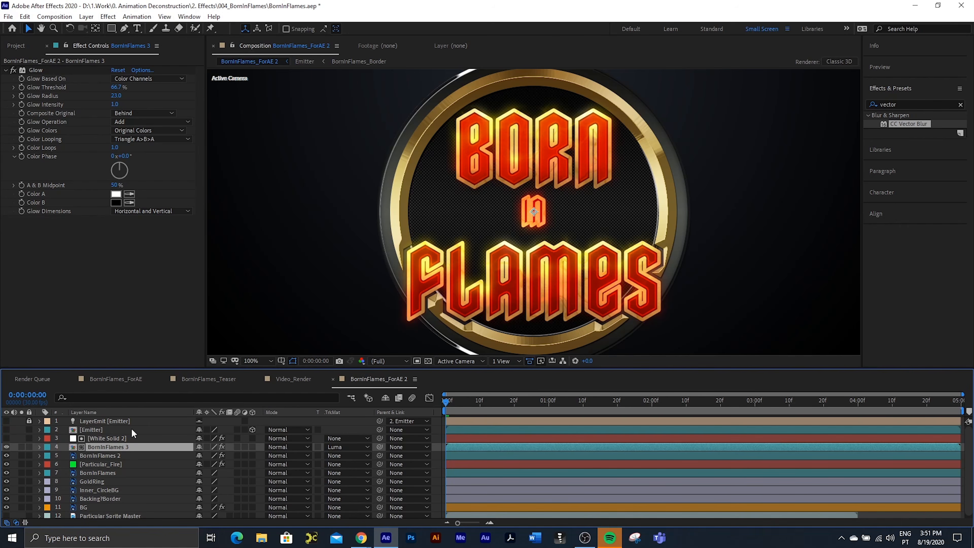
Step: Duplicate the GoldRing layer and apply a Glow effect to the copy
{"action": "left_click", "coordinate": [98, 482]}
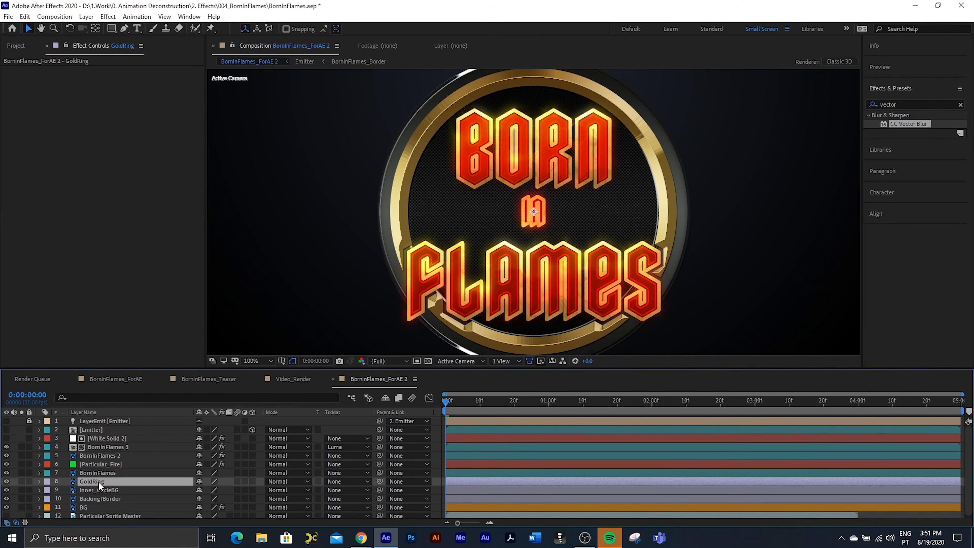
{"action": "key", "text": "ctrl+d"}
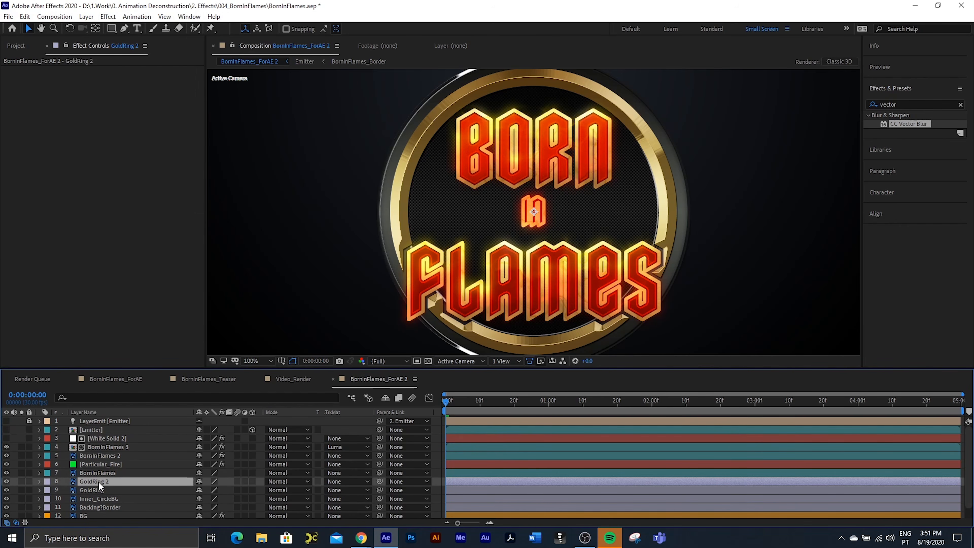
{"action": "double_click", "coordinate": [900, 103]}
{"action": "type", "text": "glow"}
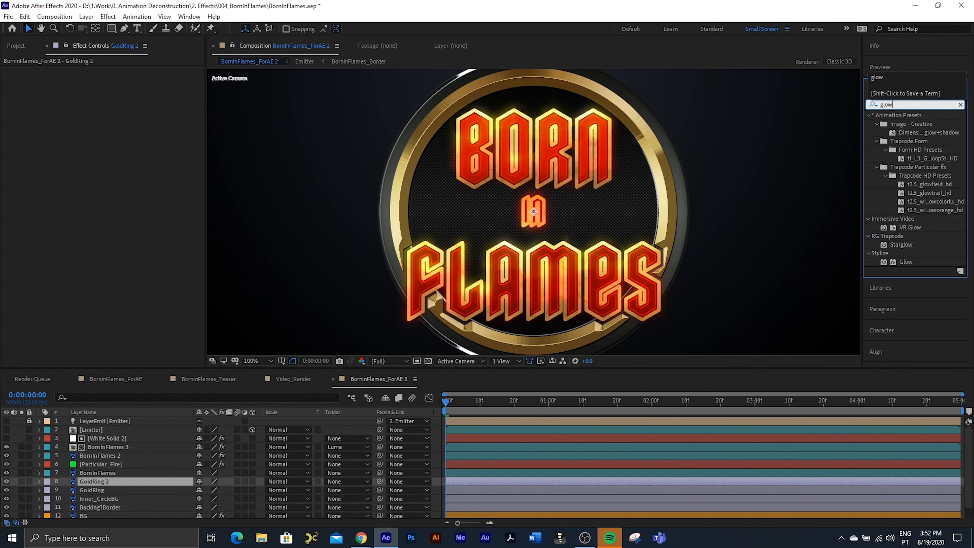
{"action": "double_click", "coordinate": [906, 262]}
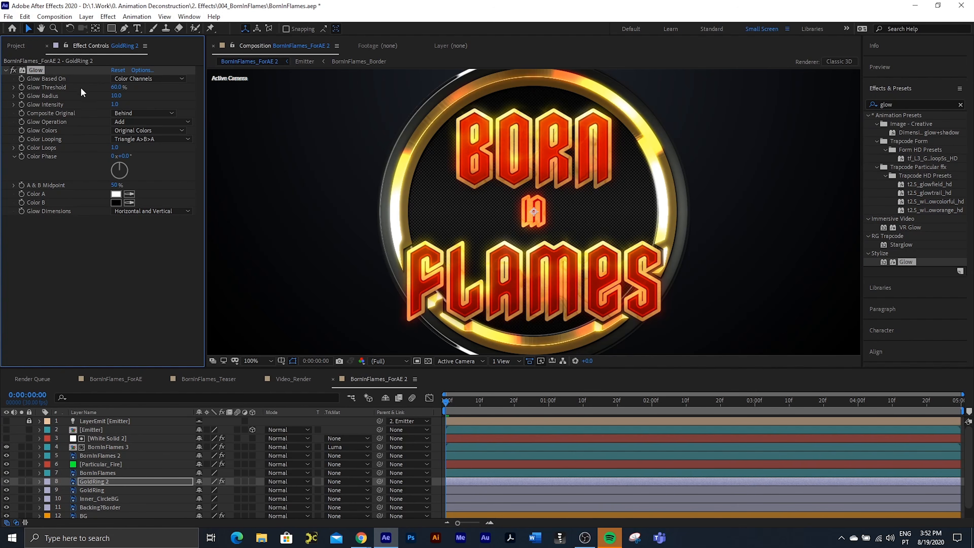
Step: Set the GoldRing 2 glow's Threshold to 55% and its Radius to 6
{"action": "left_click", "coordinate": [118, 88]}
{"action": "type", "text": "55"}
{"action": "key", "text": "Tab"}
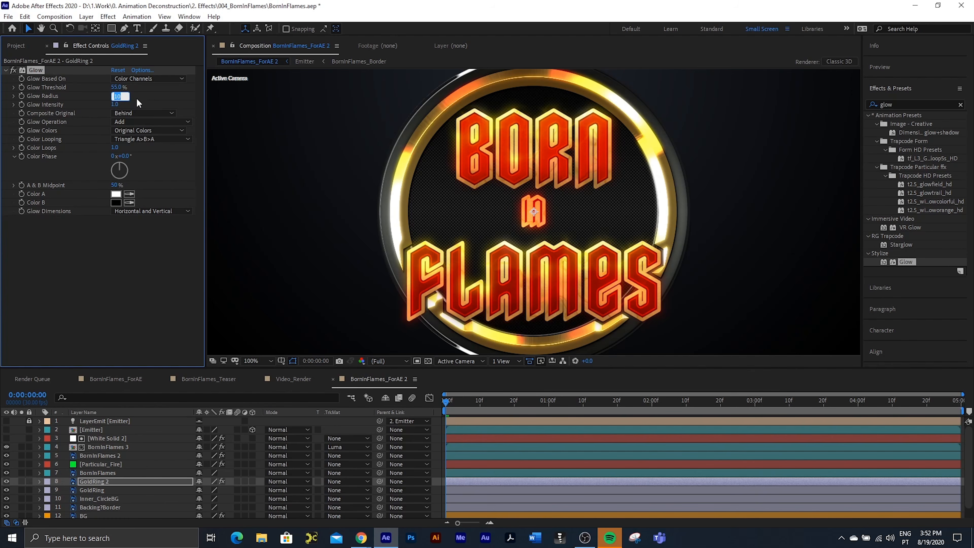
{"action": "type", "text": "6"}
{"action": "key", "text": "Return"}
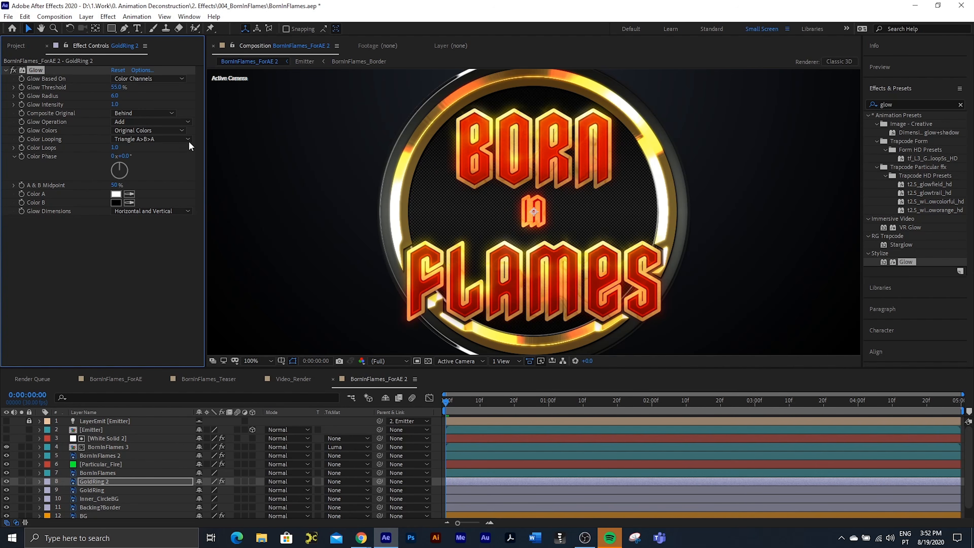
Step: Add a second Glow effect to GoldRing 2 with a Threshold of 37.3% and a Radius of 40
{"action": "double_click", "coordinate": [903, 261]}
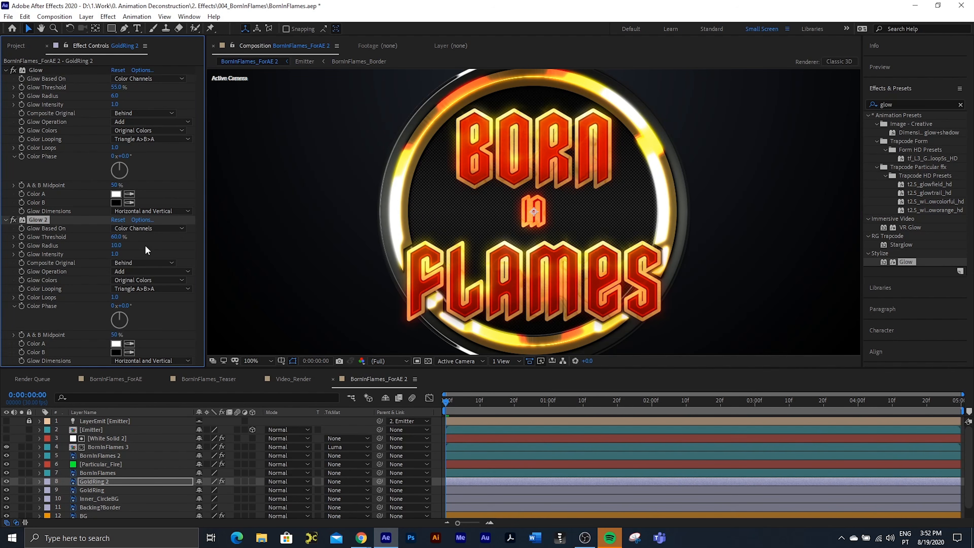
{"action": "left_click_drag", "start_coordinate": [111, 238], "coordinate": [83, 240]}
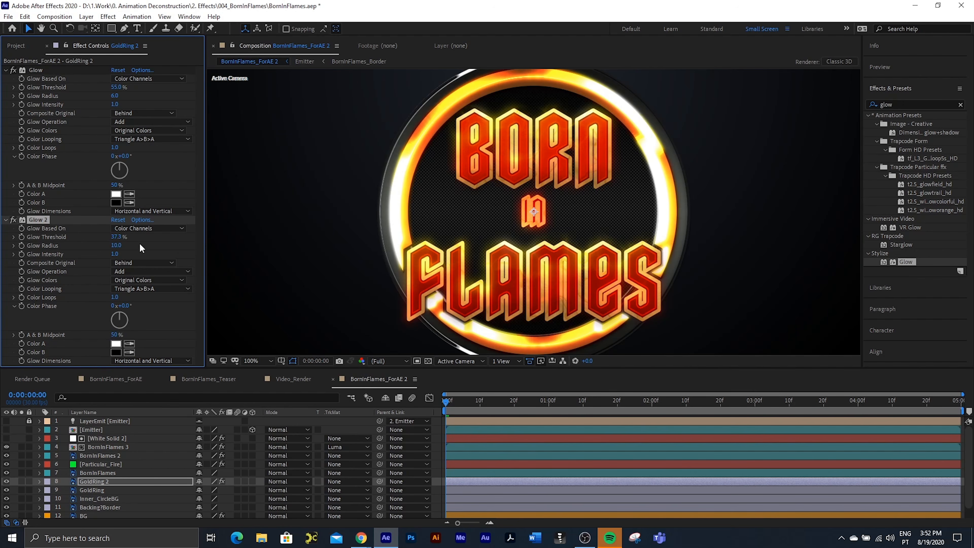
{"action": "left_click_drag", "start_coordinate": [117, 246], "coordinate": [130, 245]}
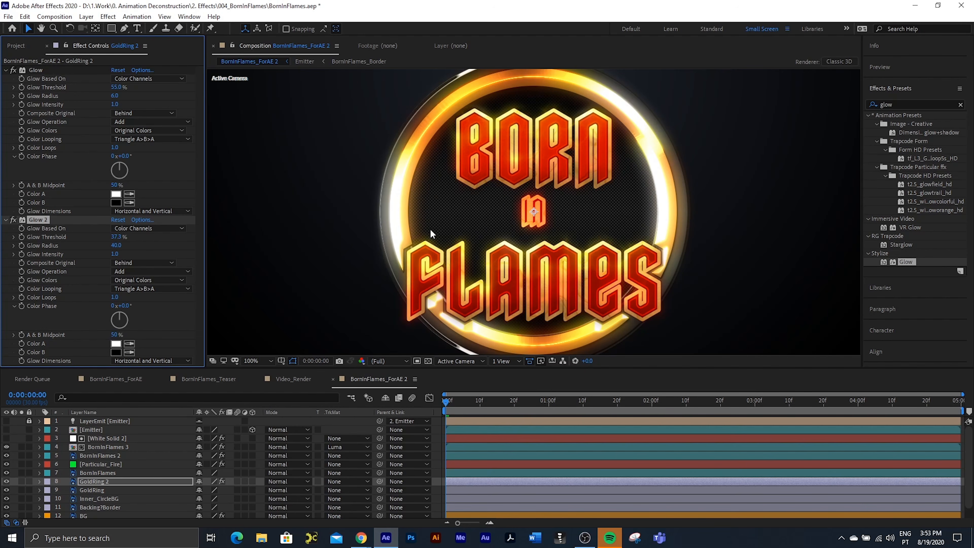
Step: Duplicate the White Solid 2 noise layer and place the copy directly above GoldRing 2
{"action": "left_click", "coordinate": [96, 438]}
{"action": "key", "text": "ctrl+d"}
{"action": "left_click_drag", "start_coordinate": [96, 438], "coordinate": [160, 485]}
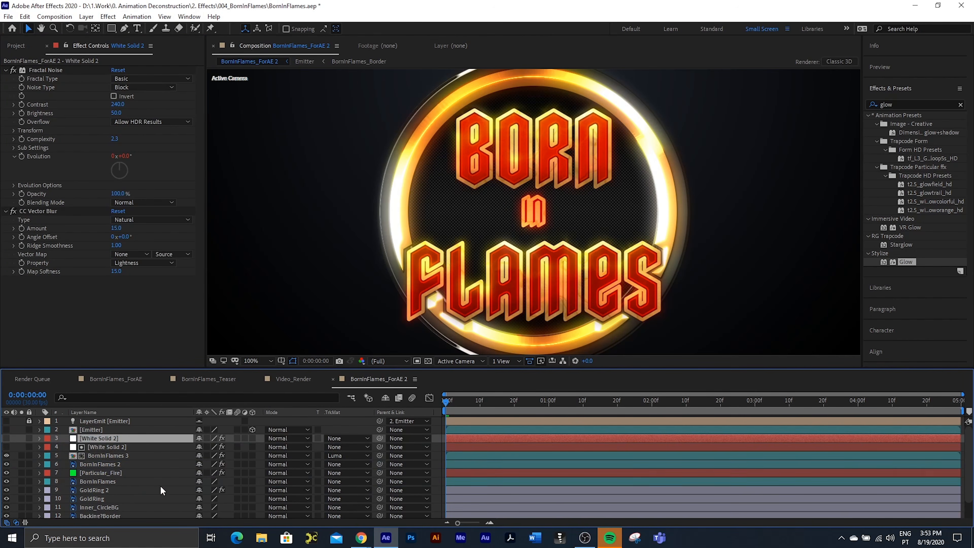
Step: Label the copied White Solid 2 and both GoldRing layers yellow, and give the original White Solid 2 the teal label colour of the BornInFlames layers
{"action": "left_click", "coordinate": [88, 496]}
{"action": "left_click", "coordinate": [88, 481], "text": "shift"}
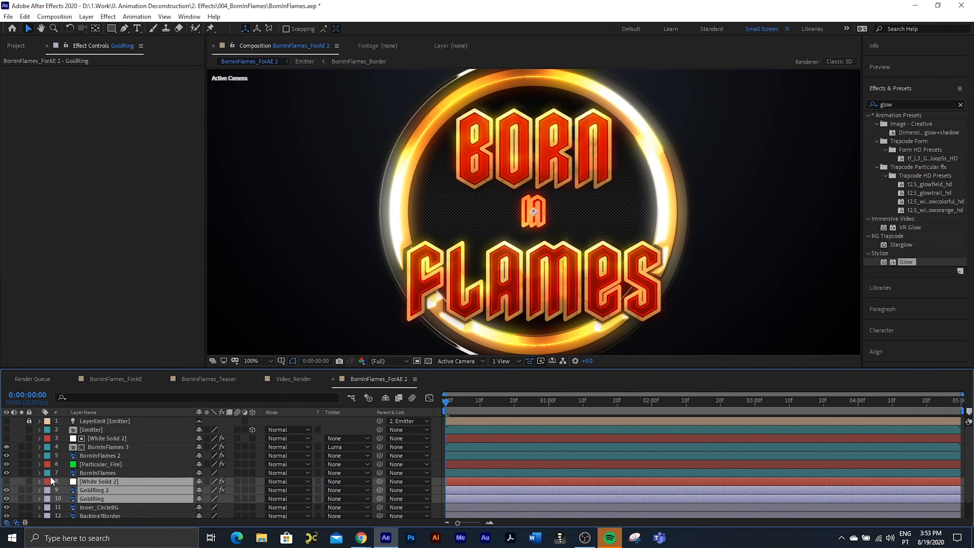
{"action": "left_click", "coordinate": [47, 481]}
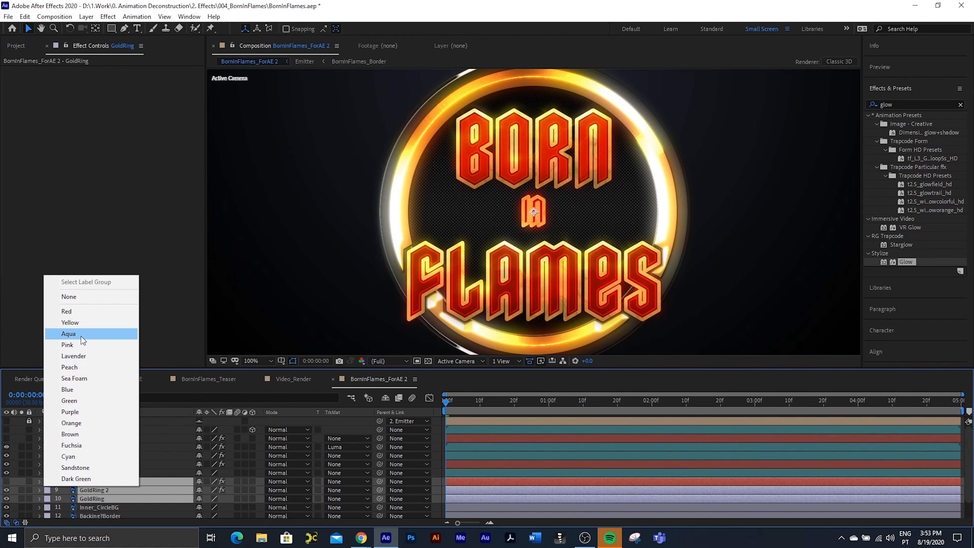
{"action": "left_click", "coordinate": [78, 323]}
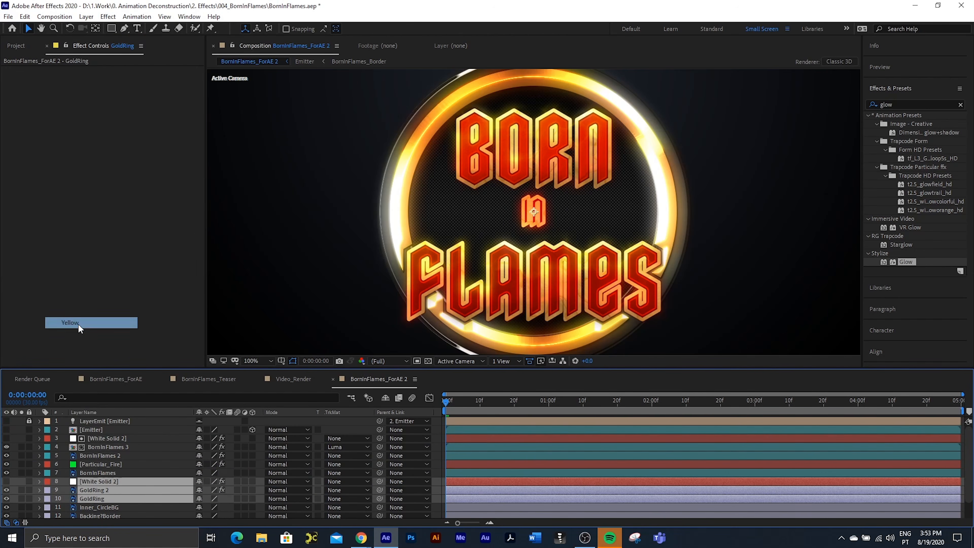
{"action": "left_click", "coordinate": [82, 464]}
{"action": "left_click", "coordinate": [90, 440]}
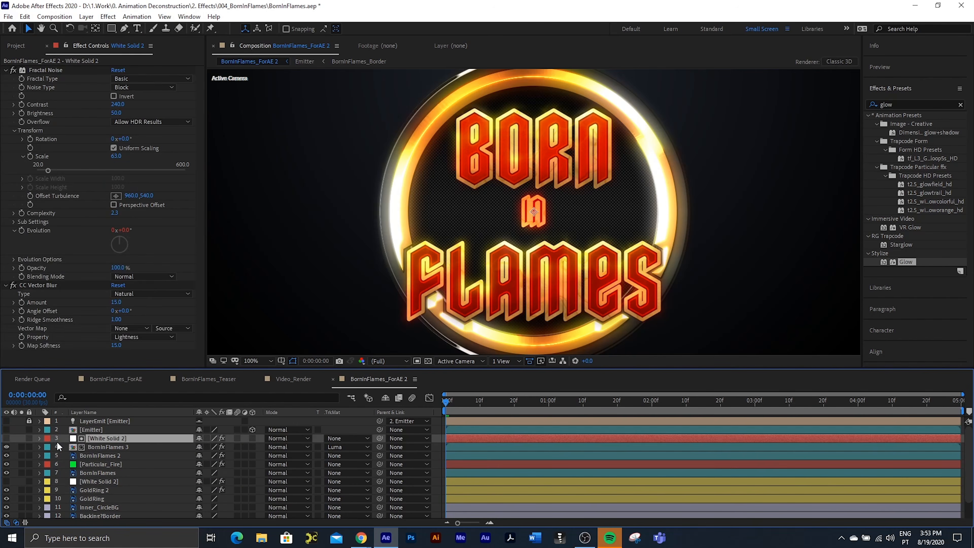
{"action": "left_click", "coordinate": [46, 438]}
{"action": "left_click", "coordinate": [79, 413]}
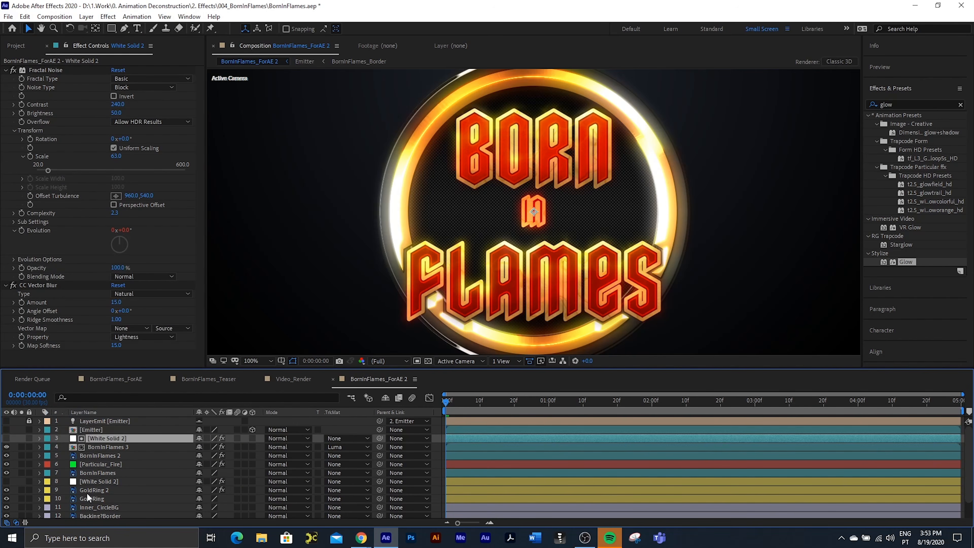
Step: Set GoldRing 2's track matte to Luma Matte using the White Solid 2 copy above it
{"action": "left_click", "coordinate": [90, 490]}
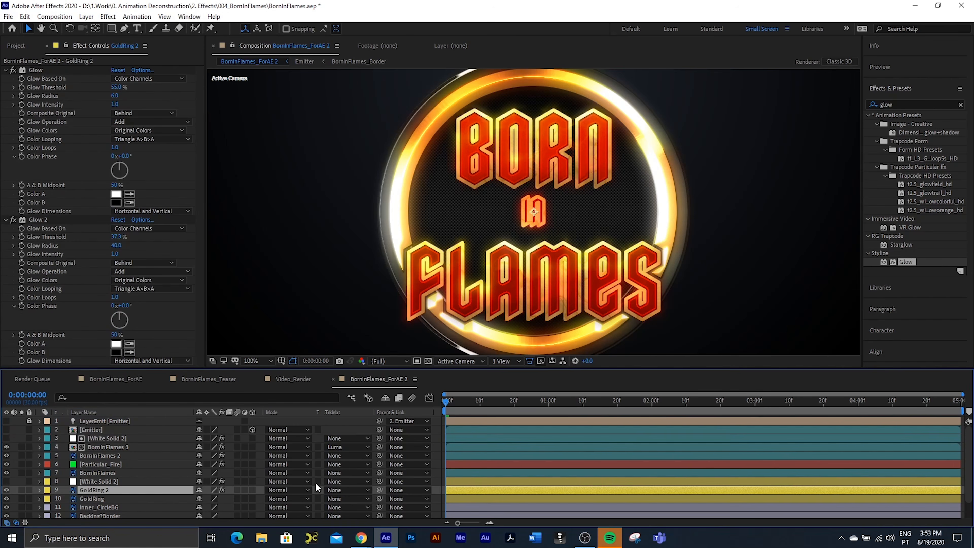
{"action": "left_click", "coordinate": [334, 490]}
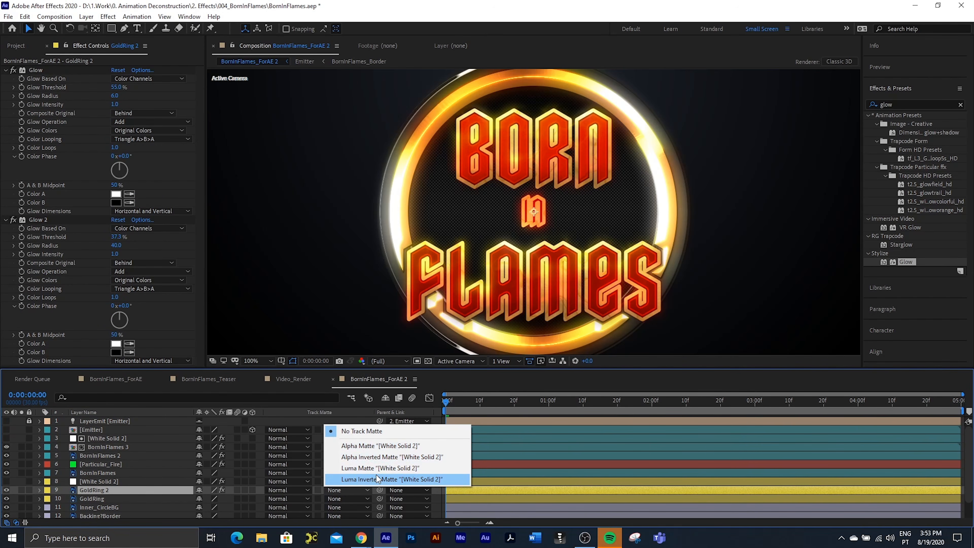
{"action": "left_click", "coordinate": [372, 468]}
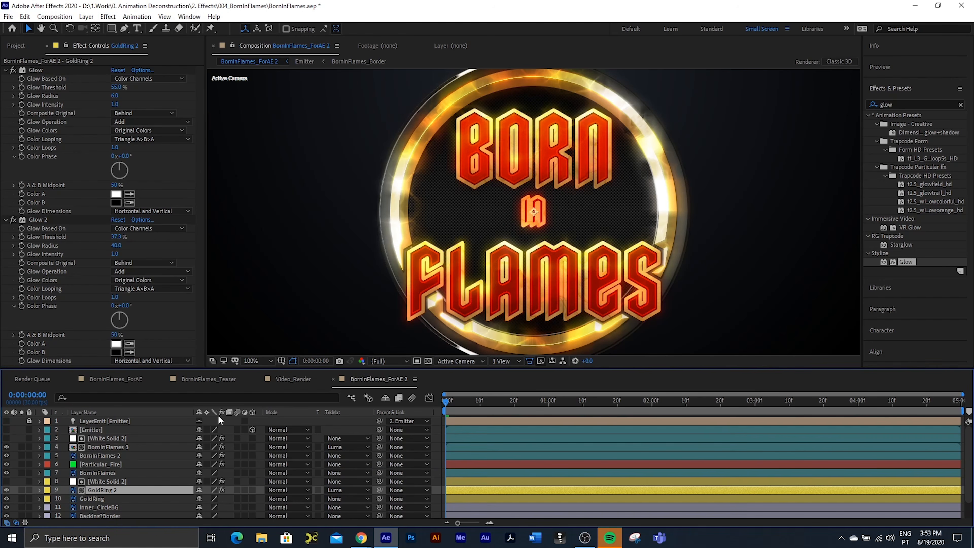
Step: Draw a circular mask on GoldRing 2 with the Ellipse tool, centred on the logo and following the gold ring
{"action": "left_click", "coordinate": [111, 29]}
{"action": "left_click_drag", "start_coordinate": [114, 31], "coordinate": [155, 55]}
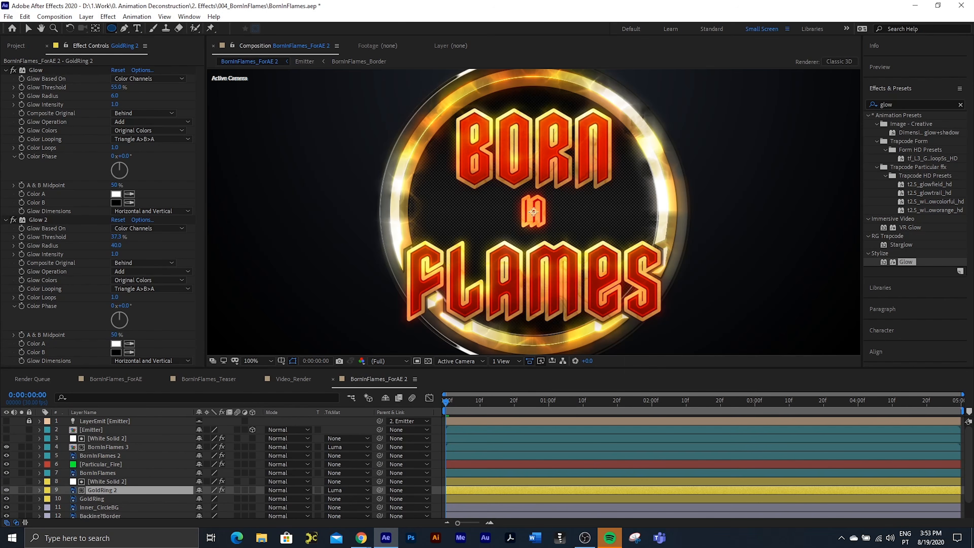
{"action": "left_click_drag", "start_coordinate": [534, 211], "coordinate": [581, 76]}
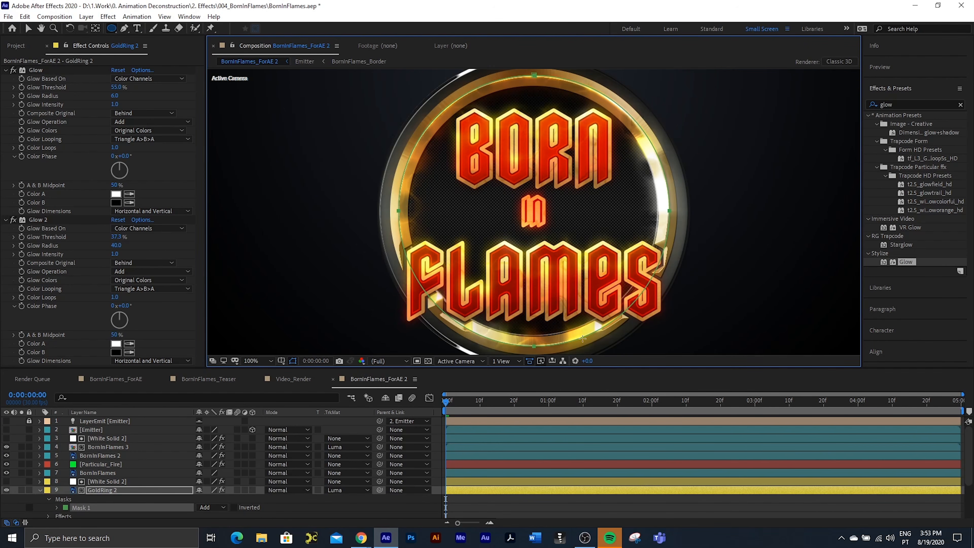
Step: Feather the edge of GoldRing 2's circular mask with the Mask Feather tool, then switch back to the Pen tool
{"action": "left_click", "coordinate": [123, 27]}
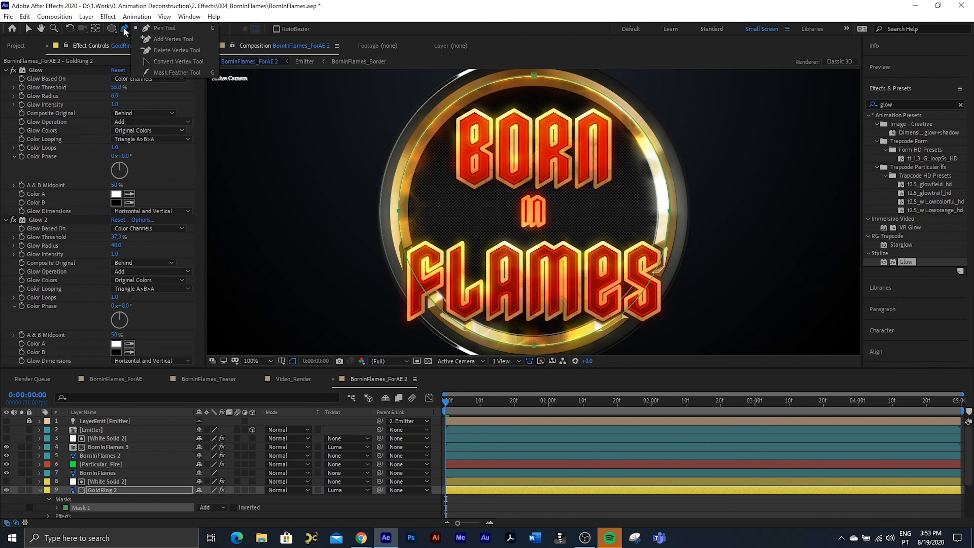
{"action": "left_click", "coordinate": [154, 76]}
{"action": "left_click_drag", "start_coordinate": [416, 147], "coordinate": [410, 155]}
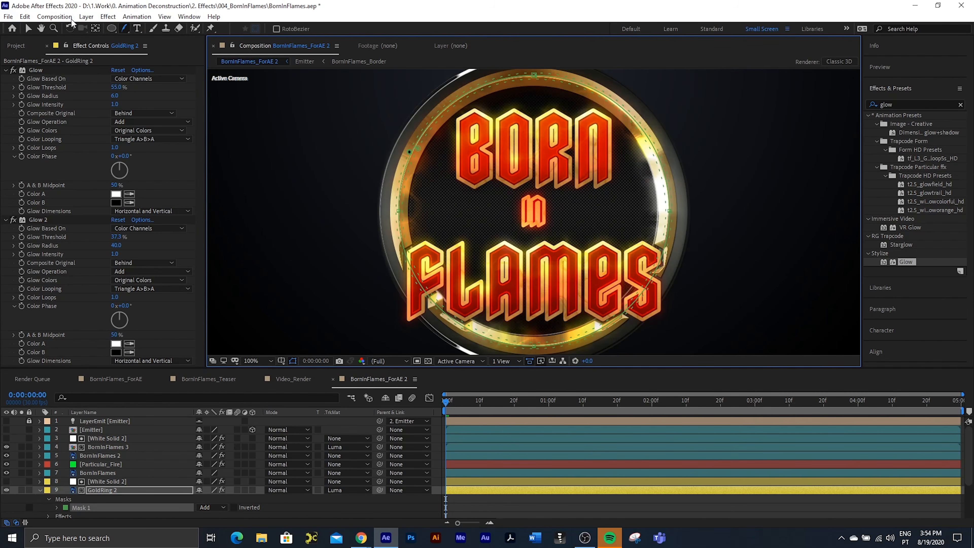
{"action": "left_click", "coordinate": [29, 29]}
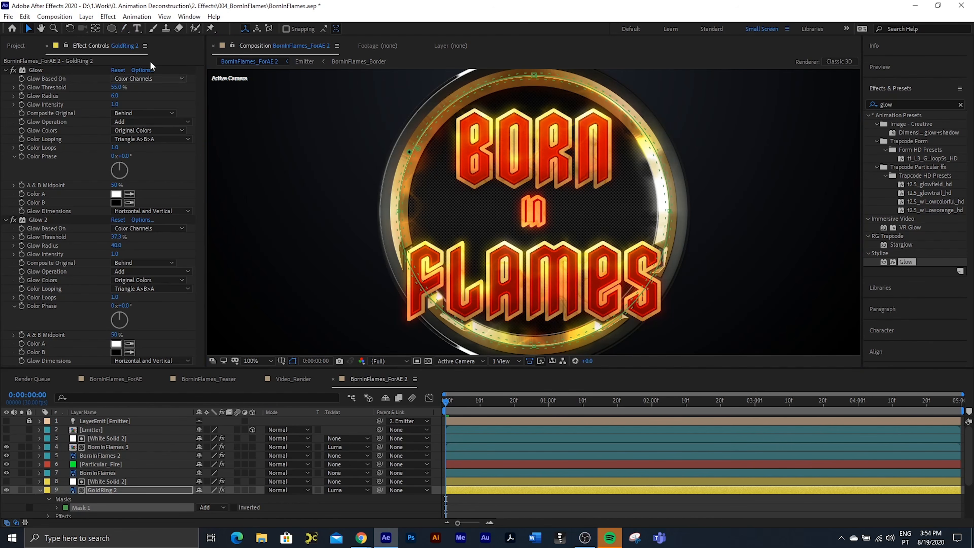
{"action": "left_click", "coordinate": [124, 29]}
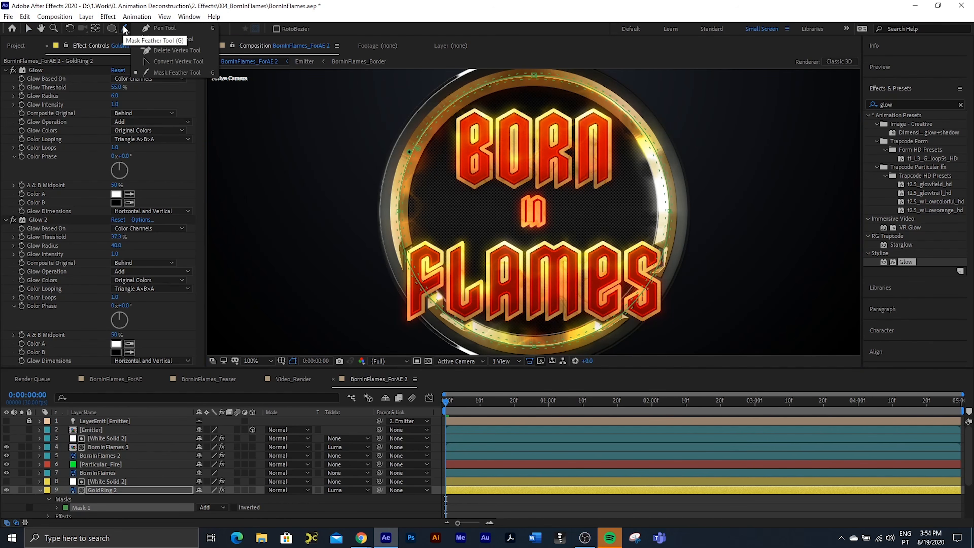
{"action": "left_click", "coordinate": [164, 28]}
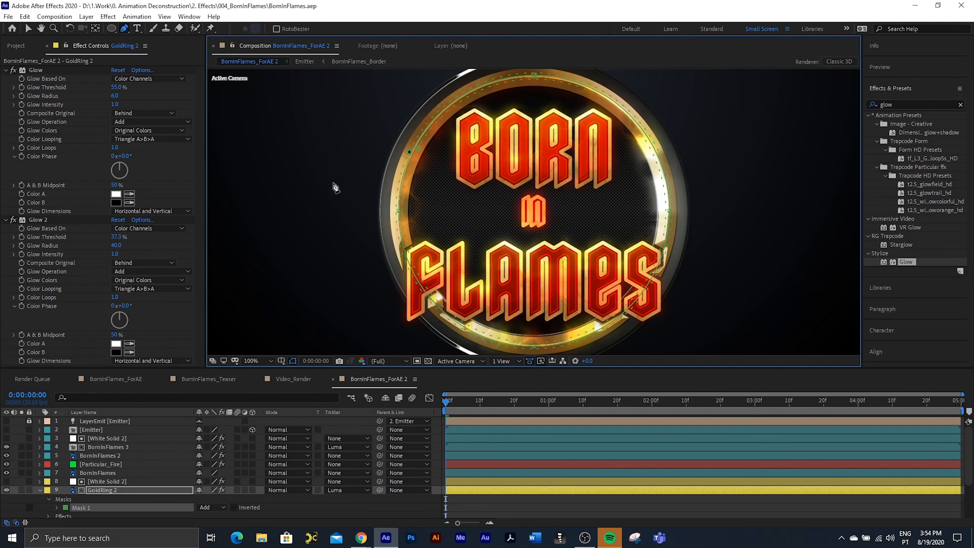
Step: Set the blending mode of GoldRing 2 to Classic Color Dodge
{"action": "left_click", "coordinate": [92, 483]}
{"action": "left_click", "coordinate": [96, 490]}
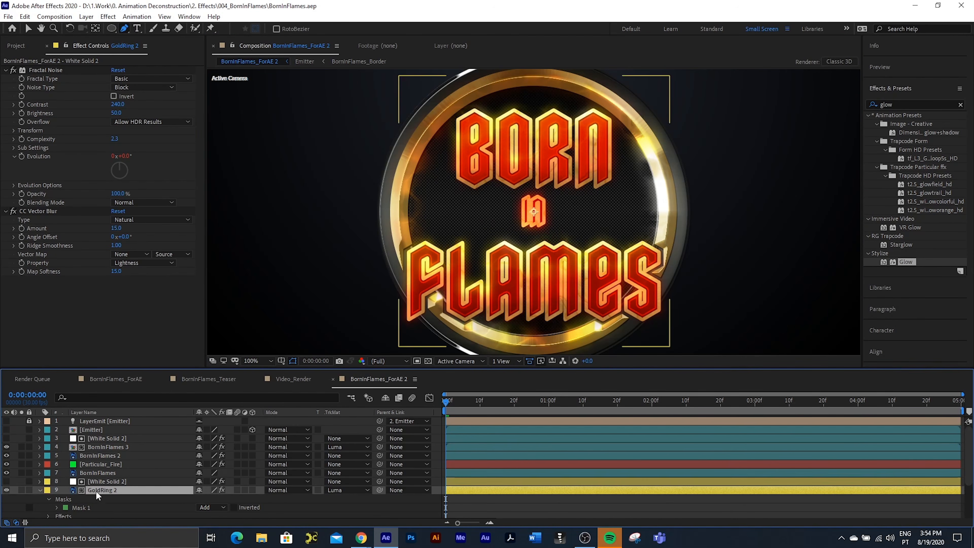
{"action": "left_click", "coordinate": [288, 490]}
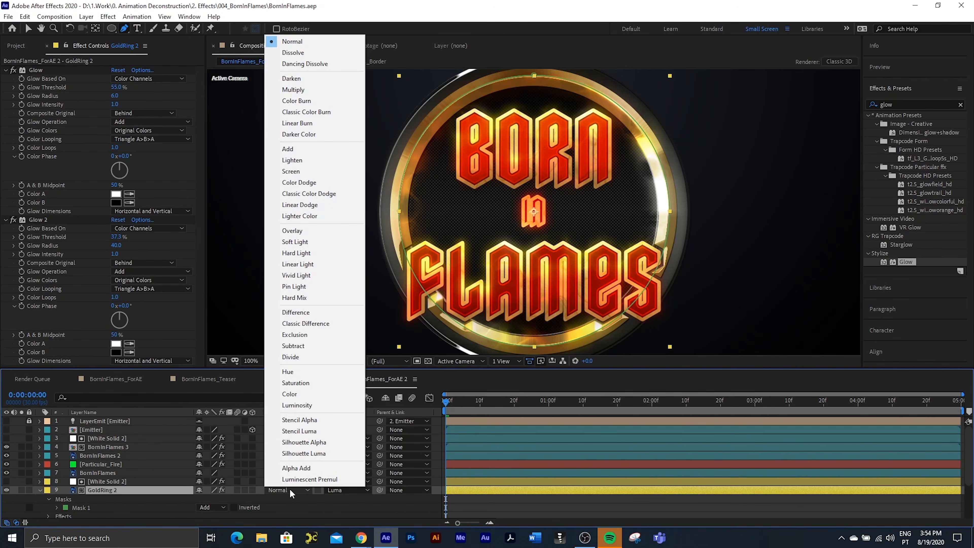
{"action": "left_click", "coordinate": [310, 194]}
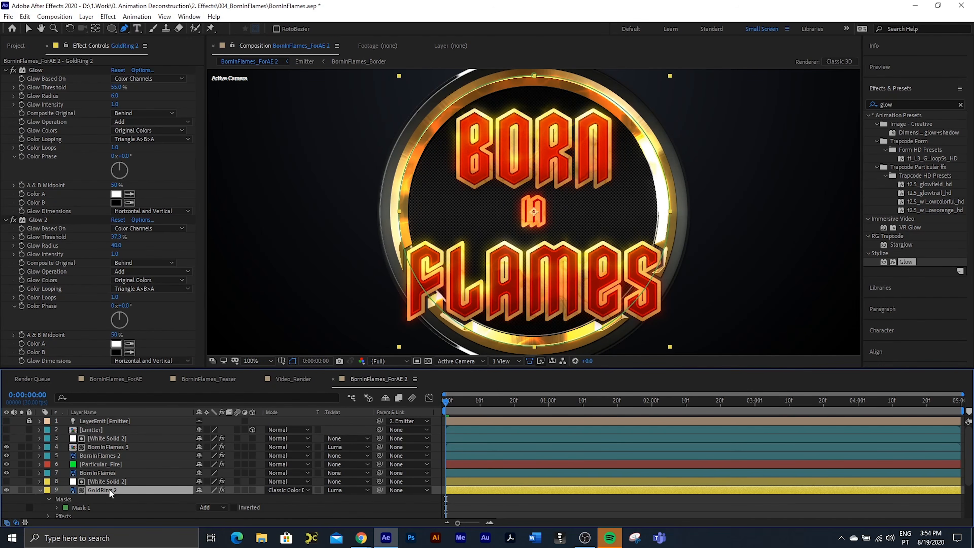
Step: Set GoldRing 2's opacity to 82% and preview the ring's glow animation
{"action": "key", "text": "t"}
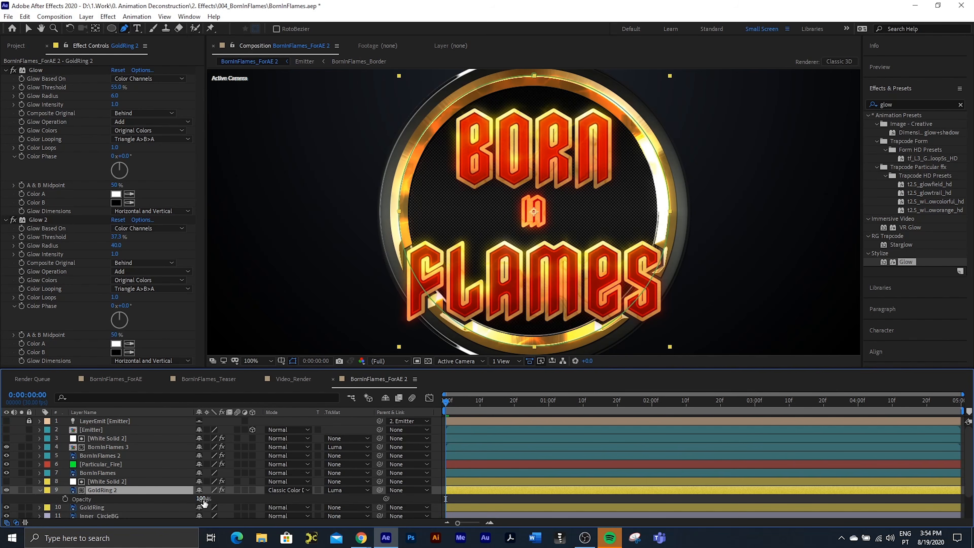
{"action": "left_click_drag", "start_coordinate": [197, 499], "coordinate": [191, 499]}
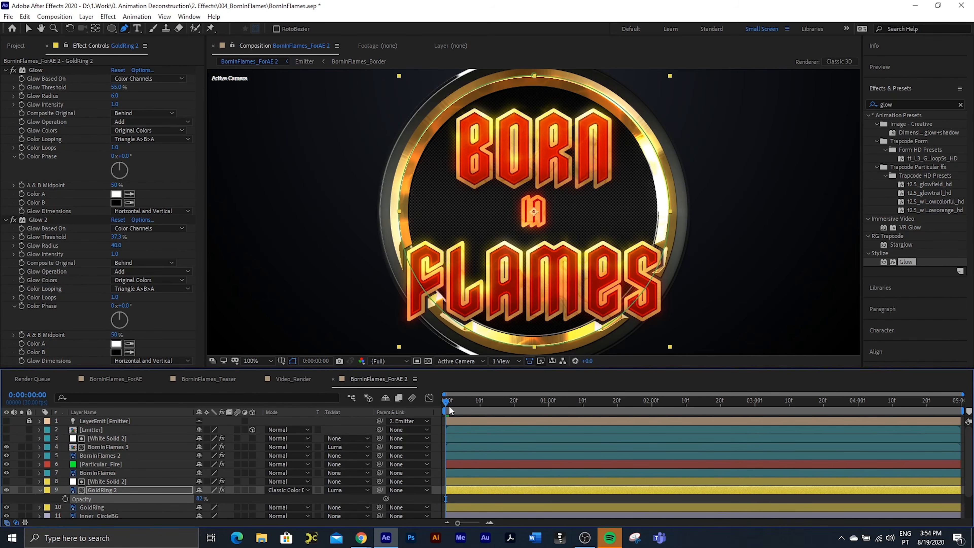
{"action": "key", "text": "space"}
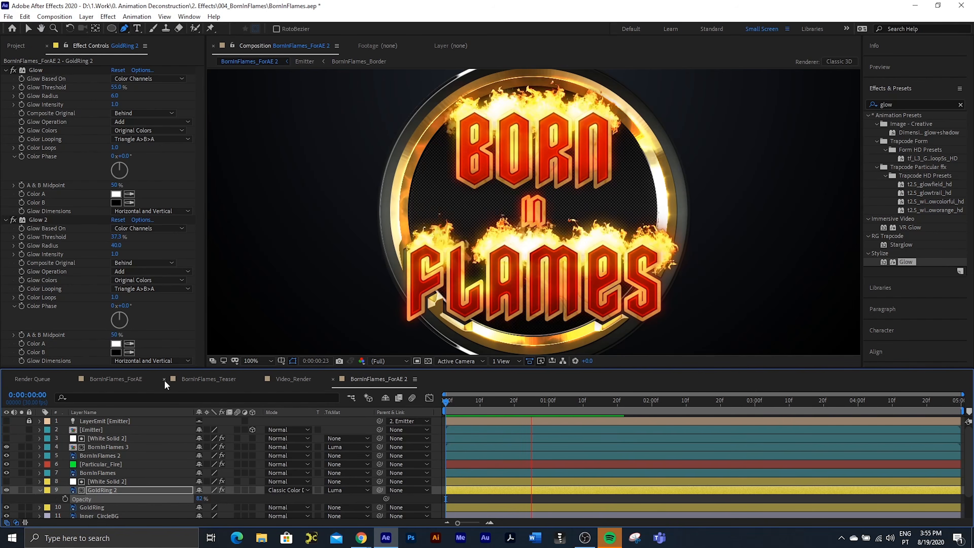
{"action": "key", "text": "space"}
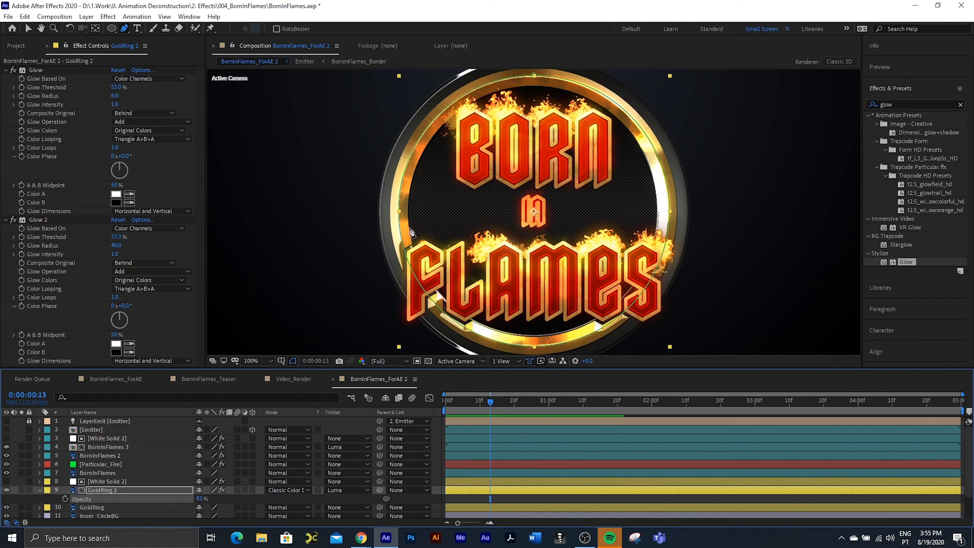
Step: Set Glow 2's Glow Operation to None and GoldRing 2's opacity to 61%, previewing the animation
{"action": "left_click", "coordinate": [136, 271]}
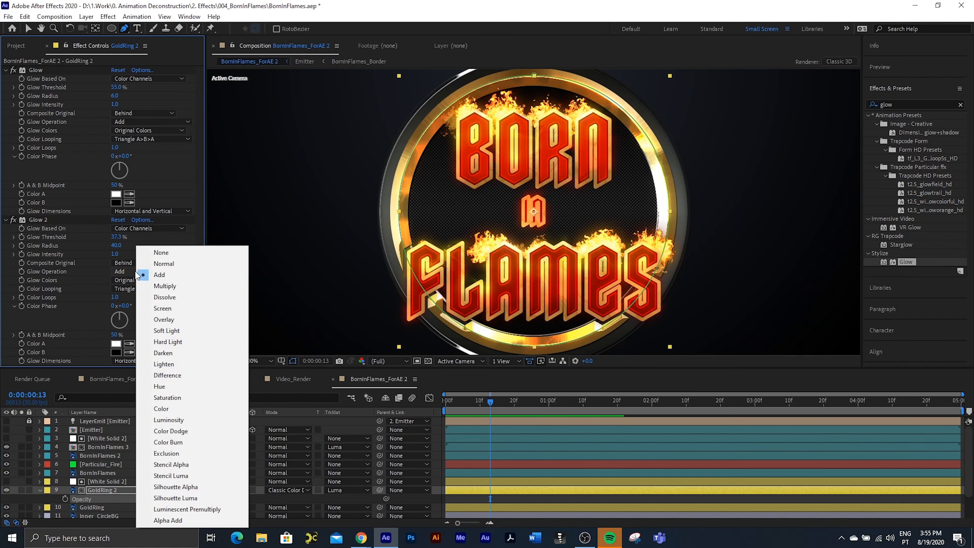
{"action": "left_click", "coordinate": [161, 253]}
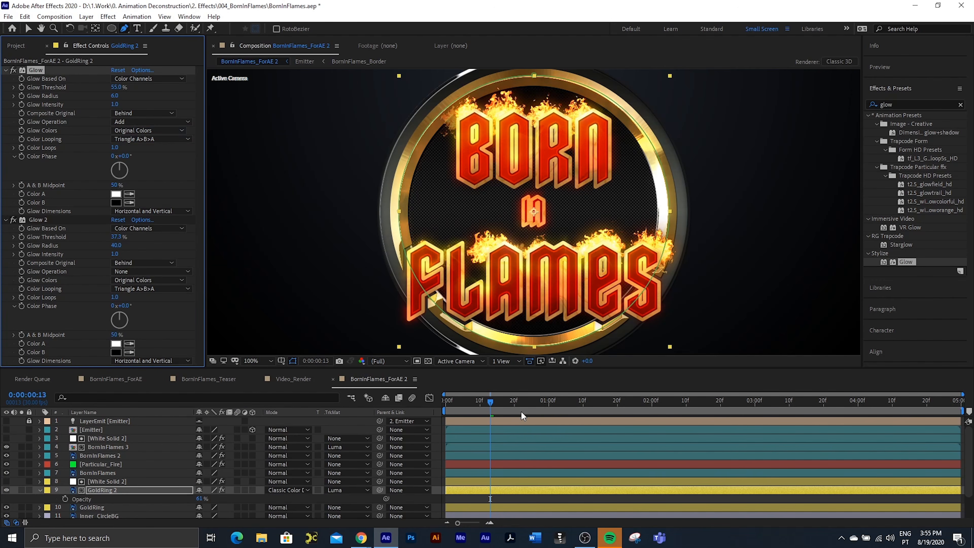
{"action": "key", "text": "space"}
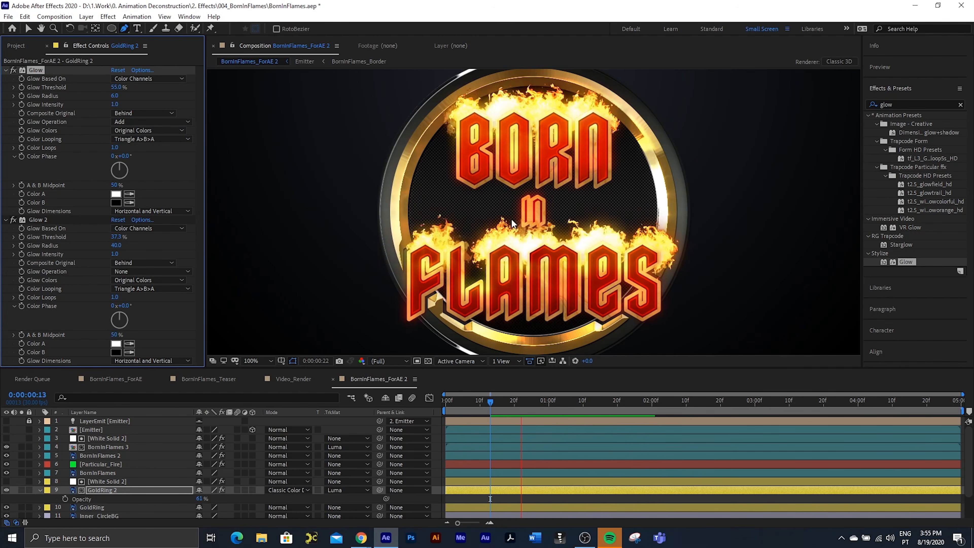
Step: Set the blending mode of the Particular_Fire layer to Add and preview the whole logo animation from the first frame
{"action": "key", "text": "space"}
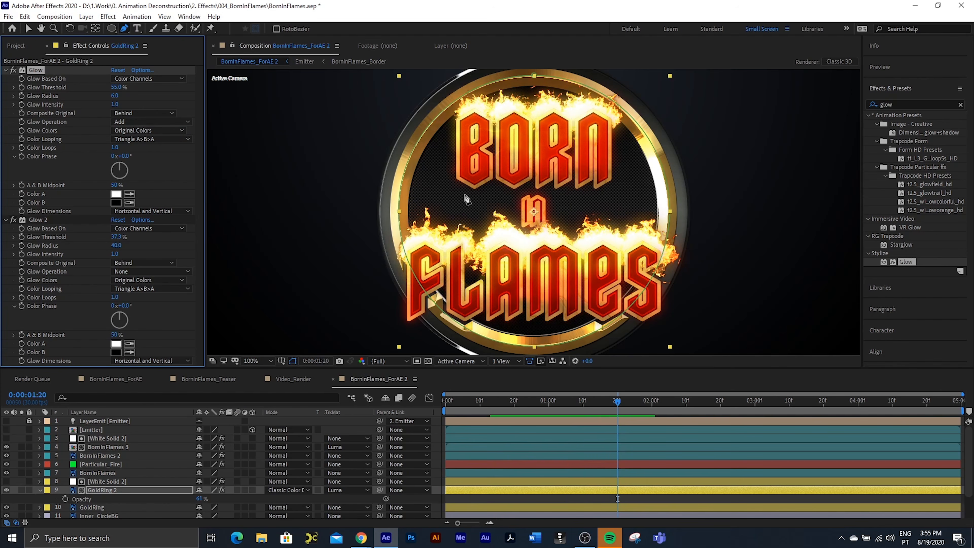
{"action": "left_click", "coordinate": [28, 28]}
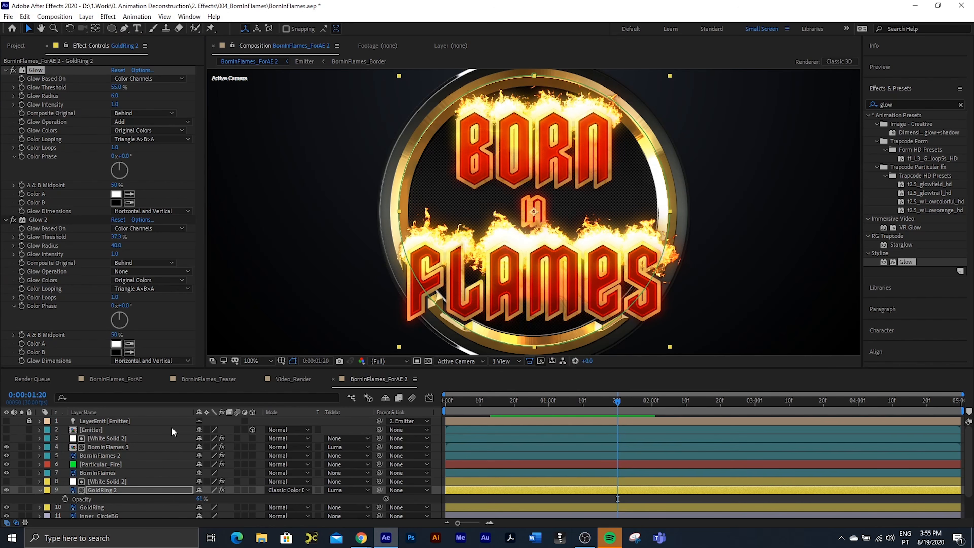
{"action": "left_click", "coordinate": [101, 466]}
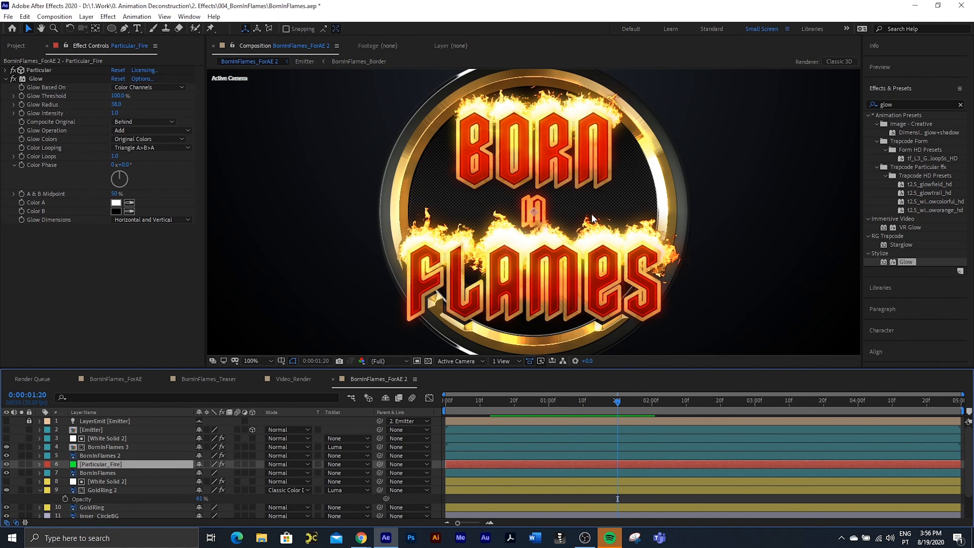
{"action": "left_click", "coordinate": [287, 464]}
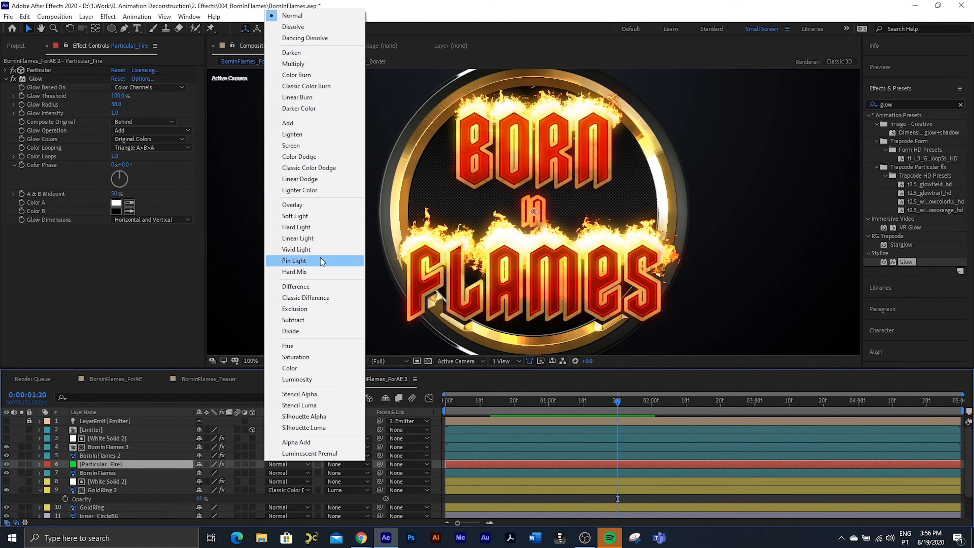
{"action": "left_click", "coordinate": [304, 125]}
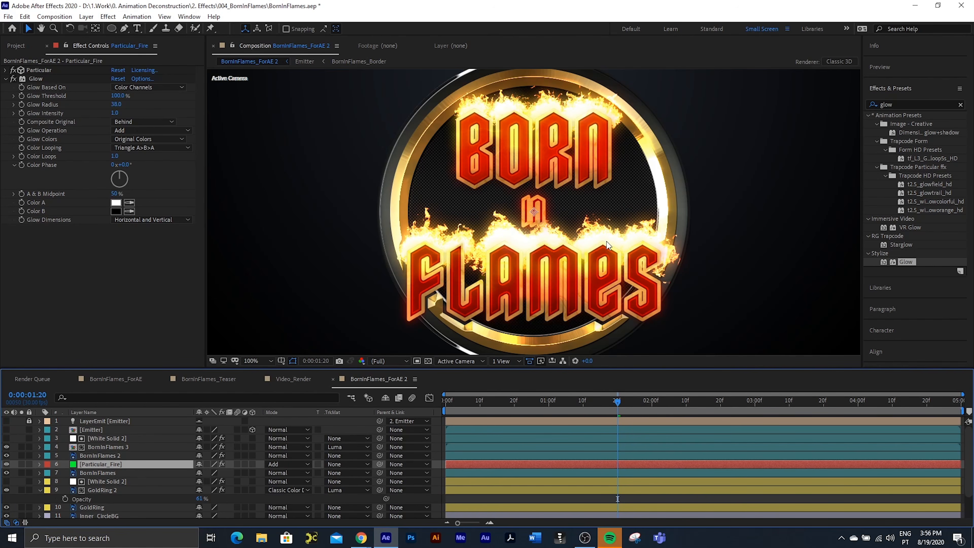
{"action": "scroll", "coordinate": [606, 241], "scroll_direction": "down", "scroll_amount": 2}
{"action": "left_click_drag", "start_coordinate": [474, 402], "coordinate": [441, 400]}
{"action": "key", "text": "space"}
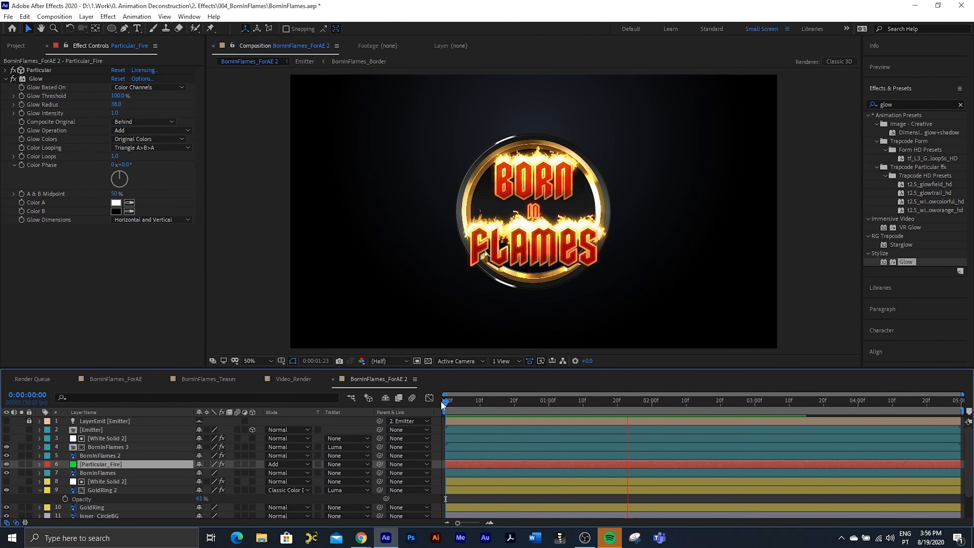
{"action": "key", "text": "space"}
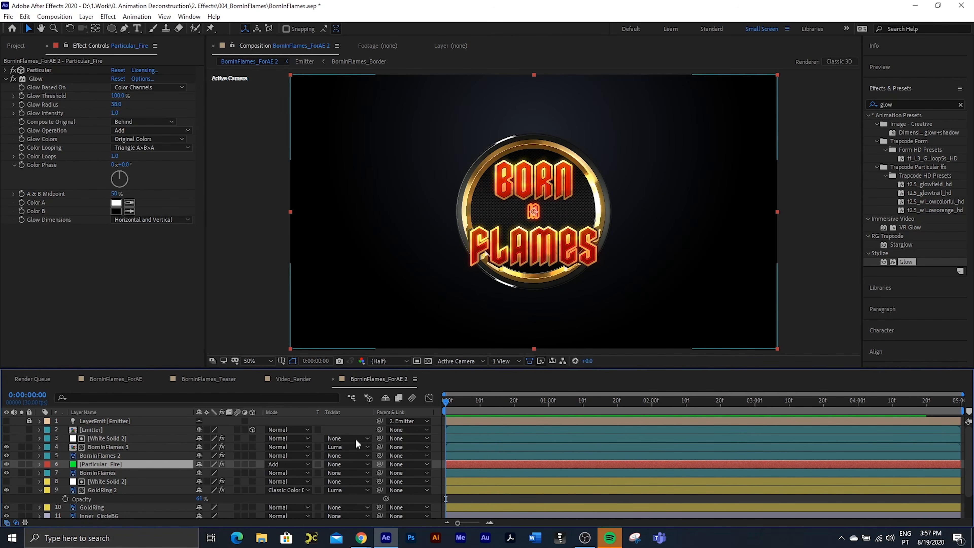
Step: Open the Video_Render composition, play the reference teaser from the start and scrub through its opening two seconds
{"action": "left_click", "coordinate": [99, 455]}
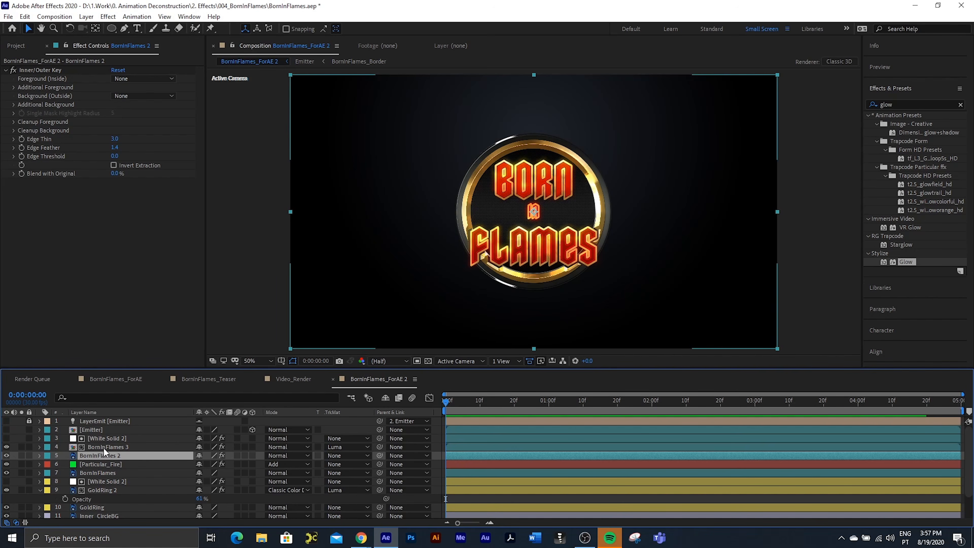
{"action": "left_click", "coordinate": [293, 378]}
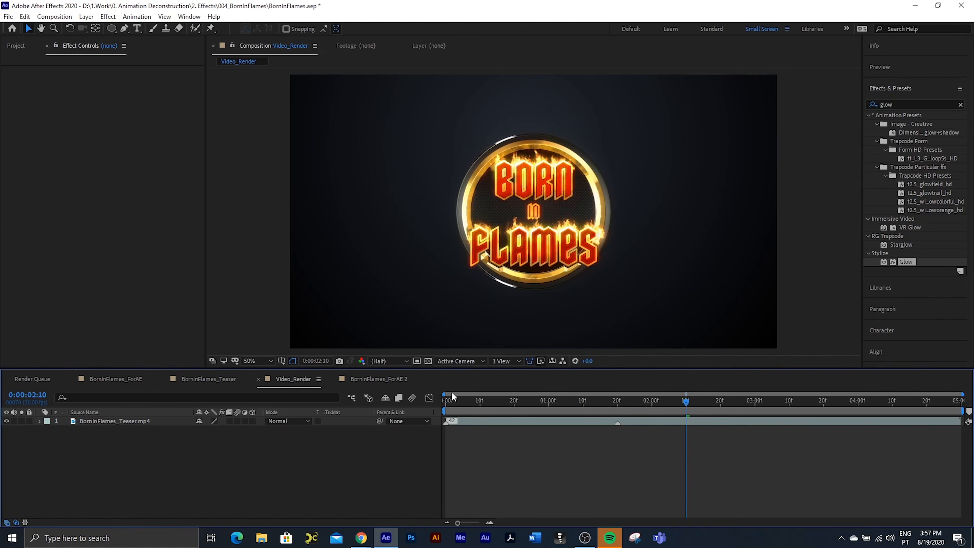
{"action": "left_click_drag", "start_coordinate": [464, 403], "coordinate": [379, 399]}
{"action": "key", "text": "space"}
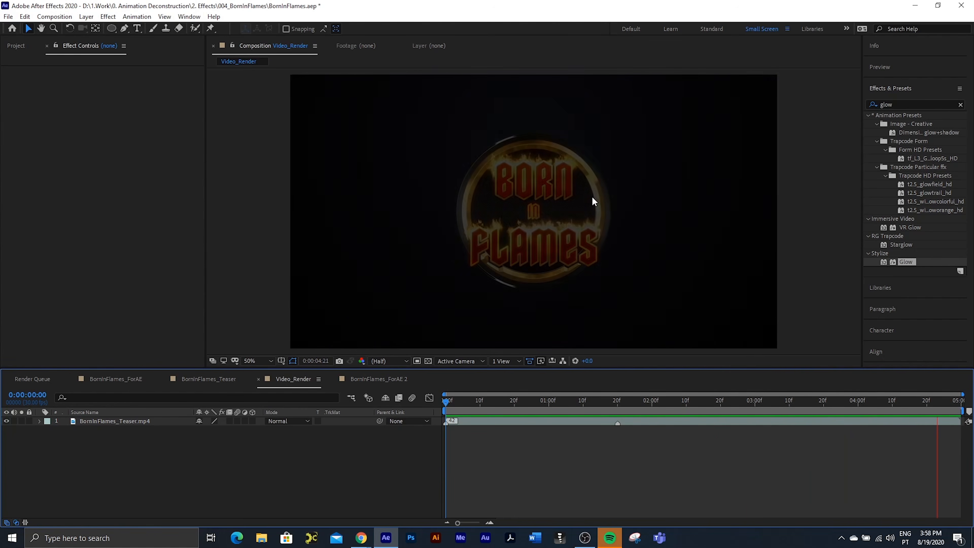
{"action": "left_click", "coordinate": [483, 401]}
{"action": "left_click_drag", "start_coordinate": [482, 401], "coordinate": [651, 422]}
Step: In BornInFlames_ForAE 2, parent Emitter, its White Solid 2 matte, BornInFlames 3 and BornInFlames 2 to the BornInFlames layer
{"action": "left_click", "coordinate": [378, 378]}
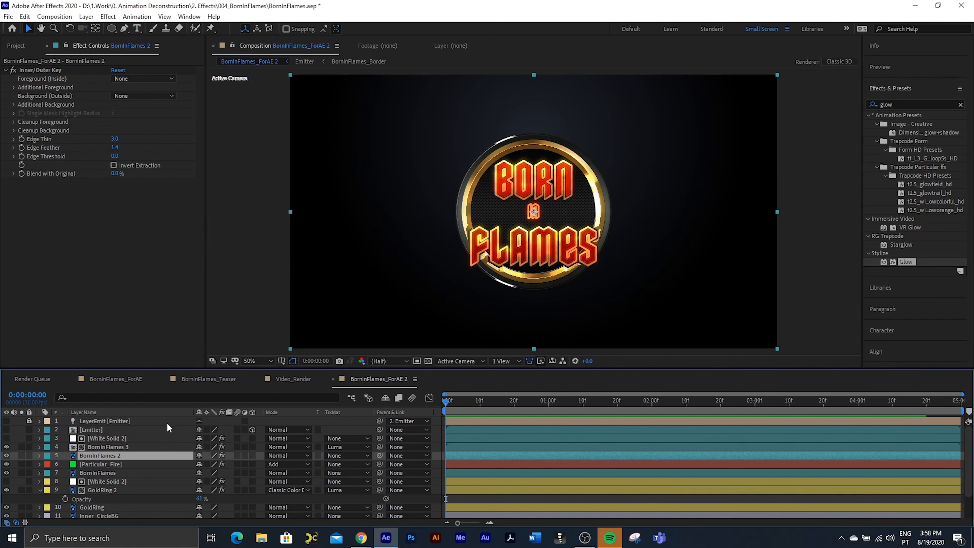
{"action": "left_click", "coordinate": [102, 428]}
{"action": "left_click", "coordinate": [101, 453], "text": "shift"}
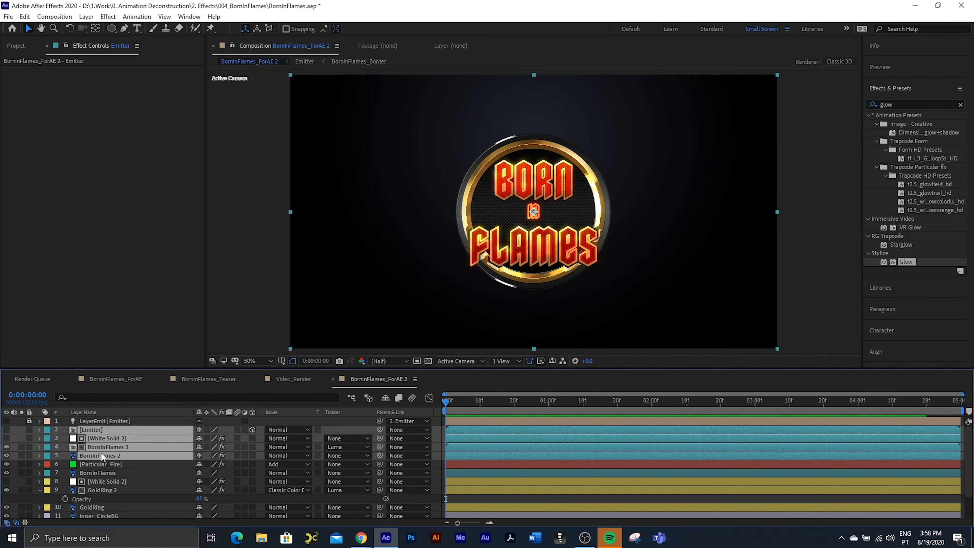
{"action": "left_click_drag", "start_coordinate": [379, 456], "coordinate": [96, 470]}
{"action": "left_click", "coordinate": [96, 470]}
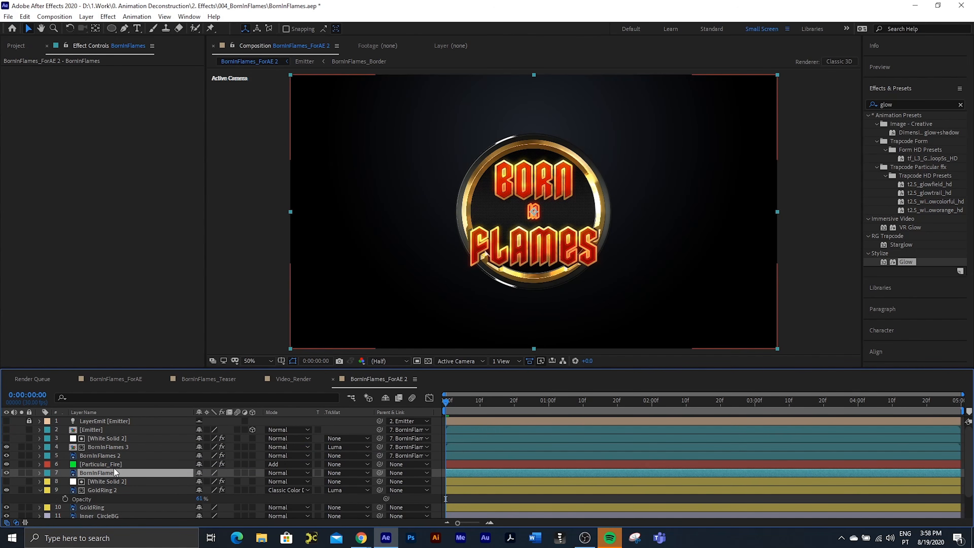
Step: Parent GoldRing 2 and the White Solid 2 matte above it to the GoldRing layer
{"action": "left_click", "coordinate": [95, 481]}
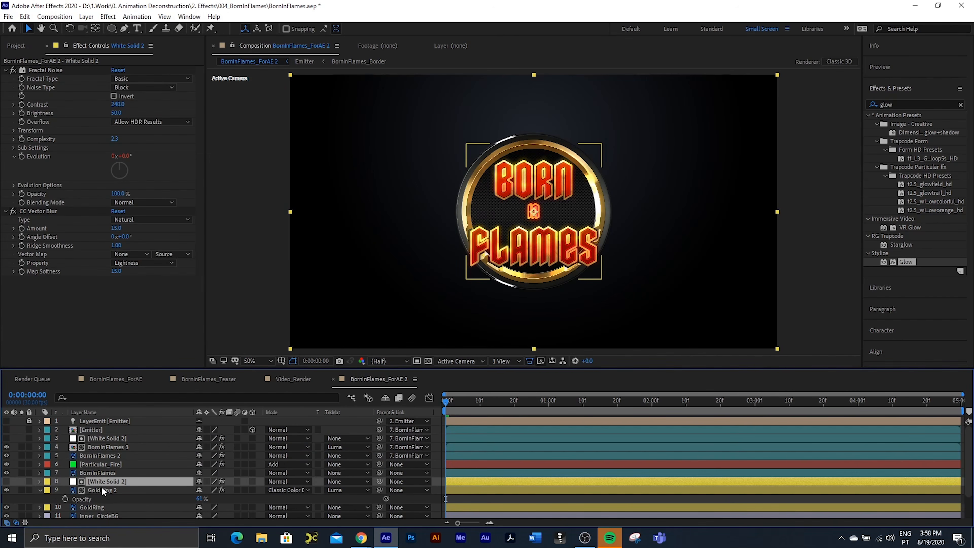
{"action": "scroll", "coordinate": [102, 486], "scroll_direction": "down", "scroll_amount": 2}
{"action": "left_click", "coordinate": [102, 460], "text": "shift"}
{"action": "left_click_drag", "start_coordinate": [379, 464], "coordinate": [100, 481]}
Step: Set the label colour of Inner_CircleBG to Green and of Backing?Border to Fuchsia, checking the border layer by toggling its visibility
{"action": "left_click", "coordinate": [100, 490]}
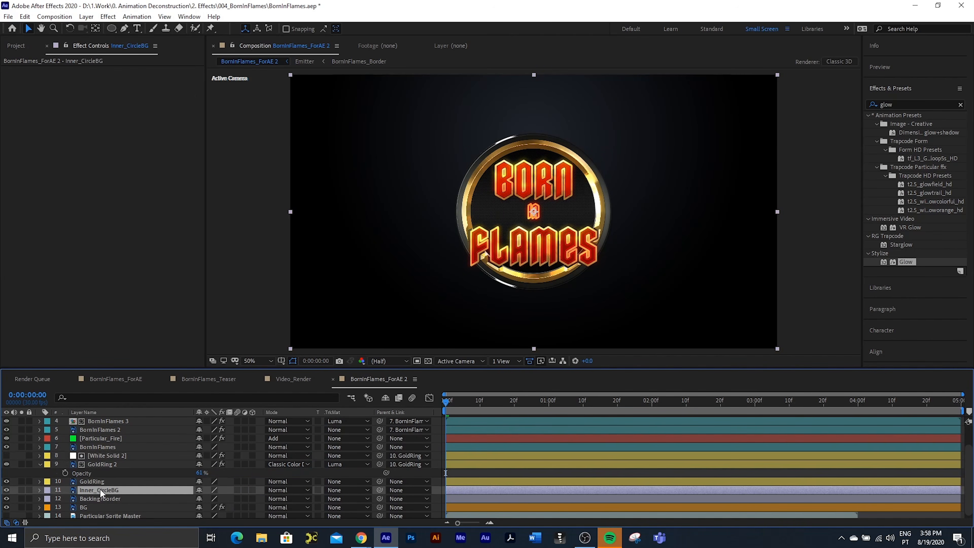
{"action": "left_click", "coordinate": [47, 491]}
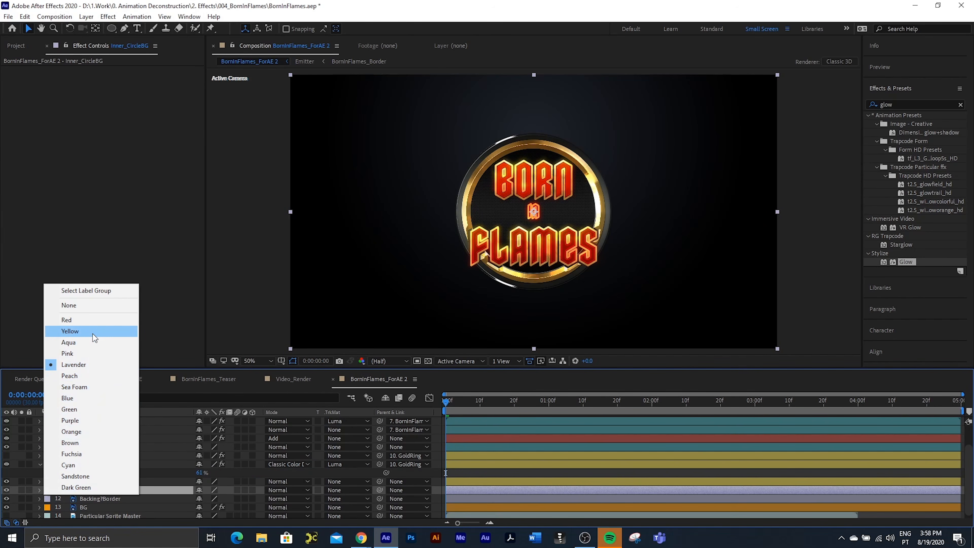
{"action": "left_click", "coordinate": [95, 409]}
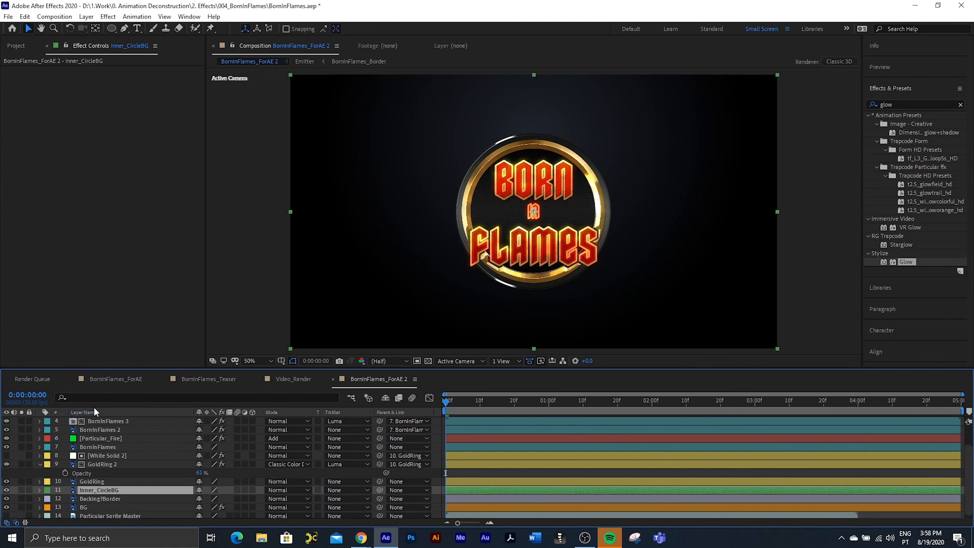
{"action": "left_click", "coordinate": [104, 499]}
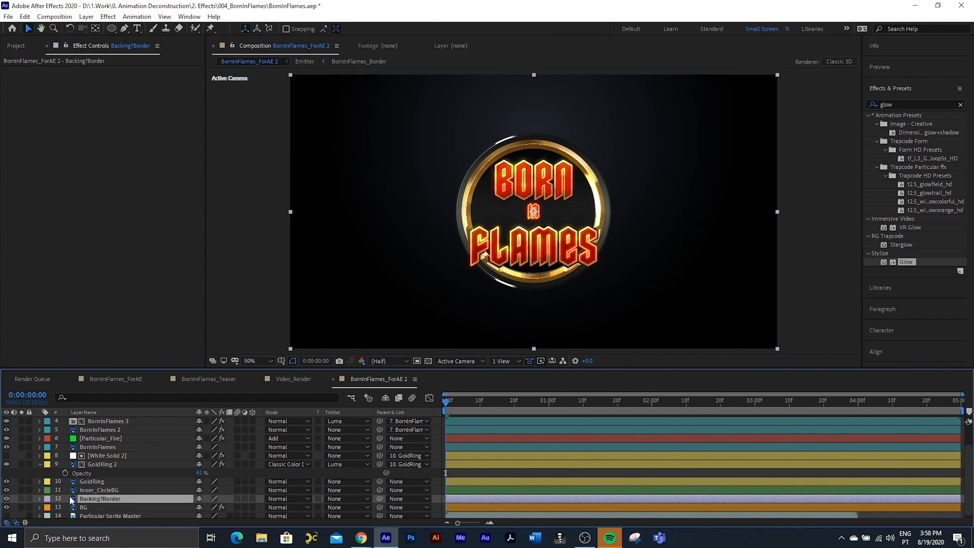
{"action": "left_click", "coordinate": [46, 499]}
{"action": "left_click", "coordinate": [86, 462]}
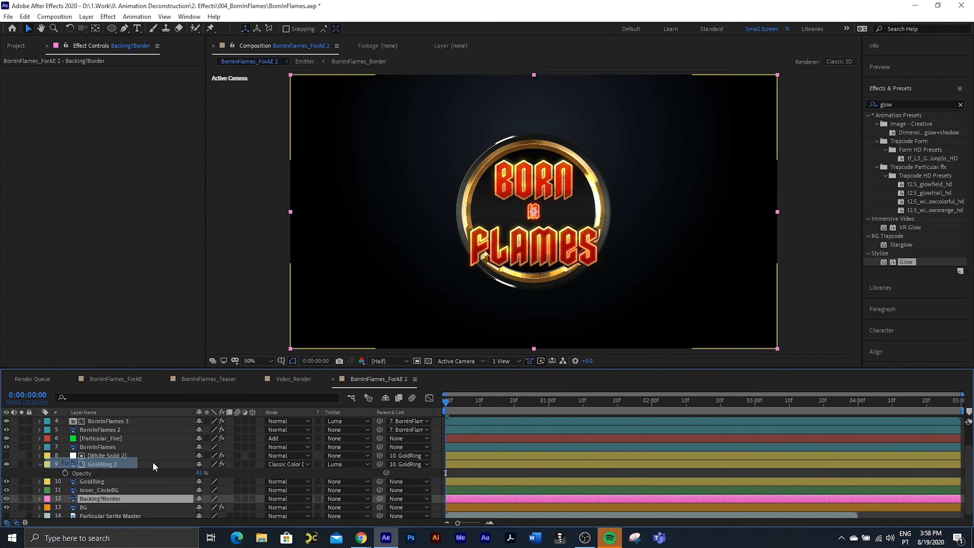
{"action": "left_click", "coordinate": [6, 498]}
{"action": "left_click", "coordinate": [6, 498]}
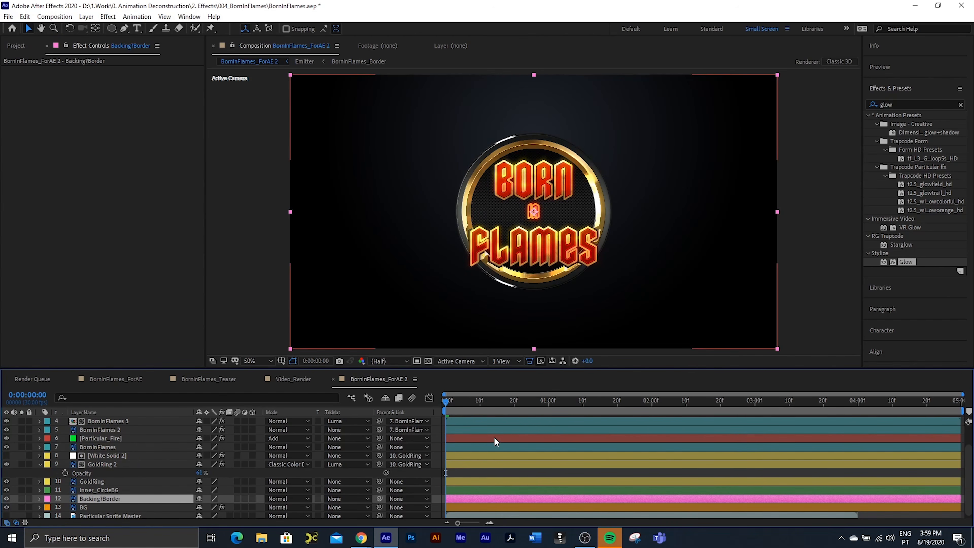
Step: Scrub through the Video_Render composition to check when the flames ignite in the reference
{"action": "left_click", "coordinate": [285, 378]}
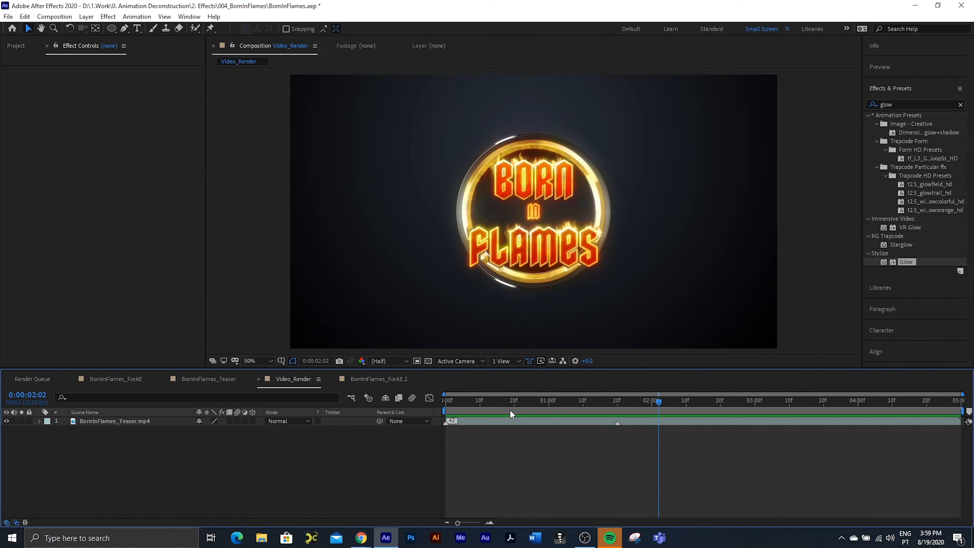
{"action": "left_click_drag", "start_coordinate": [443, 400], "coordinate": [556, 419]}
{"action": "left_click_drag", "start_coordinate": [579, 416], "coordinate": [643, 427]}
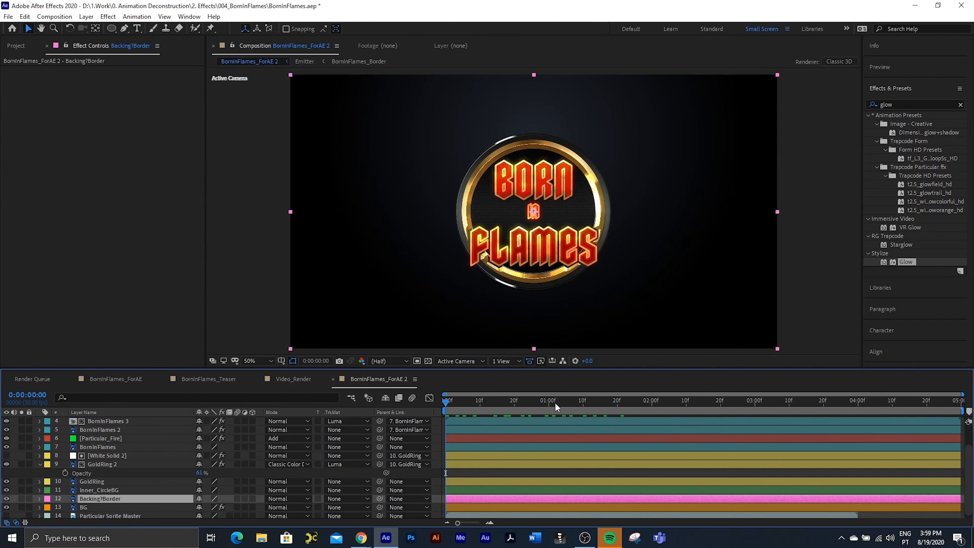
Step: In BornInFlames_ForAE 2, shift the Particular_Fire layer to start at 0:00:01:20 and preview from the first frame
{"action": "left_click_drag", "start_coordinate": [556, 407], "coordinate": [618, 414]}
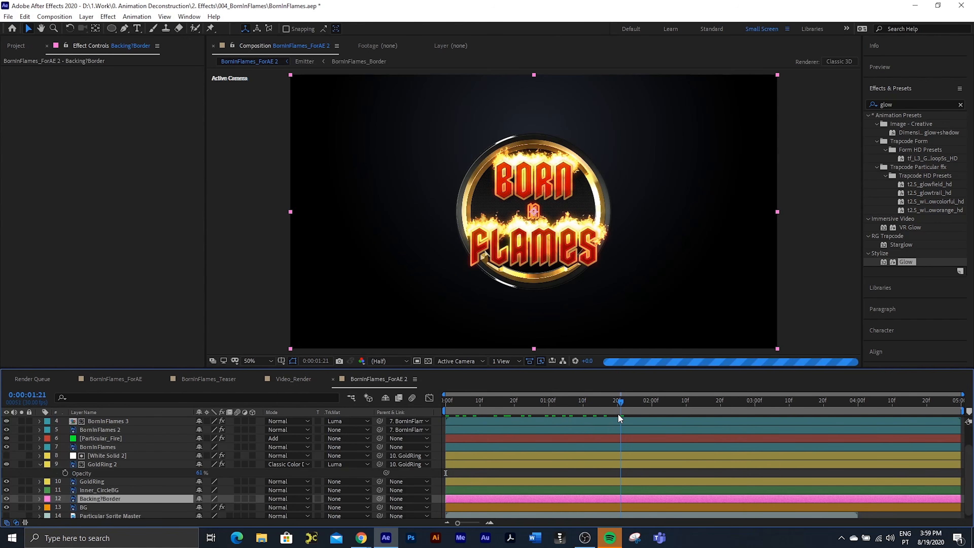
{"action": "left_click", "coordinate": [117, 439]}
{"action": "left_click_drag", "start_coordinate": [468, 437], "coordinate": [642, 441]}
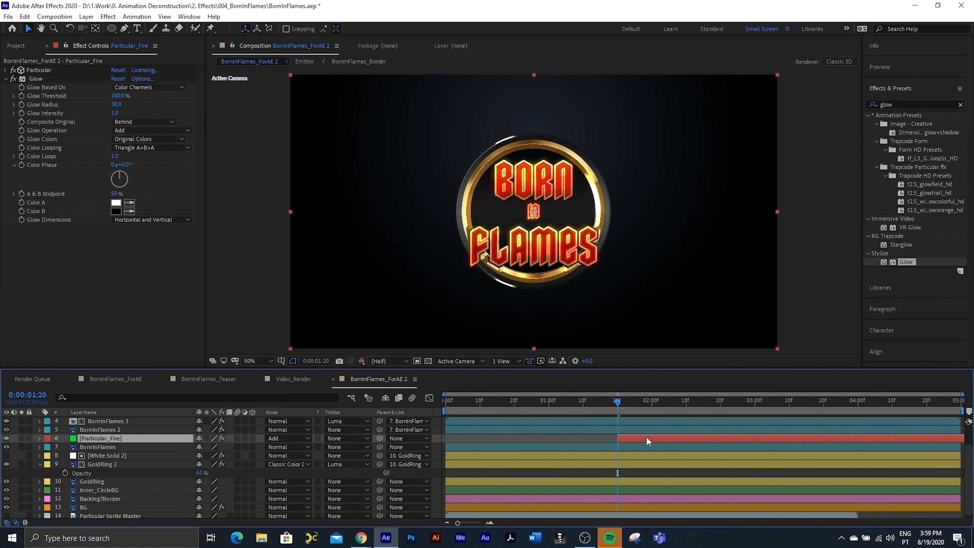
{"action": "key", "text": "Page_Up"}
{"action": "key", "text": "Home"}
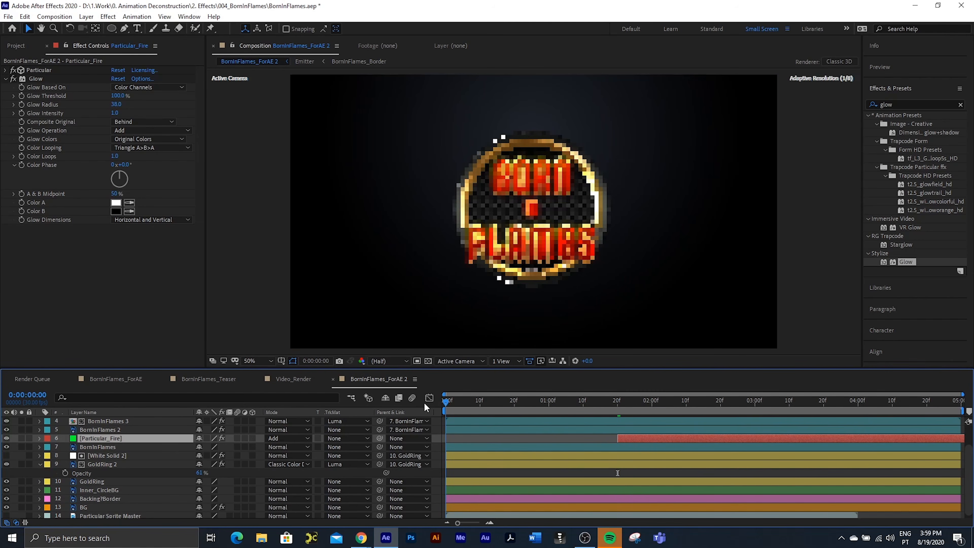
{"action": "key", "text": "space"}
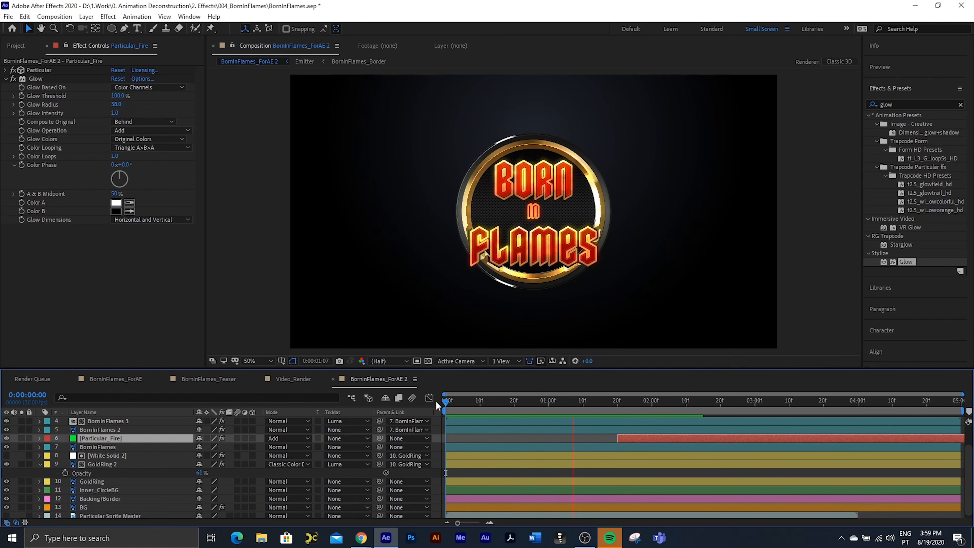
{"action": "left_click", "coordinate": [498, 406]}
{"action": "key", "text": "Home"}
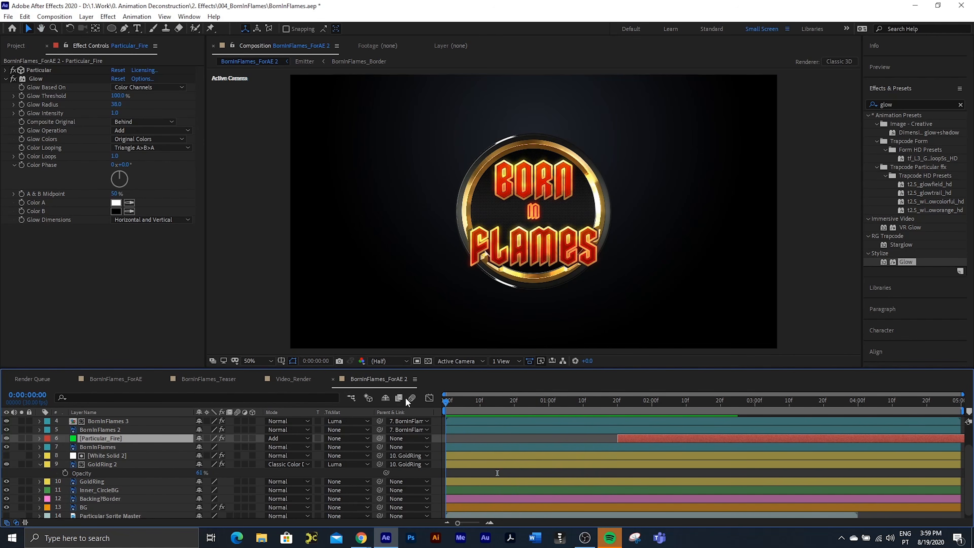
Step: Identify the glowing border layer by toggling its visibility, then set BornInFlames 3's opacity to 0% at the first frame
{"action": "left_click", "coordinate": [109, 430]}
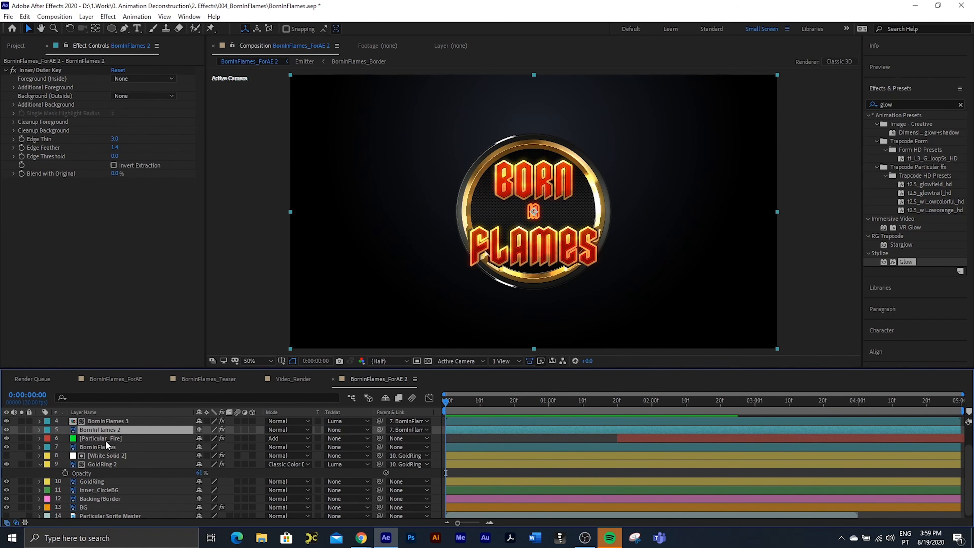
{"action": "scroll", "coordinate": [105, 440], "scroll_direction": "up", "scroll_amount": 3}
{"action": "left_click", "coordinate": [99, 446]}
{"action": "left_click", "coordinate": [6, 446]}
{"action": "left_click", "coordinate": [6, 447]}
{"action": "key", "text": "t"}
{"action": "left_click_drag", "start_coordinate": [200, 455], "coordinate": [54, 457]}
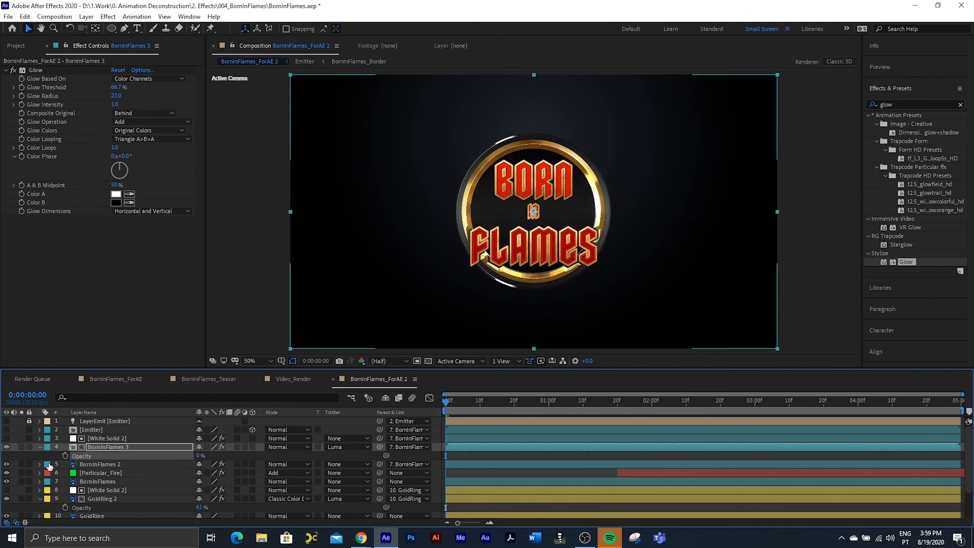
{"action": "left_click", "coordinate": [40, 447]}
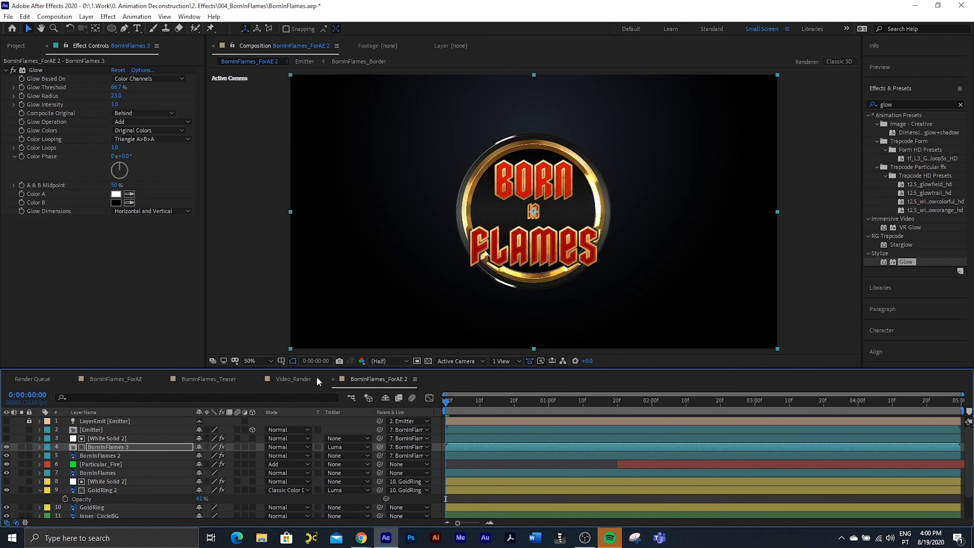
Step: Keyframe GoldRing 2's opacity to rise from 0% at 0:00:02:00 to 61% at about 0:00:02:16
{"action": "left_click", "coordinate": [90, 490]}
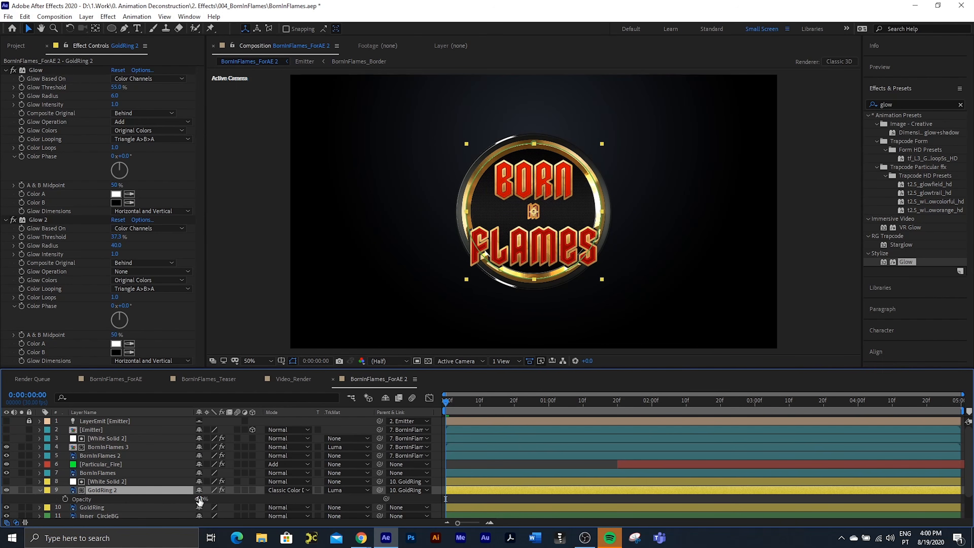
{"action": "left_click", "coordinate": [64, 498]}
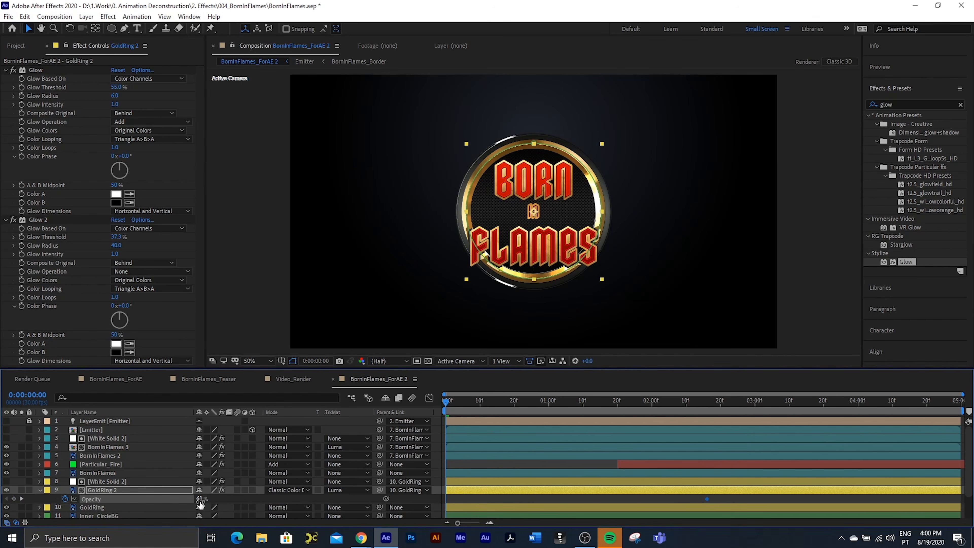
{"action": "left_click_drag", "start_coordinate": [200, 503], "coordinate": [3, 499]}
{"action": "left_click_drag", "start_coordinate": [444, 498], "coordinate": [650, 499]}
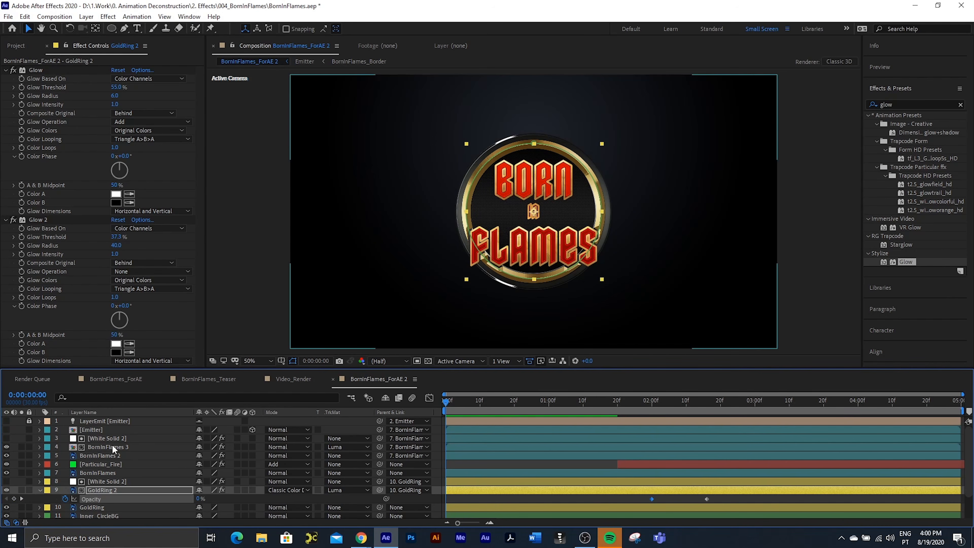
{"action": "scroll", "coordinate": [112, 445], "scroll_direction": "down", "scroll_amount": 3}
{"action": "left_click", "coordinate": [39, 461]}
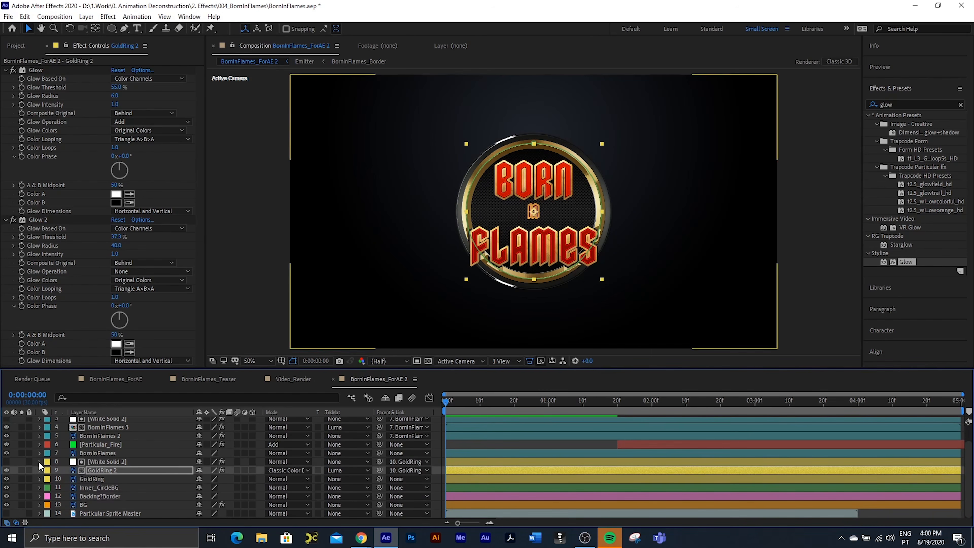
Step: Check the GoldRing layer by toggling its visibility, then examine the reference logo in Video_Render around 0:00:01:18
{"action": "left_click", "coordinate": [92, 481]}
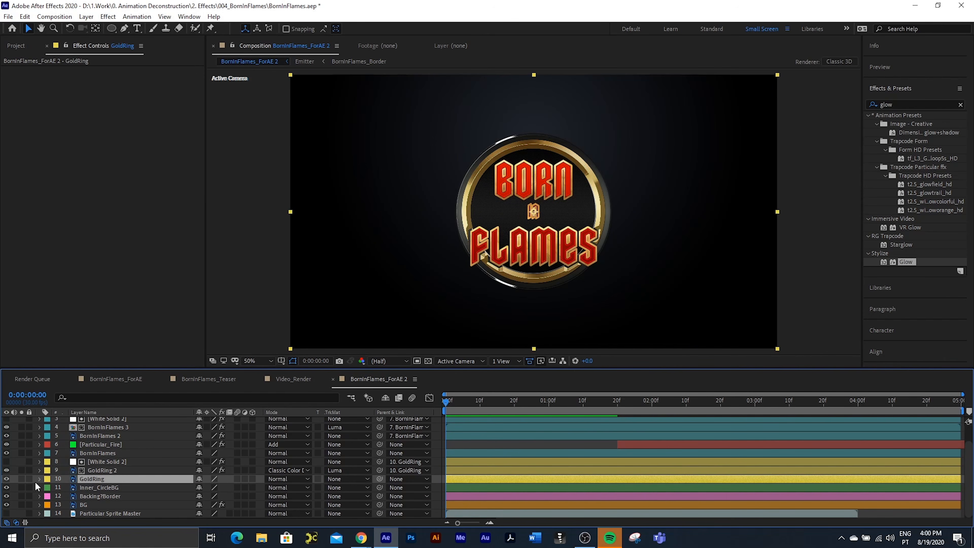
{"action": "left_click", "coordinate": [7, 479]}
{"action": "left_click", "coordinate": [7, 479]}
{"action": "left_click", "coordinate": [292, 379]}
{"action": "mouse_move", "coordinate": [604, 402]}
{"action": "left_mouse_down"}
{"action": "mouse_move", "coordinate": [579, 401]}
{"action": "mouse_move", "coordinate": [620, 402]}
{"action": "mouse_move", "coordinate": [610, 402]}
{"action": "left_mouse_up"}
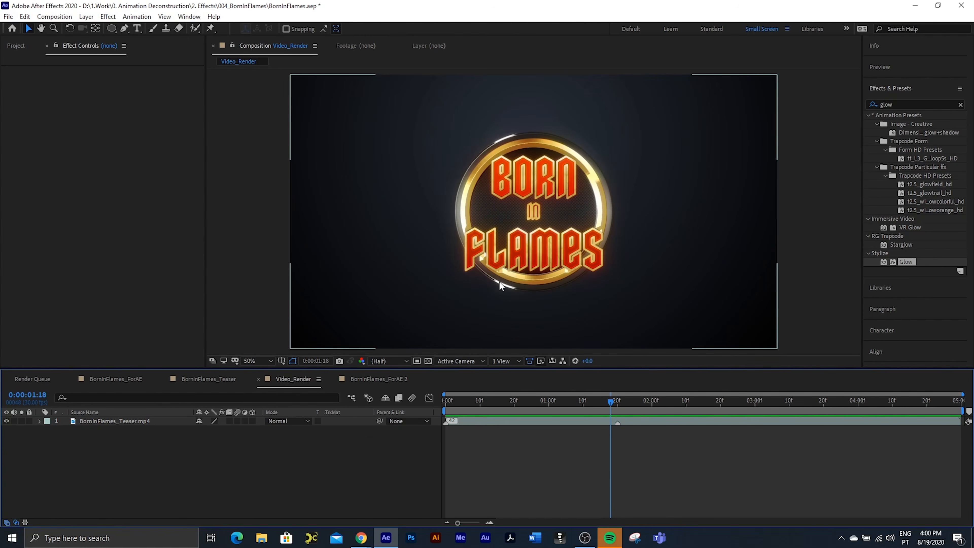
Step: In BornInFlames_ForAE 2, duplicate the GoldRing 2 layer and remove the track matte from the copy
{"action": "left_click", "coordinate": [363, 378]}
{"action": "left_click", "coordinate": [102, 470]}
{"action": "key", "text": "ctrl+d"}
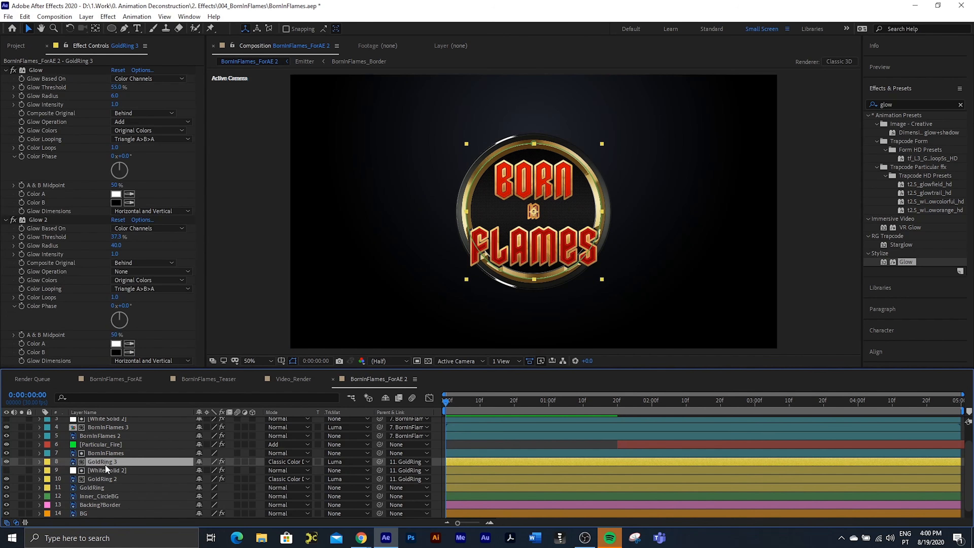
{"action": "left_click", "coordinate": [350, 460]}
{"action": "left_click", "coordinate": [377, 402]}
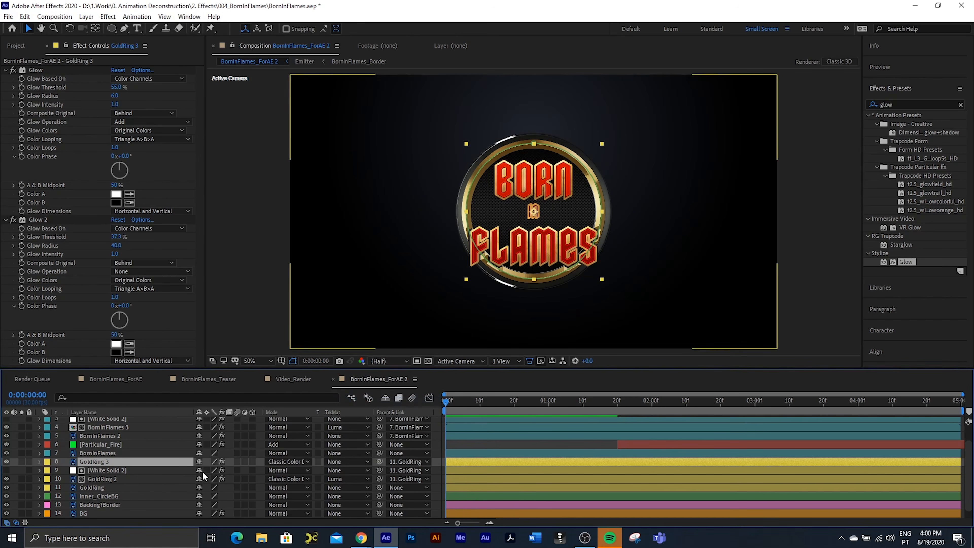
Step: Raise GoldRing 3's opacity to 100% at the first frame and set its blending mode to Add
{"action": "key", "text": "u"}
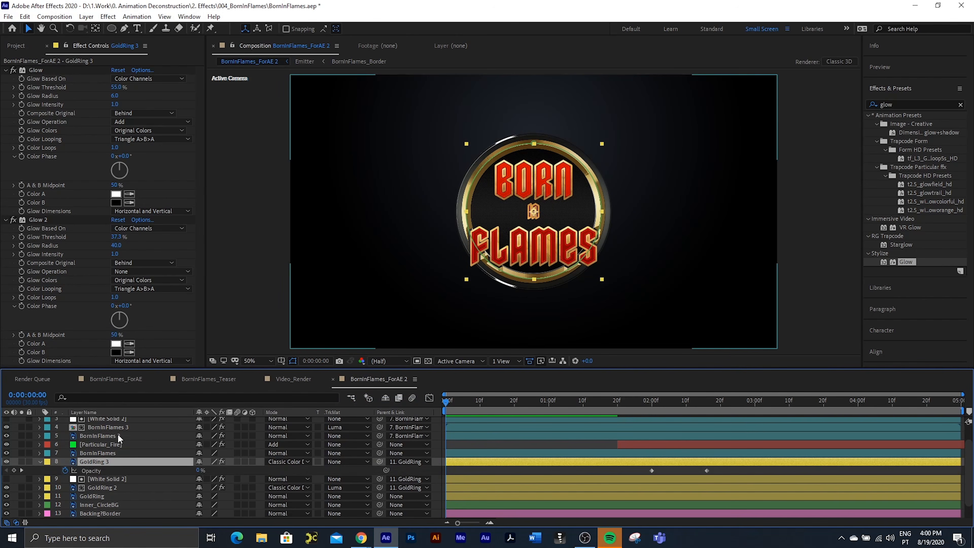
{"action": "left_click_drag", "start_coordinate": [199, 472], "coordinate": [237, 472]}
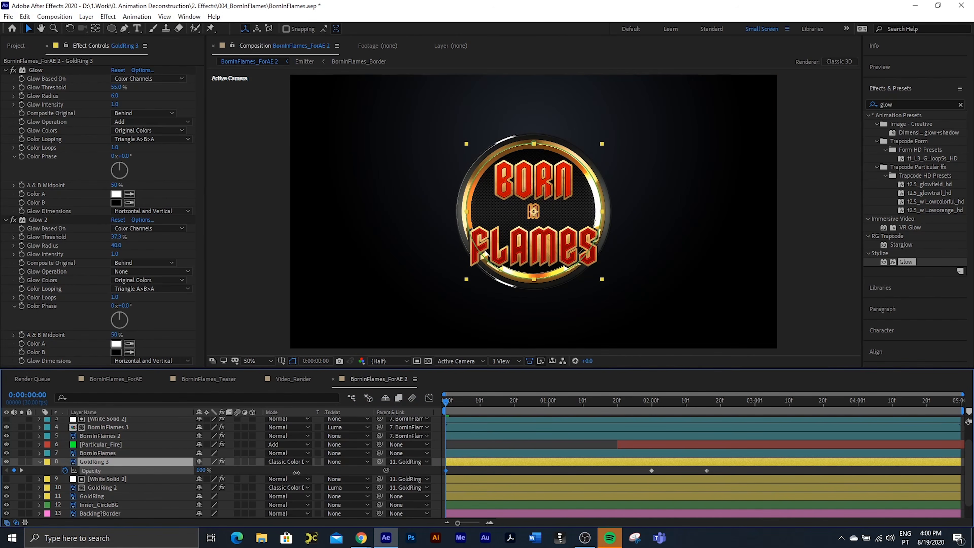
{"action": "left_click", "coordinate": [306, 461]}
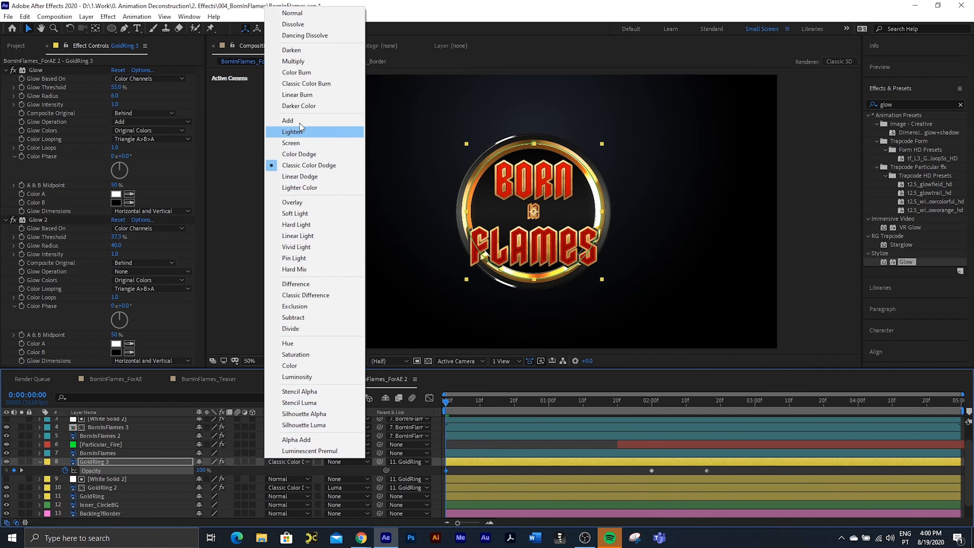
{"action": "left_click", "coordinate": [287, 120]}
Step: Delete Mask 1 from GoldRing 3, and return its opacity to 0% by clearing the first-frame opacity keyframe
{"action": "key", "text": "m"}
{"action": "left_click", "coordinate": [95, 468]}
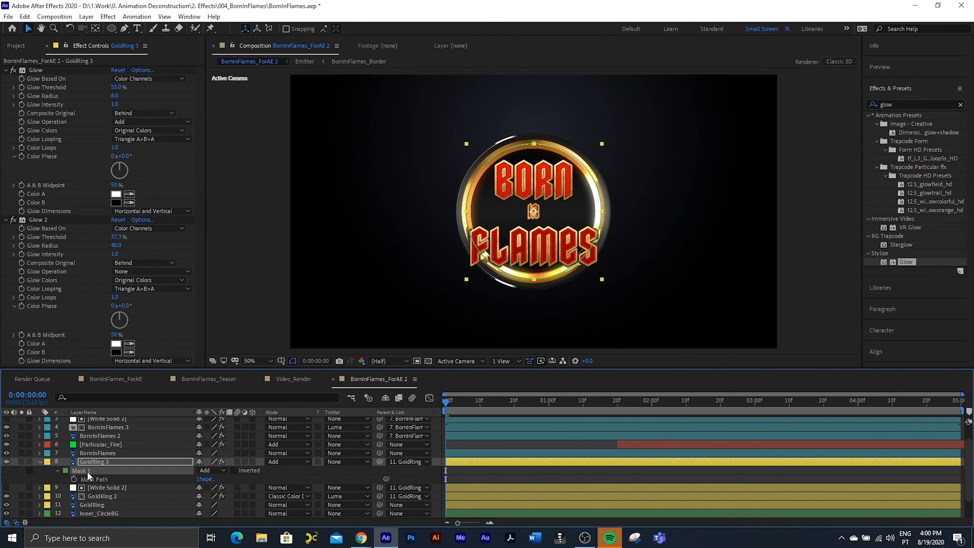
{"action": "key", "text": "Delete"}
{"action": "key", "text": "t"}
{"action": "left_click_drag", "start_coordinate": [200, 470], "coordinate": [111, 468]}
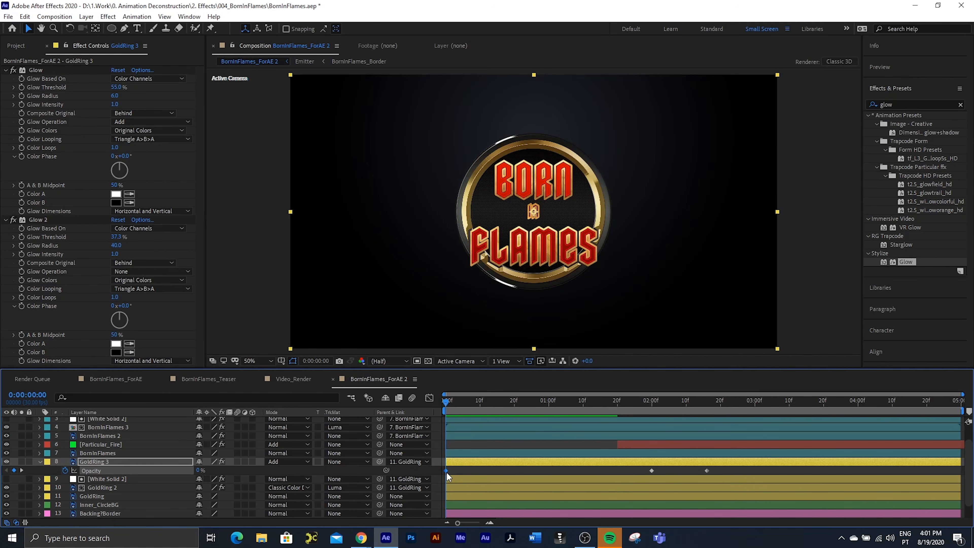
{"action": "key", "text": "Delete"}
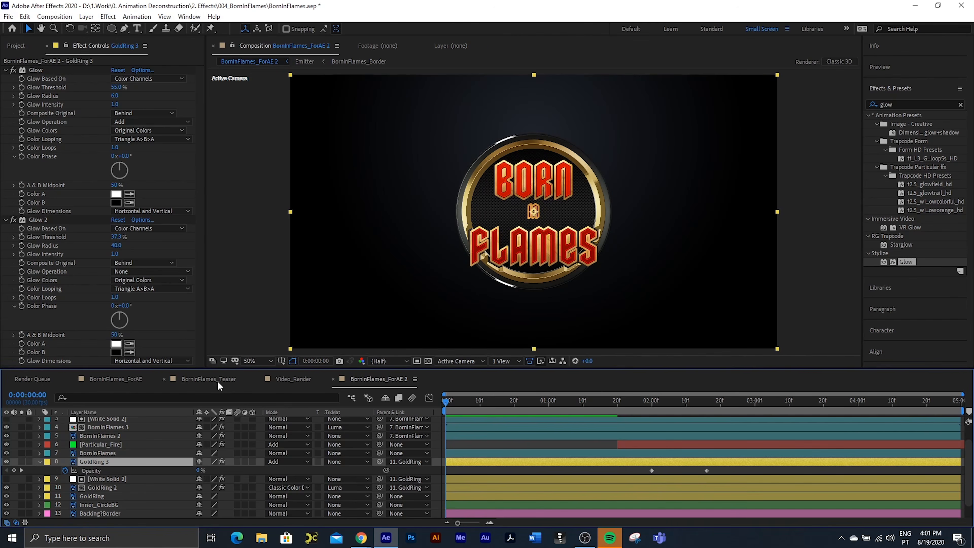
Step: Check the Video_Render reference at 0:00:01:24, then duplicate BornInFlames 3 in BornInFlames_ForAE 2 and remove the copy's track matte
{"action": "left_click", "coordinate": [293, 379]}
{"action": "left_click_drag", "start_coordinate": [611, 399], "coordinate": [633, 409]}
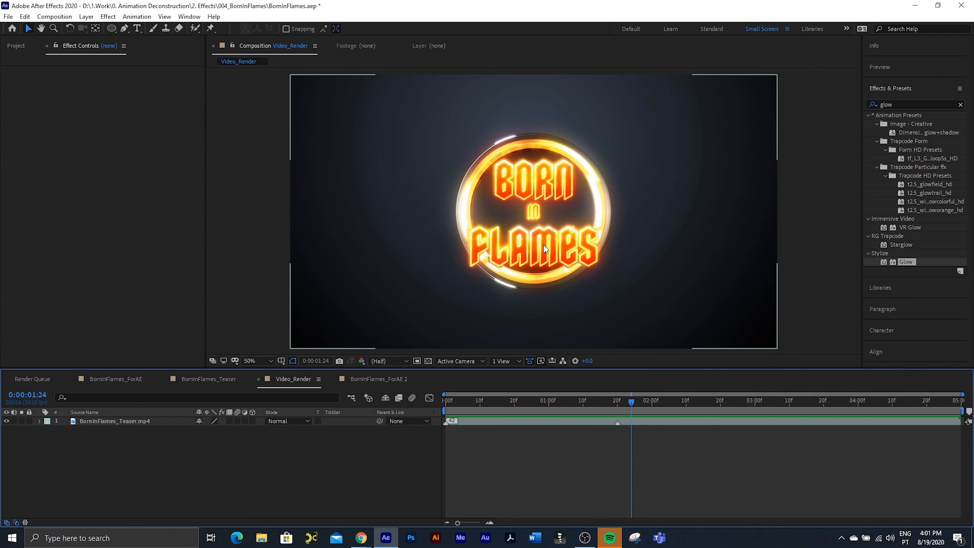
{"action": "left_click", "coordinate": [367, 380]}
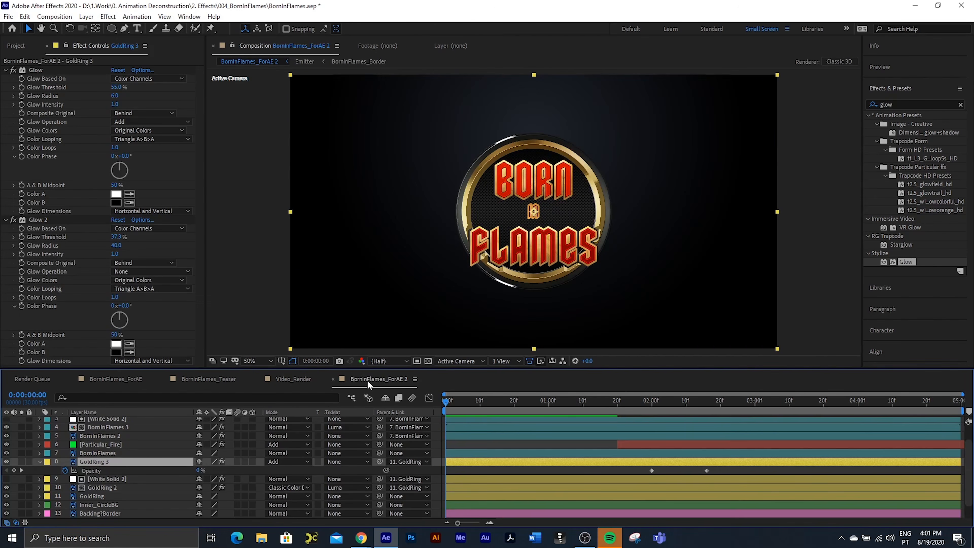
{"action": "scroll", "coordinate": [123, 485], "scroll_direction": "up", "scroll_amount": 2}
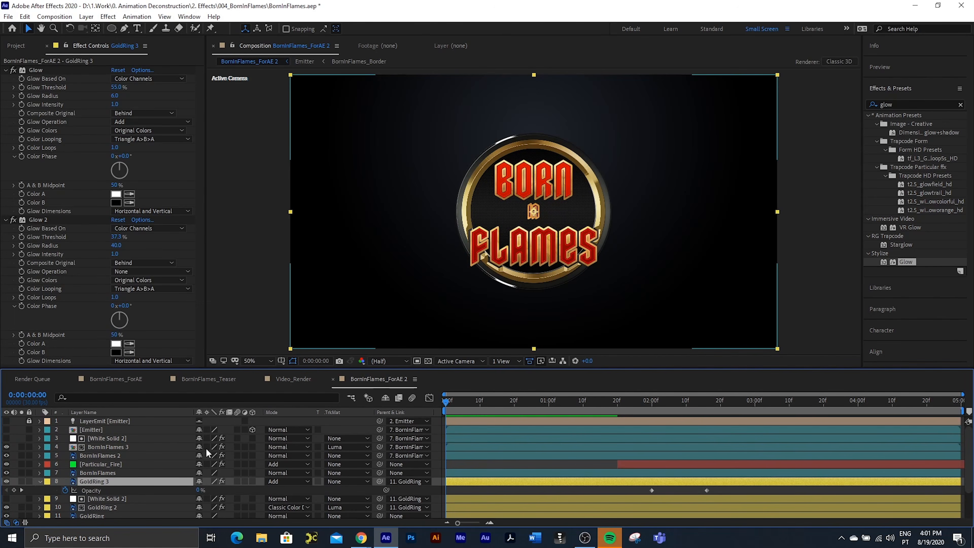
{"action": "left_click", "coordinate": [91, 455]}
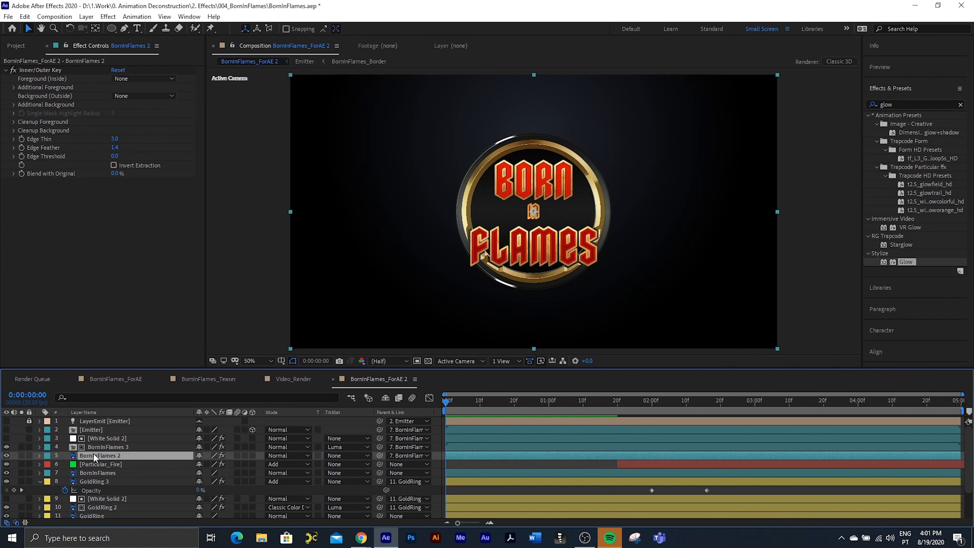
{"action": "left_click", "coordinate": [109, 447]}
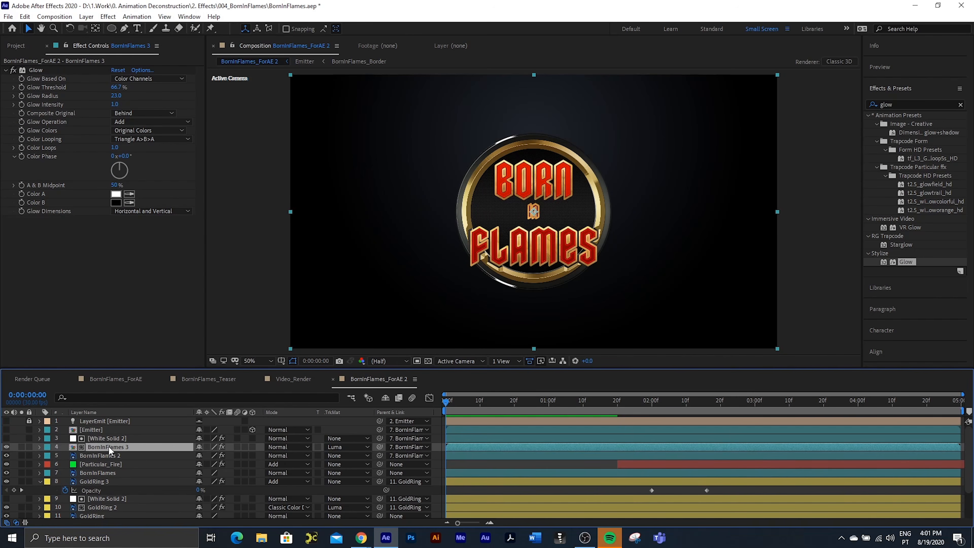
{"action": "key", "text": "ctrl+d"}
{"action": "left_click", "coordinate": [339, 438]}
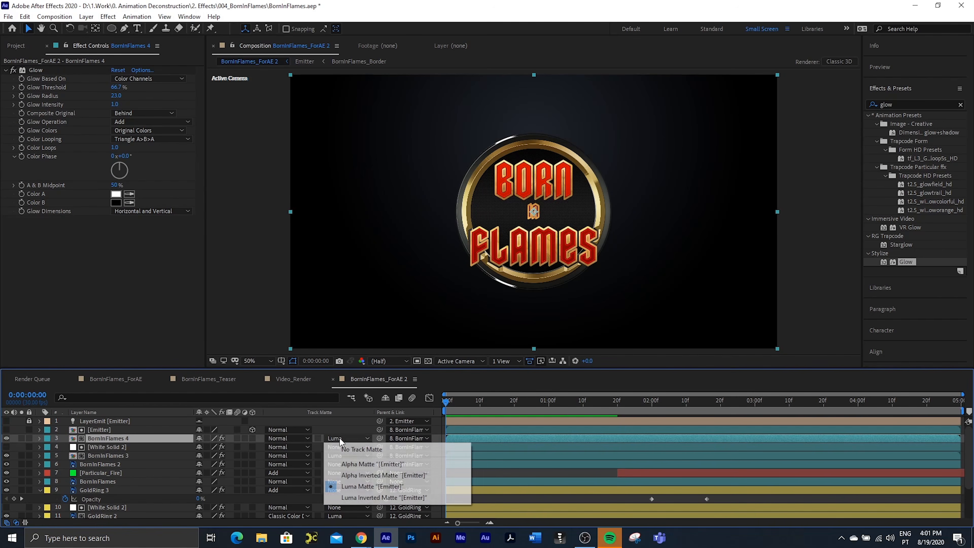
{"action": "left_click", "coordinate": [352, 448]}
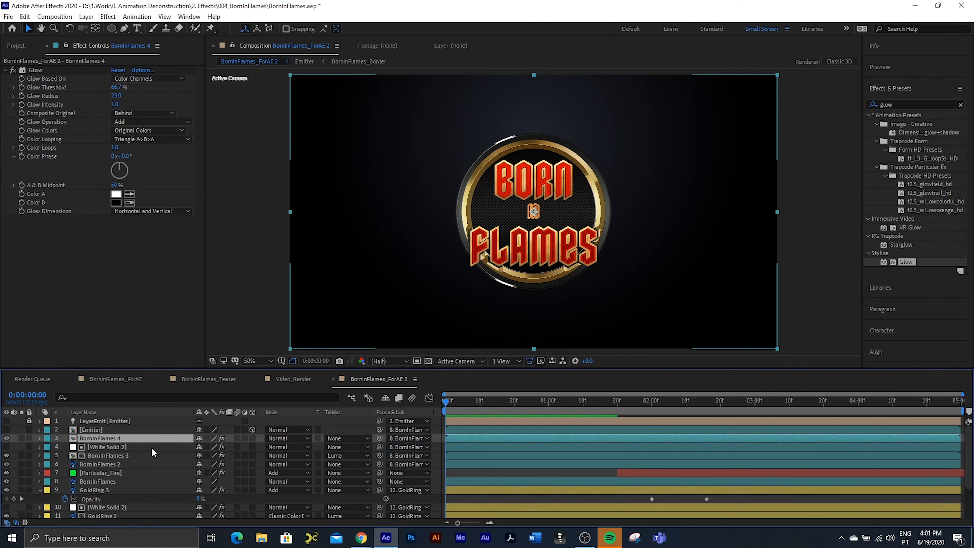
Step: With BornInFlames 4 at 100% opacity, set its blending mode to Add and its Glow to threshold 71% and radius 31
{"action": "key", "text": "t"}
{"action": "left_click_drag", "start_coordinate": [198, 447], "coordinate": [281, 450]}
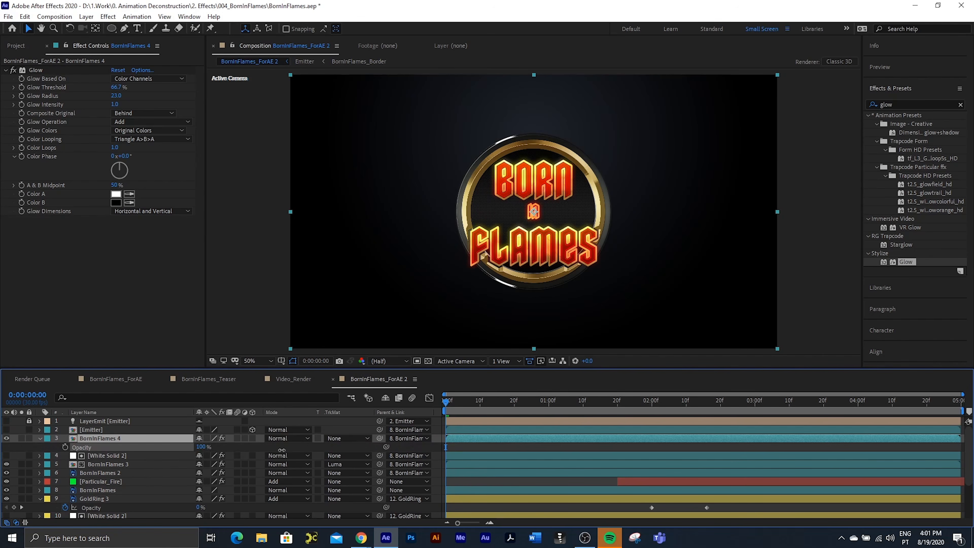
{"action": "key", "text": "Return"}
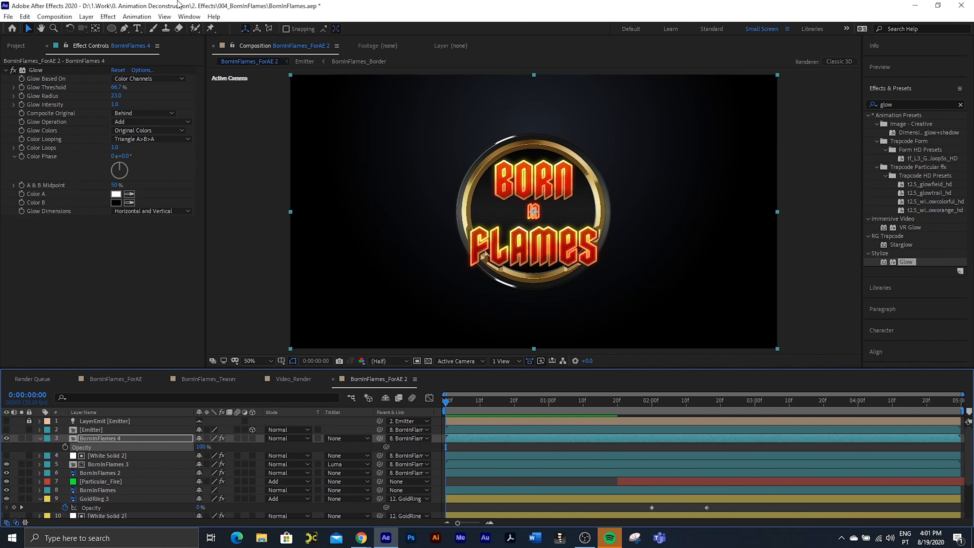
{"action": "mouse_move", "coordinate": [116, 88]}
{"action": "left_mouse_down"}
{"action": "mouse_move", "coordinate": [102, 89]}
{"action": "mouse_move", "coordinate": [109, 98]}
{"action": "left_mouse_up"}
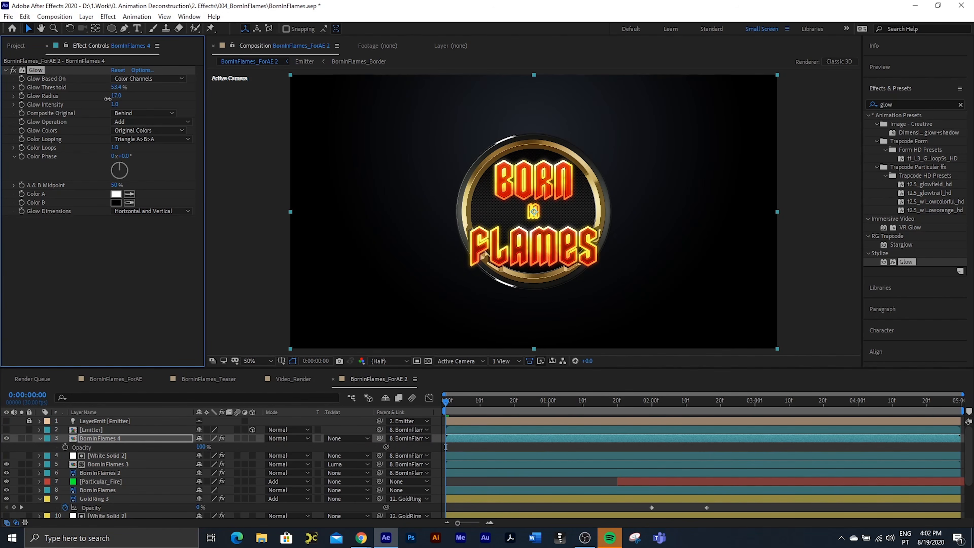
{"action": "left_click", "coordinate": [274, 440]}
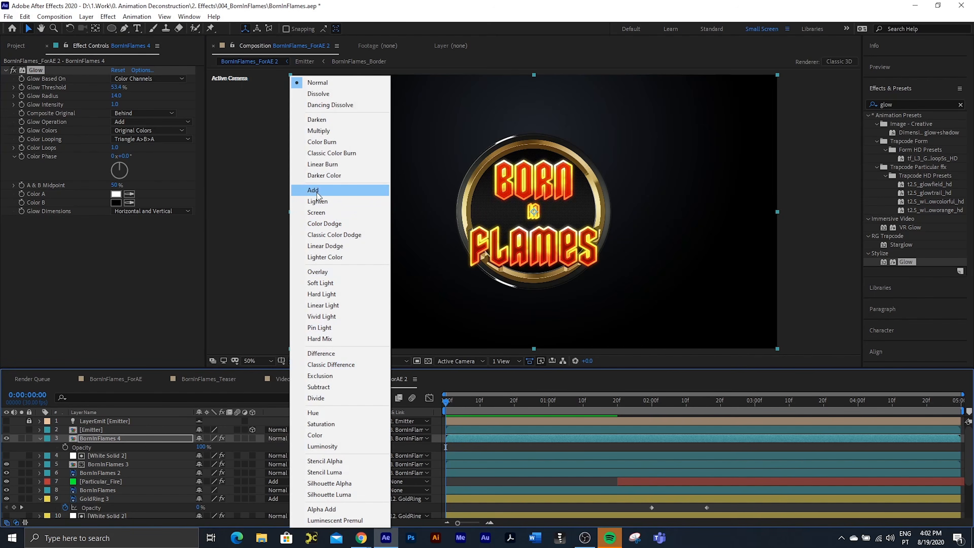
{"action": "left_click", "coordinate": [319, 190]}
{"action": "mouse_move", "coordinate": [124, 88]}
{"action": "left_mouse_down"}
{"action": "mouse_move", "coordinate": [149, 87]}
{"action": "mouse_move", "coordinate": [125, 95]}
{"action": "left_mouse_up"}
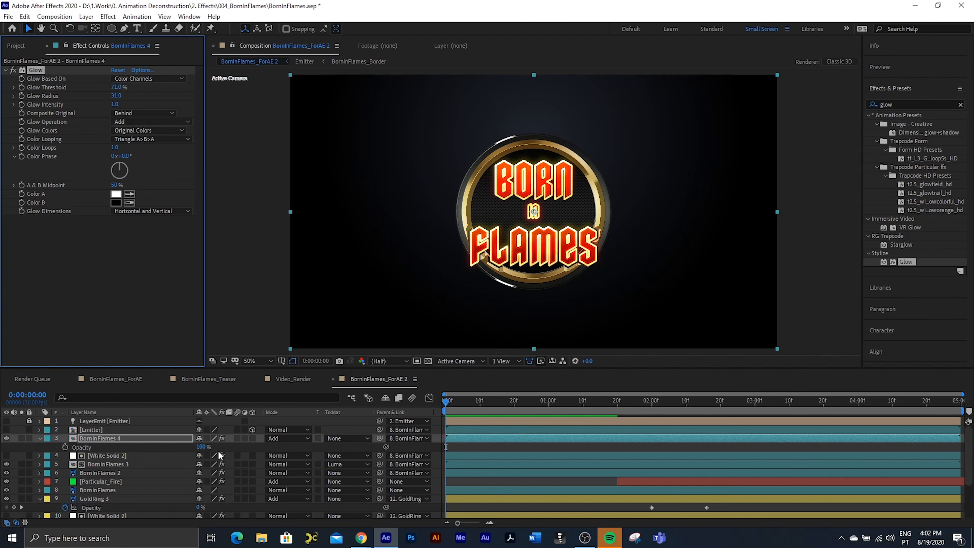
Step: Lower BornInFlames 4's opacity until its glow is hidden, and collapse the properties of BornInFlames 4 and GoldRing 3
{"action": "left_click_drag", "start_coordinate": [200, 446], "coordinate": [37, 440]}
{"action": "left_click", "coordinate": [40, 438]}
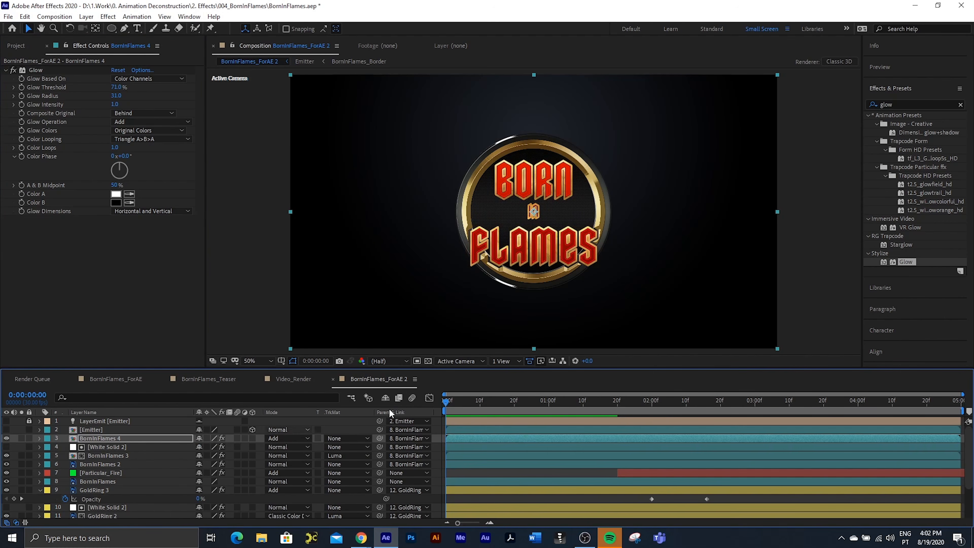
{"action": "left_click", "coordinate": [40, 490]}
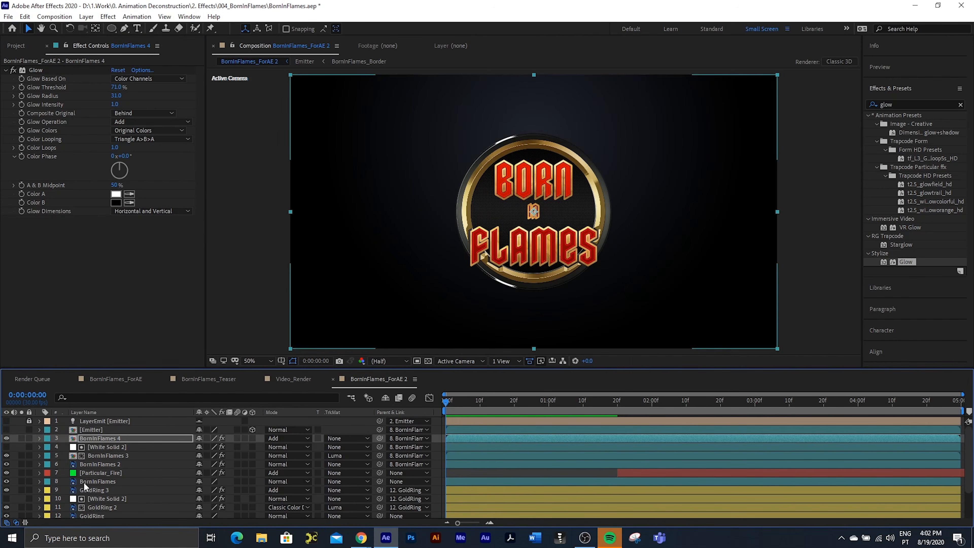
Step: Set the BornInFlames layer's opacity to 2% and BornInFlames 2's opacity to 0%
{"action": "left_click", "coordinate": [103, 480]}
{"action": "key", "text": "t"}
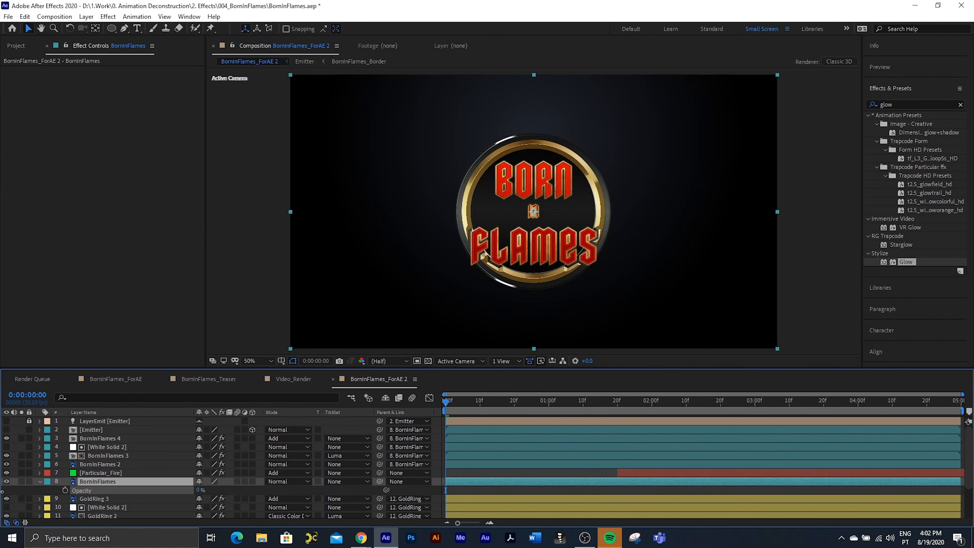
{"action": "left_click", "coordinate": [106, 463]}
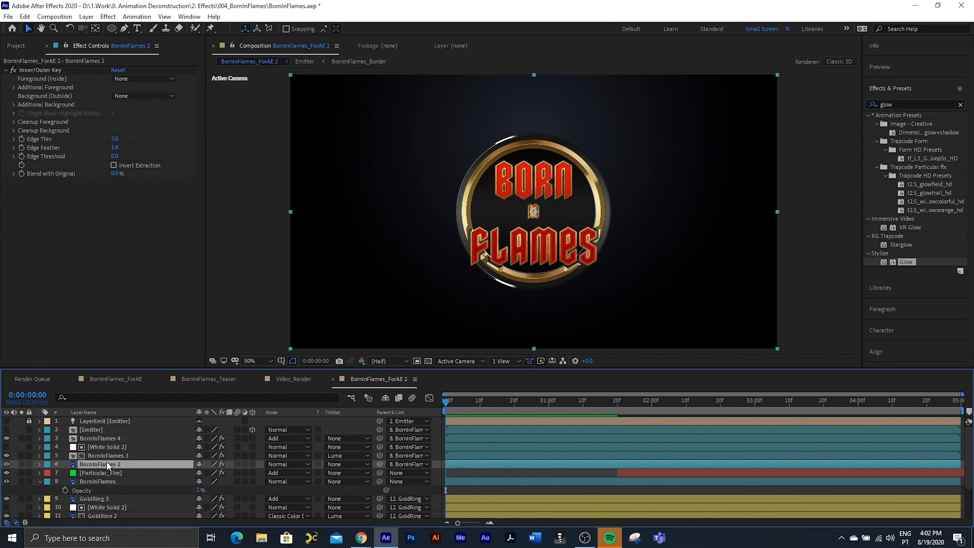
{"action": "key", "text": "t"}
{"action": "left_click", "coordinate": [201, 473]}
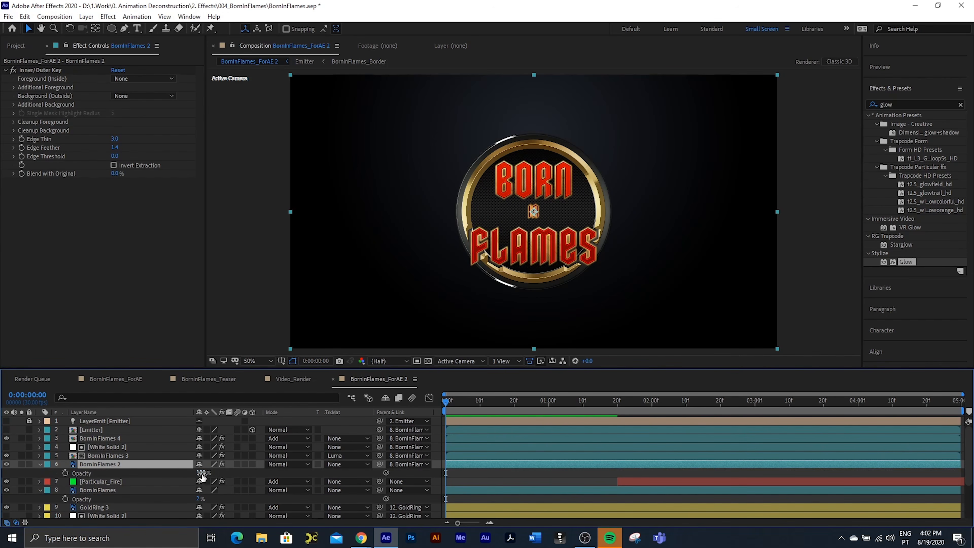
{"action": "type", "text": "0"}
{"action": "key", "text": "Return"}
Step: Set the opacity of the GoldRing and Inner_CircleBG layers to 0%
{"action": "scroll", "coordinate": [39, 466], "scroll_direction": "down", "scroll_amount": 3}
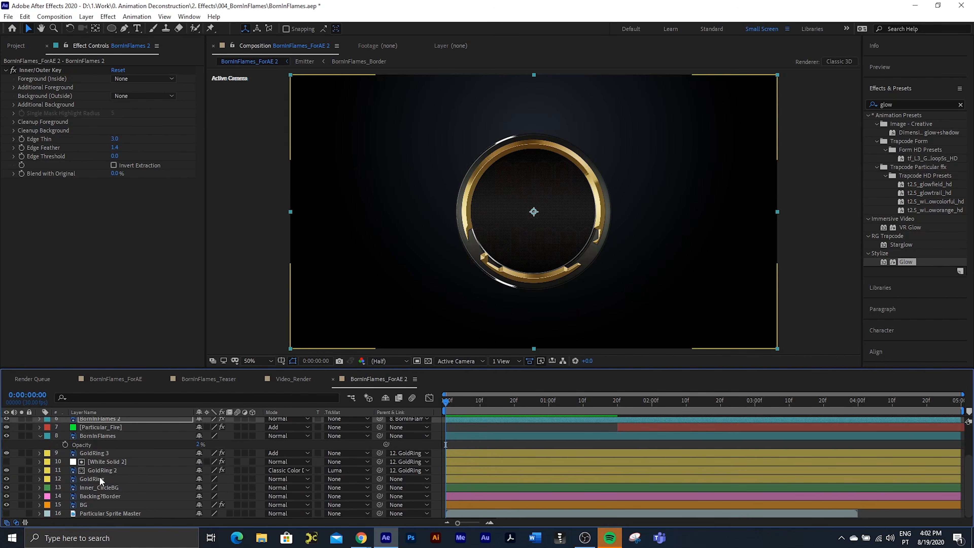
{"action": "left_click", "coordinate": [99, 476]}
{"action": "key", "text": "t"}
{"action": "left_click_drag", "start_coordinate": [200, 487], "coordinate": [3, 487]}
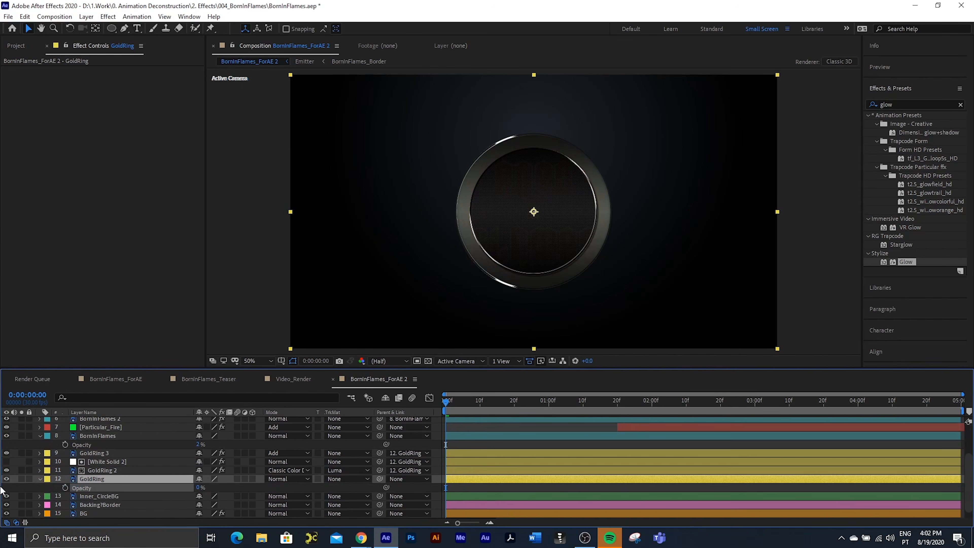
{"action": "scroll", "coordinate": [101, 484], "scroll_direction": "down", "scroll_amount": 1}
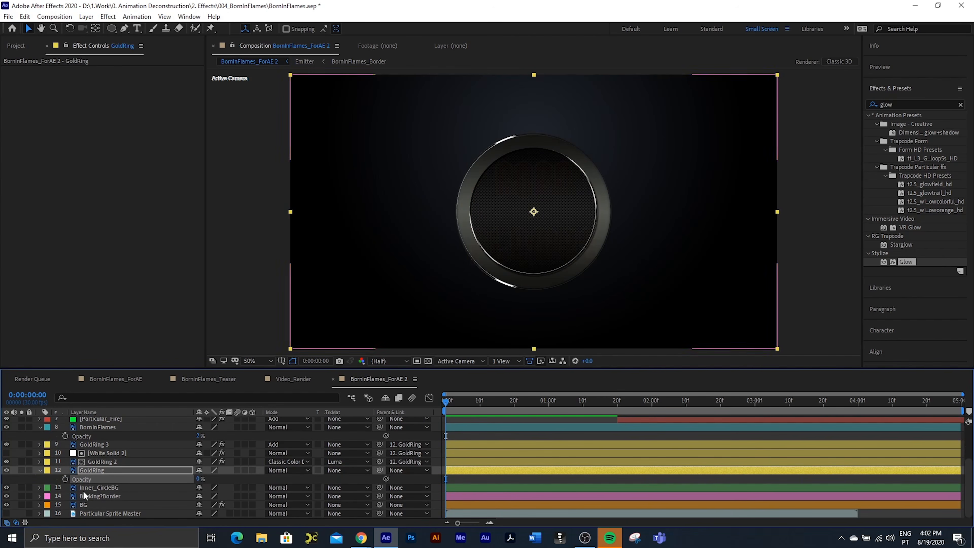
{"action": "left_click", "coordinate": [99, 488]}
{"action": "key", "text": "t"}
{"action": "left_click_drag", "start_coordinate": [201, 495], "coordinate": [115, 497]}
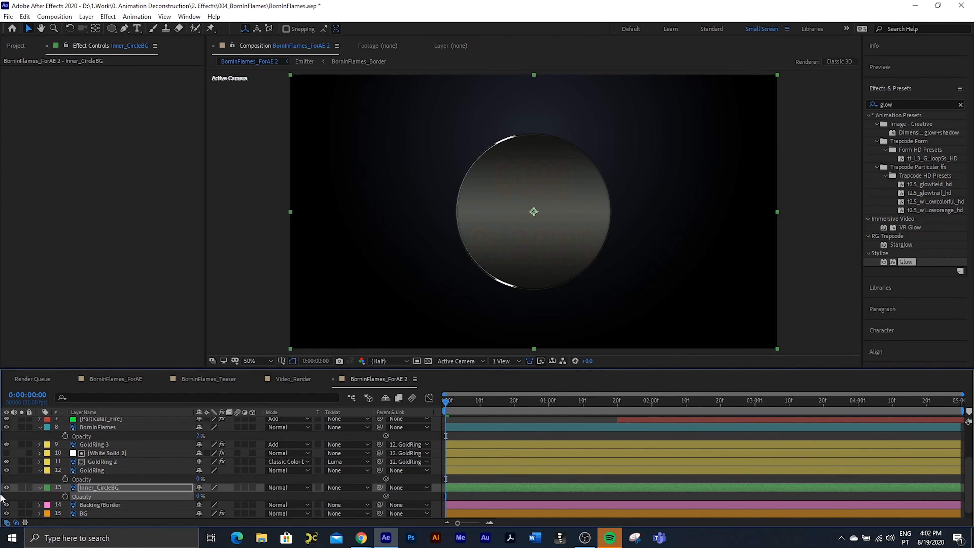
Step: Add scale and opacity keyframes to the Backing?Border layer at the first frame
{"action": "left_click", "coordinate": [91, 504]}
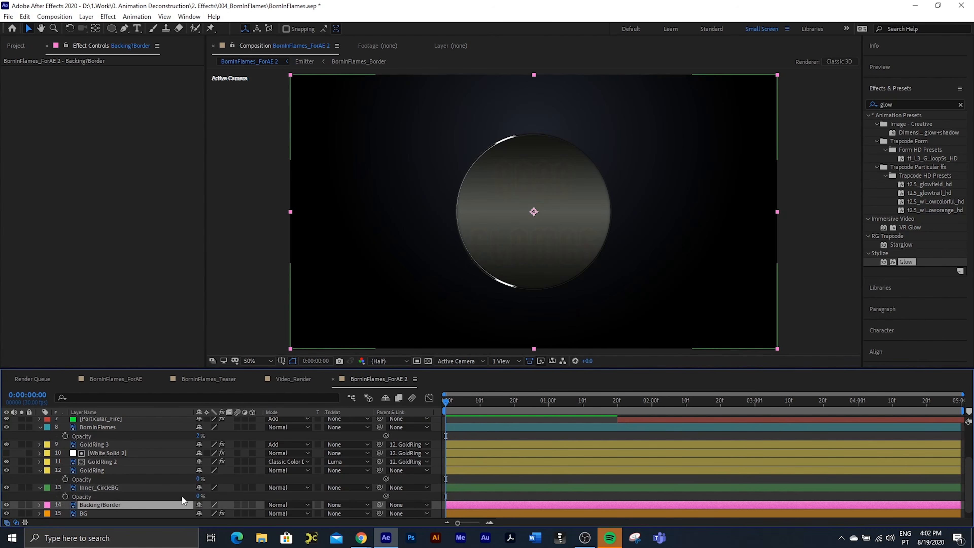
{"action": "key", "text": "t"}
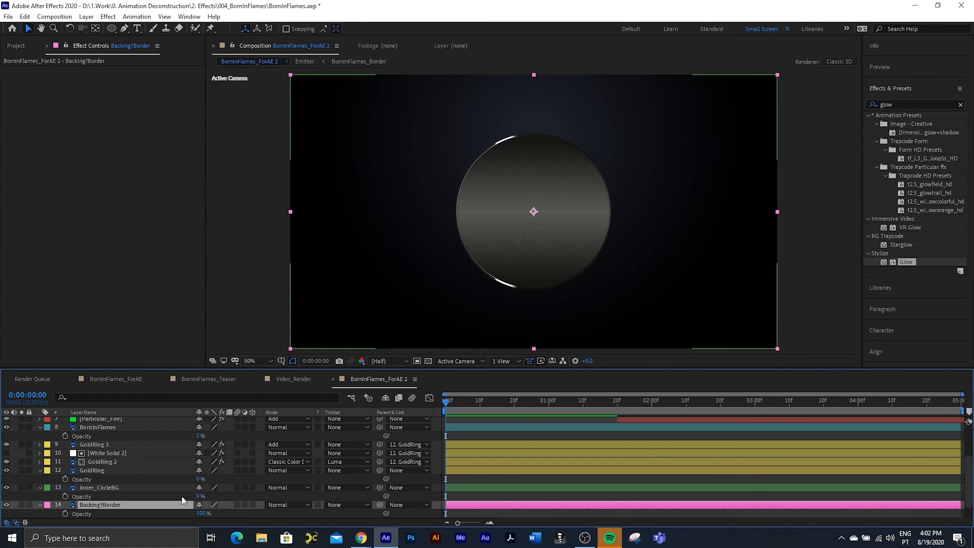
{"action": "key", "text": "shift+s"}
{"action": "scroll", "coordinate": [115, 470], "scroll_direction": "down", "scroll_amount": 1}
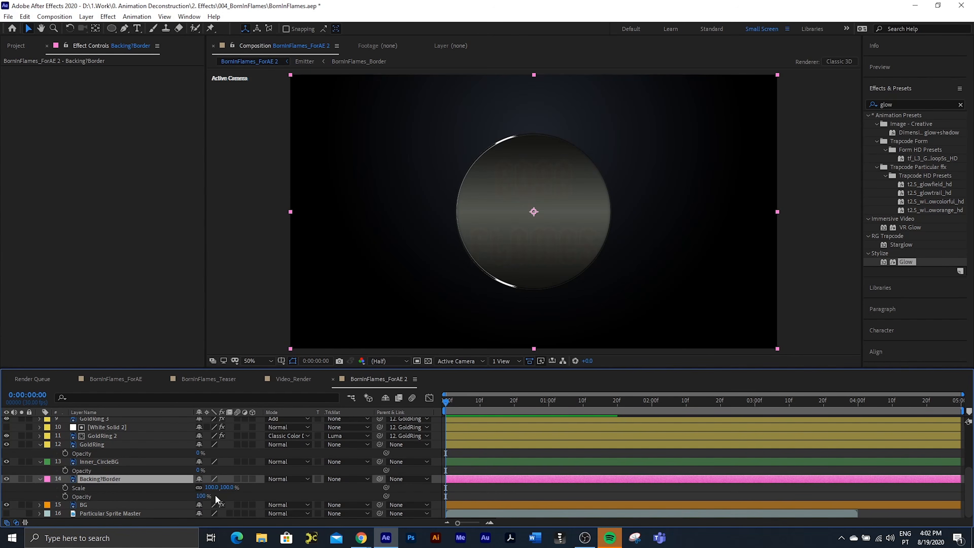
{"action": "left_click", "coordinate": [65, 487]}
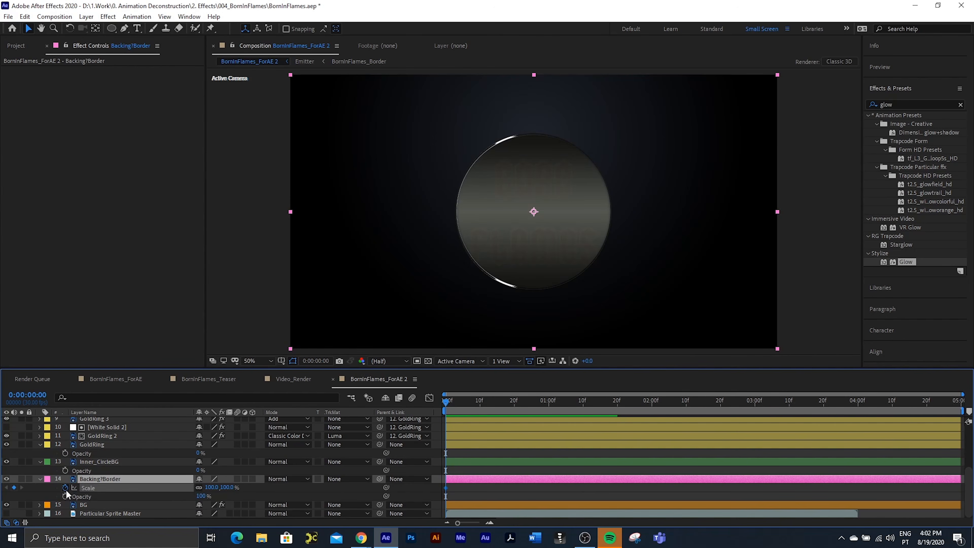
{"action": "left_click", "coordinate": [65, 496]}
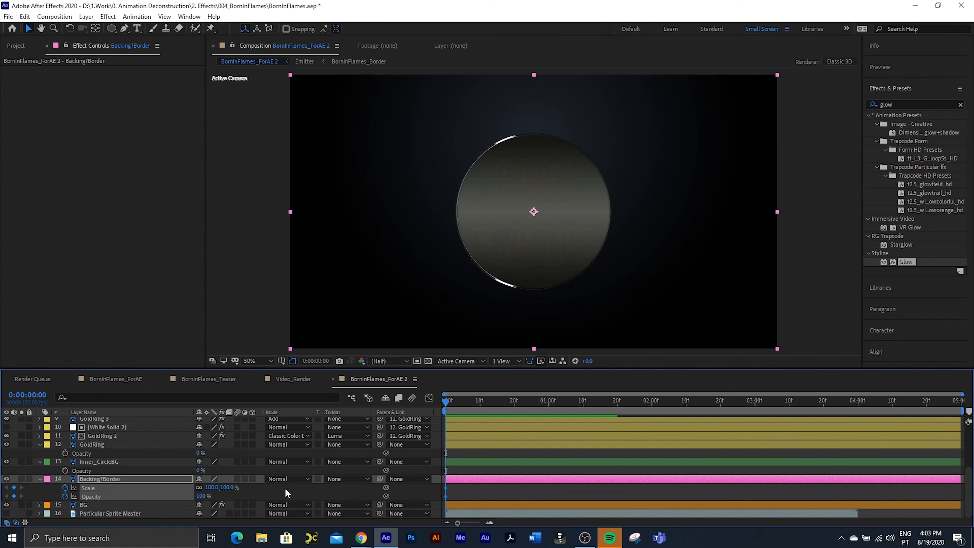
Step: Set the Backing?Border layer's scale to 310% at the first frame
{"action": "left_click", "coordinate": [265, 492]}
{"action": "left_click", "coordinate": [213, 488]}
{"action": "type", "text": "310"}
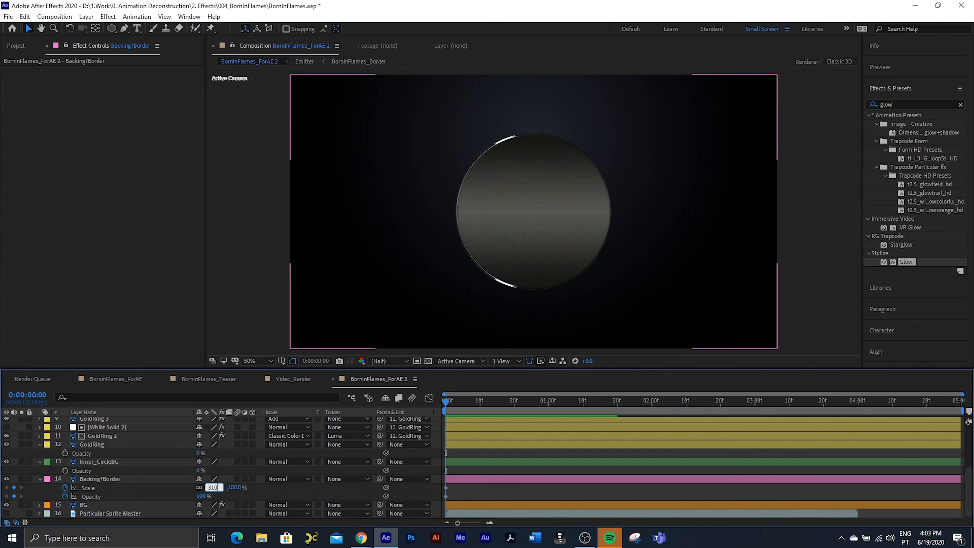
{"action": "key", "text": "Return"}
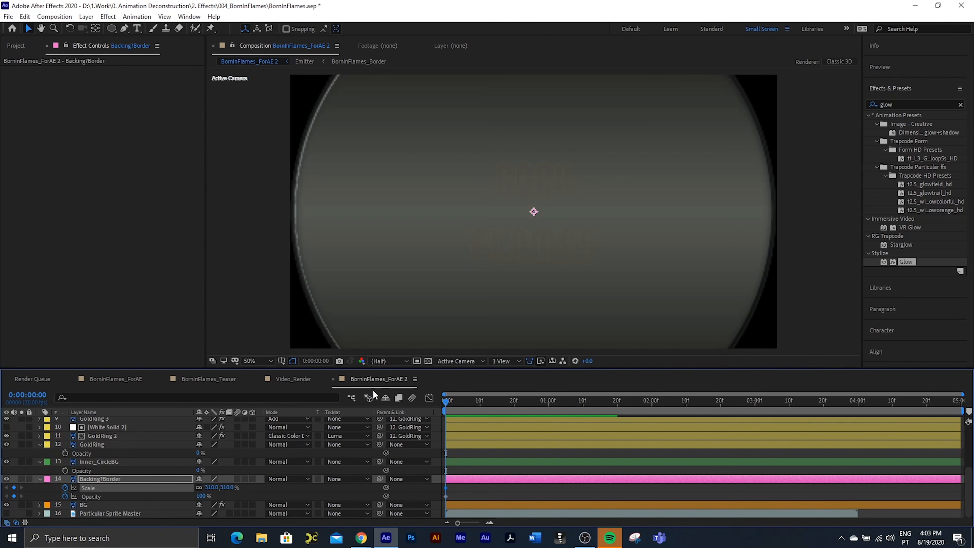
Step: Switch the composition preview to Full resolution and set Backing?Border's first-frame opacity to 0%
{"action": "left_click", "coordinate": [387, 366]}
{"action": "left_click", "coordinate": [389, 380]}
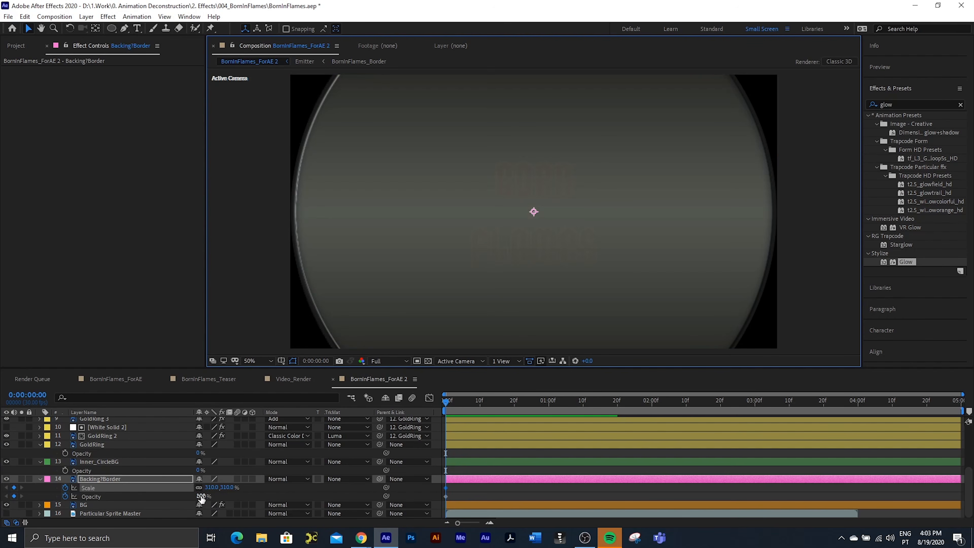
{"action": "left_click_drag", "start_coordinate": [201, 496], "coordinate": [5, 495]}
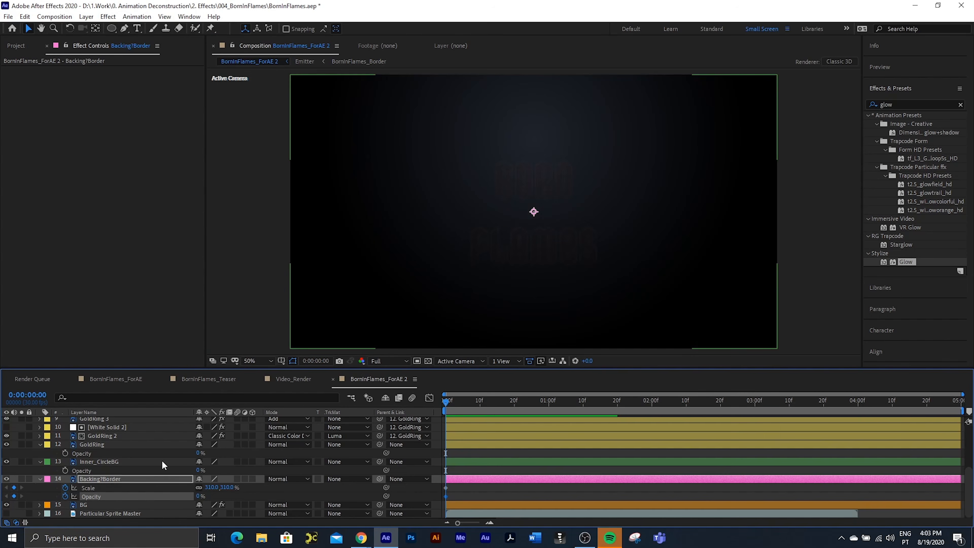
Step: Set the BornInFlames layer's opacity to 0%
{"action": "scroll", "coordinate": [162, 460], "scroll_direction": "up", "scroll_amount": 3}
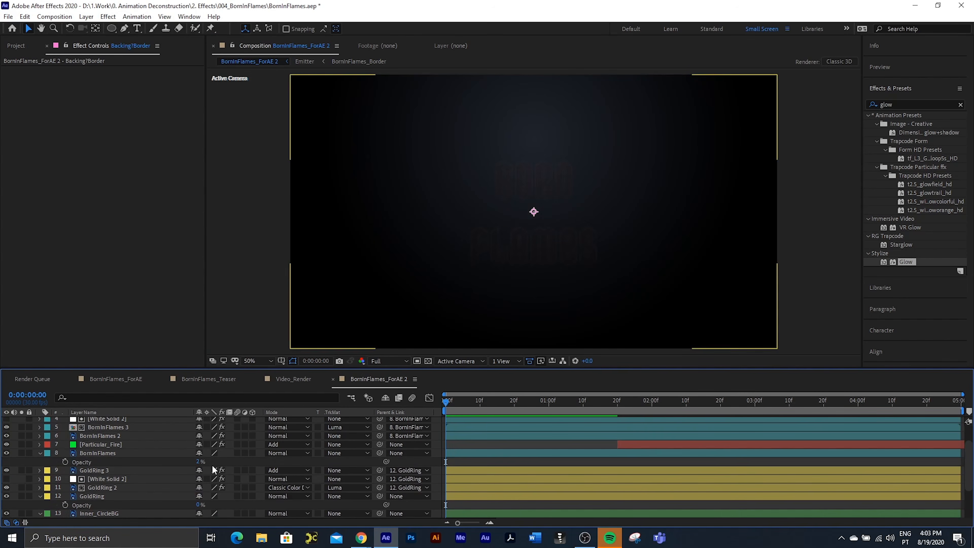
{"action": "left_click", "coordinate": [194, 461]}
{"action": "scroll", "coordinate": [191, 451], "scroll_direction": "down", "scroll_amount": 3}
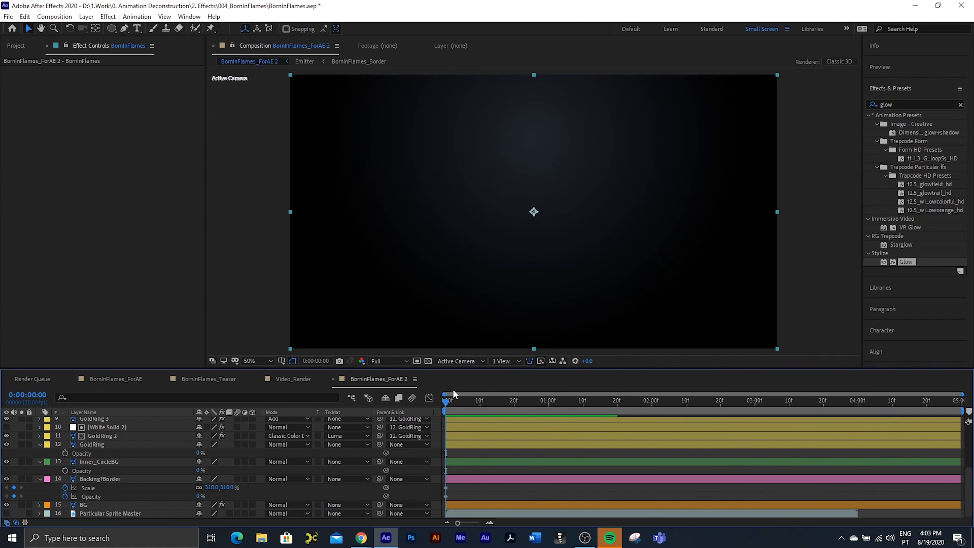
Step: At frame 10, keyframe Backing?Border's scale at 97% and its opacity at 100%
{"action": "key", "text": "shift+Page_Down"}
{"action": "left_click", "coordinate": [212, 487]}
{"action": "type", "text": "97"}
{"action": "key", "text": "Return"}
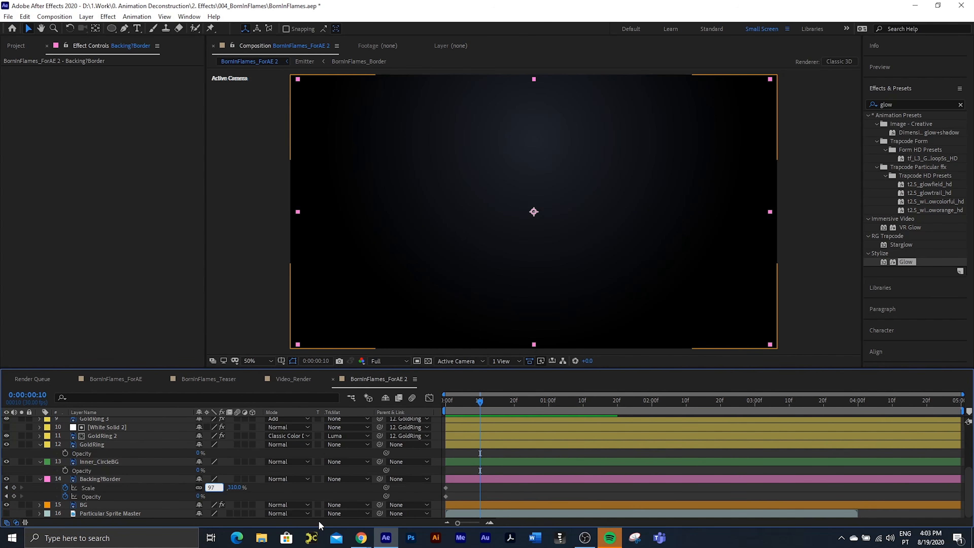
{"action": "left_click", "coordinate": [196, 496]}
{"action": "type", "text": "100"}
{"action": "key", "text": "Return"}
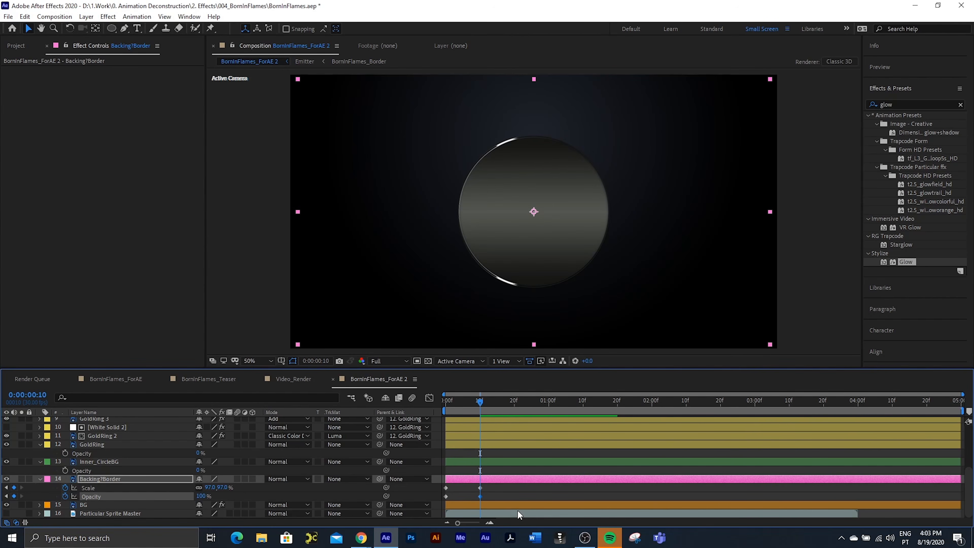
Step: At frame 18, keyframe Backing?Border's scale at 103%
{"action": "key", "text": "shift+Page_Down"}
{"action": "key", "text": "Page_Up"}
{"action": "key", "text": "Page_Up"}
{"action": "left_click", "coordinate": [210, 487]}
{"action": "type", "text": "103"}
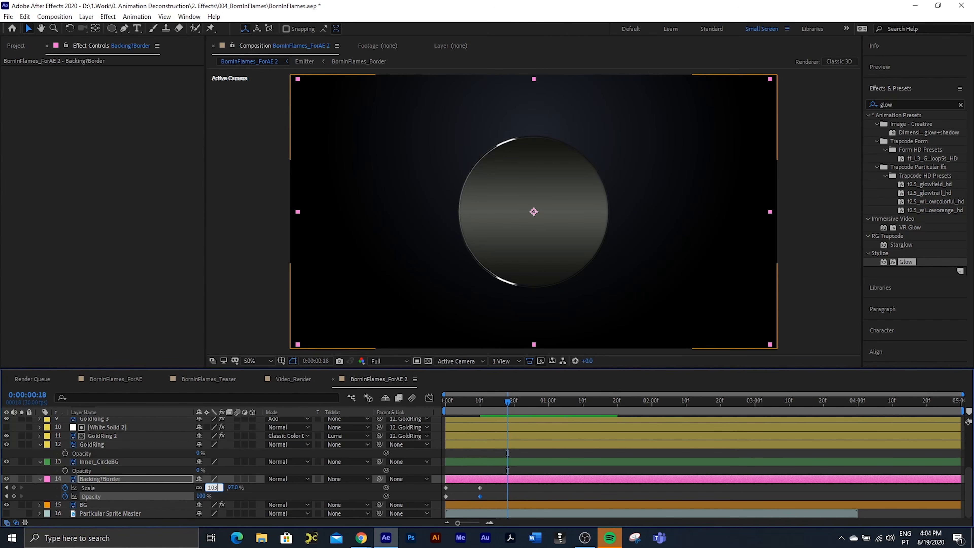
{"action": "key", "text": "Return"}
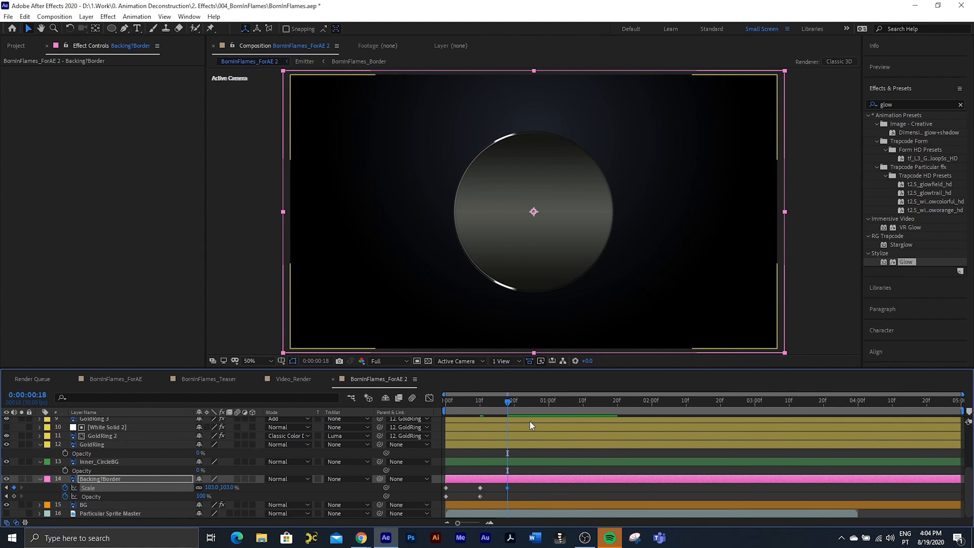
Step: At the one-second mark, keyframe Backing?Border's scale at 100%
{"action": "left_click_drag", "start_coordinate": [507, 402], "coordinate": [546, 411]}
{"action": "left_click", "coordinate": [212, 487]}
{"action": "type", "text": "100"}
{"action": "key", "text": "Return"}
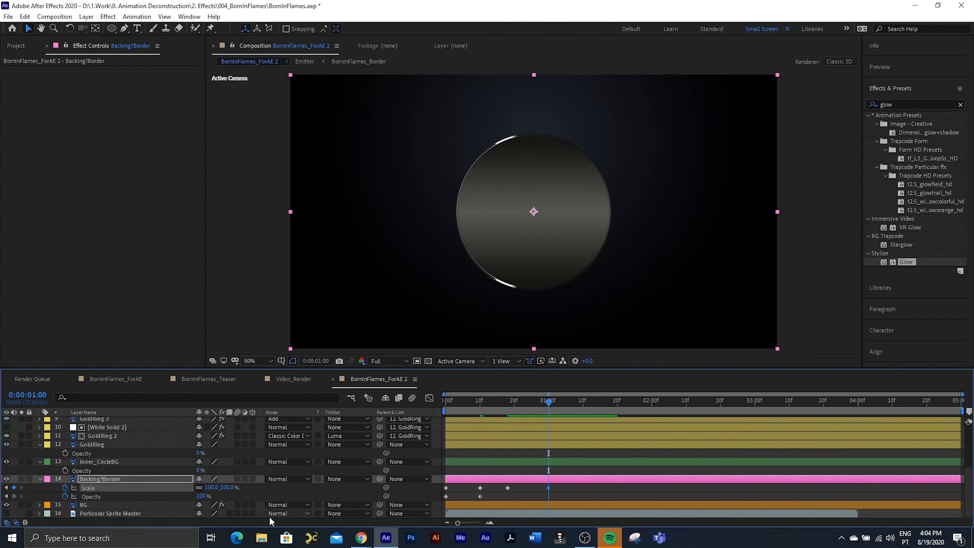
Step: Apply Easy Ease to Backing?Border's last three scale keyframes and move its second opacity keyframe to frame 5
{"action": "left_click_drag", "start_coordinate": [563, 484], "coordinate": [463, 491]}
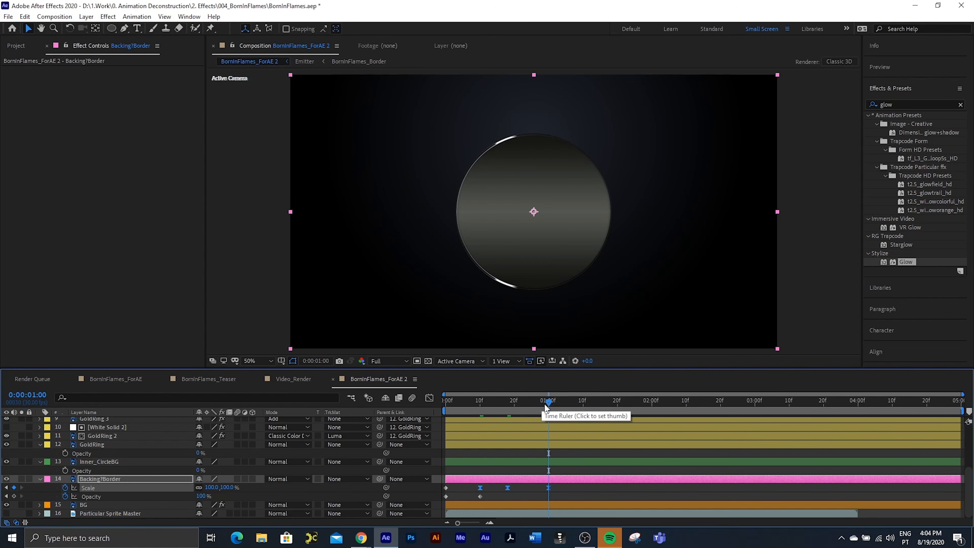
{"action": "left_click_drag", "start_coordinate": [545, 405], "coordinate": [462, 405]}
{"action": "left_click_drag", "start_coordinate": [480, 496], "coordinate": [466, 499]}
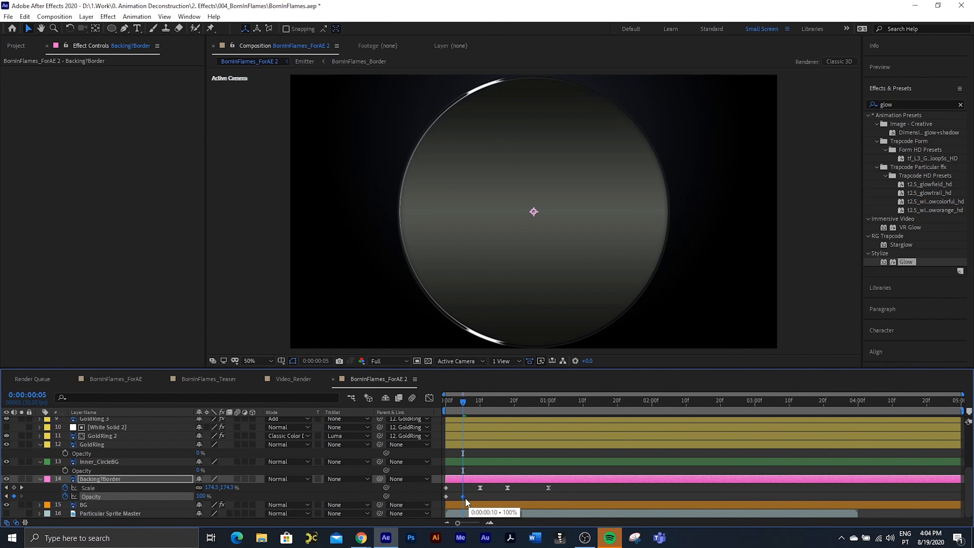
Step: Preview the Backing?Border entrance animation from the first frame
{"action": "mouse_move", "coordinate": [458, 400]}
{"action": "left_mouse_down"}
{"action": "mouse_move", "coordinate": [440, 406]}
{"action": "mouse_move", "coordinate": [509, 408]}
{"action": "mouse_move", "coordinate": [445, 411]}
{"action": "left_mouse_up"}
{"action": "key", "text": "space"}
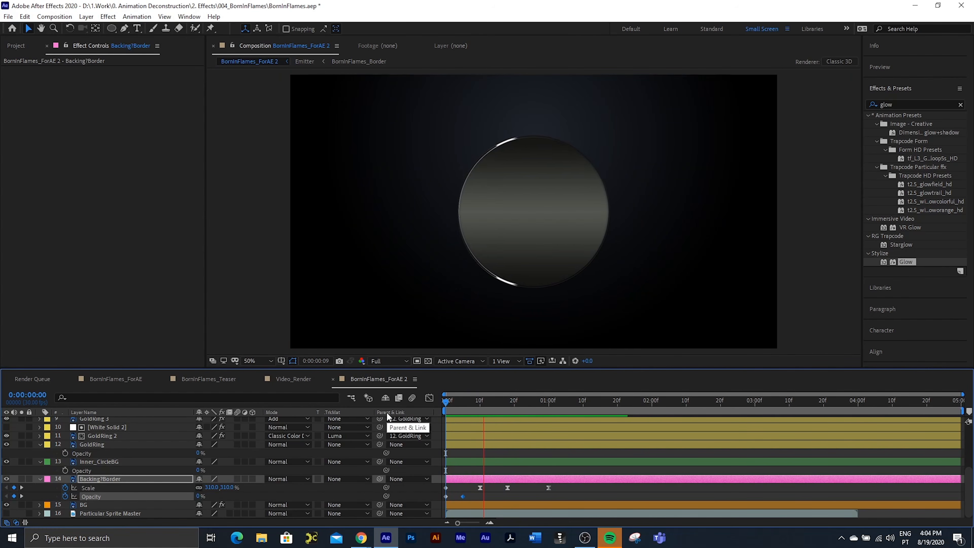
{"action": "key", "text": "space"}
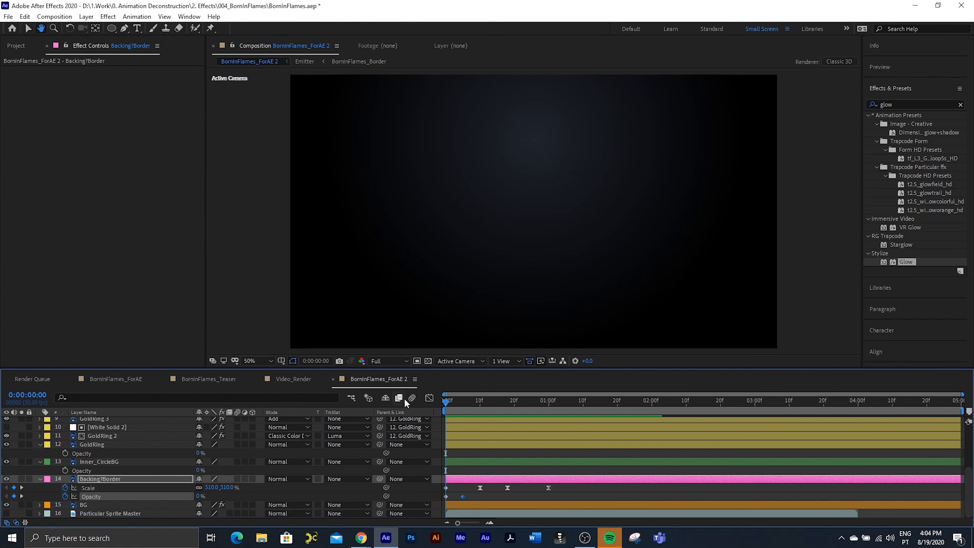
{"action": "key", "text": "space"}
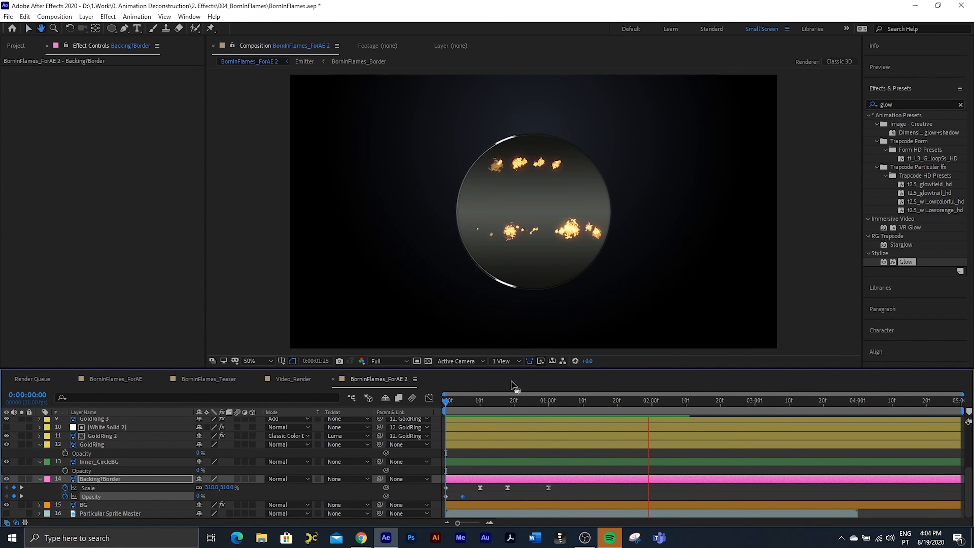
{"action": "key", "text": "space"}
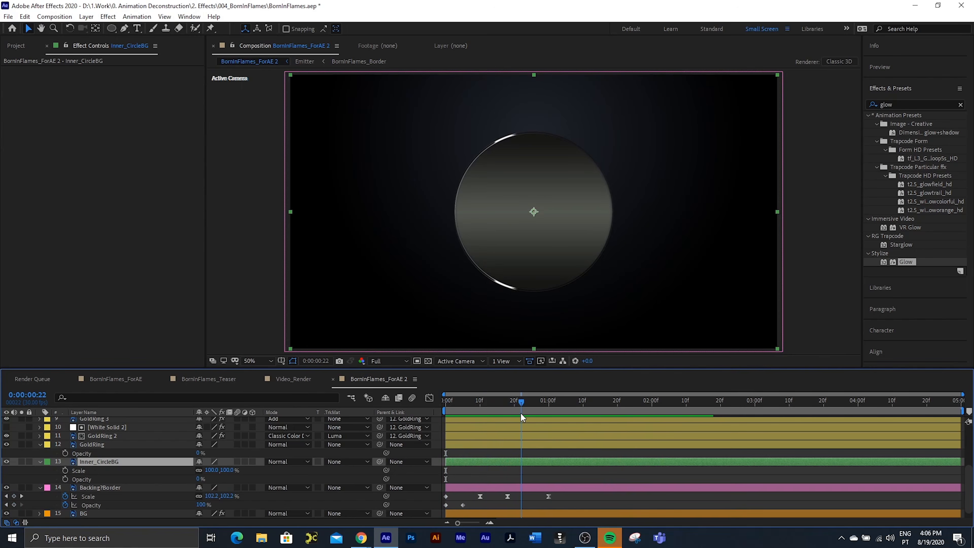
Step: Set Inner_CircleBG's opacity to 100% at 0:00:01:04, and pre-compose Backing?Border as BackingandInner, leaving all attributes in the current composition
{"action": "left_click_drag", "start_coordinate": [520, 410], "coordinate": [561, 416]}
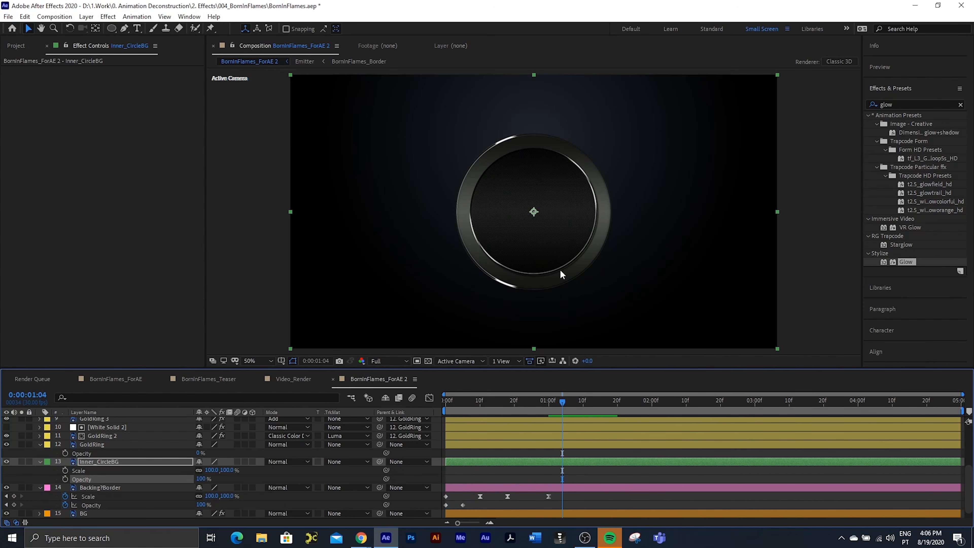
{"action": "left_click", "coordinate": [88, 487]}
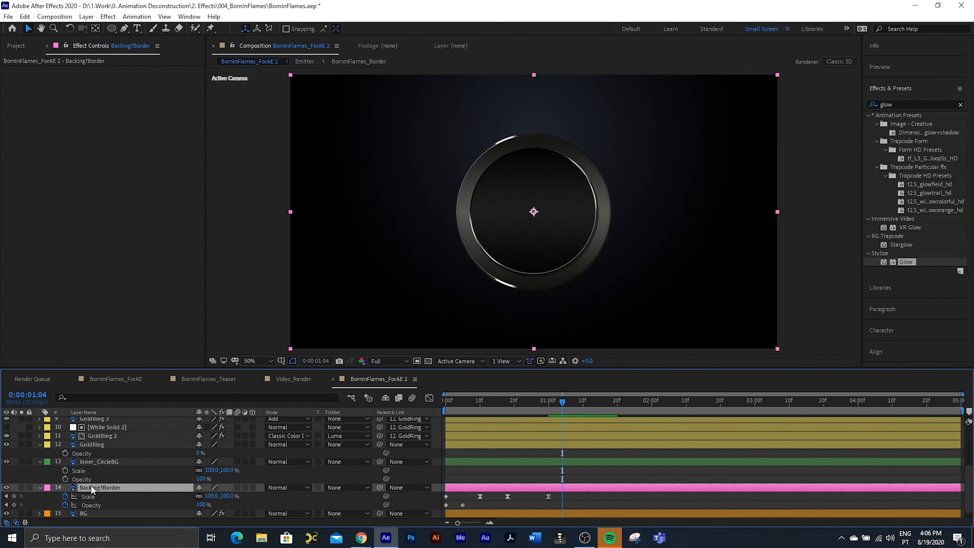
{"action": "key", "text": "ctrl+shift+c"}
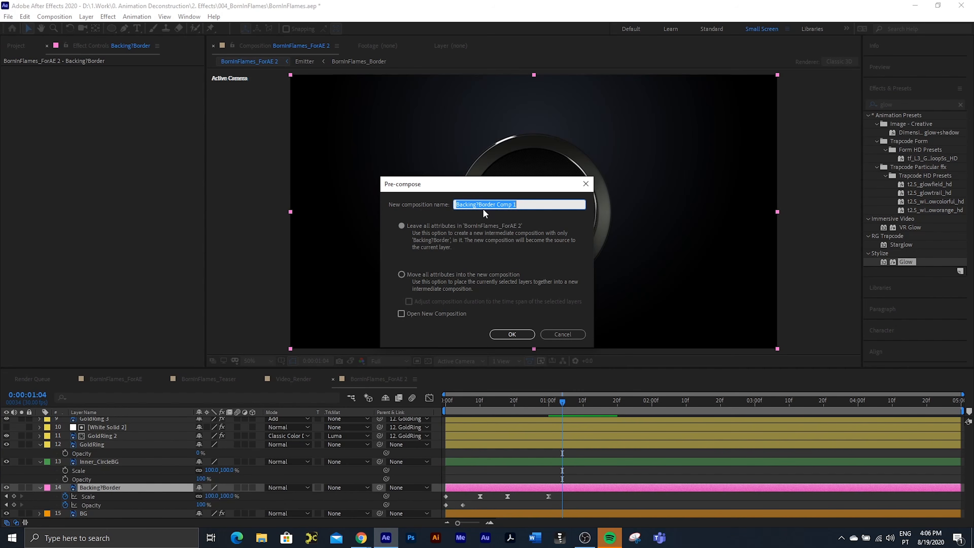
{"action": "left_click_drag", "start_coordinate": [501, 205], "coordinate": [602, 216]}
{"action": "key", "text": "BackSpace"}
{"action": "key", "text": "BackSpace"}
{"action": "key", "text": "BackSpace"}
{"action": "key", "text": "BackSpace"}
{"action": "key", "text": "BackSpace"}
{"action": "key", "text": "BackSpace"}
{"action": "key", "text": "BackSpace"}
{"action": "key", "text": "BackSpace"}
{"action": "key", "text": "BackSpace"}
{"action": "key", "text": "BackSpace"}
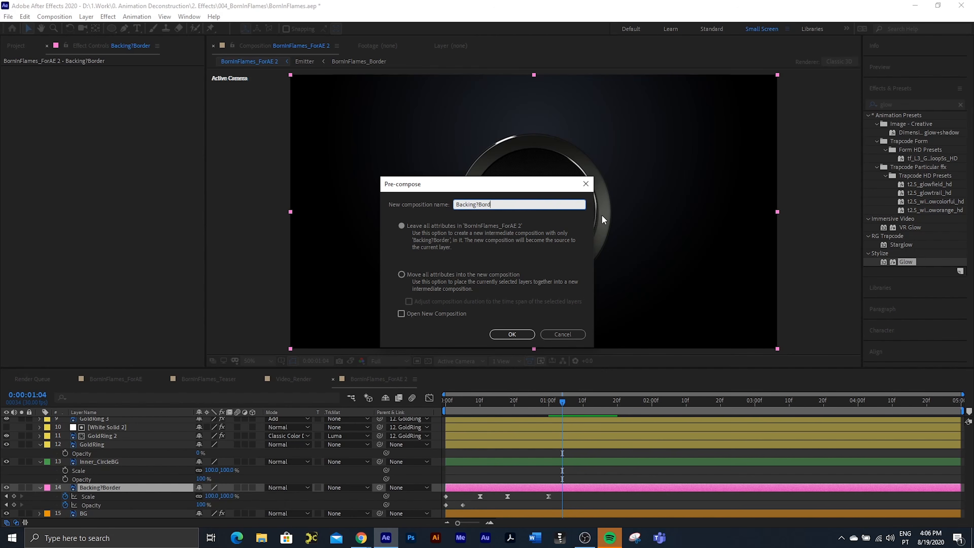
{"action": "type", "text": "andInne"}
{"action": "left_click", "coordinate": [512, 334]}
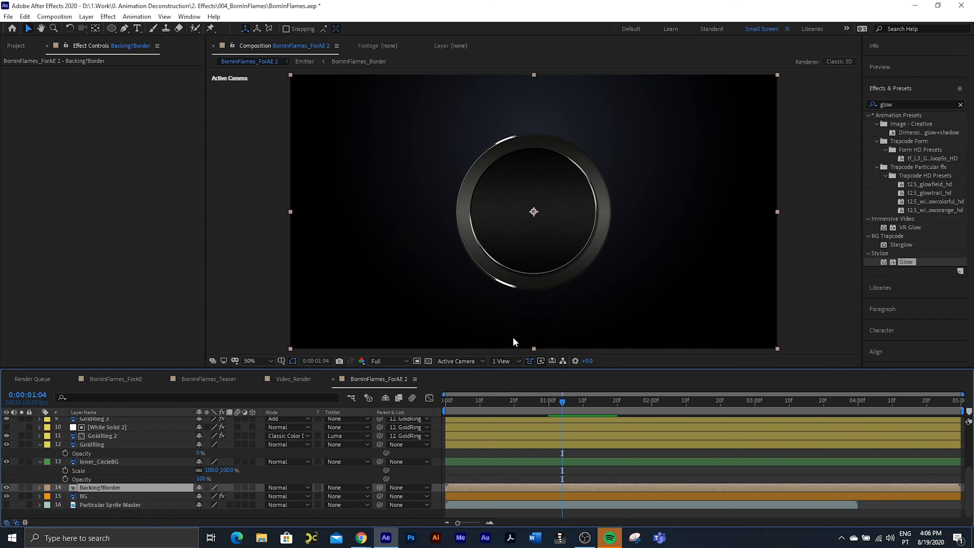
Step: Copy Inner_CircleBG into the BackingandInner composition, hide the original layer, and return to BornInFlames_ForAE 2
{"action": "left_click", "coordinate": [105, 460]}
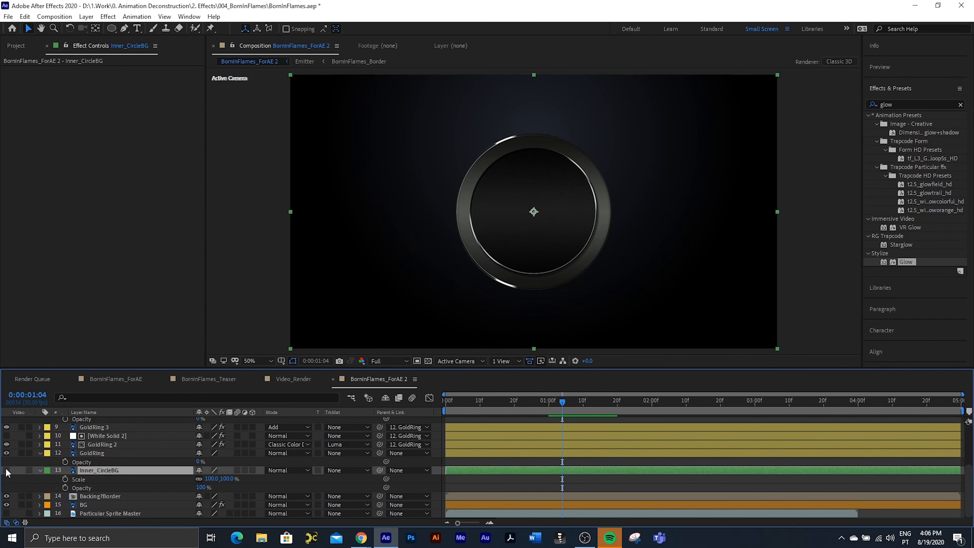
{"action": "double_click", "coordinate": [108, 495]}
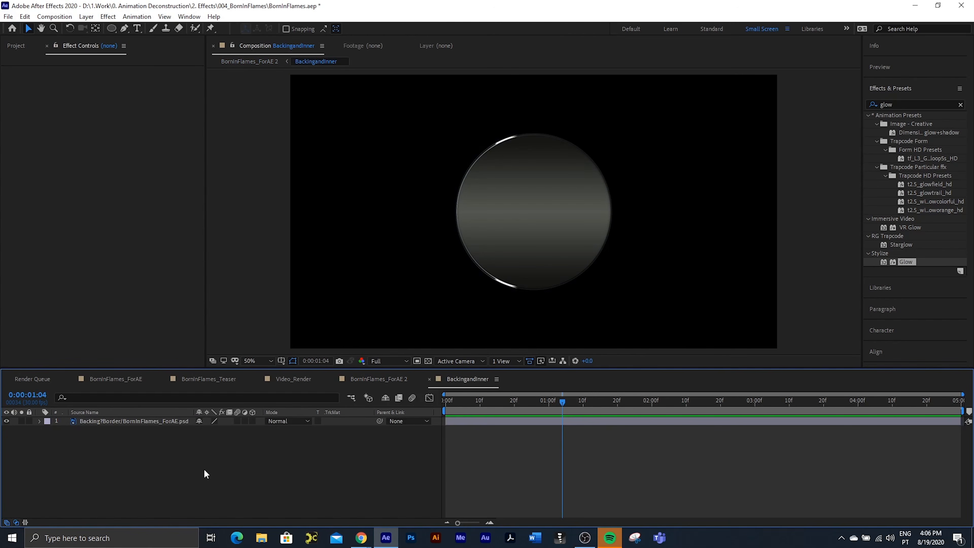
{"action": "key", "text": "ctrl+v"}
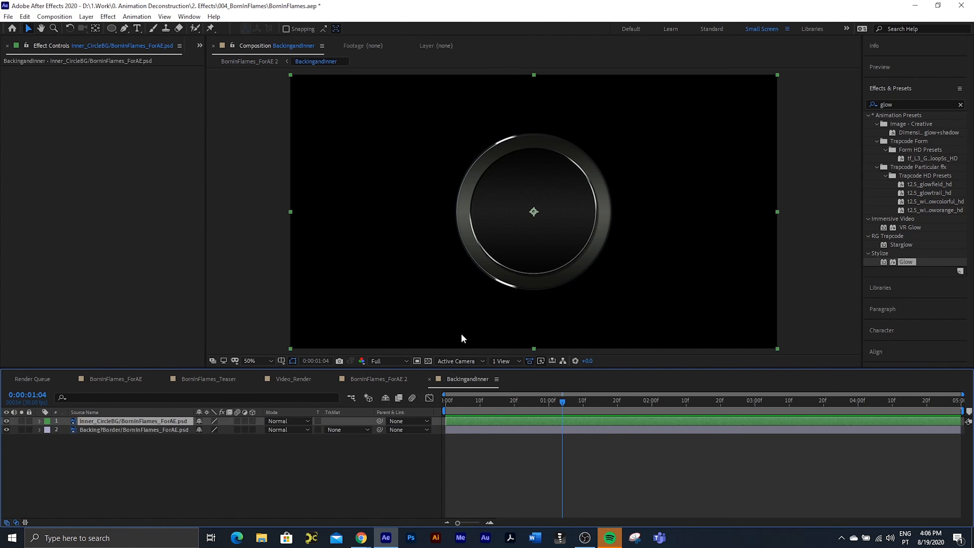
{"action": "left_click", "coordinate": [429, 379]}
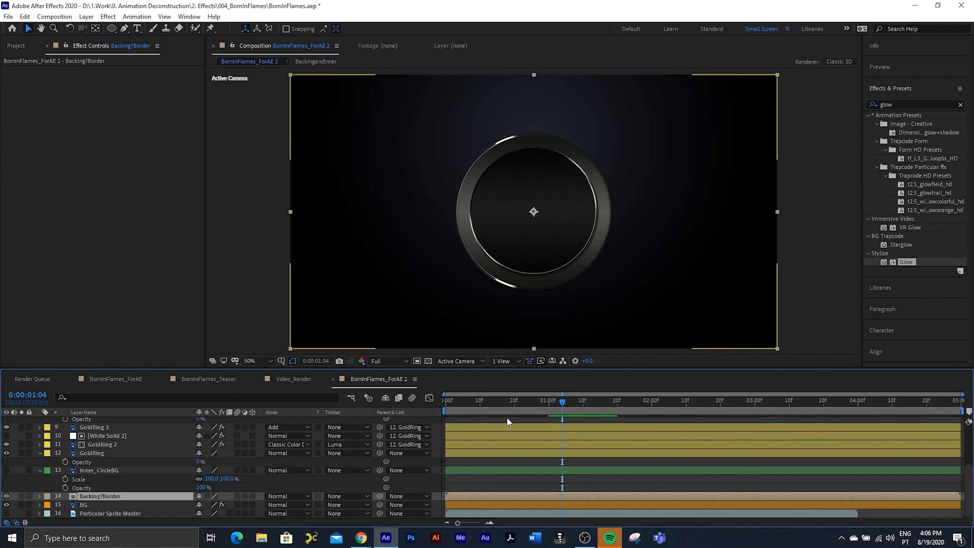
Step: Preview the combined backing and inner circle entrance, and check it at frame 8
{"action": "key", "text": "space"}
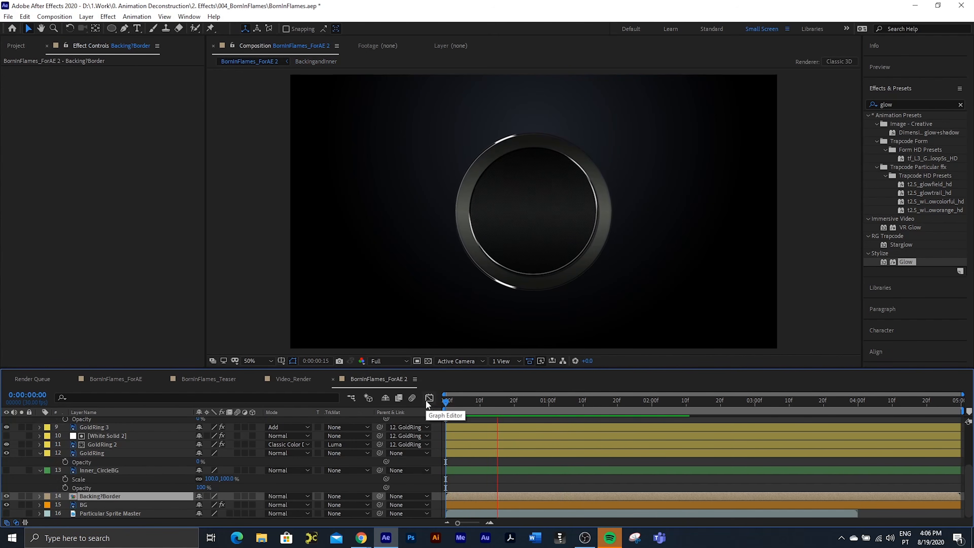
{"action": "key", "text": "space"}
{"action": "left_click", "coordinate": [474, 402]}
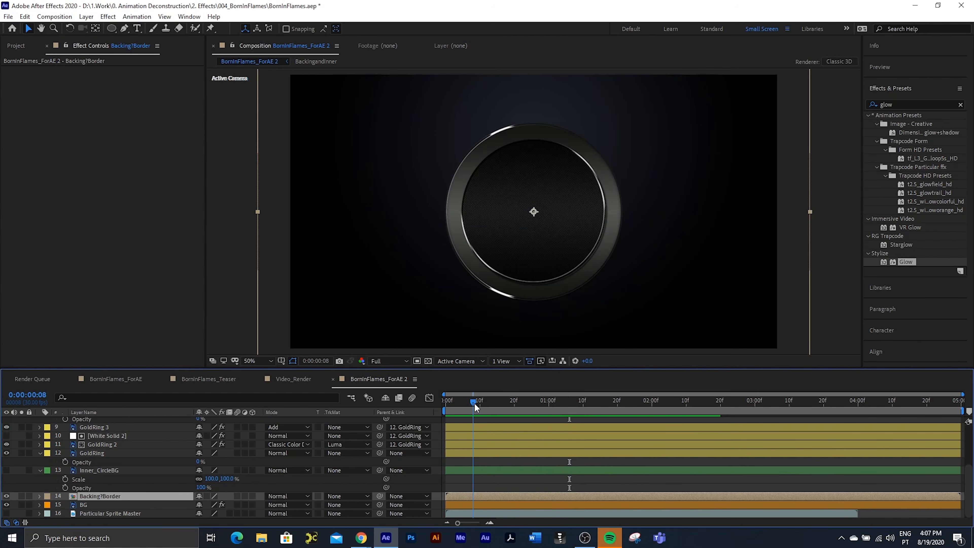
Step: Collapse Inner_CircleBG, and at frame 3 add scale and opacity keyframes to GoldRing with the scale at 310%
{"action": "left_click", "coordinate": [39, 470]}
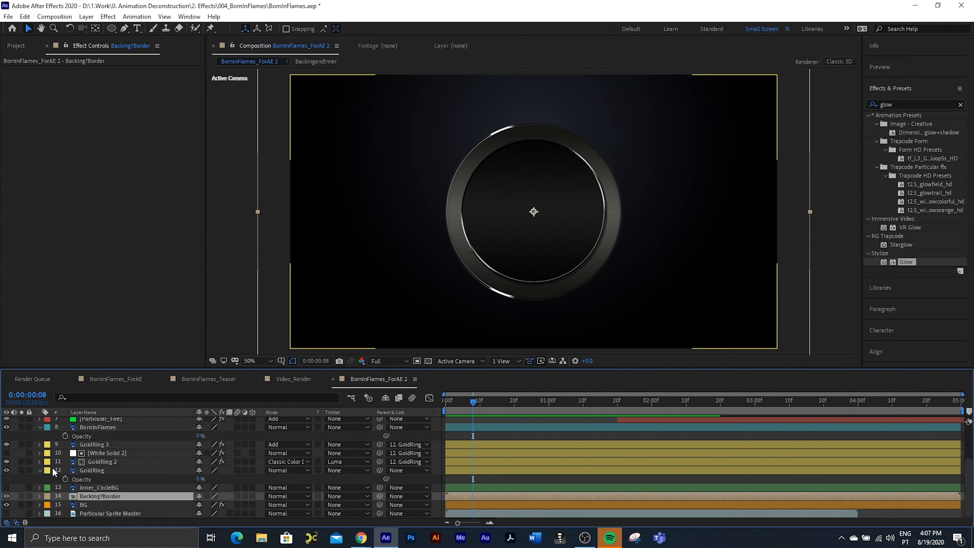
{"action": "left_click", "coordinate": [91, 470]}
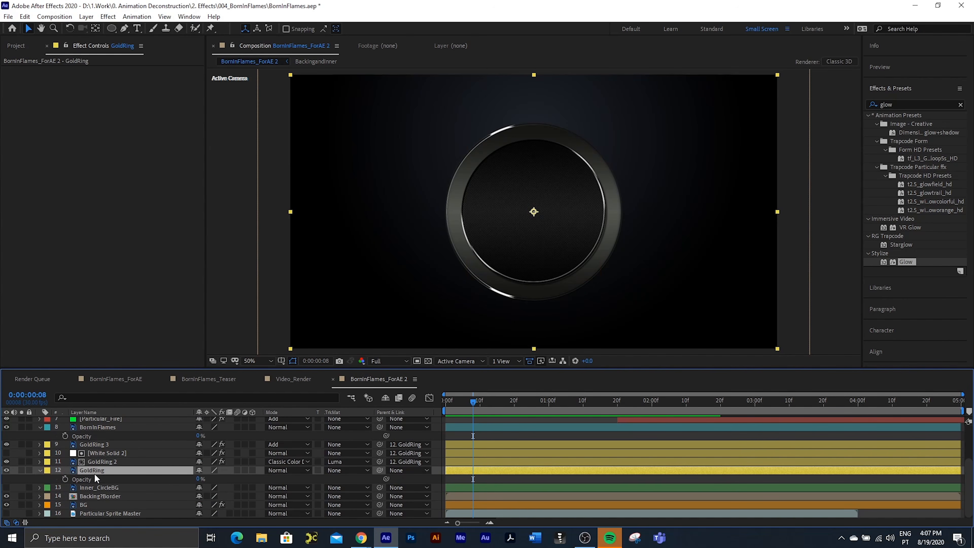
{"action": "key", "text": "shift+s"}
{"action": "left_click_drag", "start_coordinate": [473, 403], "coordinate": [457, 409]}
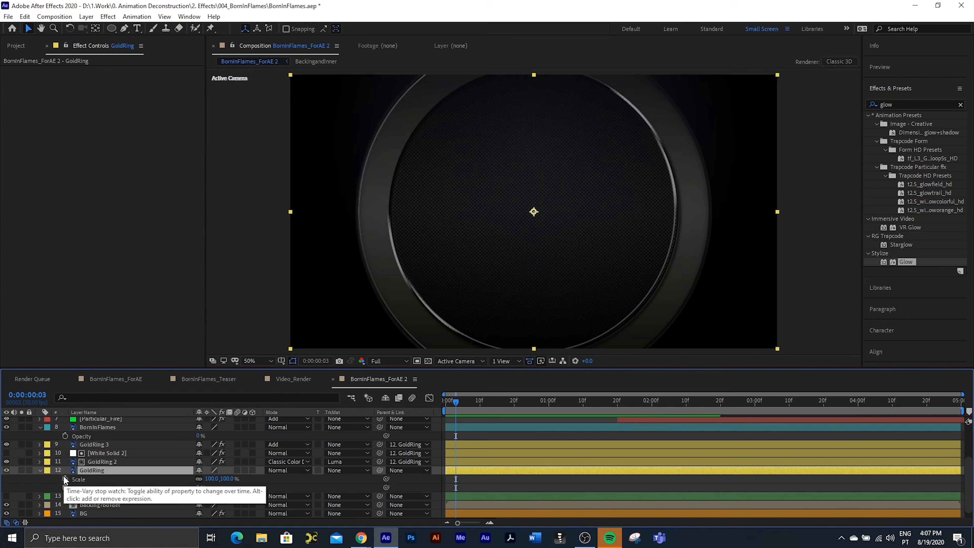
{"action": "left_click", "coordinate": [212, 478]}
{"action": "type", "text": "3"}
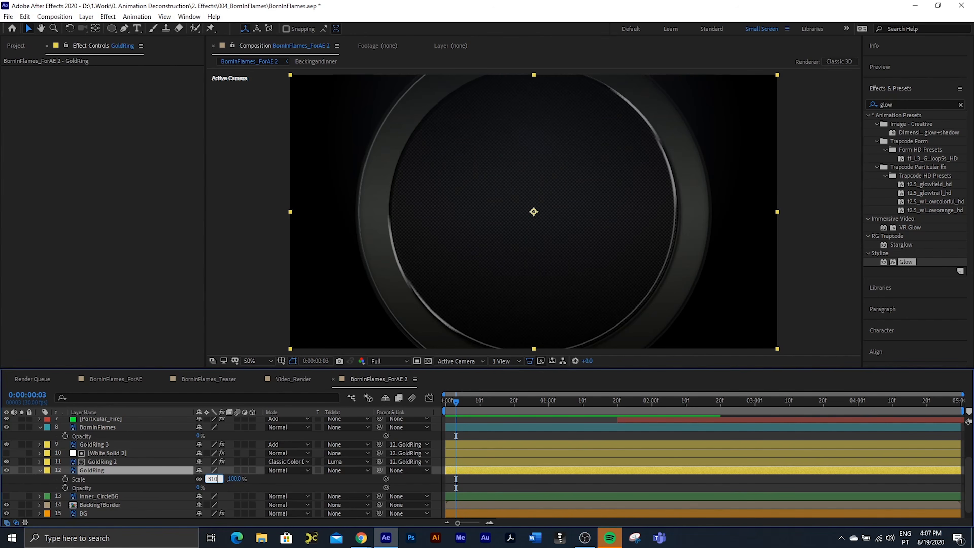
{"action": "type", "text": "10"}
{"action": "key", "text": "Return"}
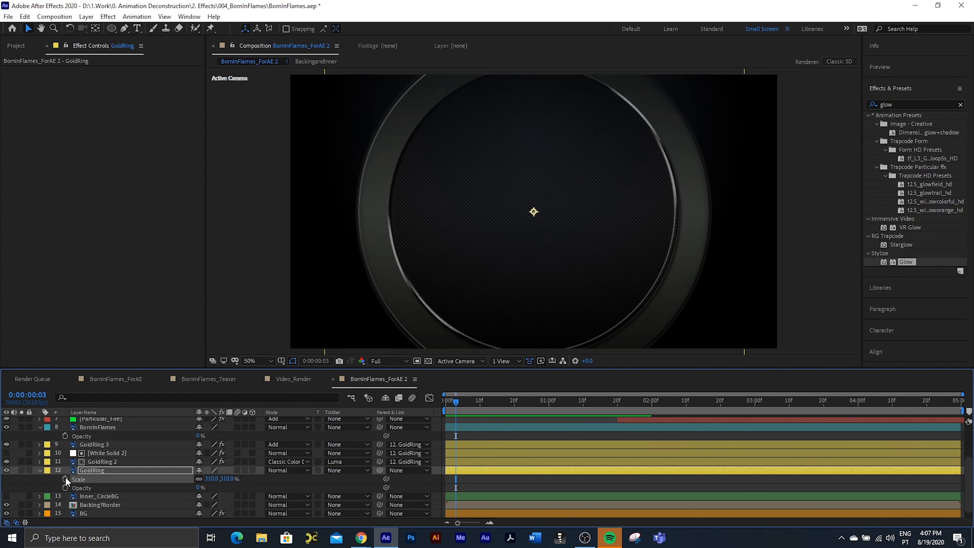
{"action": "left_click_drag", "start_coordinate": [65, 478], "coordinate": [66, 485]}
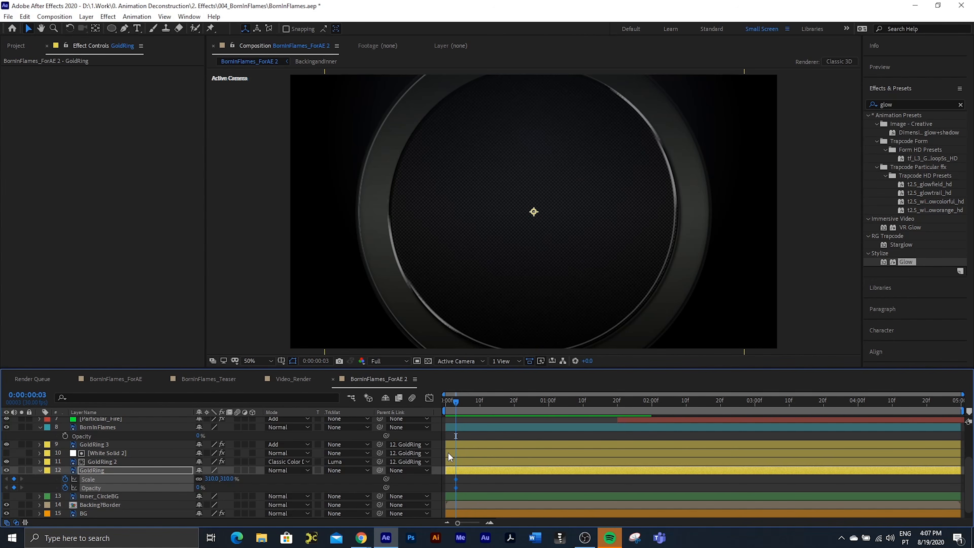
Step: At frame 12, set GoldRing's scale to 97% and its opacity to 100%
{"action": "left_click_drag", "start_coordinate": [454, 404], "coordinate": [482, 411]}
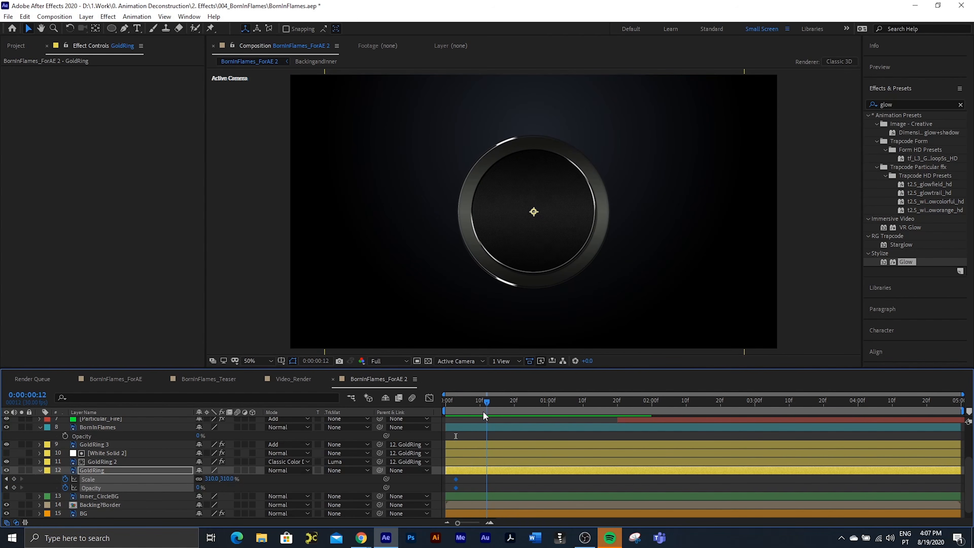
{"action": "left_click", "coordinate": [212, 478]}
{"action": "type", "text": "97"}
{"action": "key", "text": "Return"}
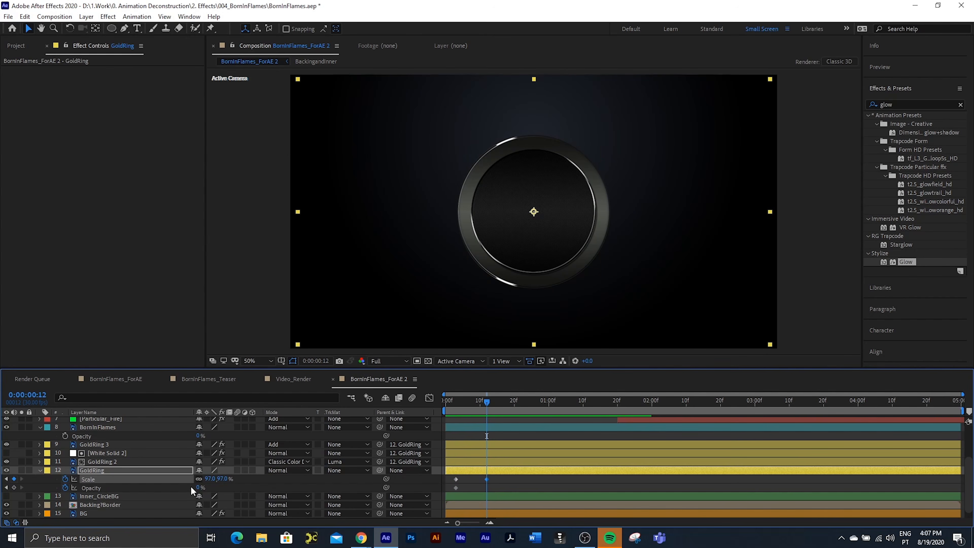
{"action": "left_click", "coordinate": [200, 487]}
{"action": "type", "text": "100"}
{"action": "key", "text": "Return"}
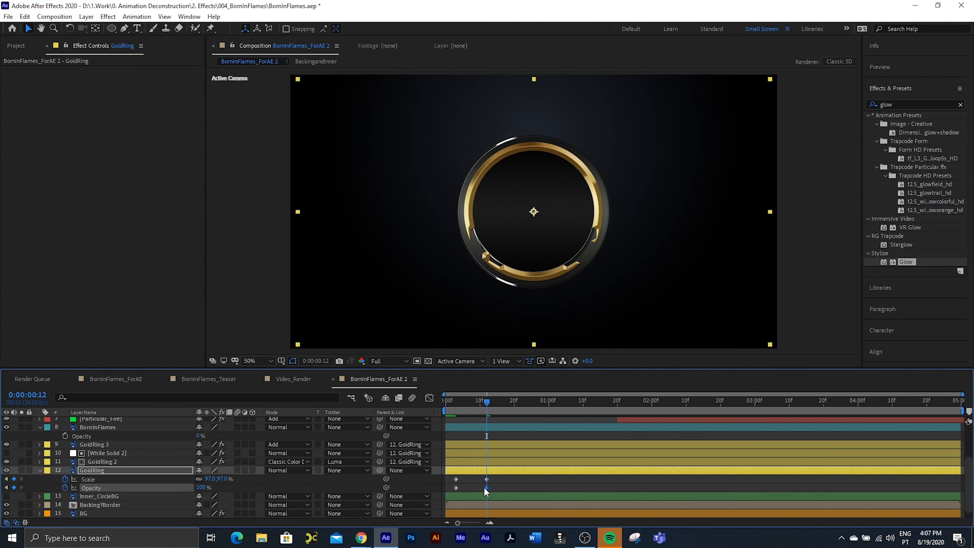
Step: Move GoldRing's 100% opacity keyframe back to frame 6 and check the ring's entrance up to frame 12
{"action": "left_click_drag", "start_coordinate": [472, 488], "coordinate": [468, 488]}
{"action": "left_click_drag", "start_coordinate": [474, 405], "coordinate": [470, 409]}
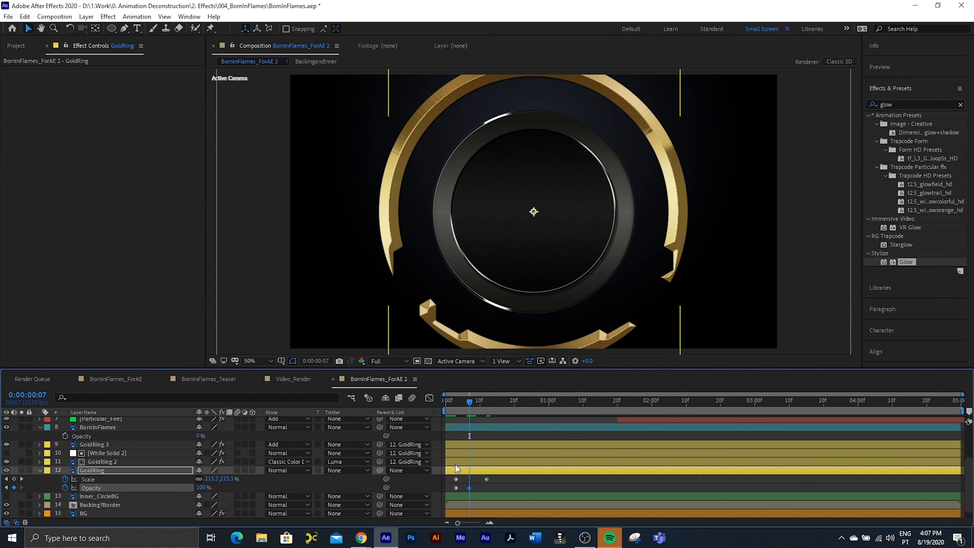
{"action": "left_click_drag", "start_coordinate": [469, 488], "coordinate": [466, 488]}
{"action": "mouse_move", "coordinate": [475, 410]}
{"action": "left_mouse_down"}
{"action": "mouse_move", "coordinate": [445, 407]}
{"action": "mouse_move", "coordinate": [494, 403]}
{"action": "mouse_move", "coordinate": [475, 407]}
{"action": "mouse_move", "coordinate": [488, 409]}
{"action": "left_mouse_up"}
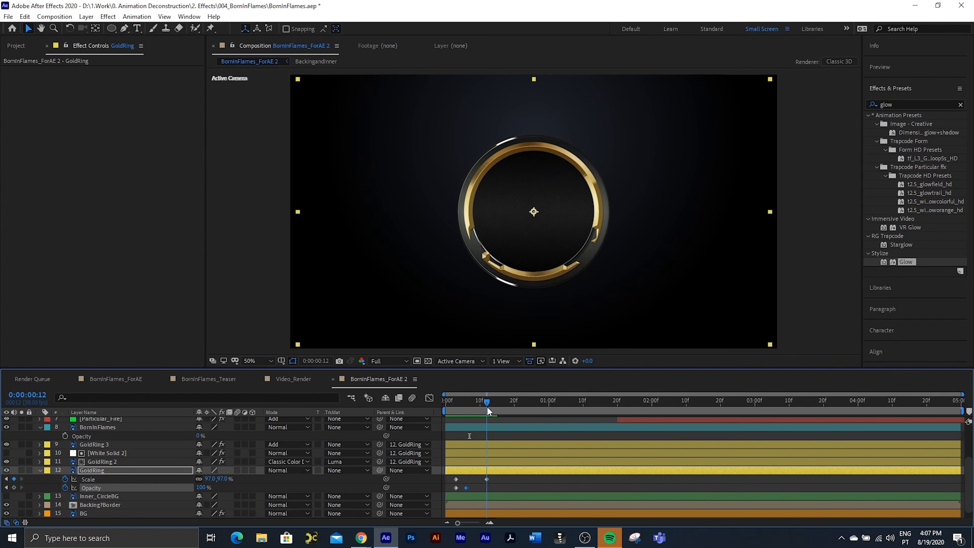
Step: Set GoldRing's scale to 103% at frame 20 and to 100% at 0:00:01:01
{"action": "left_click_drag", "start_coordinate": [487, 406], "coordinate": [514, 407]}
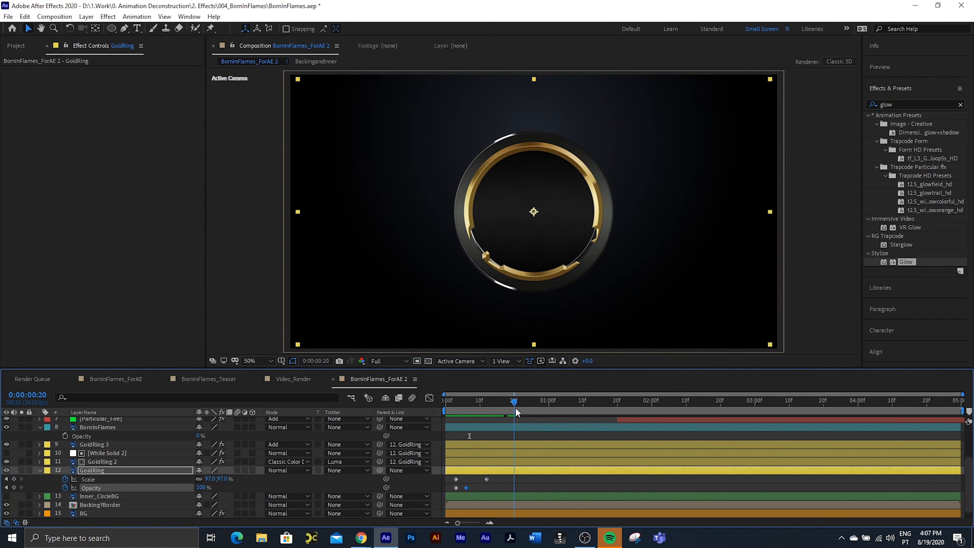
{"action": "left_click", "coordinate": [210, 478]}
{"action": "type", "text": "103"}
{"action": "key", "text": "Return"}
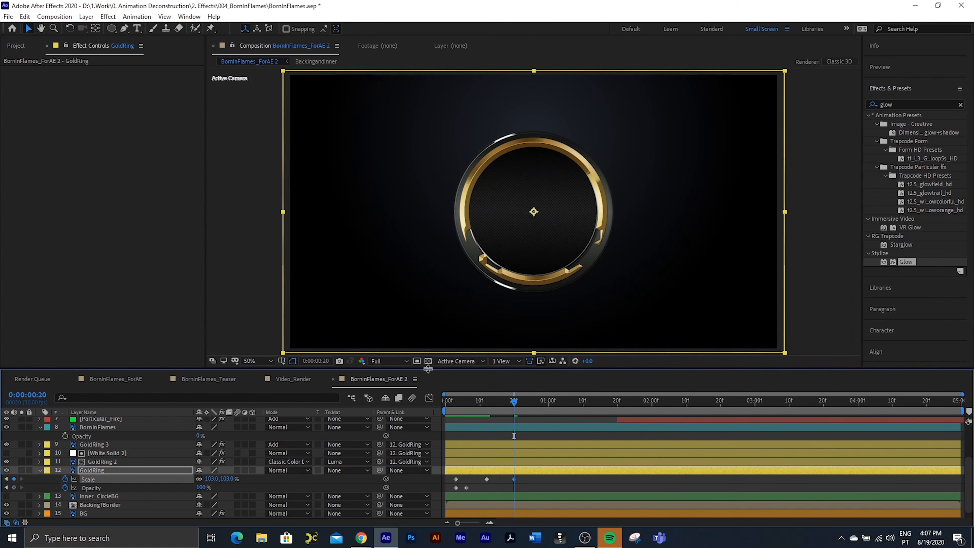
{"action": "left_click", "coordinate": [551, 405]}
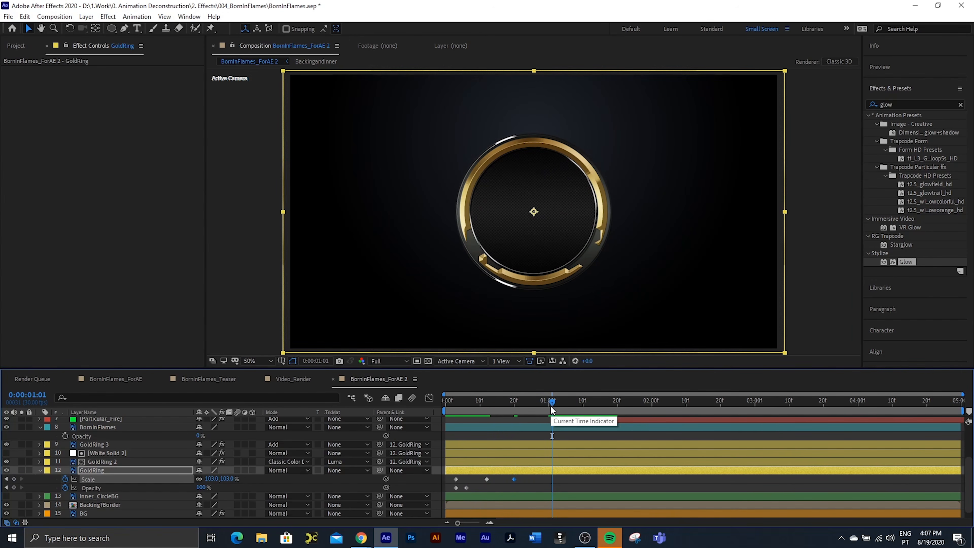
{"action": "left_click", "coordinate": [211, 478]}
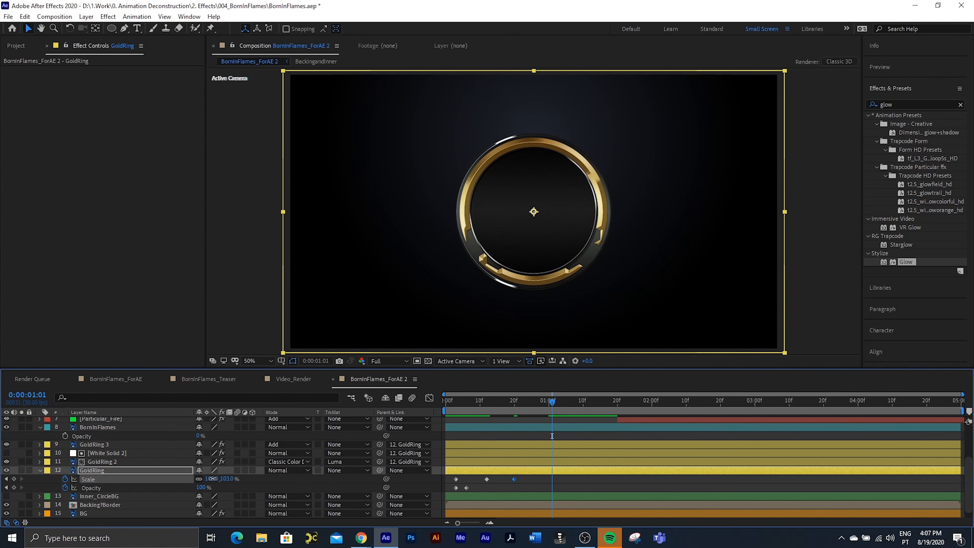
{"action": "type", "text": "100"}
{"action": "key", "text": "Return"}
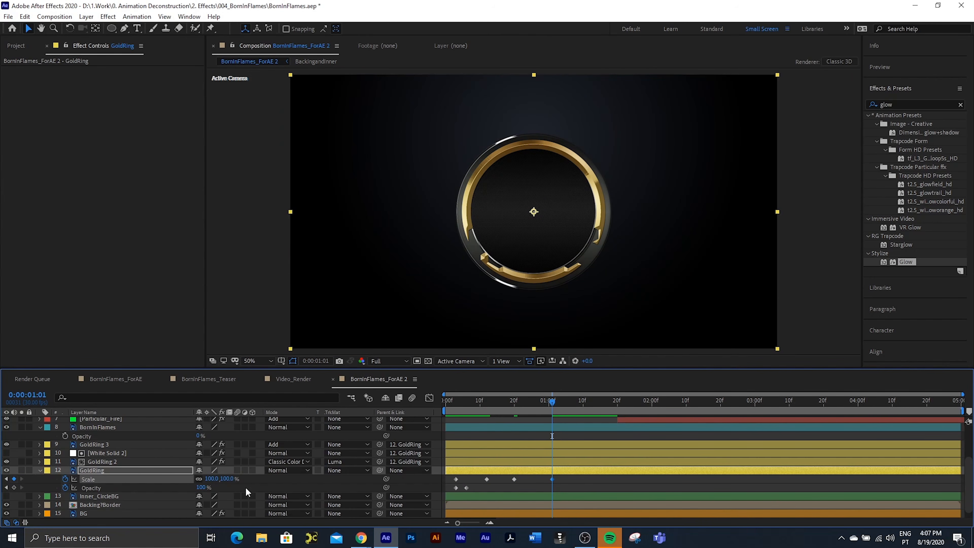
Step: Apply Easy Ease to all GoldRing scale and opacity keyframes after the starting pair, and collapse the layer
{"action": "left_click_drag", "start_coordinate": [564, 477], "coordinate": [464, 490]}
{"action": "key", "text": "F9"}
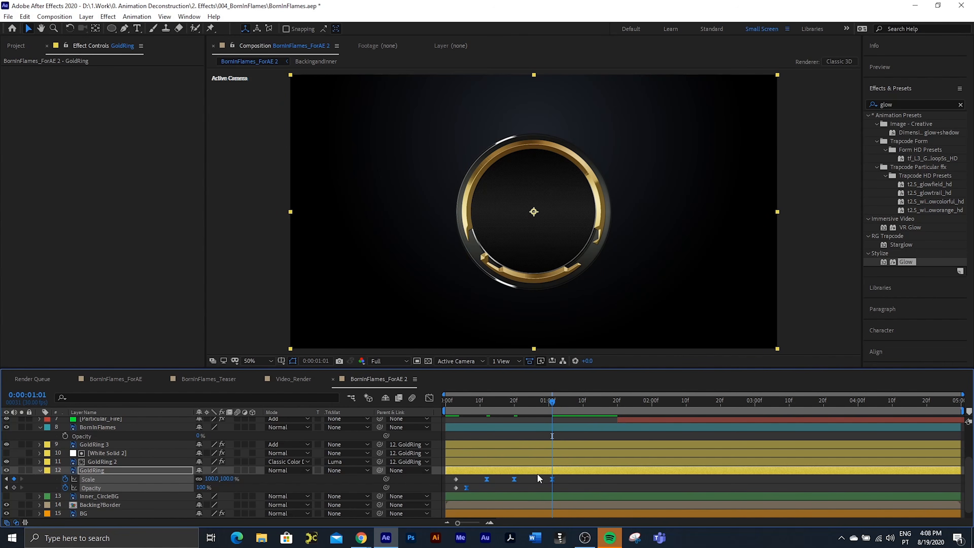
{"action": "left_click", "coordinate": [39, 471]}
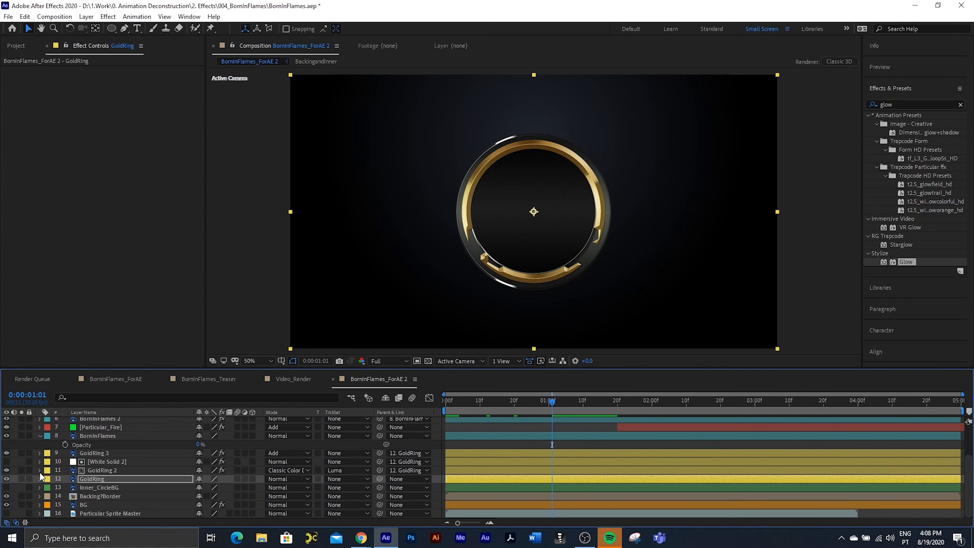
Step: At frame 12, add scale and opacity keyframes to the BornInFlames layer with the scale at 310%
{"action": "left_click", "coordinate": [96, 434]}
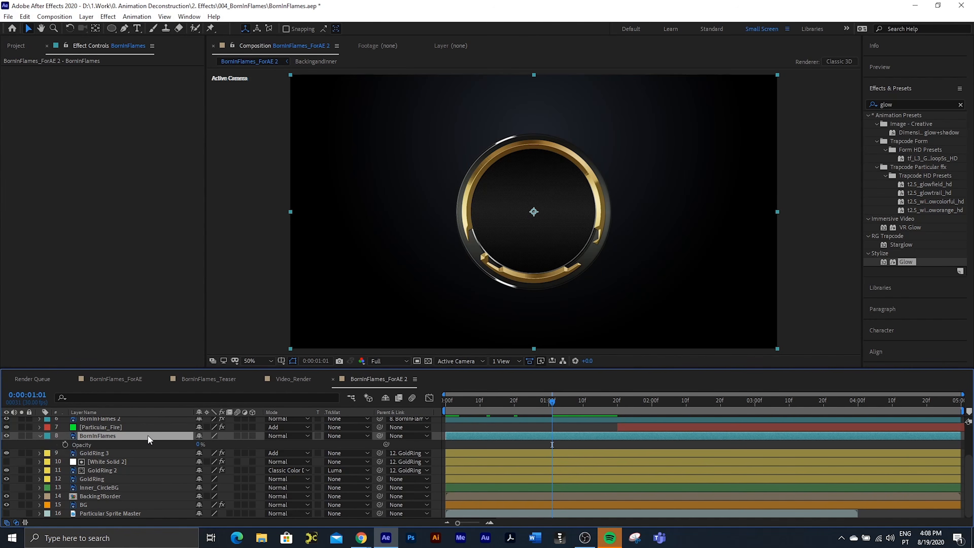
{"action": "left_click", "coordinate": [488, 402]}
{"action": "mouse_move", "coordinate": [488, 405]}
{"action": "left_mouse_down"}
{"action": "mouse_move", "coordinate": [462, 413]}
{"action": "mouse_move", "coordinate": [476, 410]}
{"action": "left_mouse_up"}
{"action": "mouse_move", "coordinate": [492, 410]}
{"action": "left_mouse_down"}
{"action": "mouse_move", "coordinate": [476, 414]}
{"action": "mouse_move", "coordinate": [487, 413]}
{"action": "left_mouse_up"}
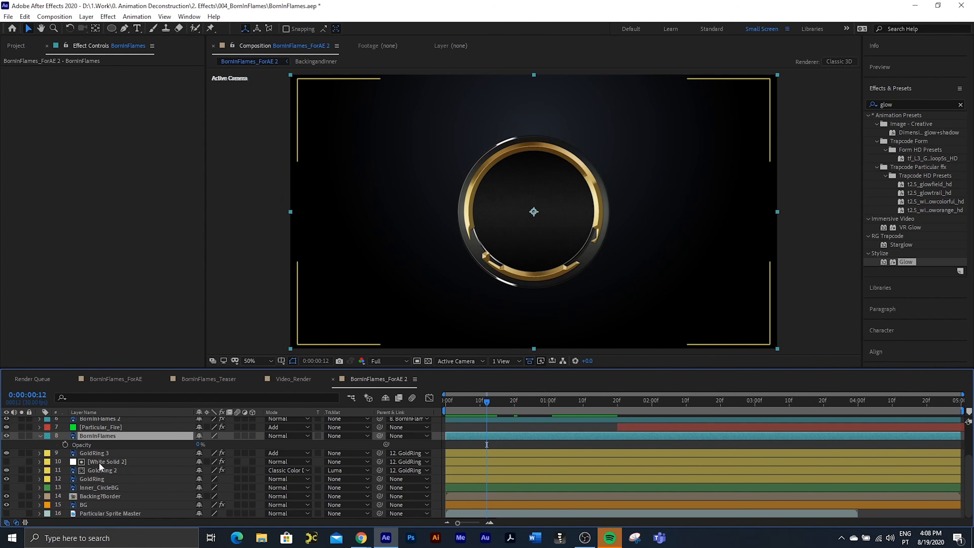
{"action": "key", "text": "shift+s"}
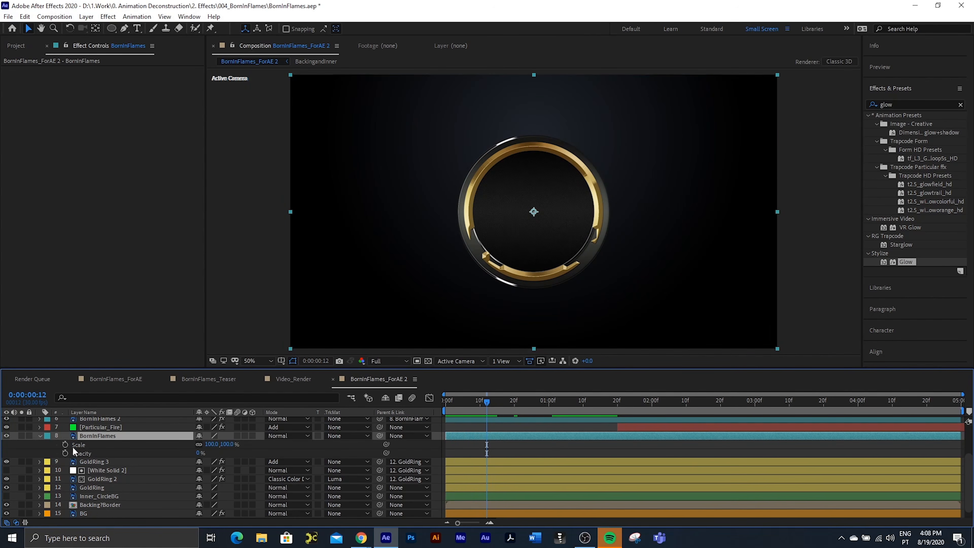
{"action": "left_click", "coordinate": [67, 443]}
{"action": "left_click", "coordinate": [64, 452]}
{"action": "left_click", "coordinate": [212, 444]}
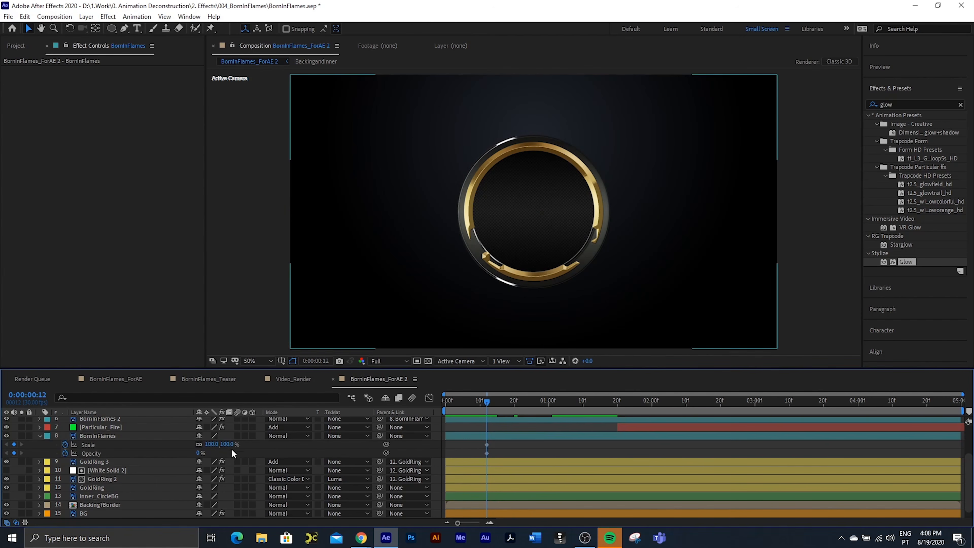
{"action": "type", "text": "310"}
{"action": "key", "text": "Return"}
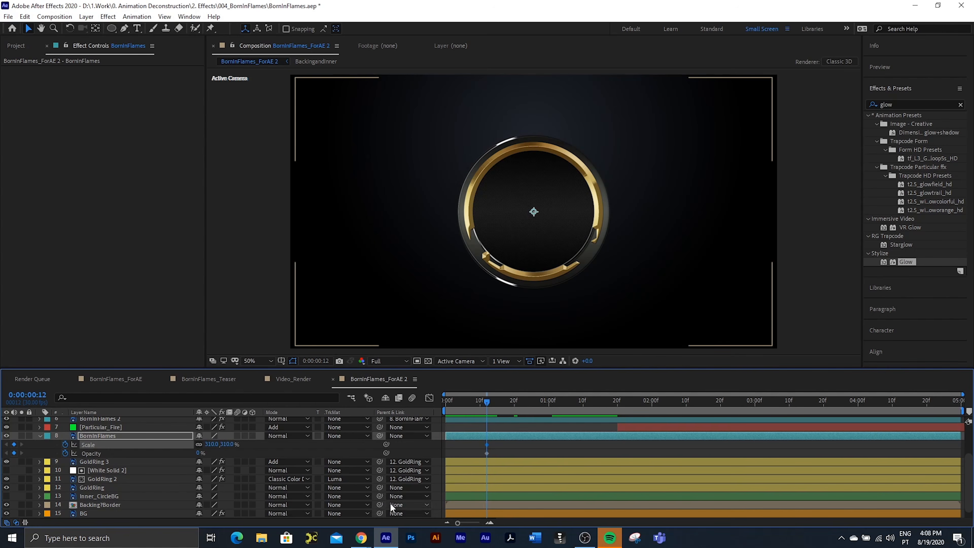
Step: Set BornInFlames to 97% scale and 100% opacity at frame 21, and move the new opacity keyframe back to about frame 16
{"action": "left_click", "coordinate": [517, 407]}
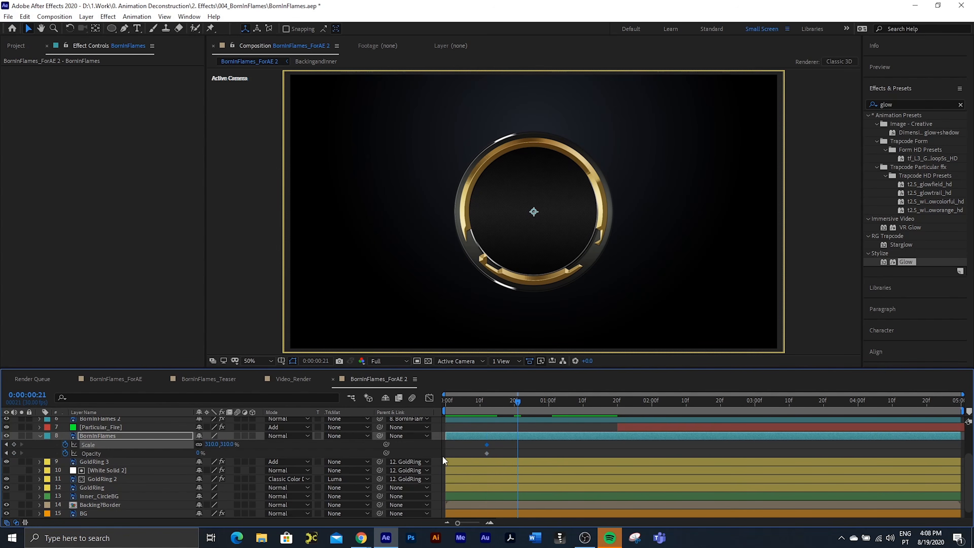
{"action": "left_click", "coordinate": [211, 444]}
{"action": "type", "text": "97"}
{"action": "key", "text": "Return"}
{"action": "left_click_drag", "start_coordinate": [200, 453], "coordinate": [520, 454]}
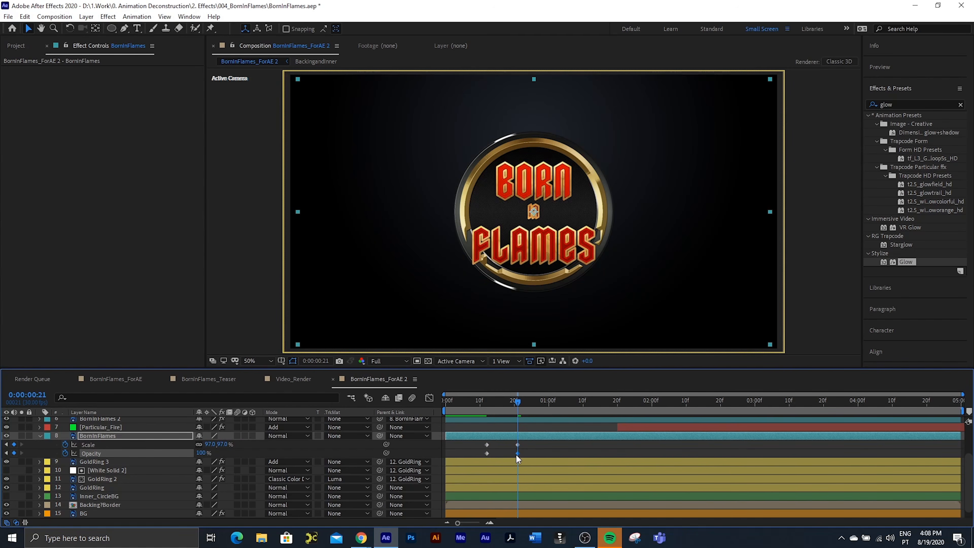
{"action": "left_click_drag", "start_coordinate": [515, 402], "coordinate": [517, 434]}
Step: Set BornInFlames' scale to 103% at frame 29 and to 100% at 0:00:01:10
{"action": "left_click", "coordinate": [542, 404]}
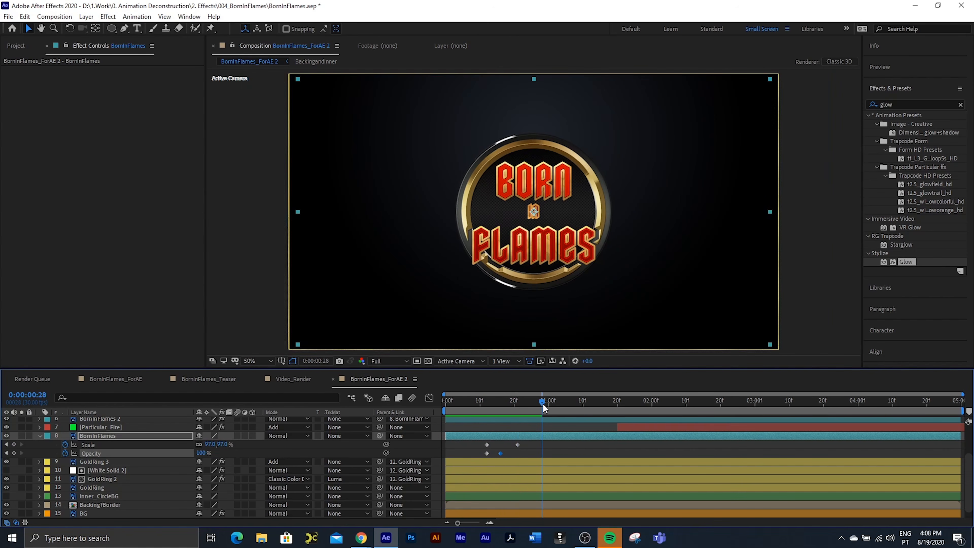
{"action": "left_click_drag", "start_coordinate": [542, 405], "coordinate": [545, 405]}
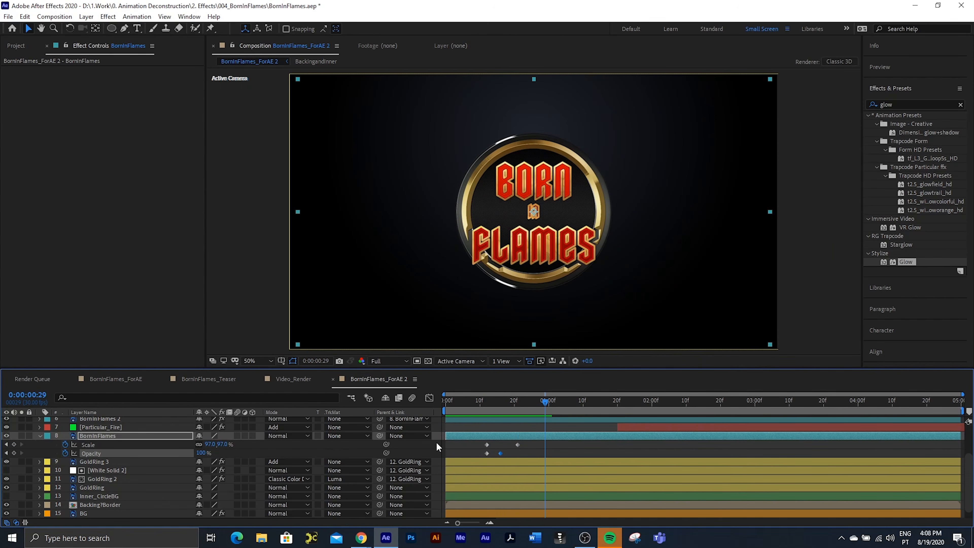
{"action": "left_click", "coordinate": [210, 444]}
{"action": "type", "text": "103"}
{"action": "key", "text": "Return"}
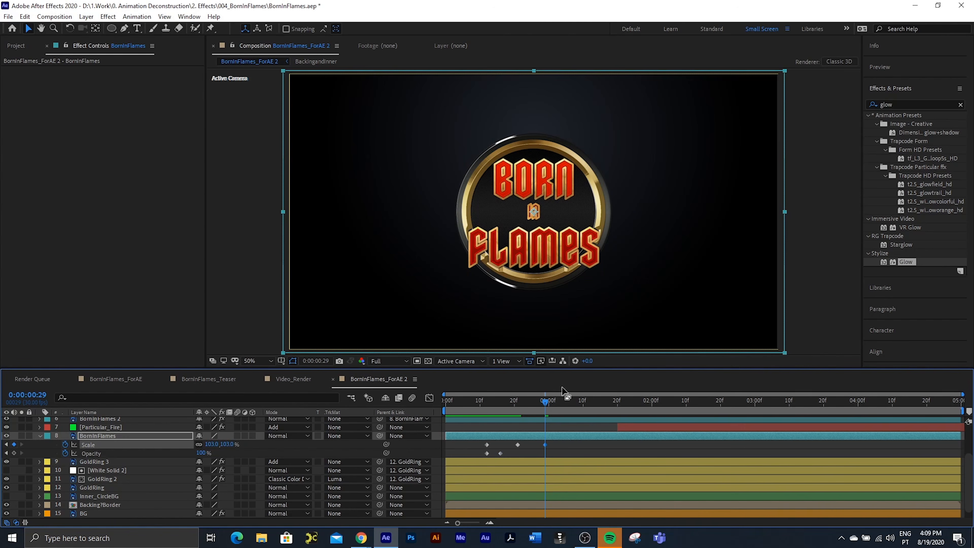
{"action": "left_click", "coordinate": [582, 403]}
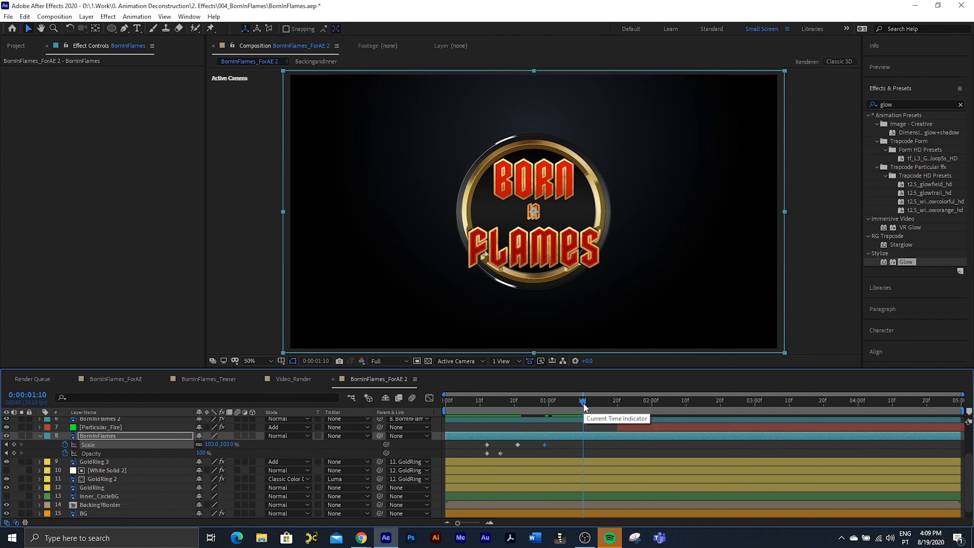
{"action": "left_click", "coordinate": [212, 444]}
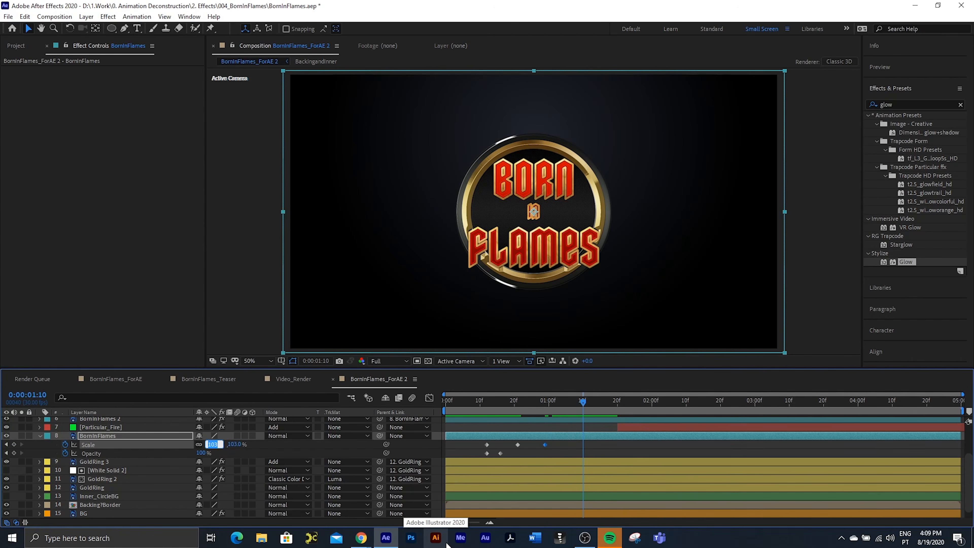
{"action": "type", "text": "100"}
{"action": "key", "text": "Return"}
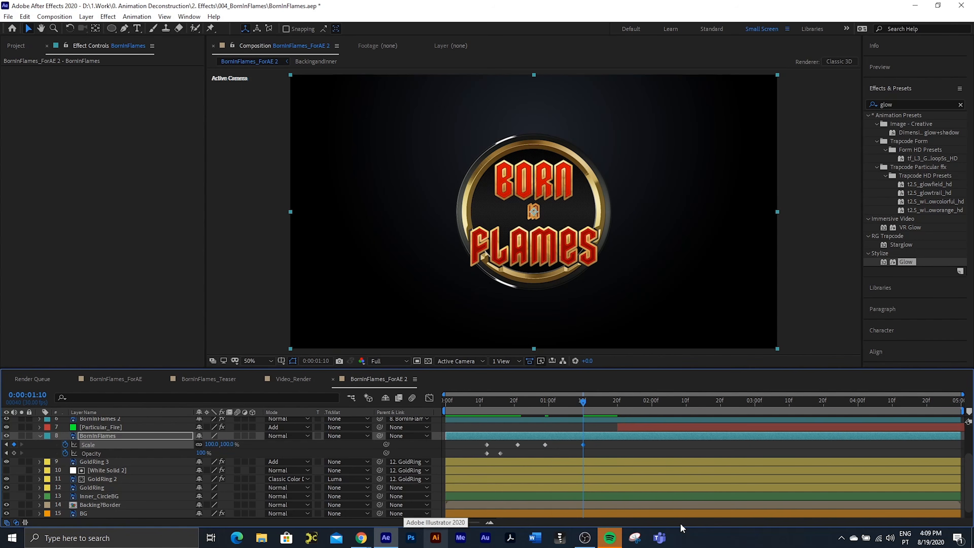
Step: Apply Easy Ease to BornInFlames' keyframes after the starting pair, preview the animation from the start, and collapse the layer
{"action": "left_click_drag", "start_coordinate": [703, 442], "coordinate": [497, 455]}
{"action": "key", "text": "F9"}
{"action": "left_click_drag", "start_coordinate": [580, 406], "coordinate": [391, 401]}
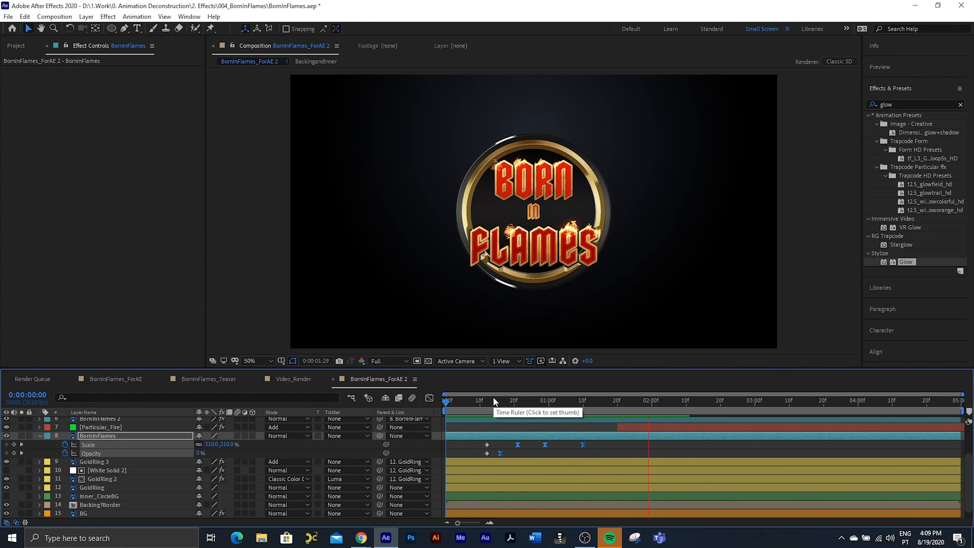
{"action": "key", "text": "space"}
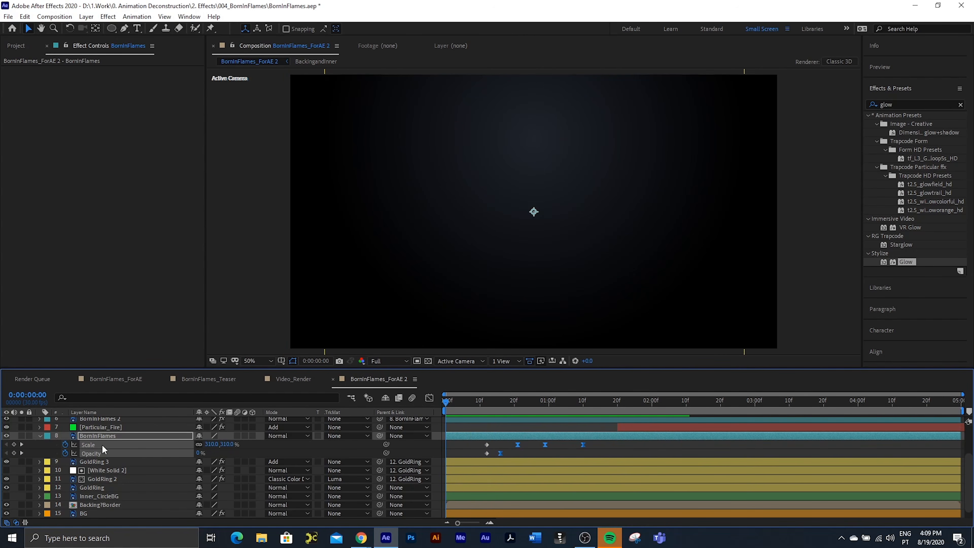
{"action": "left_click", "coordinate": [40, 435]}
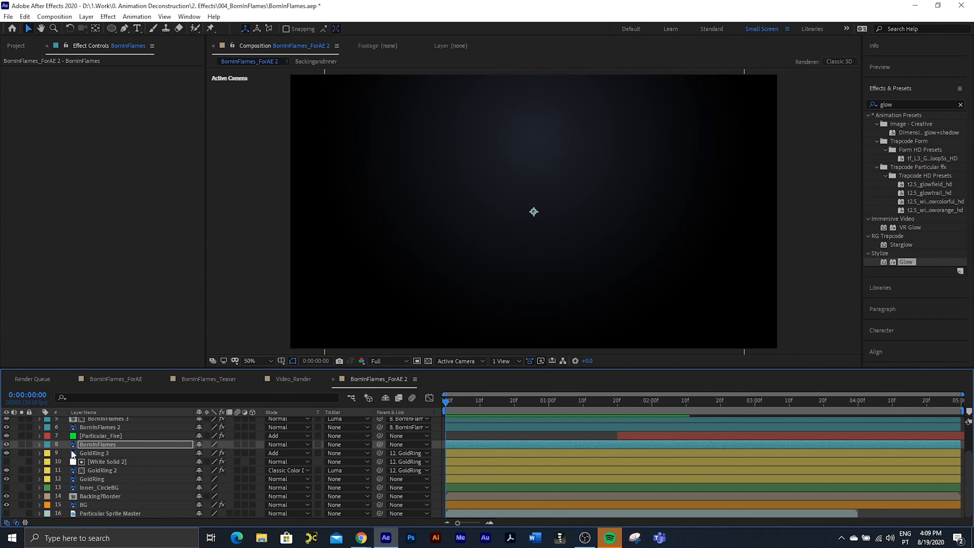
Step: Reveal the opacity property of the BornInFlames_Glow layer
{"action": "scroll", "coordinate": [90, 447], "scroll_direction": "up", "scroll_amount": 2}
{"action": "left_click", "coordinate": [111, 438]}
{"action": "key", "text": "t"}
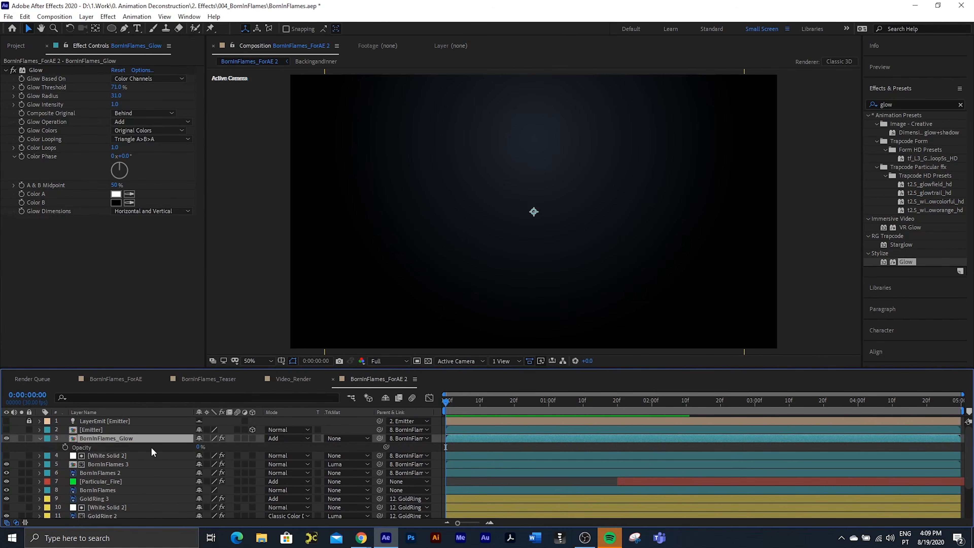
{"action": "scroll", "coordinate": [73, 483], "scroll_direction": "down", "scroll_amount": 3}
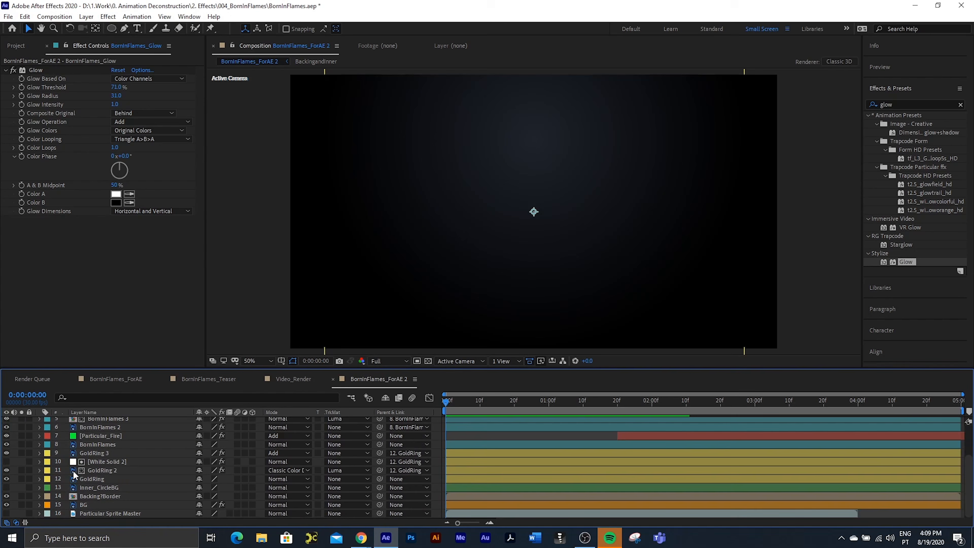
Step: Rename the GoldRing 3 layer as GoldRing_Glow and reveal its opacity keyframes
{"action": "left_click", "coordinate": [104, 454]}
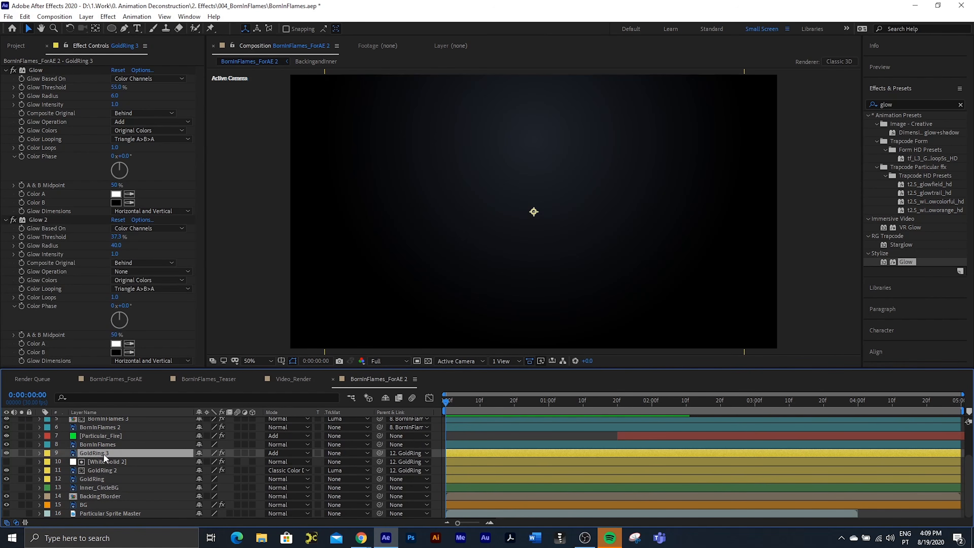
{"action": "key", "text": "Return"}
{"action": "left_click", "coordinate": [116, 454]}
{"action": "type", "text": "_Glow"}
{"action": "key", "text": "Return"}
{"action": "key", "text": "t"}
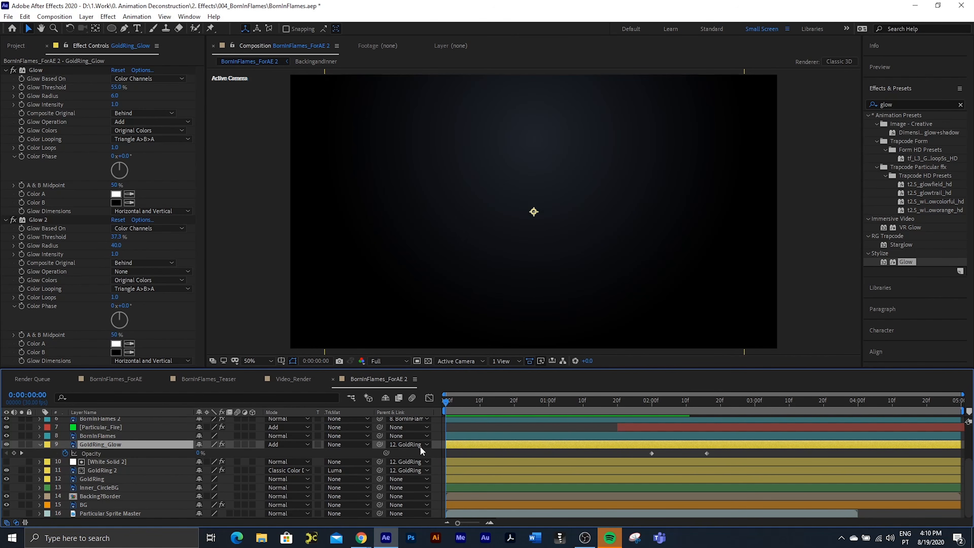
Step: Copy GoldRing's opacity keyframes onto GoldRing_Glow at frame 3 and delete GoldRing_Glow's original keyframes around 0:00:02:00
{"action": "left_click", "coordinate": [88, 475]}
{"action": "key", "text": "t"}
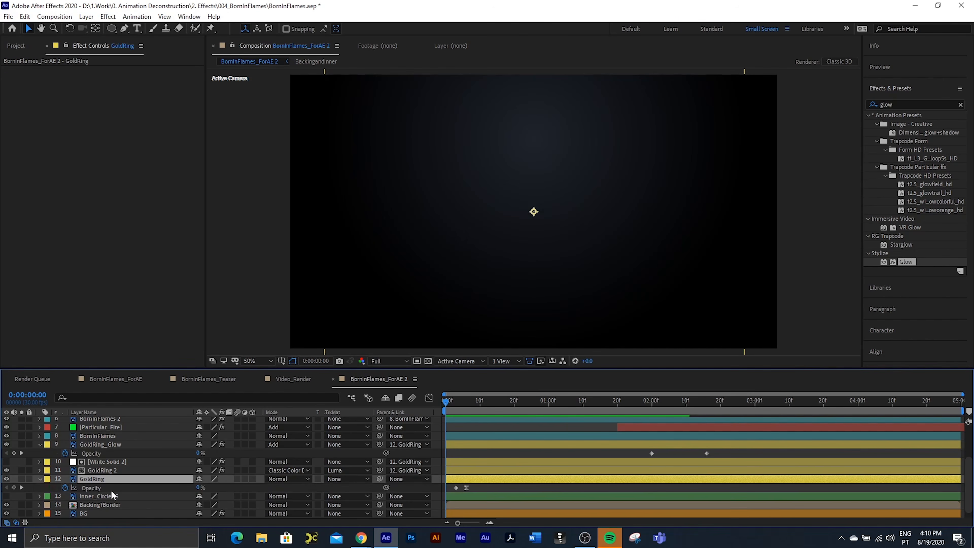
{"action": "left_click", "coordinate": [456, 400]}
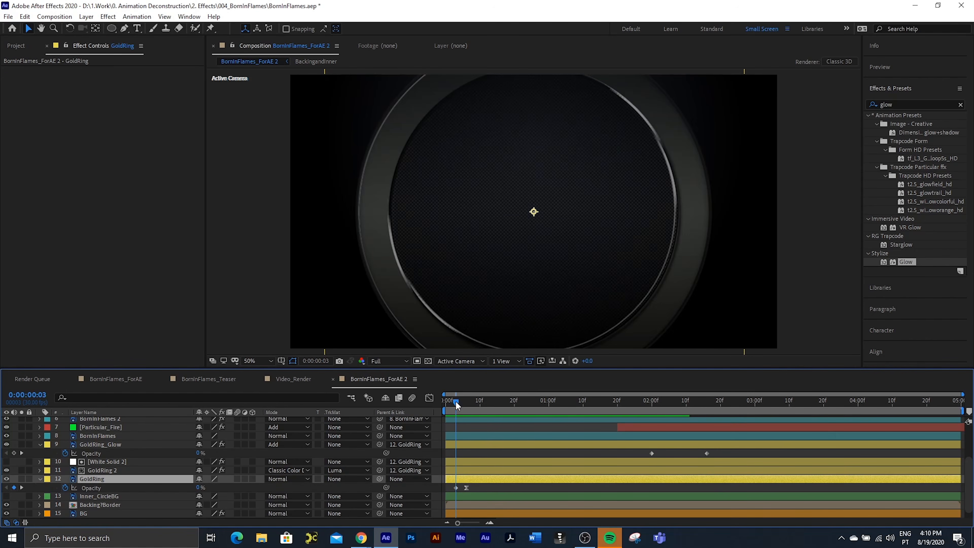
{"action": "left_click", "coordinate": [96, 488]}
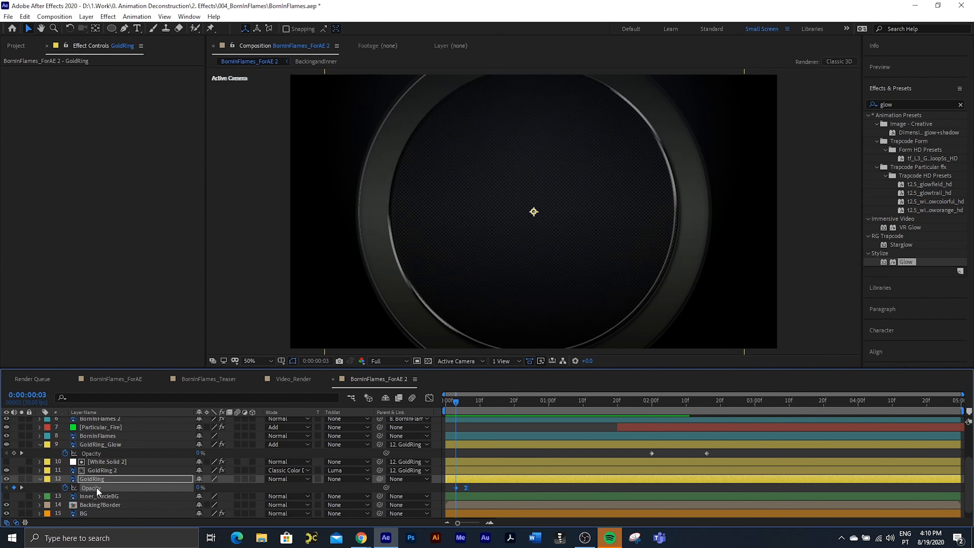
{"action": "left_click", "coordinate": [101, 446]}
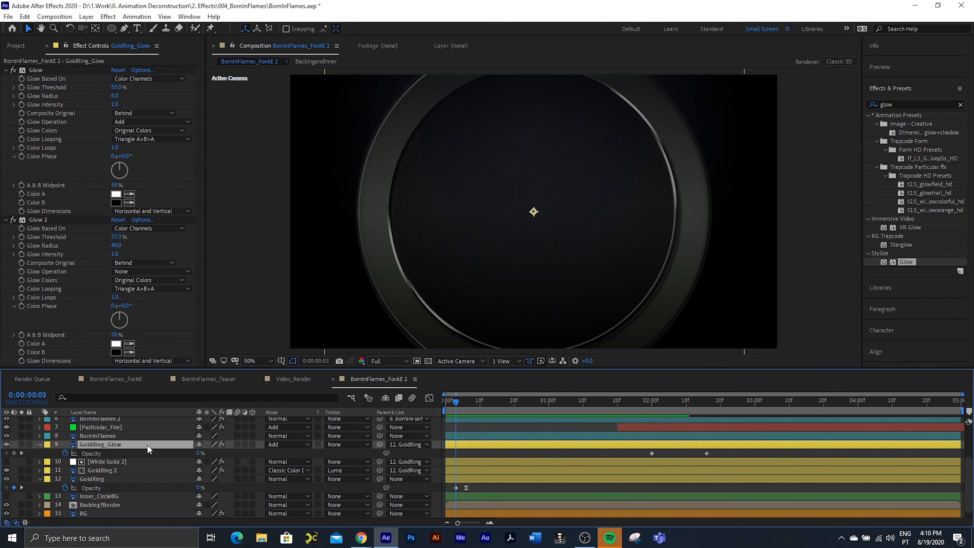
{"action": "key", "text": "ctrl+v"}
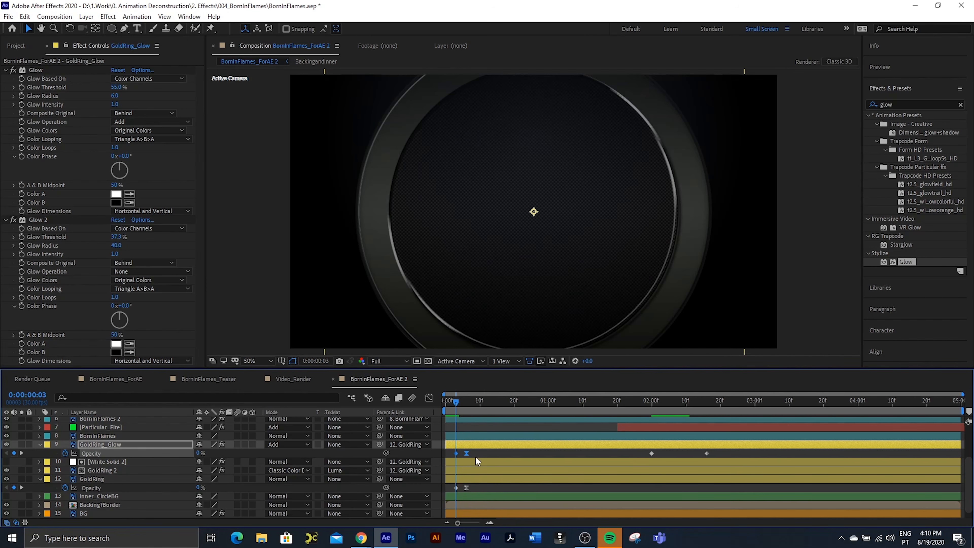
{"action": "left_click_drag", "start_coordinate": [720, 452], "coordinate": [646, 455]}
{"action": "key", "text": "Delete"}
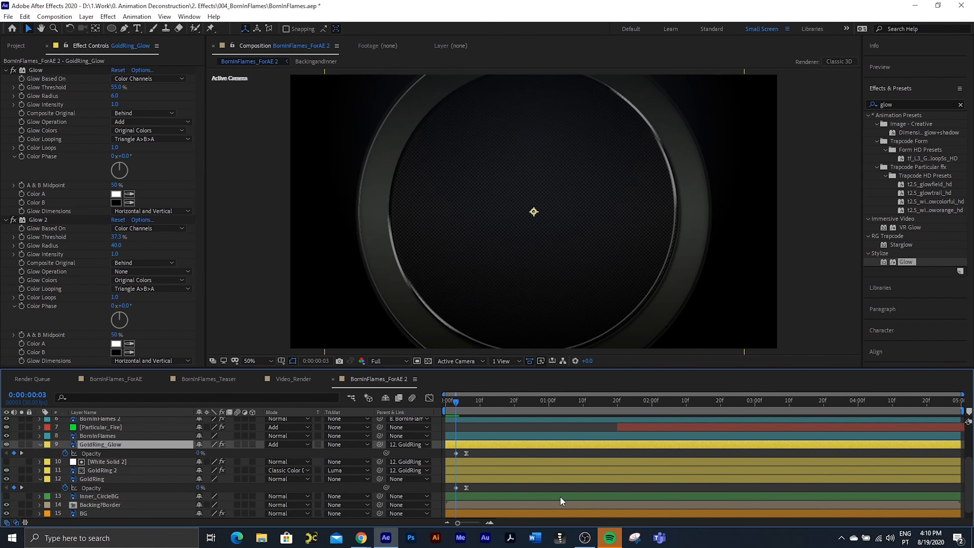
Step: Copy BornInFlames' opacity keyframes onto BornInFlames_Glow at frame 12 and preview the animation
{"action": "scroll", "coordinate": [57, 431], "scroll_direction": "up", "scroll_amount": 3}
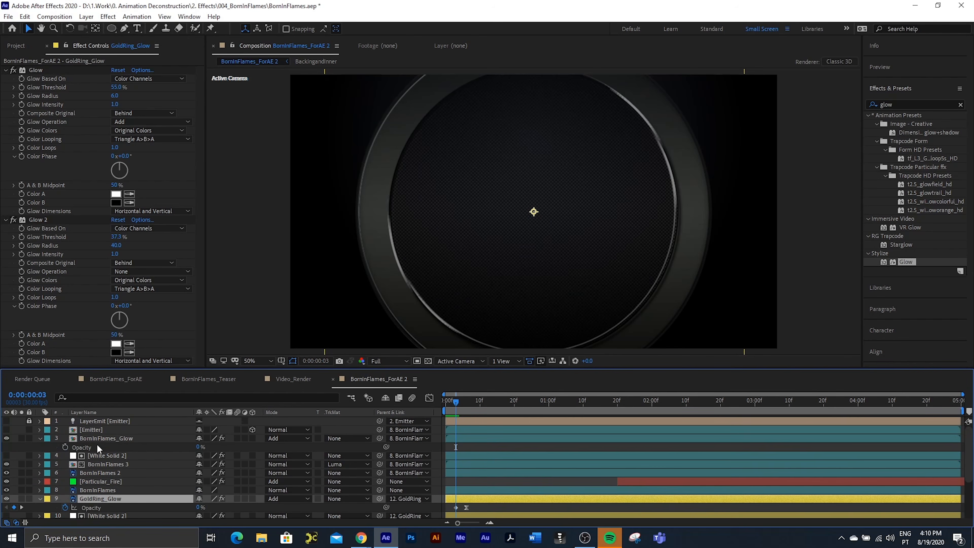
{"action": "left_click", "coordinate": [90, 489]}
{"action": "key", "text": "t"}
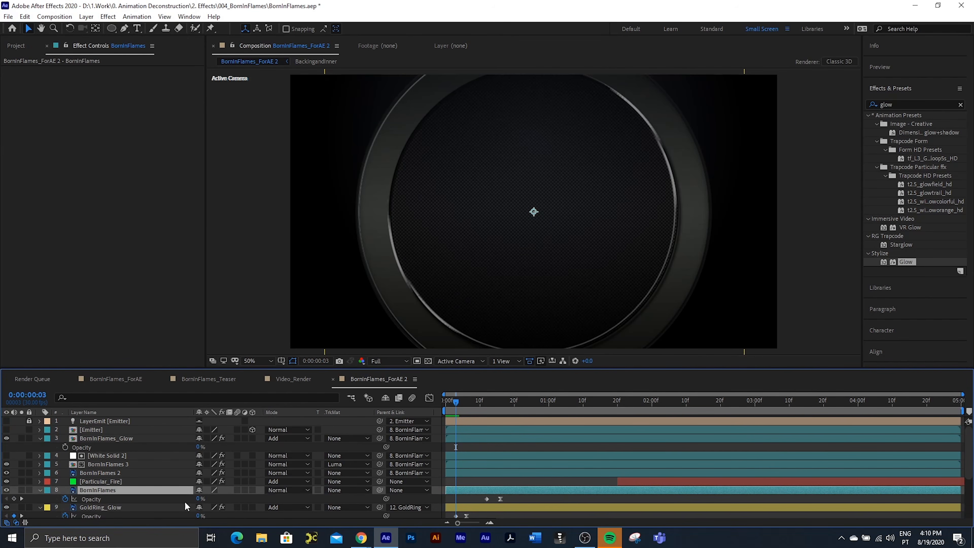
{"action": "left_click", "coordinate": [487, 498]}
{"action": "key", "text": "k"}
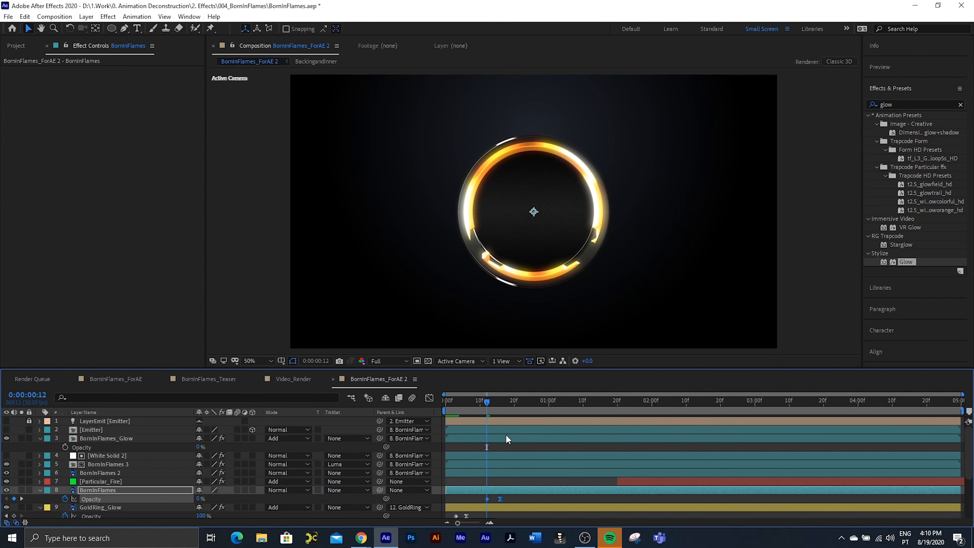
{"action": "left_click", "coordinate": [506, 439]}
{"action": "key", "text": "ctrl+v"}
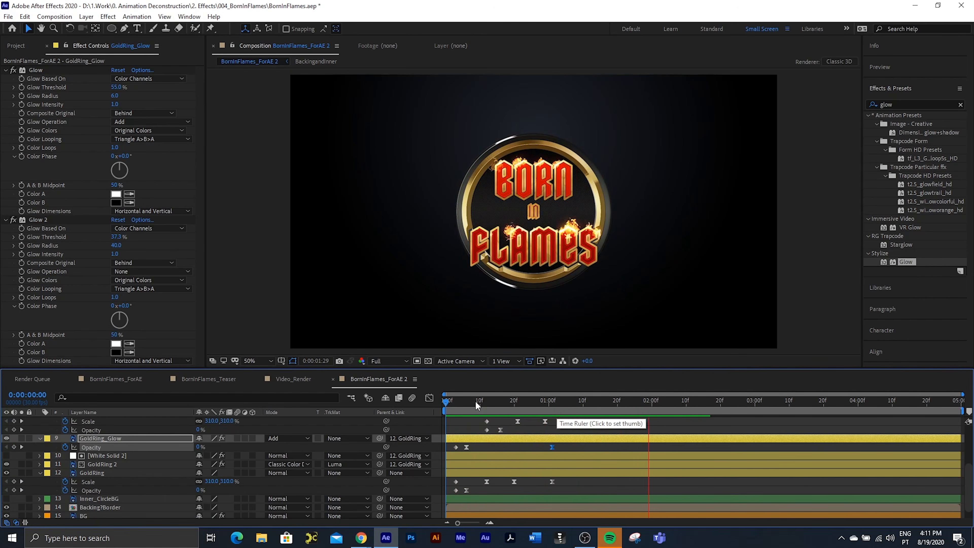
{"action": "key", "text": "space"}
{"action": "scroll", "coordinate": [534, 426], "scroll_direction": "up", "scroll_amount": 3}
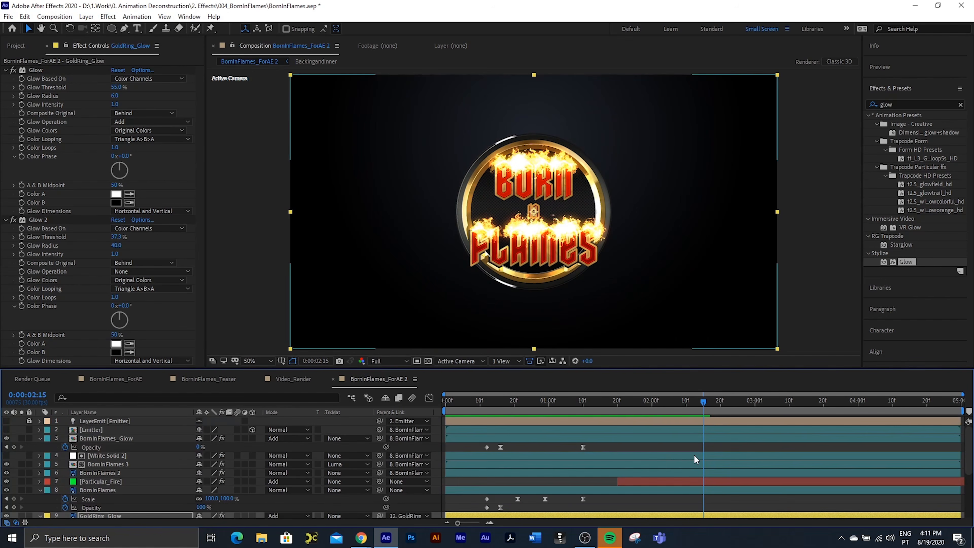
Step: Move to 0:00:01:20, where the fire layer starts, and rename the BornInFlames 2 layer as BornInFlames_FireCover
{"action": "left_click", "coordinate": [620, 411]}
{"action": "left_click_drag", "start_coordinate": [620, 411], "coordinate": [618, 411]}
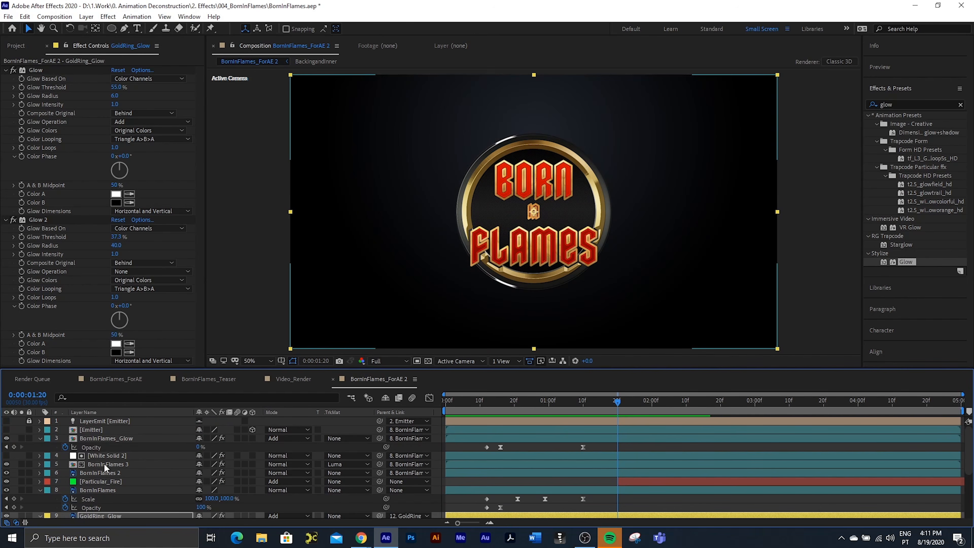
{"action": "left_click", "coordinate": [98, 473]}
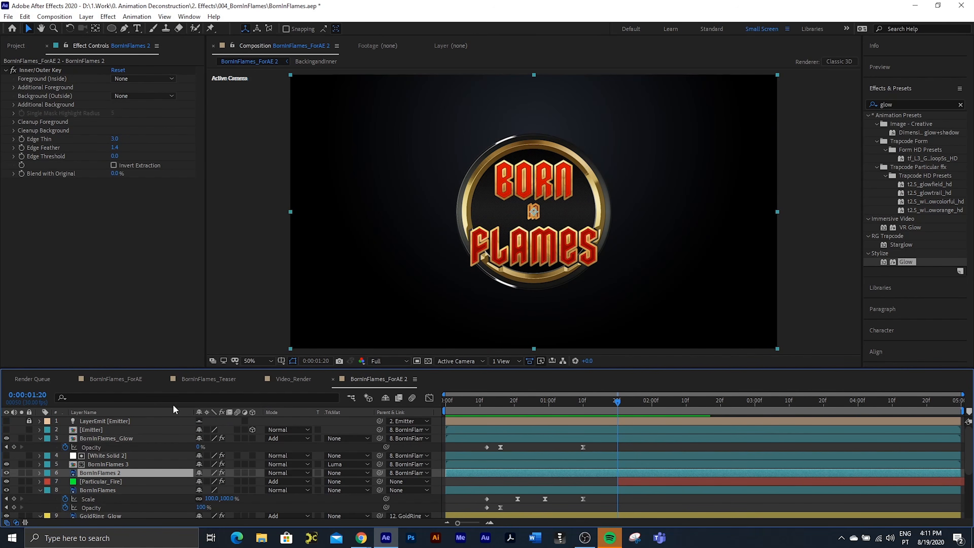
{"action": "key", "text": "Return"}
{"action": "left_click", "coordinate": [131, 472]}
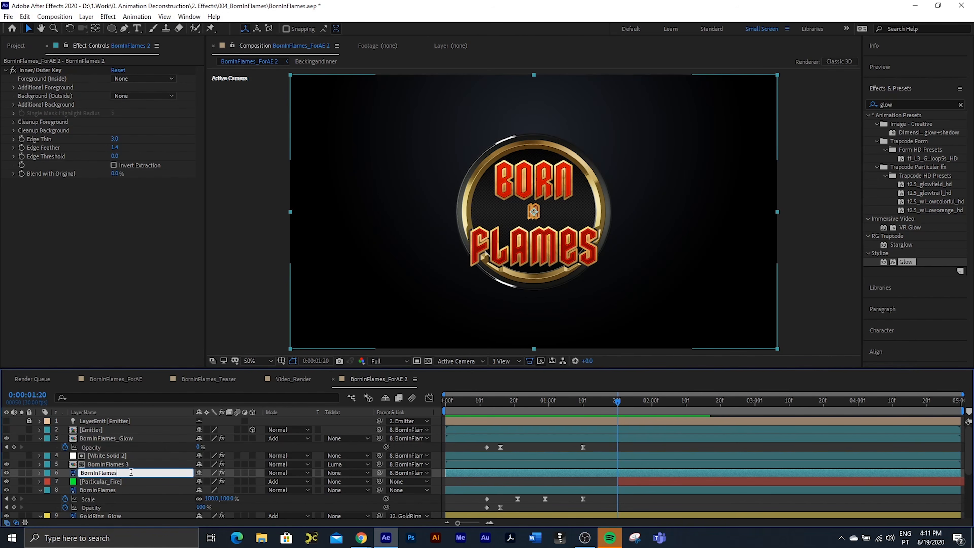
{"action": "type", "text": "FireCover"}
{"action": "key", "text": "Return"}
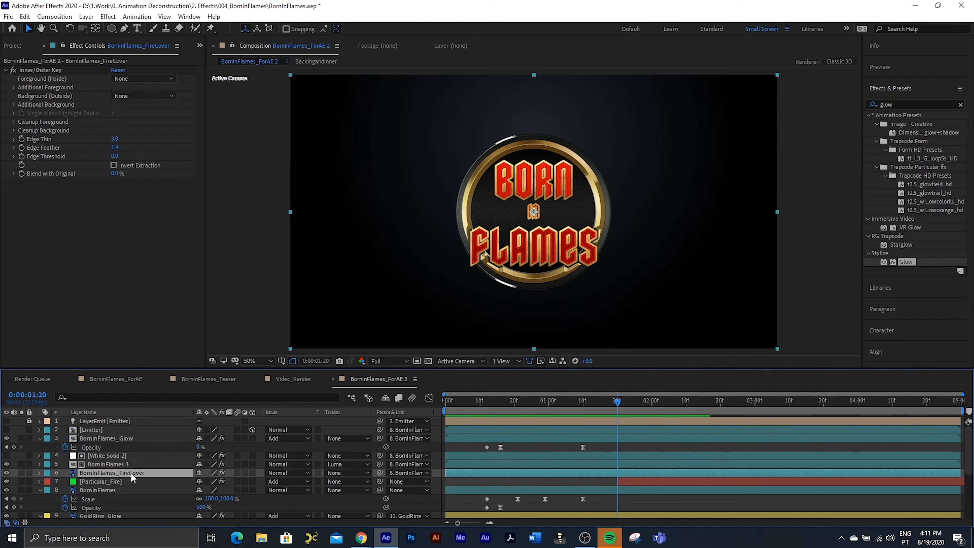
Step: Keyframe BornInFlames_FireCover's opacity from 0% at 0:00:01:20 to 100% at 0:00:01:25 and preview the fade
{"action": "key", "text": "t"}
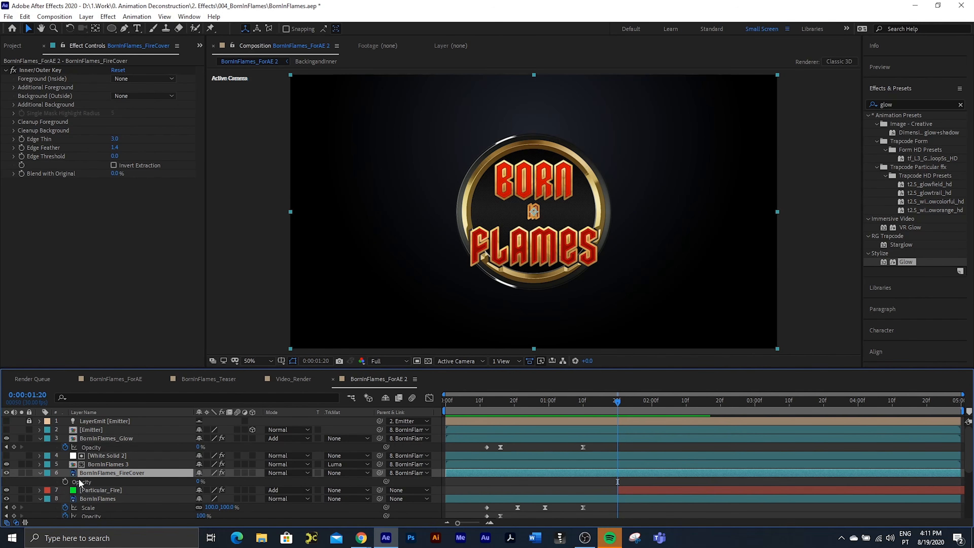
{"action": "left_click", "coordinate": [65, 481]}
{"action": "left_click", "coordinate": [624, 400]}
{"action": "left_click_drag", "start_coordinate": [626, 402], "coordinate": [635, 402]}
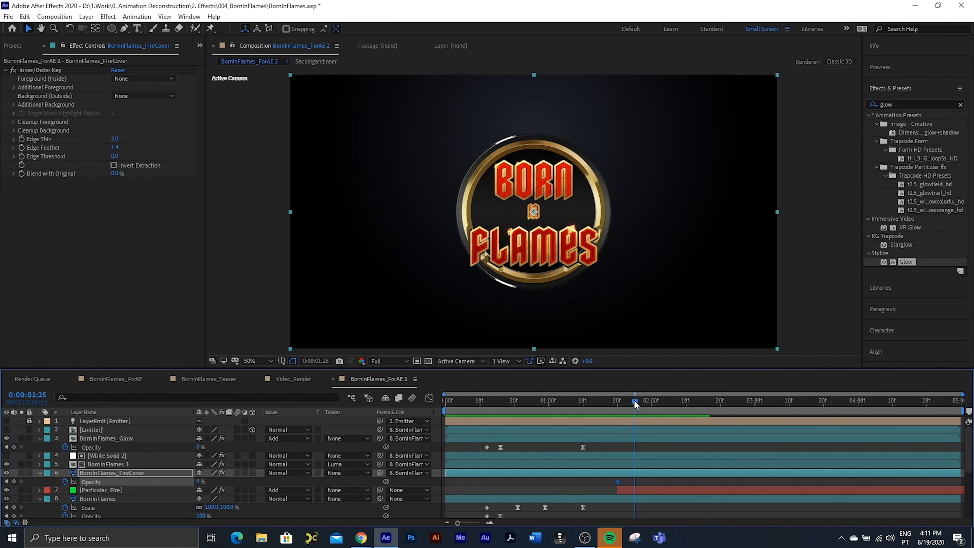
{"action": "left_click_drag", "start_coordinate": [200, 481], "coordinate": [436, 481]}
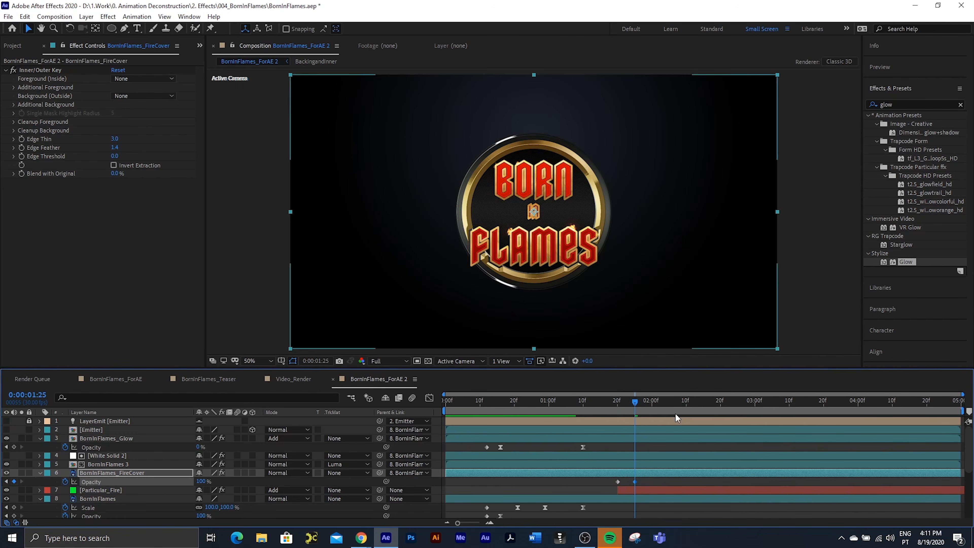
{"action": "left_click_drag", "start_coordinate": [633, 402], "coordinate": [596, 414]}
{"action": "key", "text": "space"}
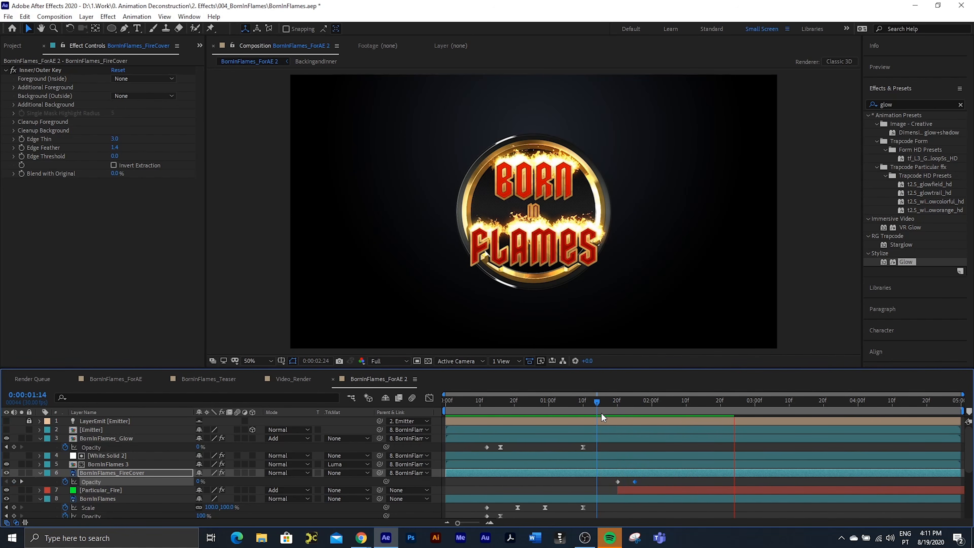
{"action": "key", "text": "space"}
Step: Paste BornInFlames_FireCover's opacity keyframes onto the BornInFlames 3 and GoldRing 2 layers at 0:00:01:20
{"action": "left_click_drag", "start_coordinate": [602, 401], "coordinate": [618, 402]}
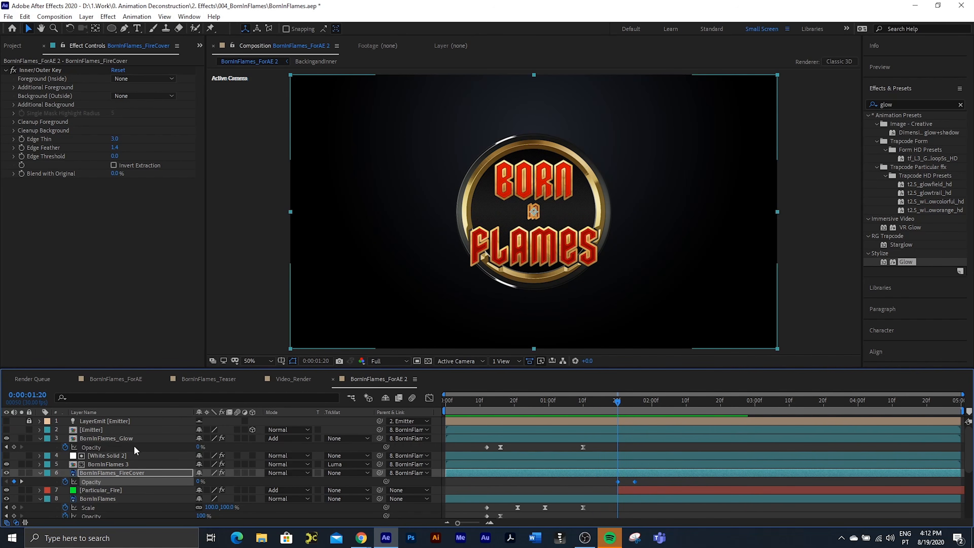
{"action": "left_click", "coordinate": [112, 465]}
{"action": "key", "text": "ctrl+v"}
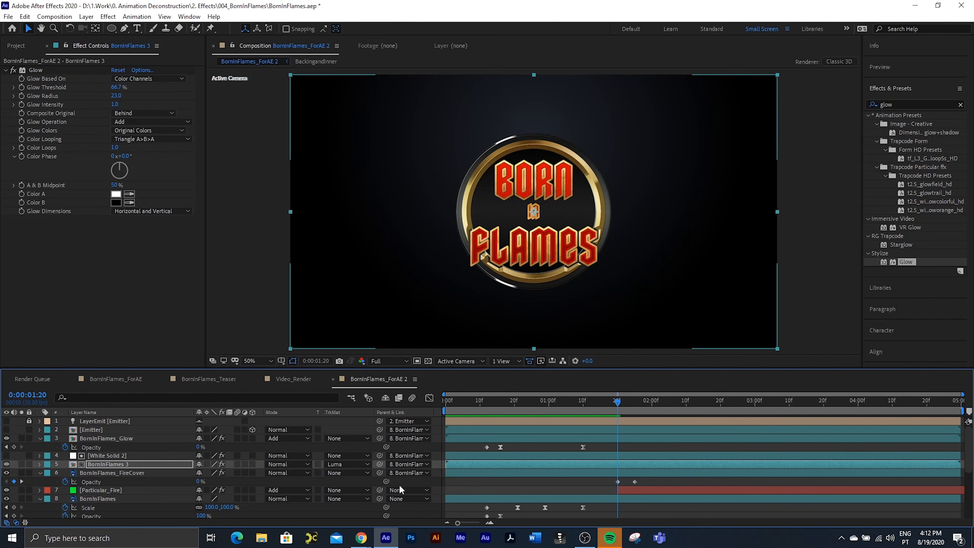
{"action": "scroll", "coordinate": [154, 468], "scroll_direction": "down", "scroll_amount": 2}
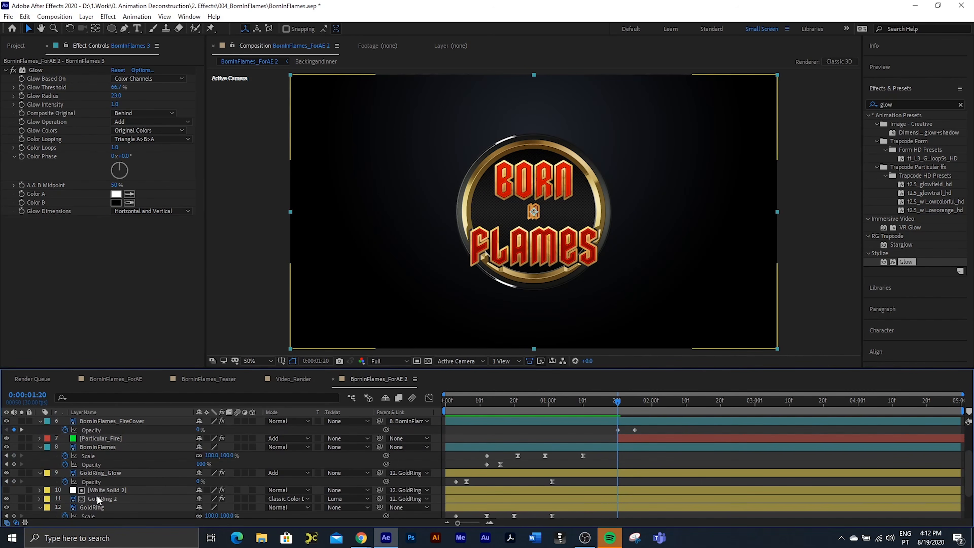
{"action": "left_click", "coordinate": [98, 498]}
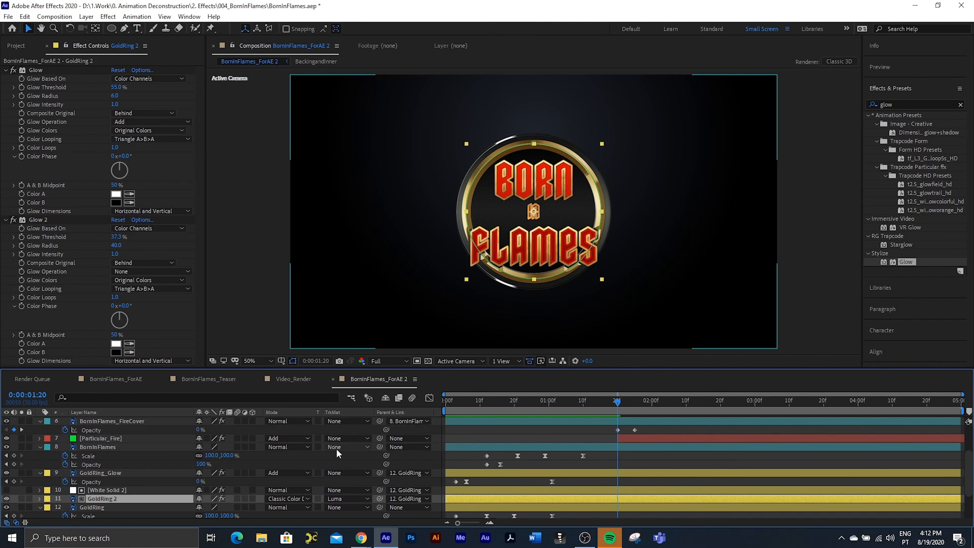
{"action": "key", "text": "ctrl+v"}
{"action": "key", "text": "space"}
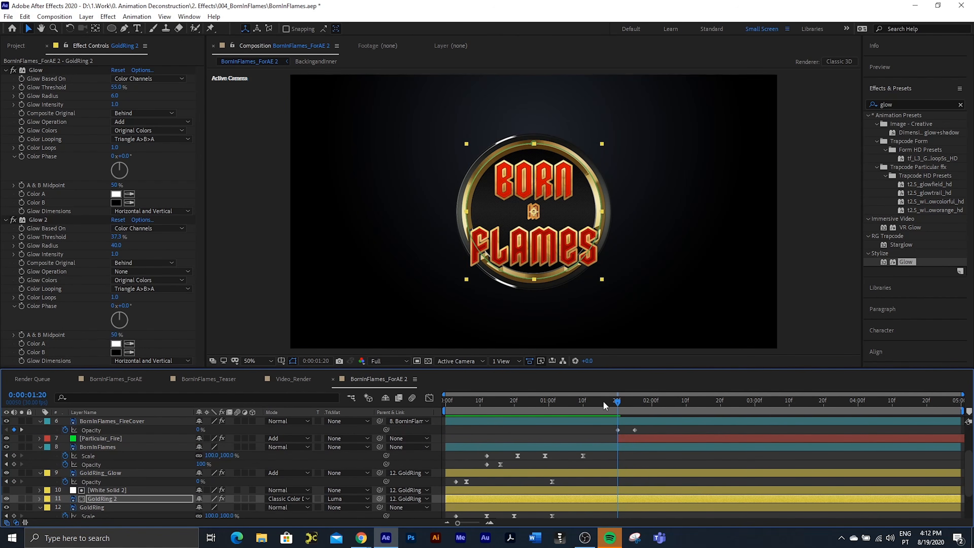
Step: Examine the logo's glow in the Video_Render teaser for comparison and return to the BornInFlames_ForAE 2 composition
{"action": "left_click_drag", "start_coordinate": [508, 395], "coordinate": [450, 402]}
{"action": "left_click", "coordinate": [296, 379]}
{"action": "left_click_drag", "start_coordinate": [559, 401], "coordinate": [626, 415]}
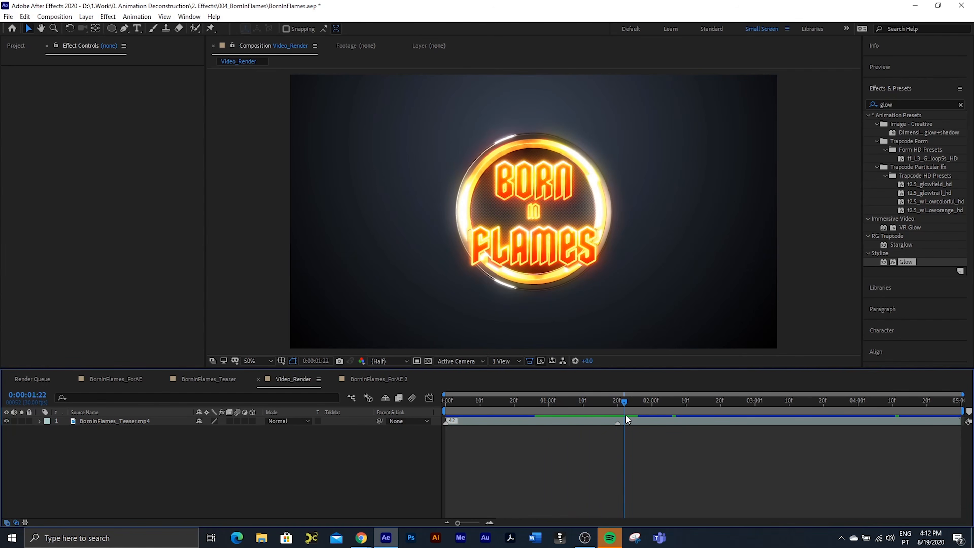
{"action": "left_click", "coordinate": [380, 380]}
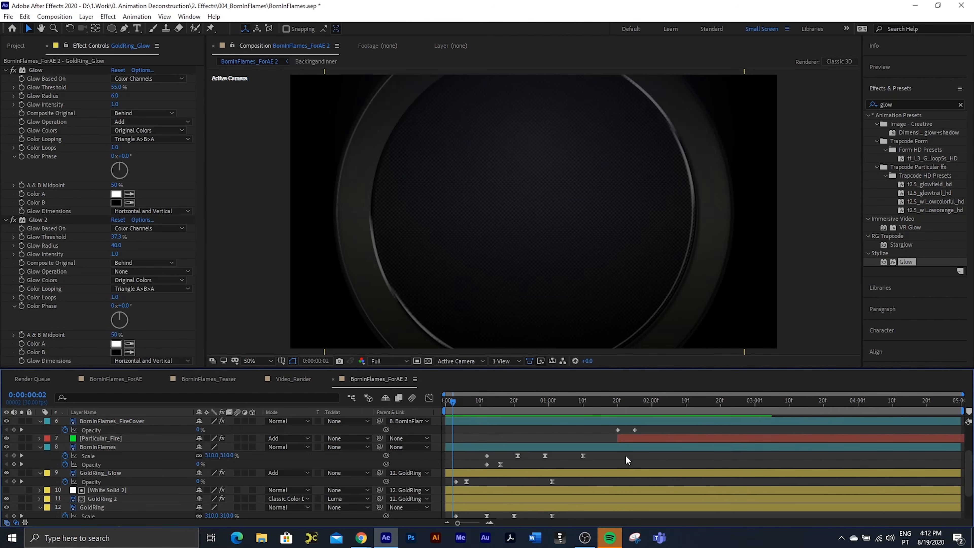
Step: Collapse the layers, add a new adjustment layer above the Emitter layer, and apply the Glow effect to it
{"action": "key", "text": "u"}
{"action": "scroll", "coordinate": [137, 440], "scroll_direction": "up", "scroll_amount": 3}
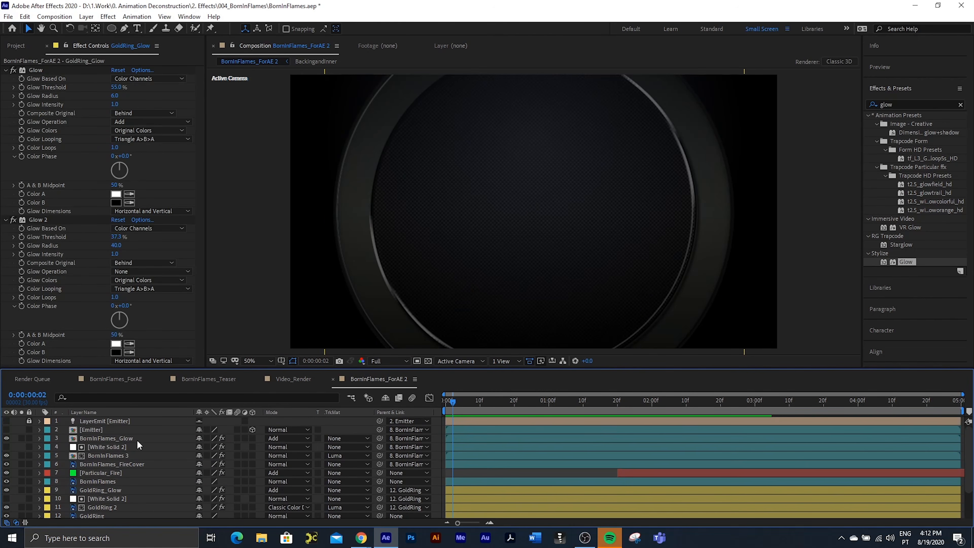
{"action": "left_click", "coordinate": [92, 429]}
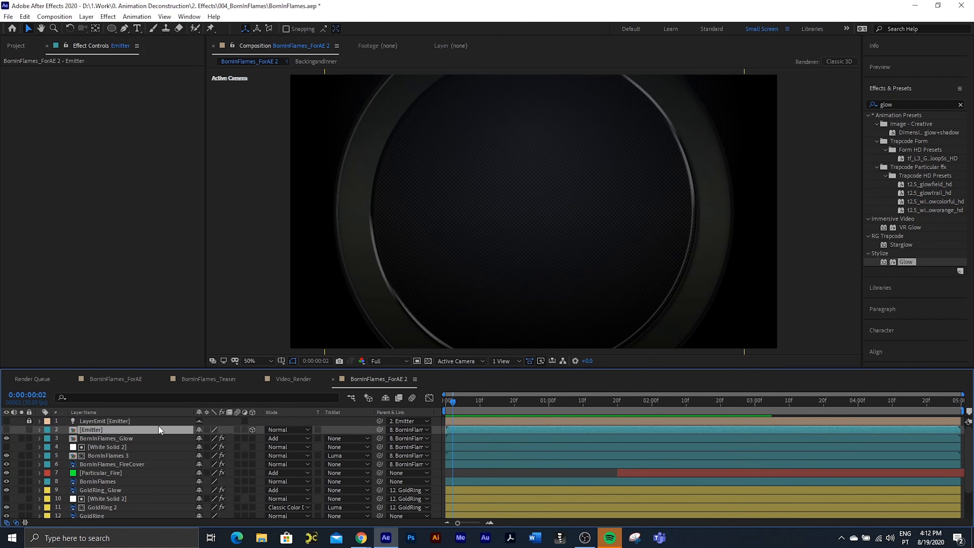
{"action": "left_click", "coordinate": [86, 17]}
{"action": "mouse_move", "coordinate": [120, 30]}
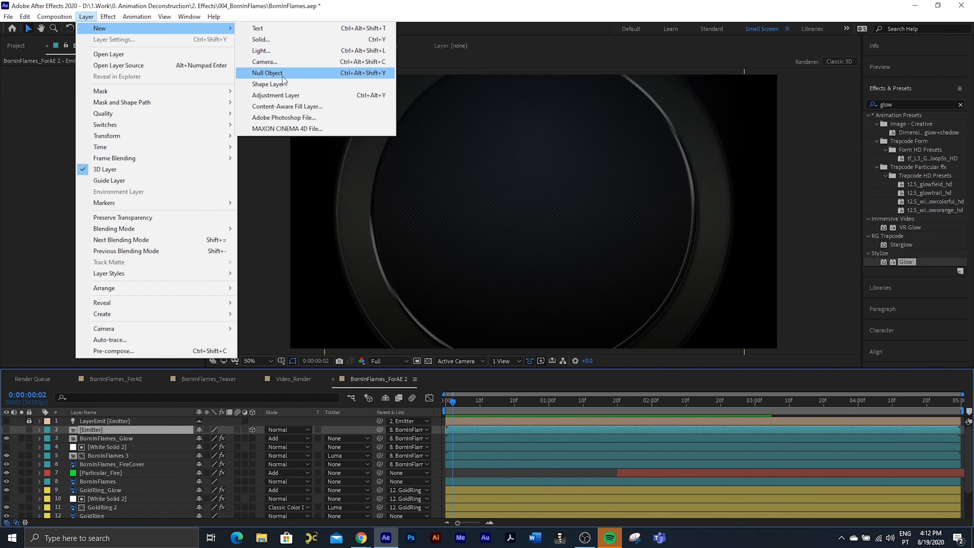
{"action": "left_click", "coordinate": [275, 95]}
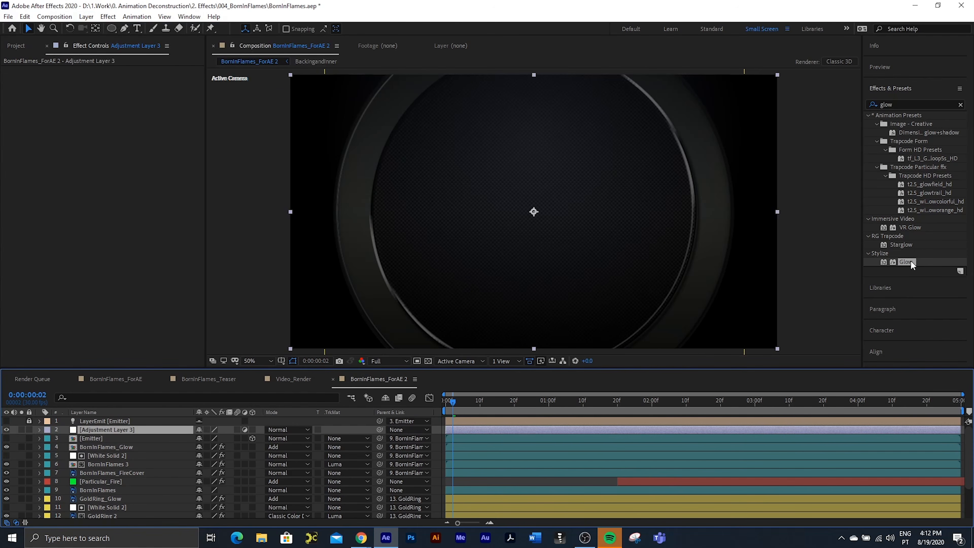
{"action": "left_click_drag", "start_coordinate": [910, 260], "coordinate": [202, 170]}
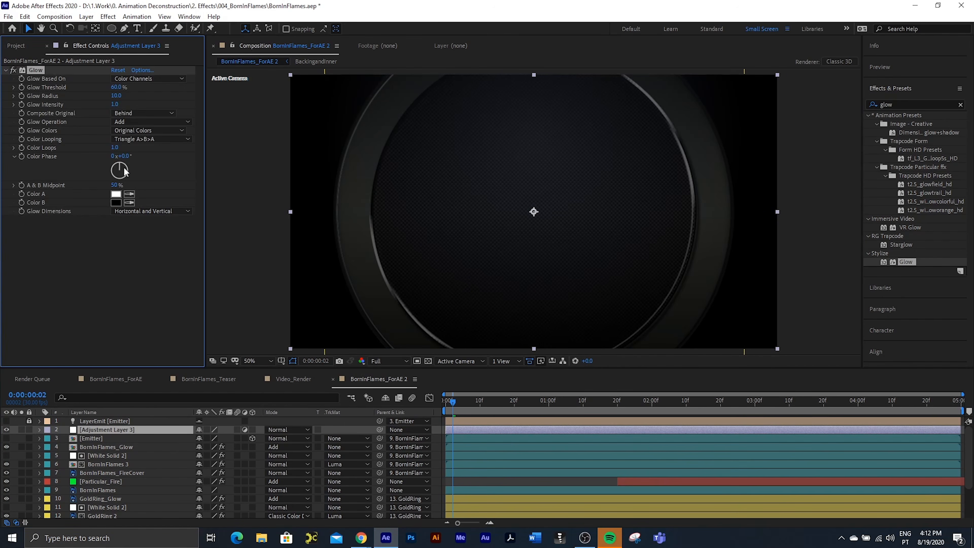
Step: Move to frame 20 and set the adjustment layer's Glow Threshold to 55%
{"action": "left_click", "coordinate": [521, 410]}
{"action": "left_click_drag", "start_coordinate": [521, 410], "coordinate": [513, 412]}
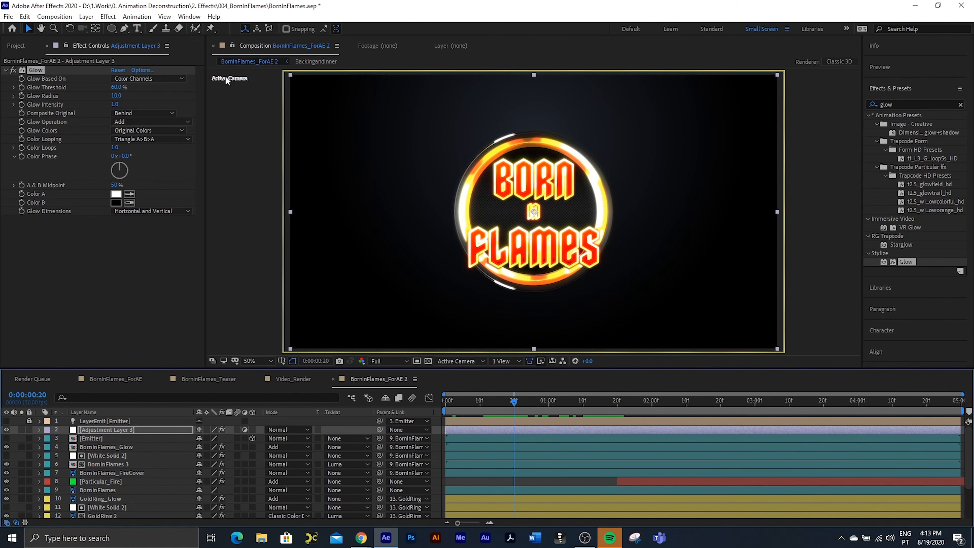
{"action": "left_click", "coordinate": [116, 87]}
{"action": "type", "text": "55"}
{"action": "key", "text": "Return"}
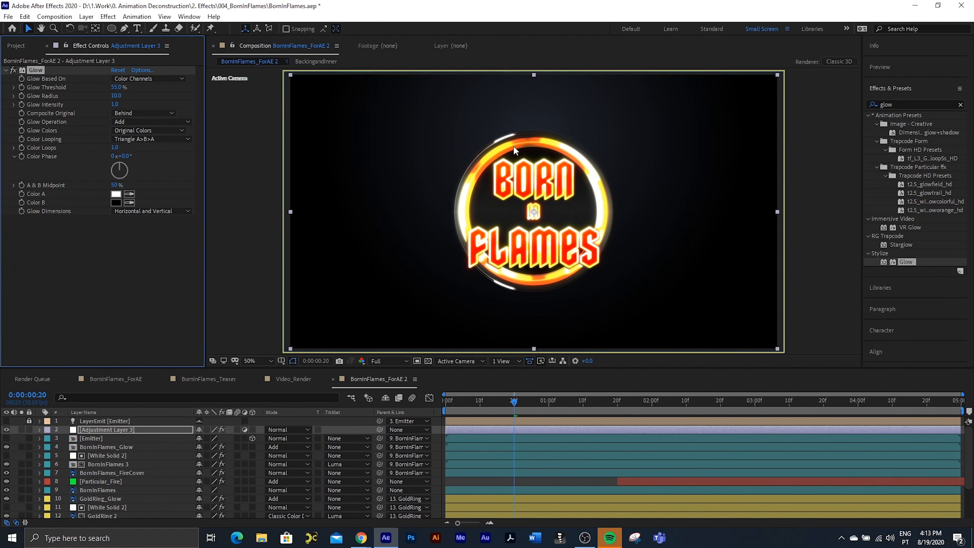
Step: Set the adjustment layer's Glow Radius to 15 and its blending mode to Add
{"action": "left_click_drag", "start_coordinate": [116, 98], "coordinate": [119, 98]}
{"action": "left_click", "coordinate": [118, 97]}
{"action": "type", "text": "15"}
{"action": "key", "text": "Return"}
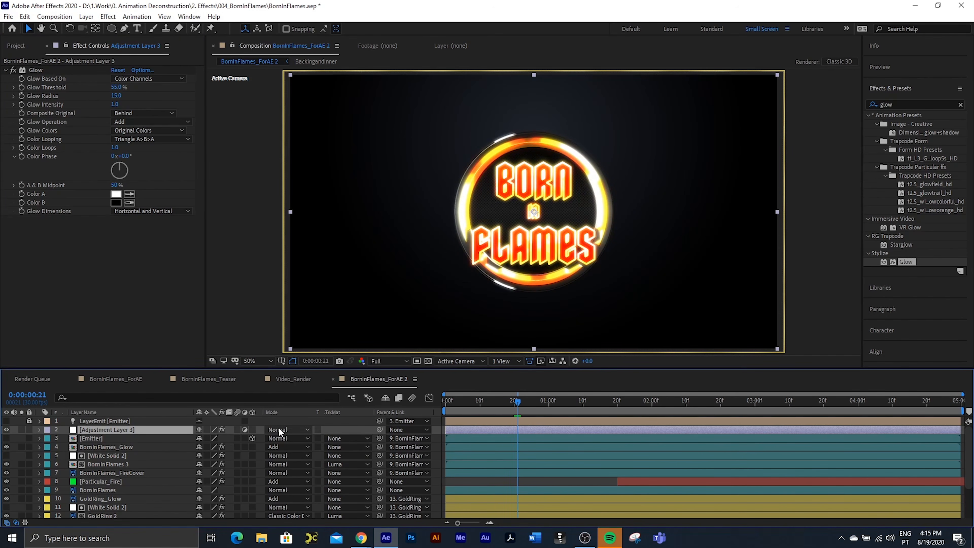
{"action": "left_click", "coordinate": [278, 429]}
{"action": "left_click", "coordinate": [310, 191]}
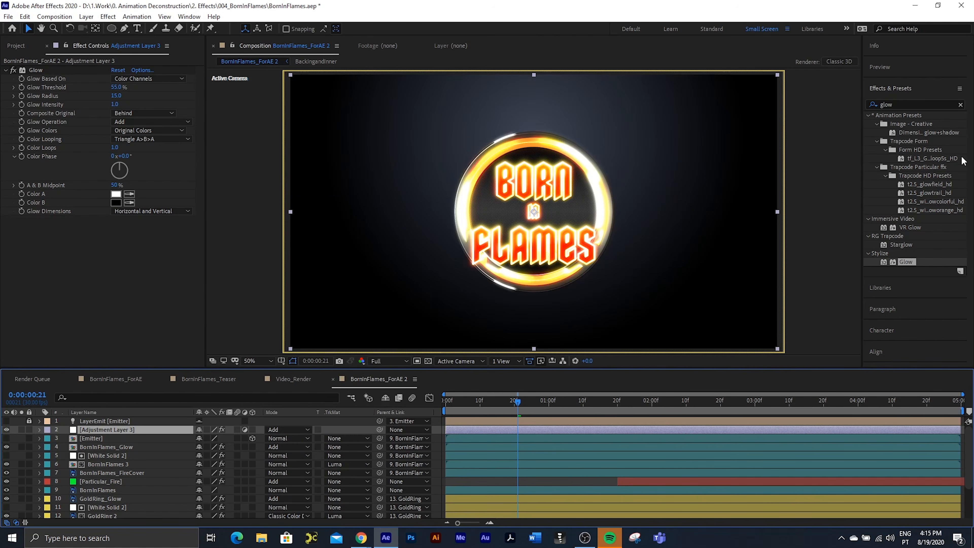
Step: Add a second Glow effect to the adjustment layer with Glow Threshold 75% and Glow Radius 93
{"action": "double_click", "coordinate": [914, 263]}
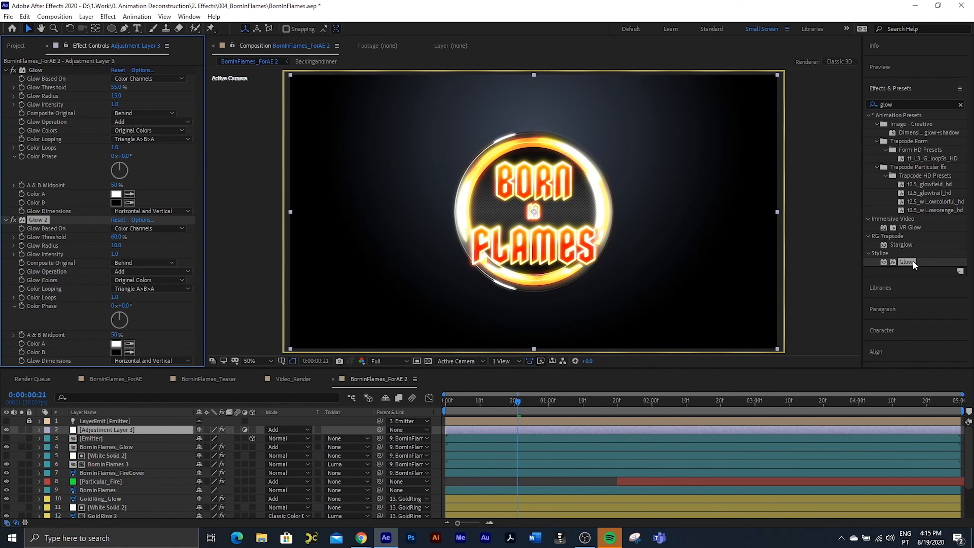
{"action": "left_click", "coordinate": [121, 236]}
{"action": "type", "text": "75"}
{"action": "key", "text": "Return"}
{"action": "left_click_drag", "start_coordinate": [116, 245], "coordinate": [153, 246]}
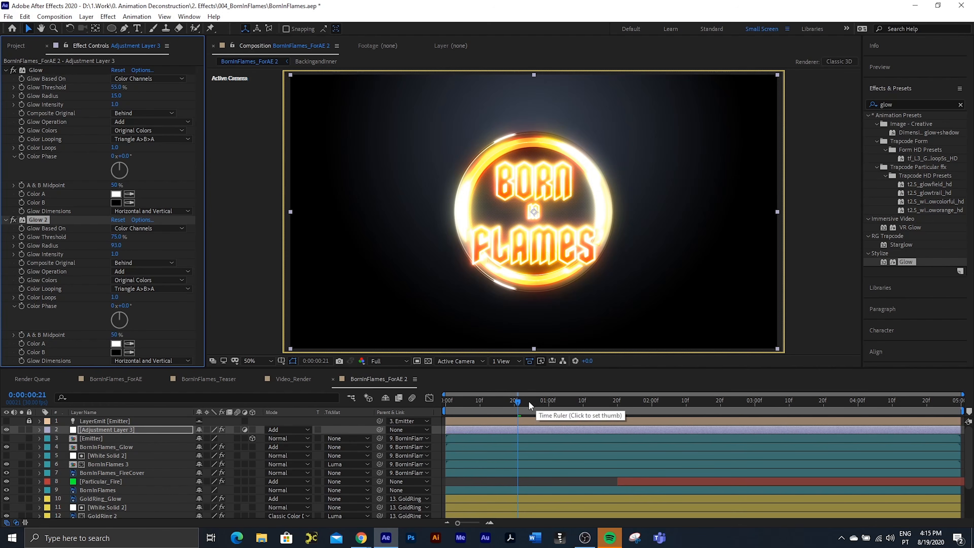
Step: Keyframe the adjustment layer's Opacity at 100% on frame 22 and at 0% on frame 18
{"action": "key", "text": "t"}
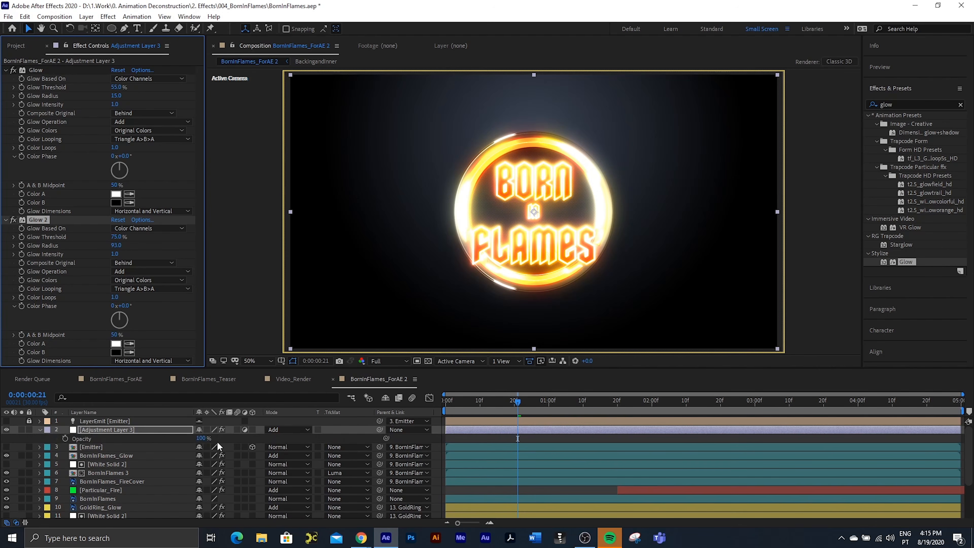
{"action": "left_click_drag", "start_coordinate": [202, 439], "coordinate": [362, 457]}
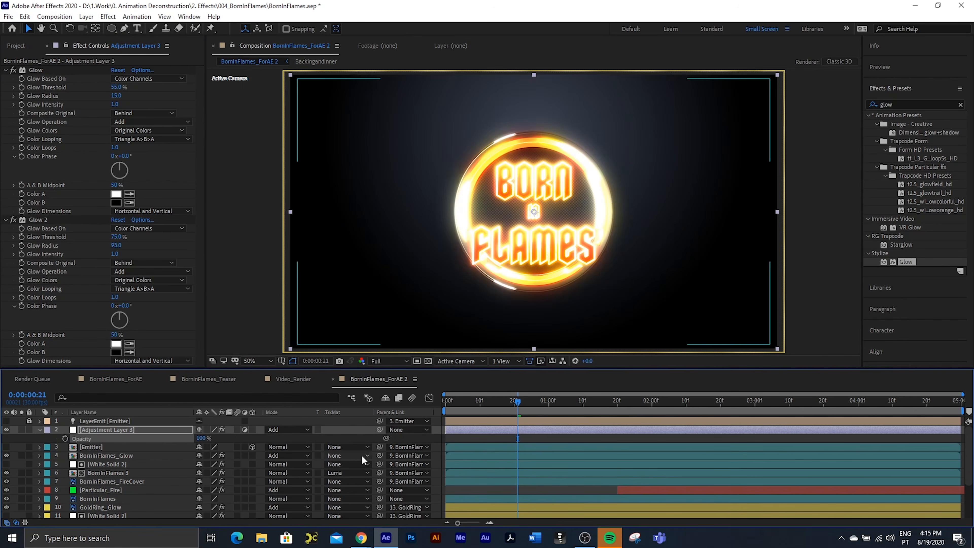
{"action": "key", "text": "Page_Down"}
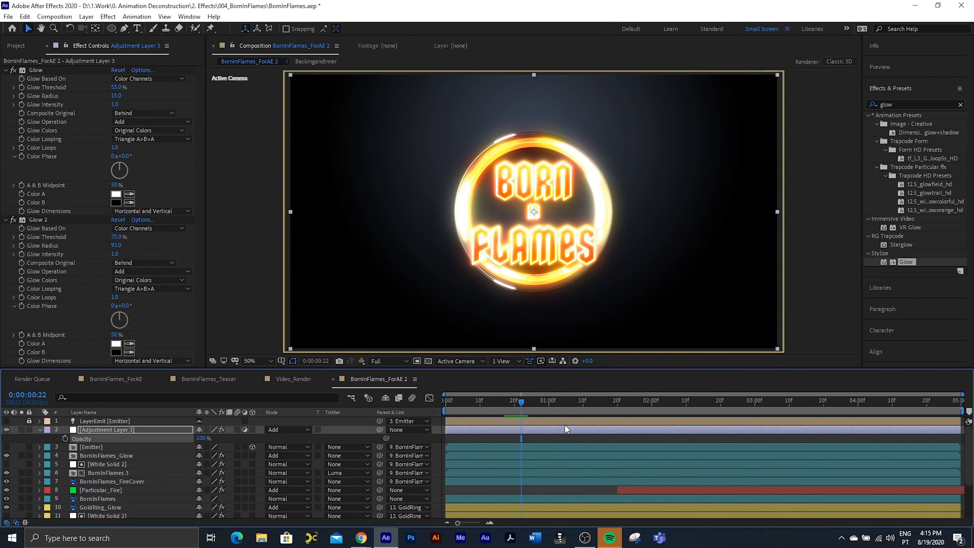
{"action": "left_click", "coordinate": [66, 438]}
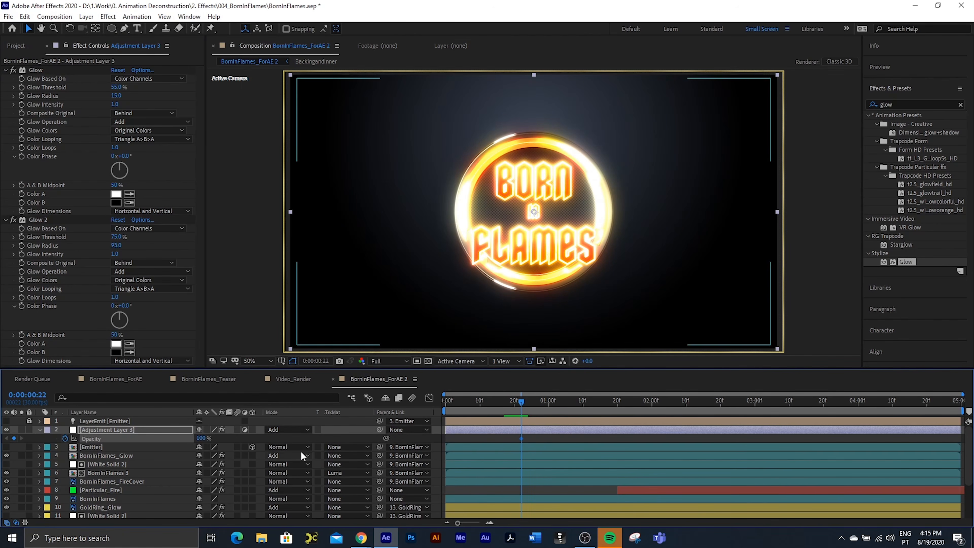
{"action": "left_click", "coordinate": [512, 408]}
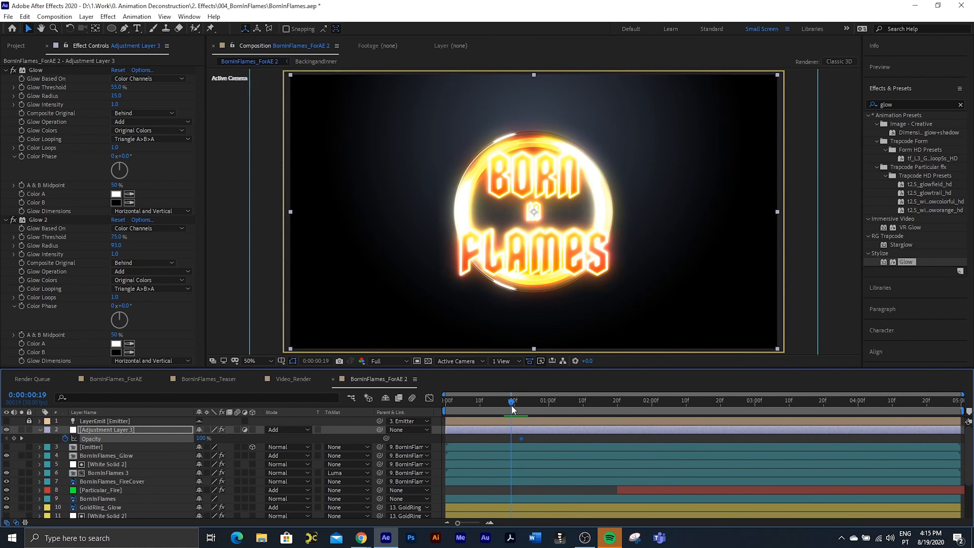
{"action": "left_click_drag", "start_coordinate": [513, 410], "coordinate": [509, 411]}
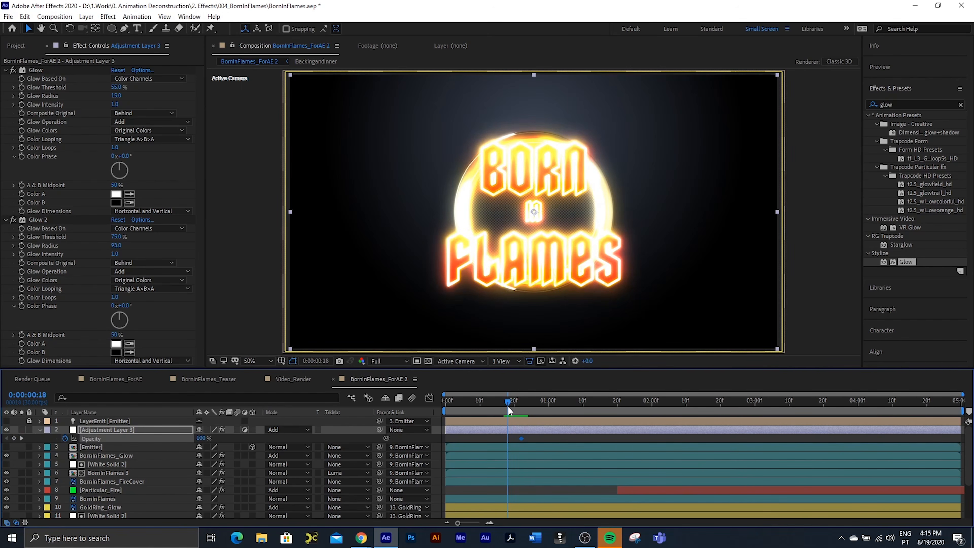
{"action": "left_click", "coordinate": [201, 438]}
{"action": "type", "text": "0"}
{"action": "key", "text": "Return"}
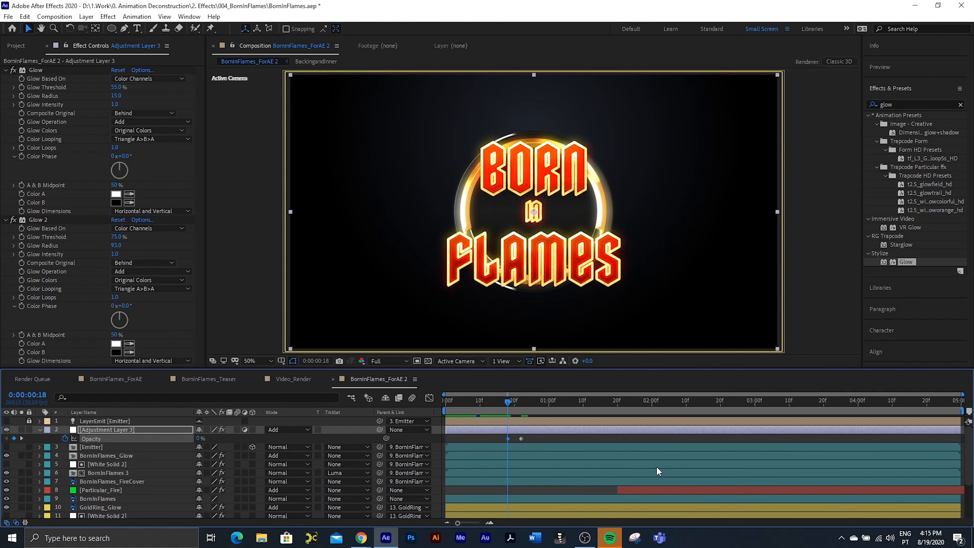
Step: Fade the adjustment layer to 0% Opacity at 0:00:01:10 with Easy Ease on all its opacity keyframes, and preview the animation from the start
{"action": "left_click_drag", "start_coordinate": [553, 409], "coordinate": [583, 406]}
{"action": "left_click_drag", "start_coordinate": [206, 438], "coordinate": [124, 437]}
{"action": "left_click_drag", "start_coordinate": [600, 441], "coordinate": [457, 436]}
{"action": "key", "text": "F9"}
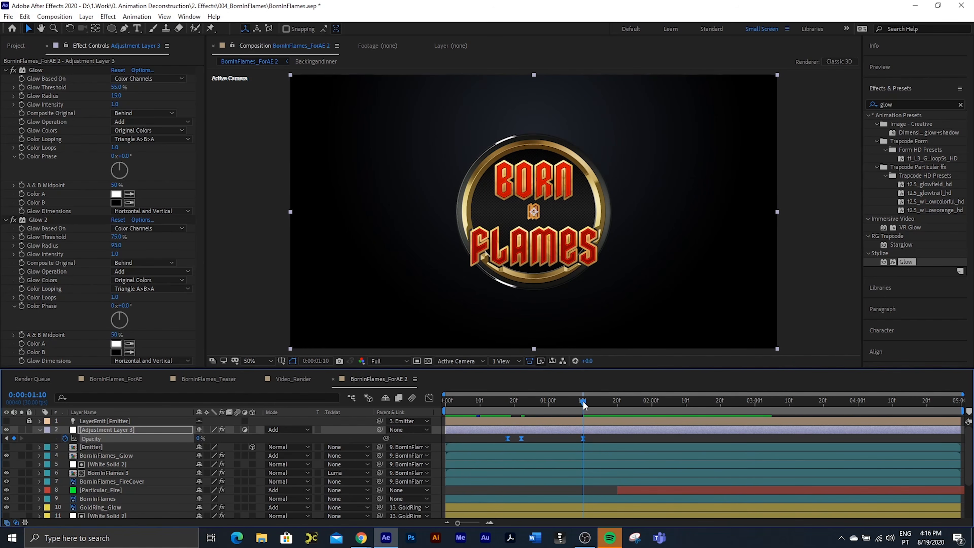
{"action": "key", "text": "Home"}
{"action": "key", "text": "space"}
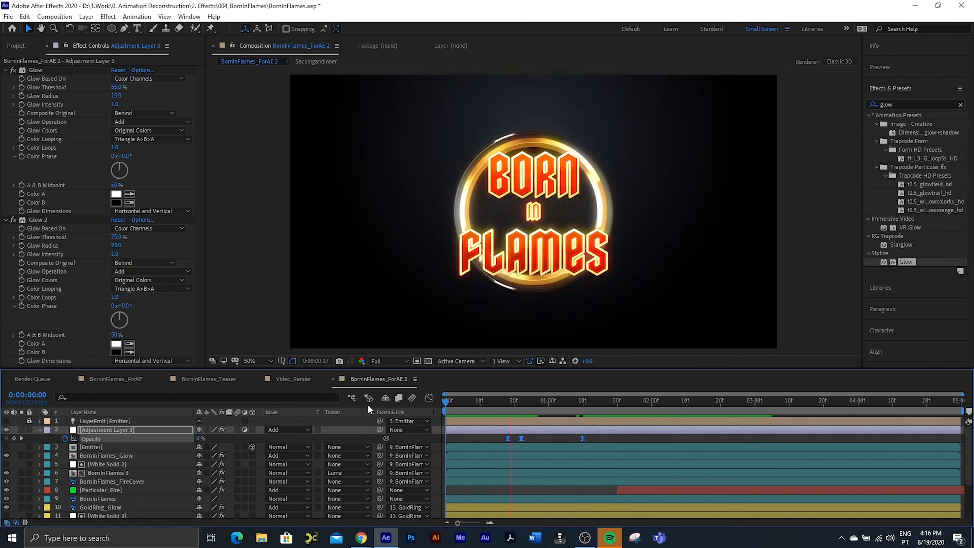